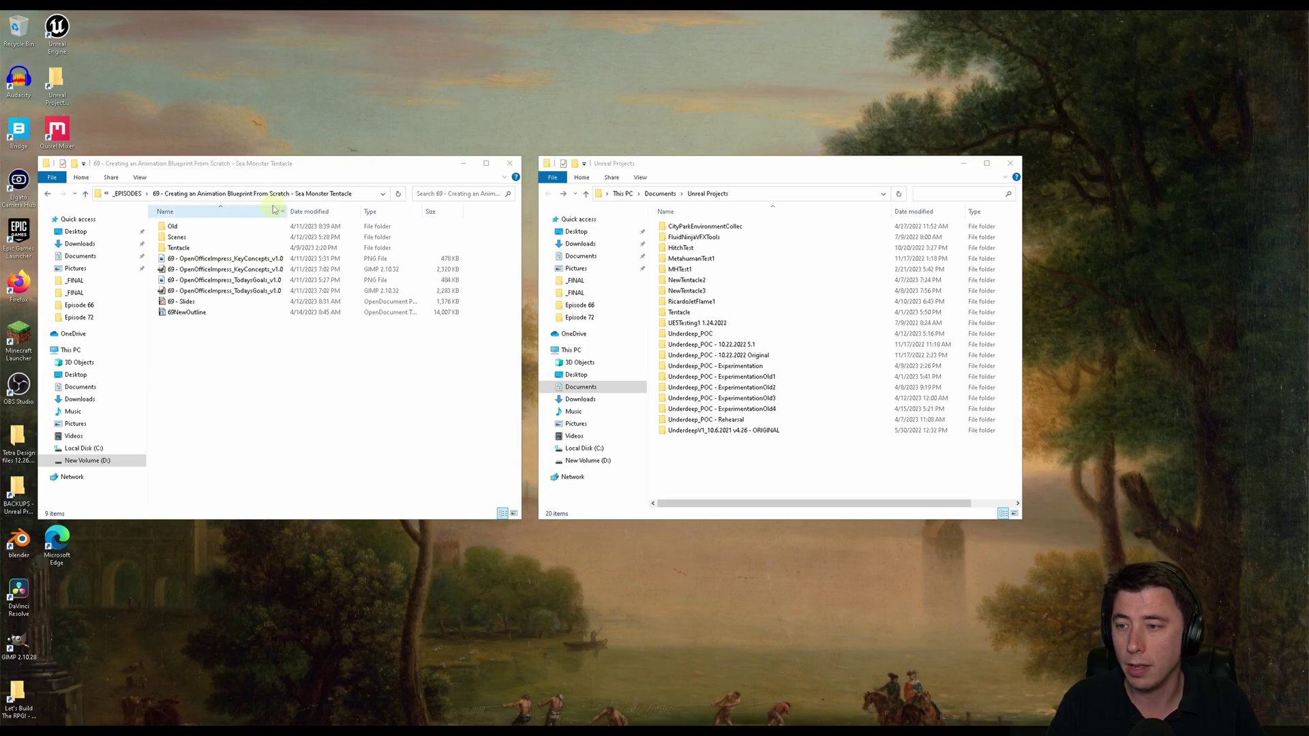
Step: Check the contents and properties of the episode's Tentacle folder
left_click(170, 249)
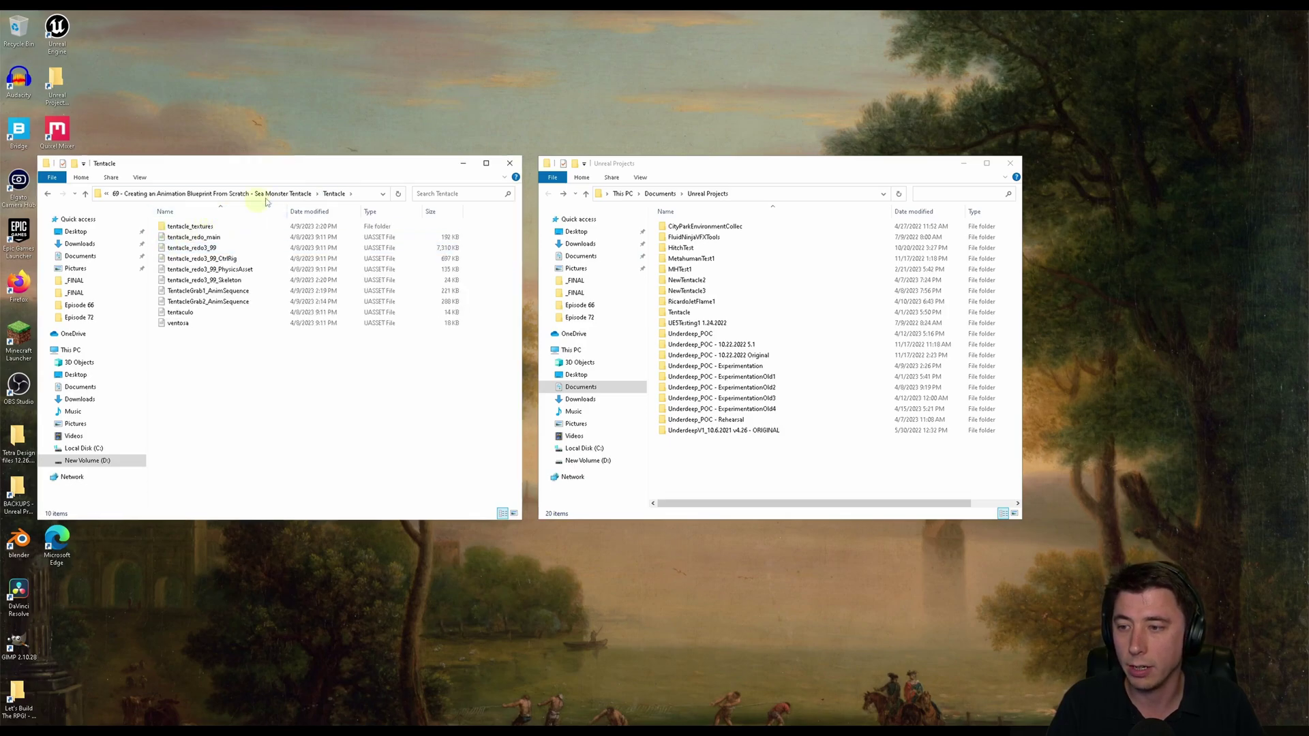
right_click(177, 251)
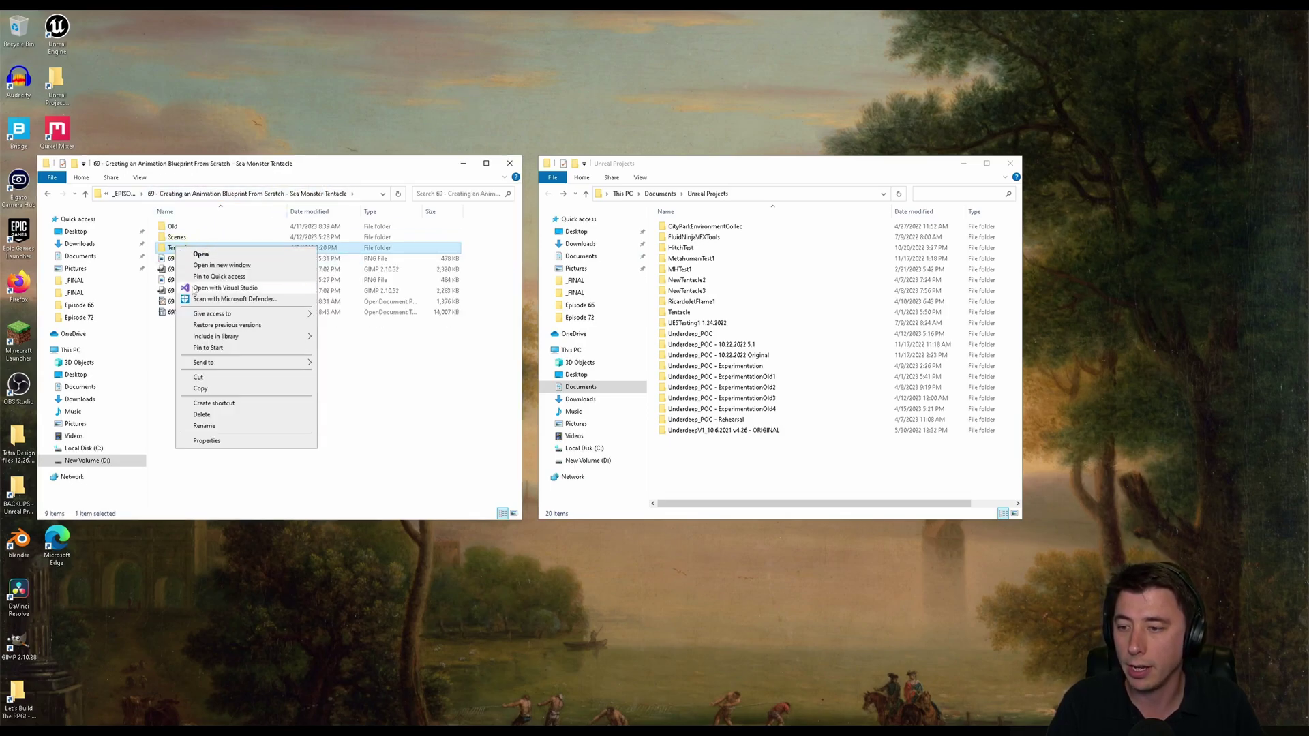
left_click(198, 441)
key("Escape")
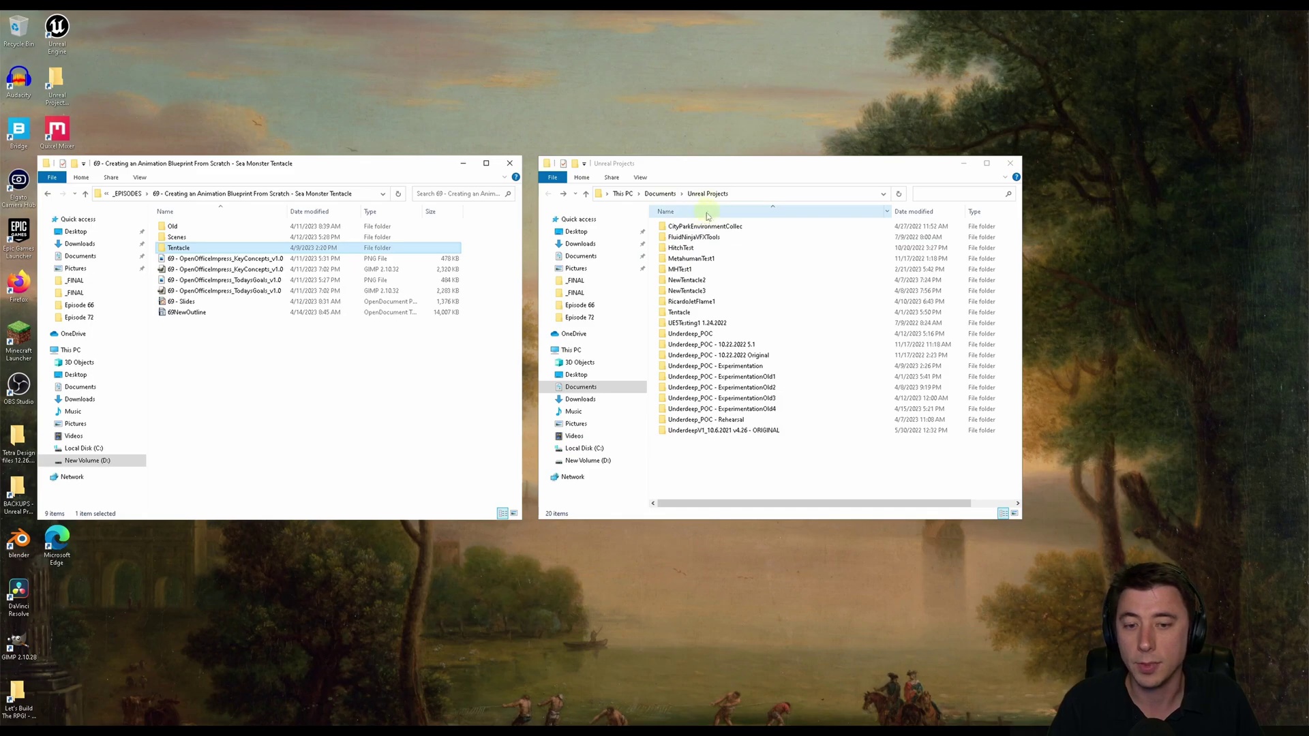
Step: Copy the Tentacle folder into the Content folder of the Underdeep_POC - Rehearsal project
double_click(716, 421)
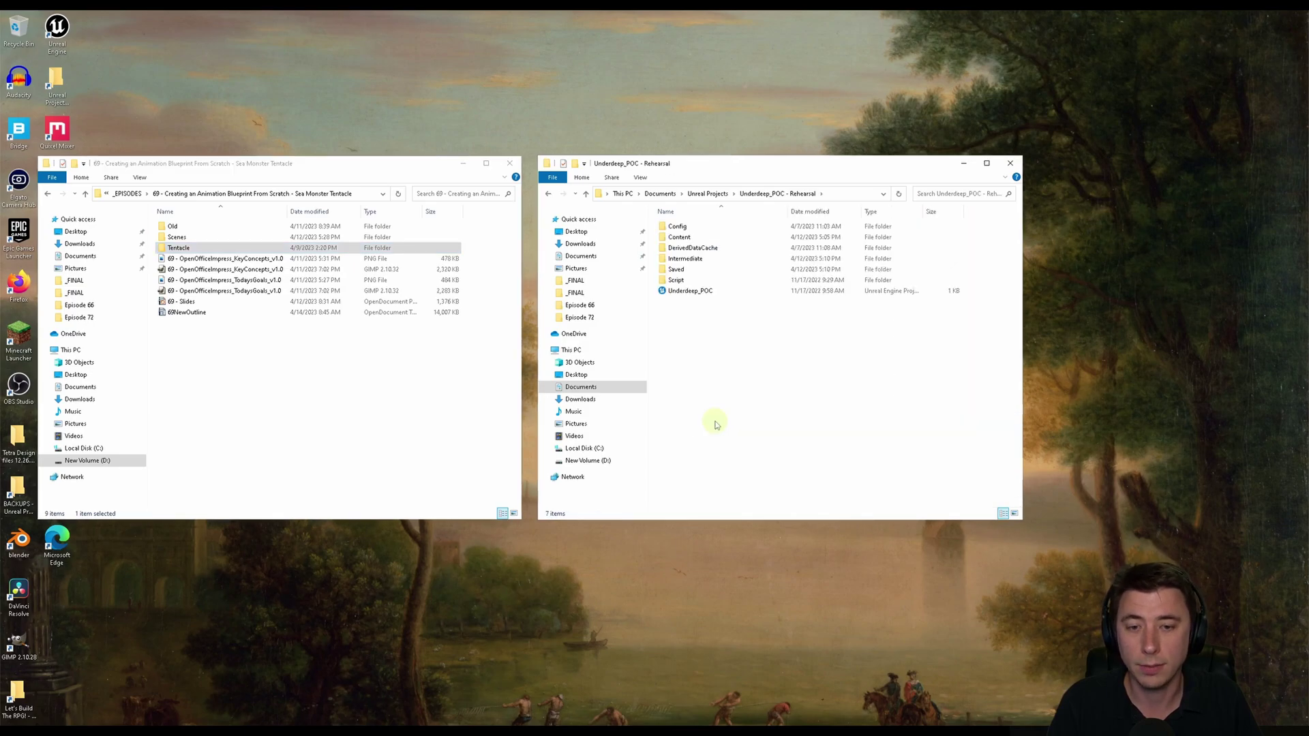
double_click(680, 238)
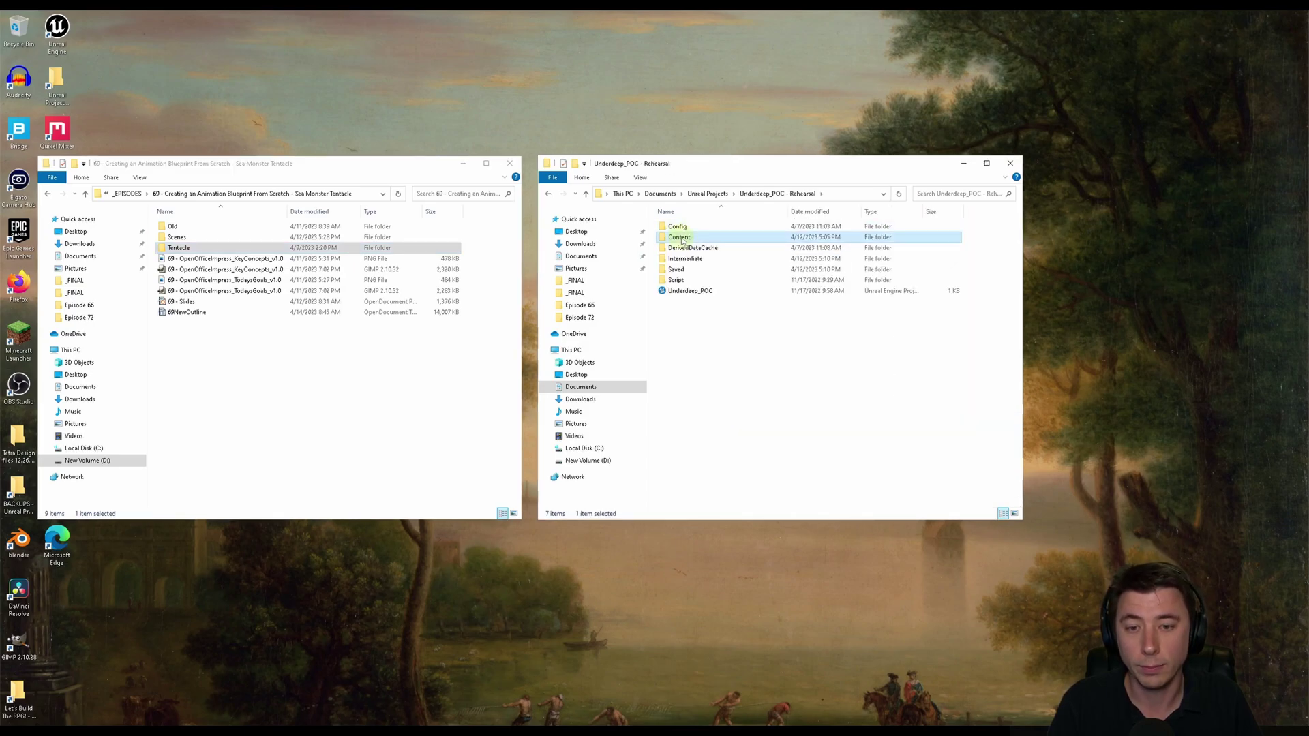
left_click(489, 430)
left_click_drag(175, 249, 679, 463)
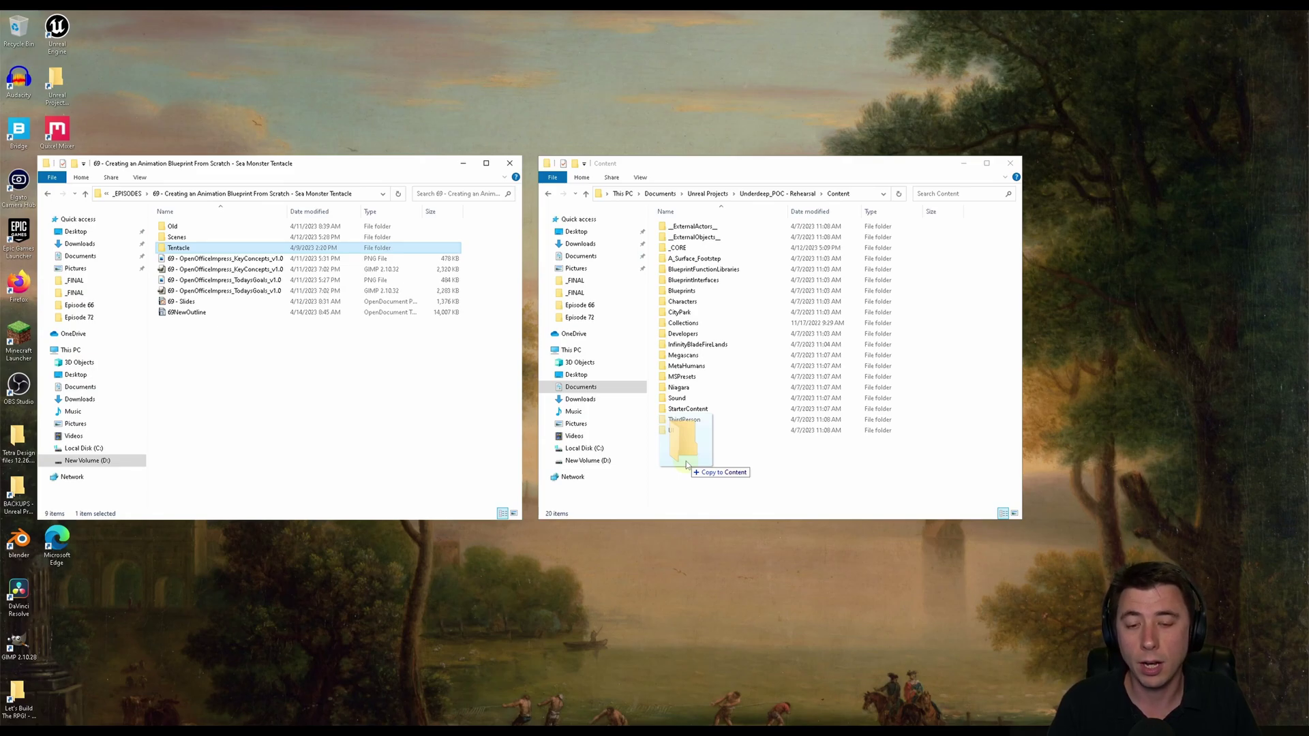
left_click_drag(686, 461, 687, 462)
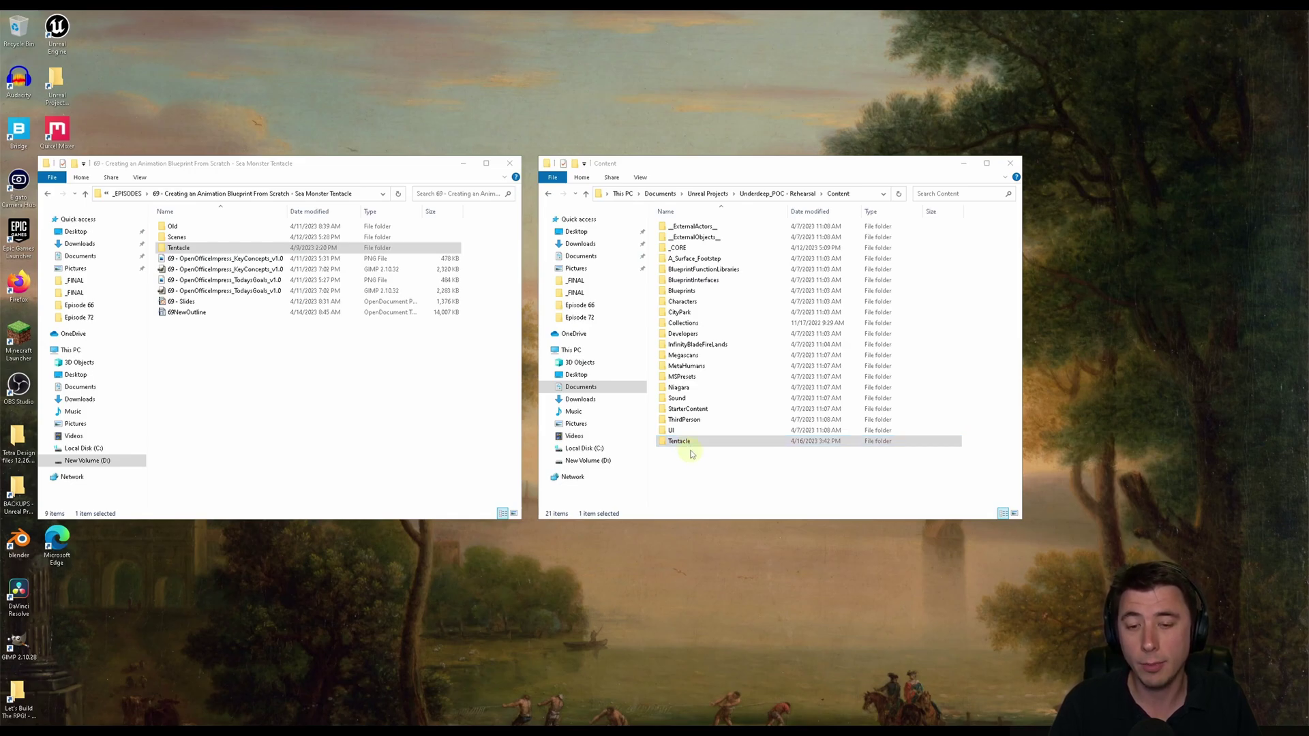
left_click(692, 468)
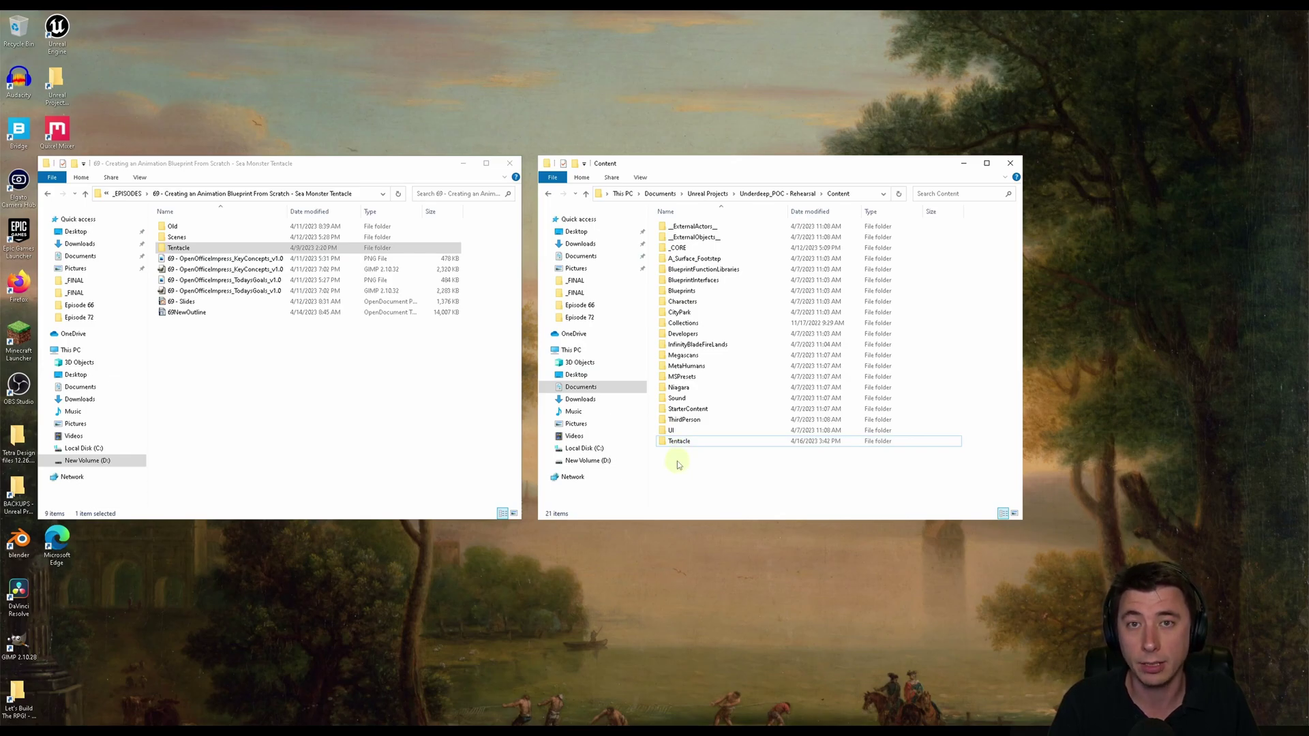
Step: Close both file windows and launch Unreal Engine with the Underdeep_POC project
left_click(1011, 163)
left_click(509, 163)
left_click(46, 32)
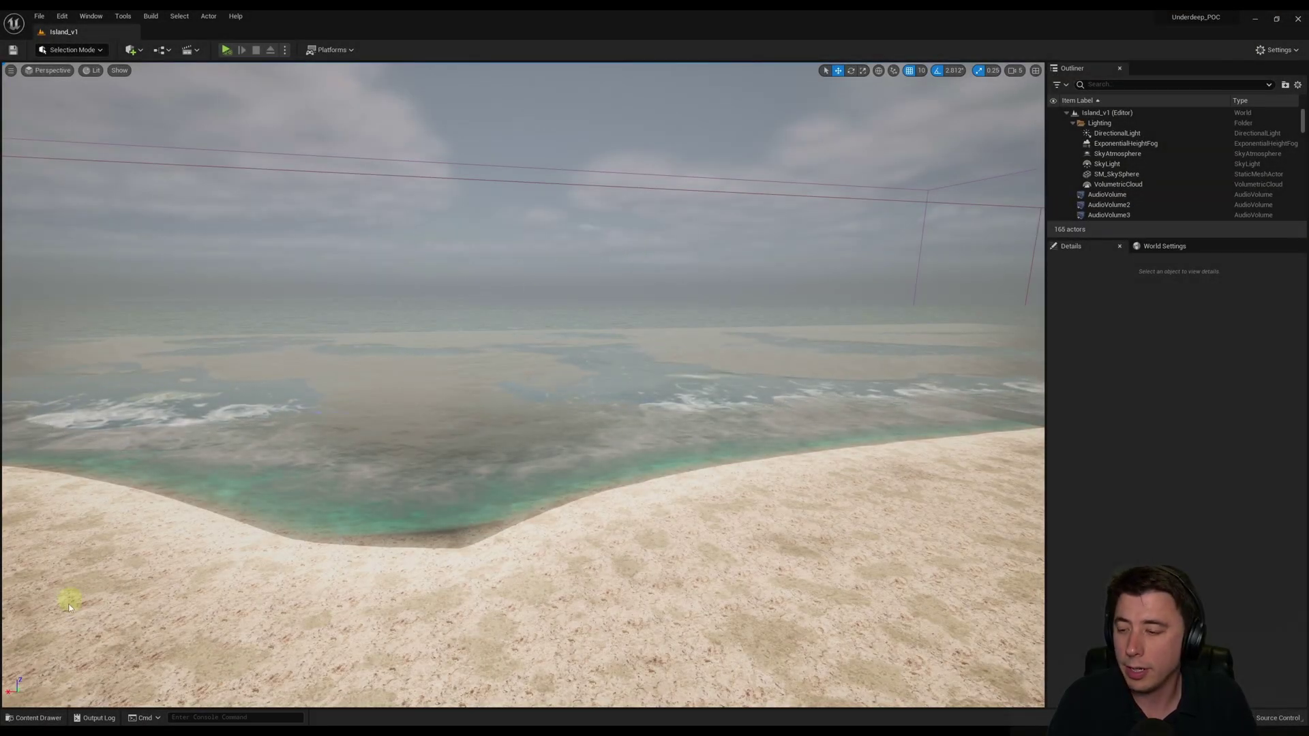
Step: Open tentacle_redo3_99_Skeleton from the Tentacle content folder, examine its joint hierarchy, and close it
left_click(34, 718)
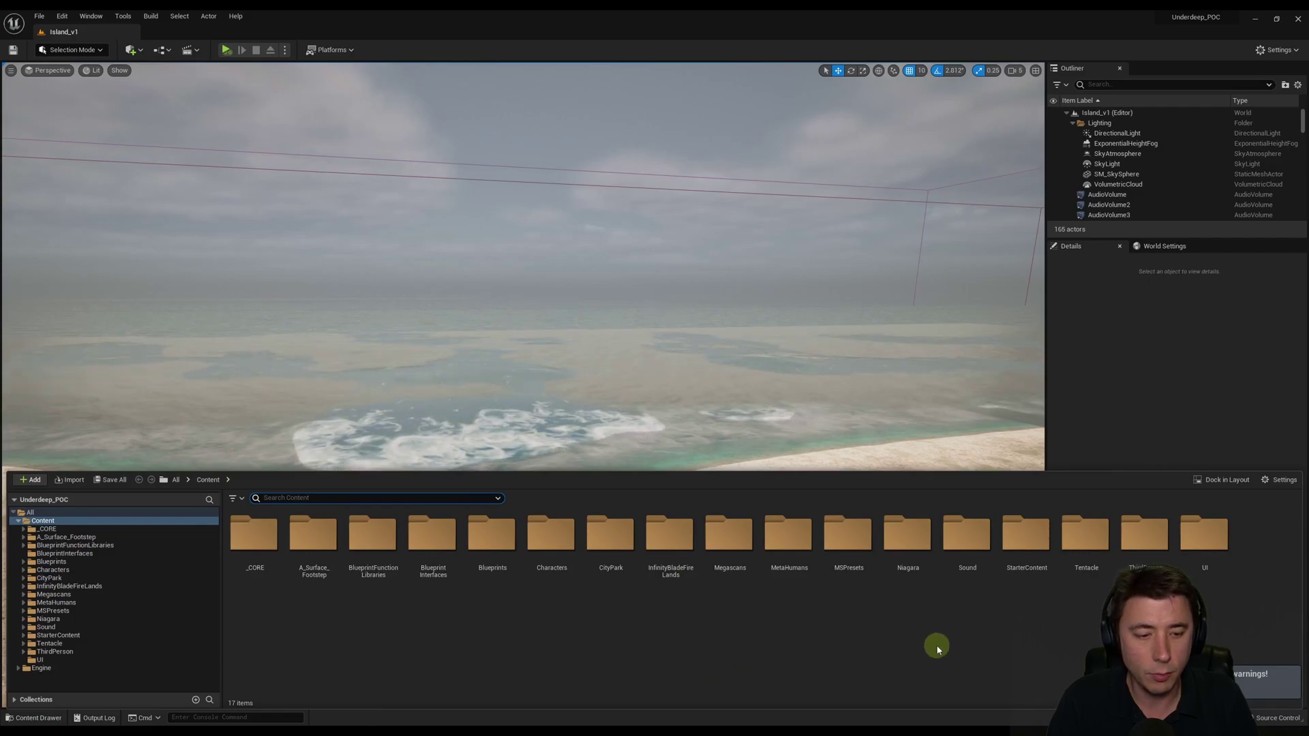
double_click(1083, 535)
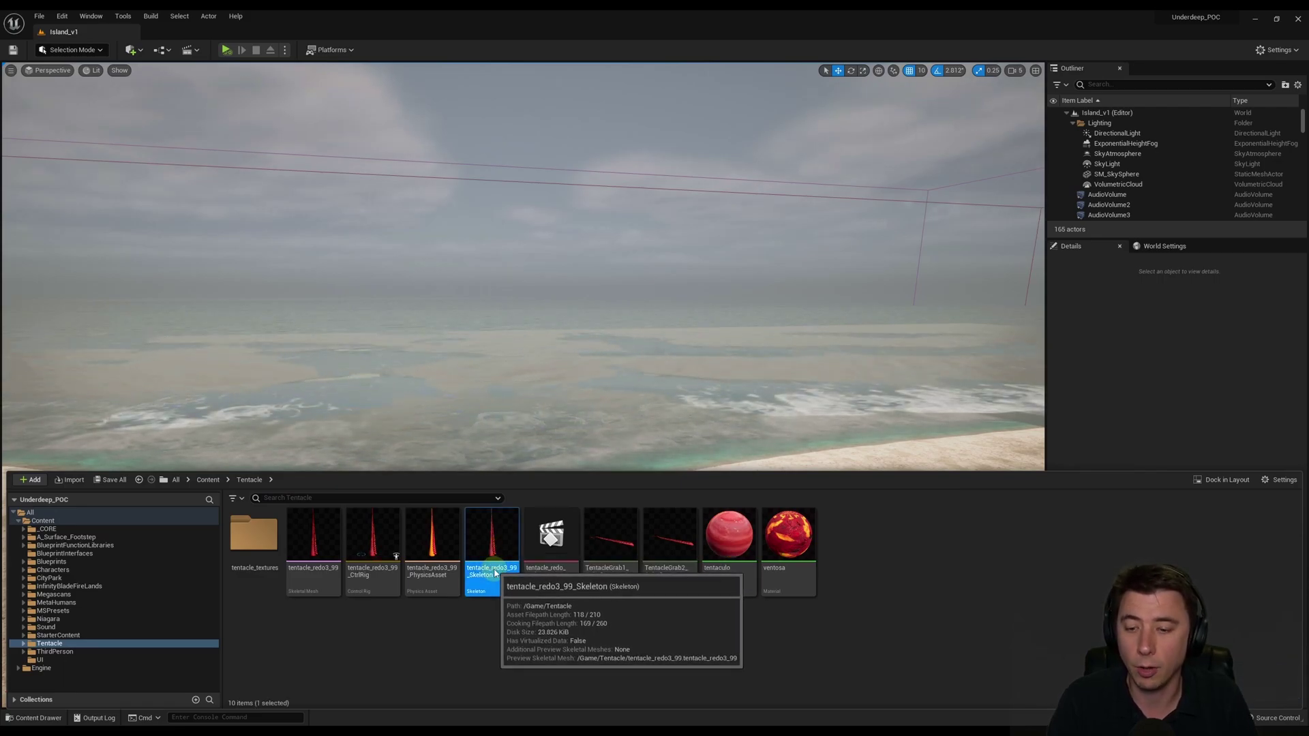
double_click(493, 559)
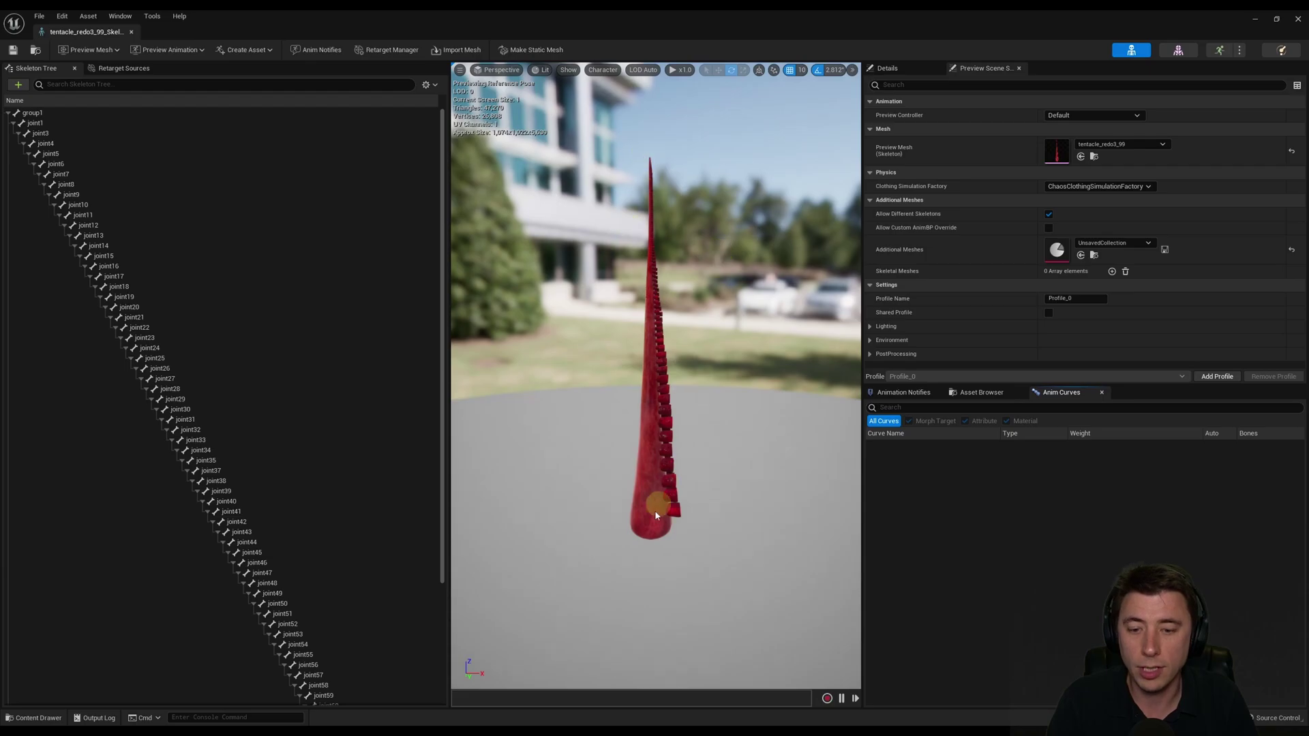
left_click(164, 379)
left_click(196, 440)
left_click(167, 381)
left_click(140, 328)
left_click(119, 287)
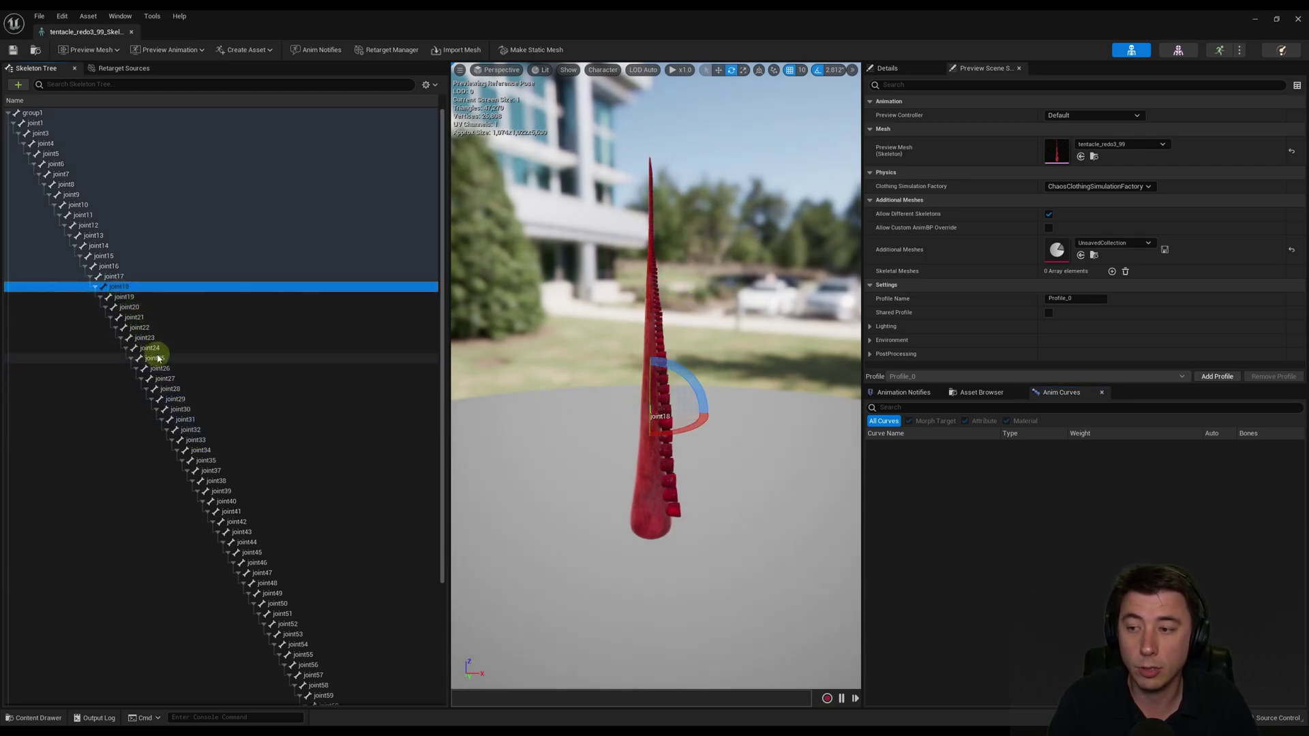
left_click(131, 31)
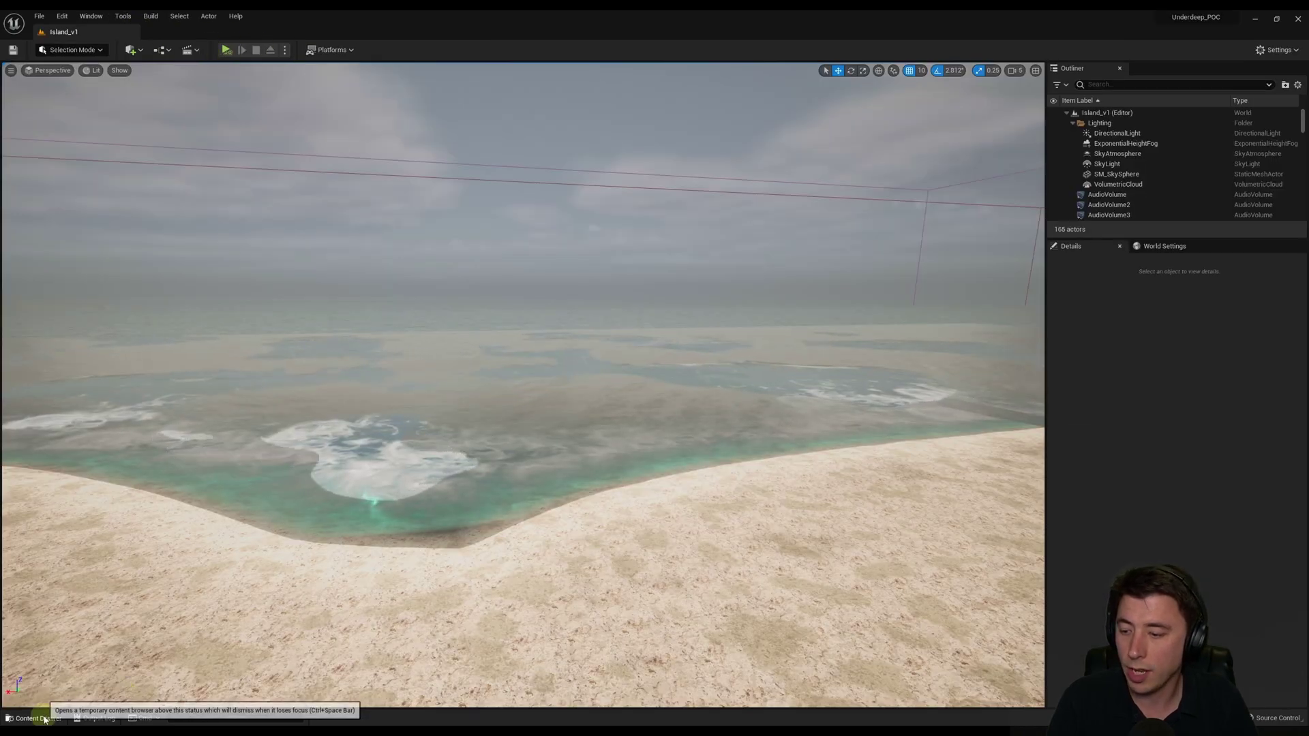
Step: Move the Tentacle folder from Content into the Characters folder
left_click(39, 718)
left_click(220, 480)
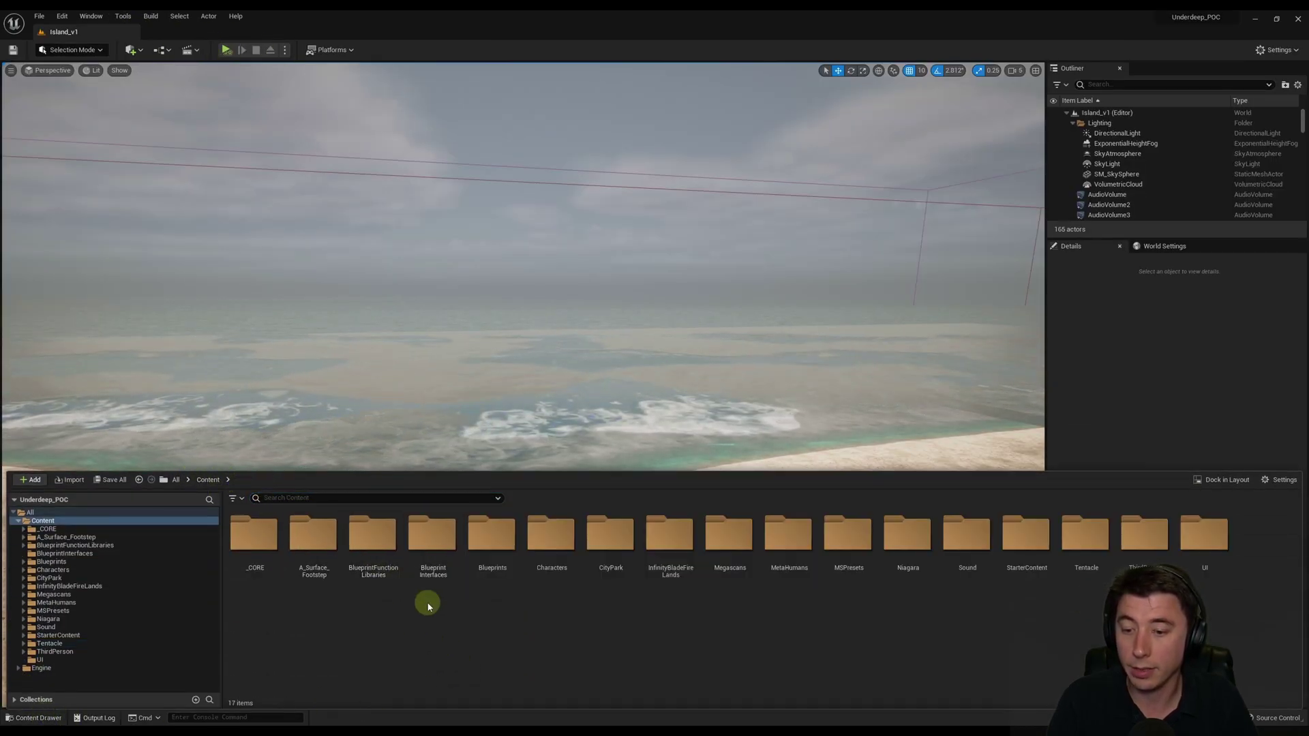
left_click(1085, 536)
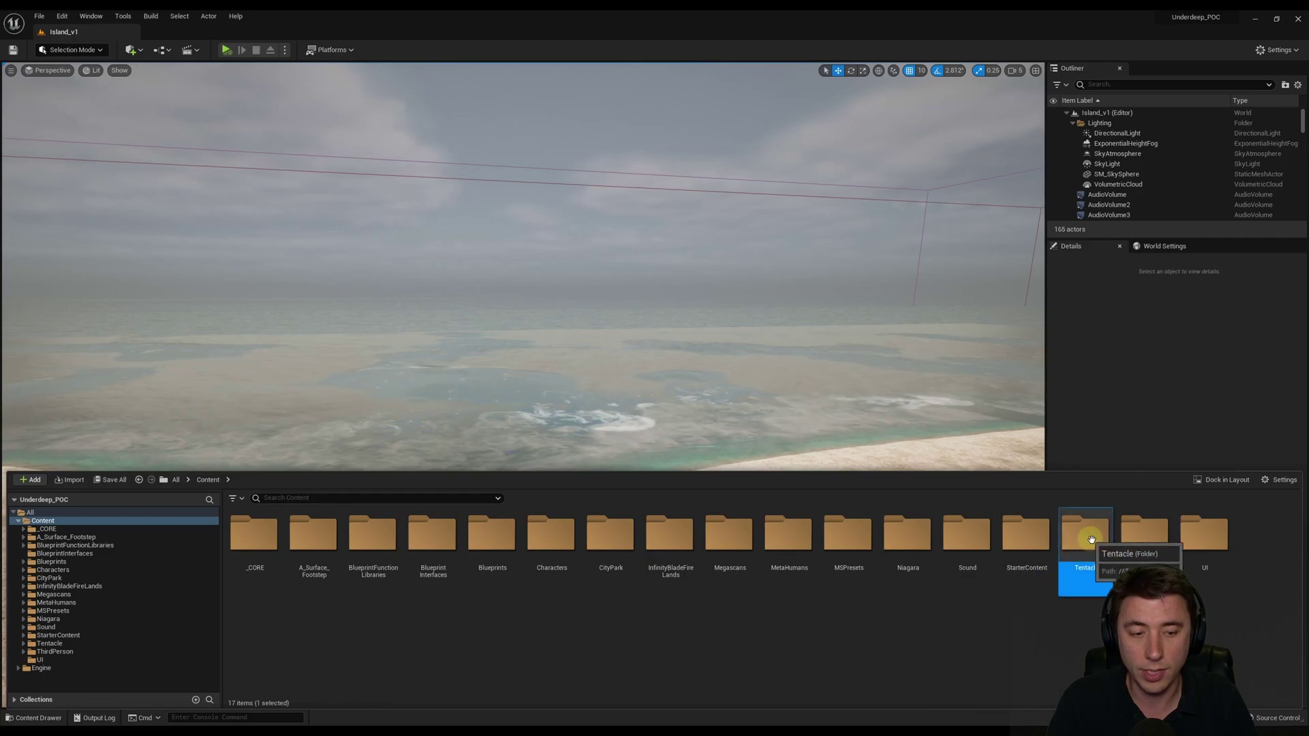
left_click_drag(1087, 532, 549, 542)
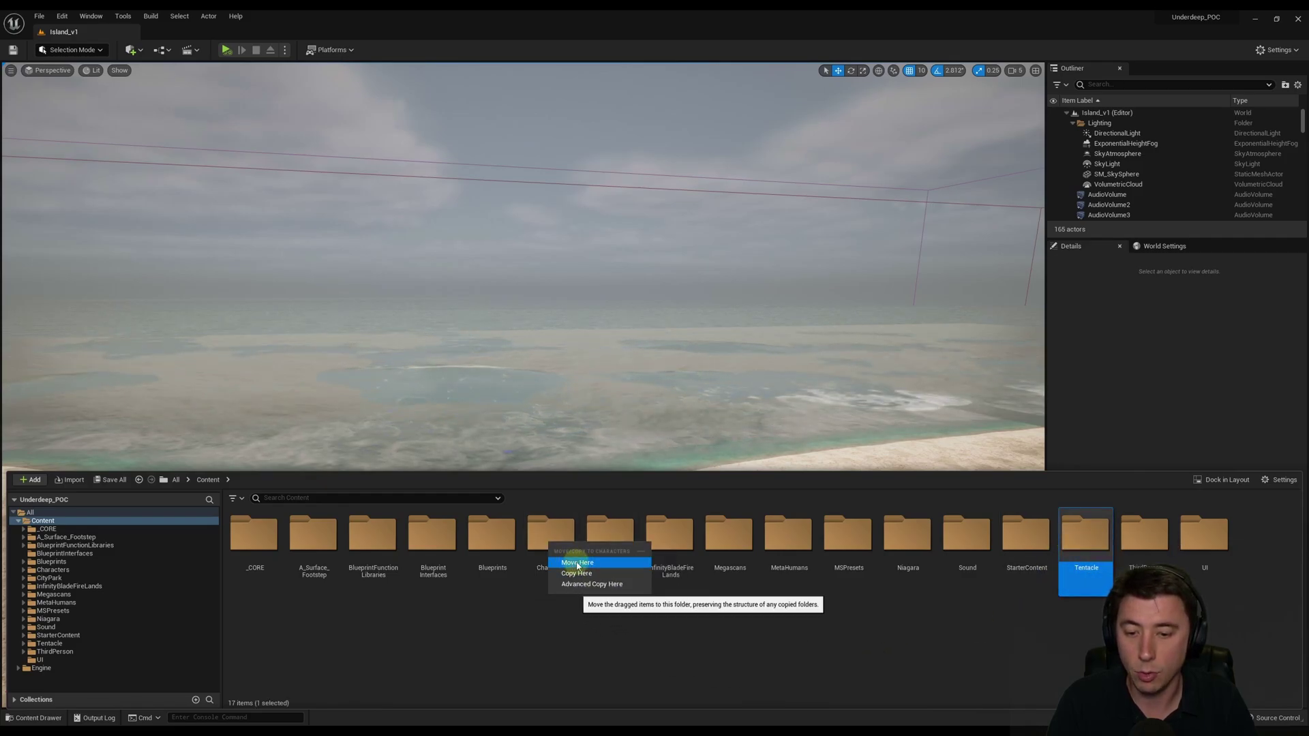
left_click(578, 563)
Step: Open tentacle_redo3_99_Skeleton from the Characters/Tentacle folder
double_click(535, 547)
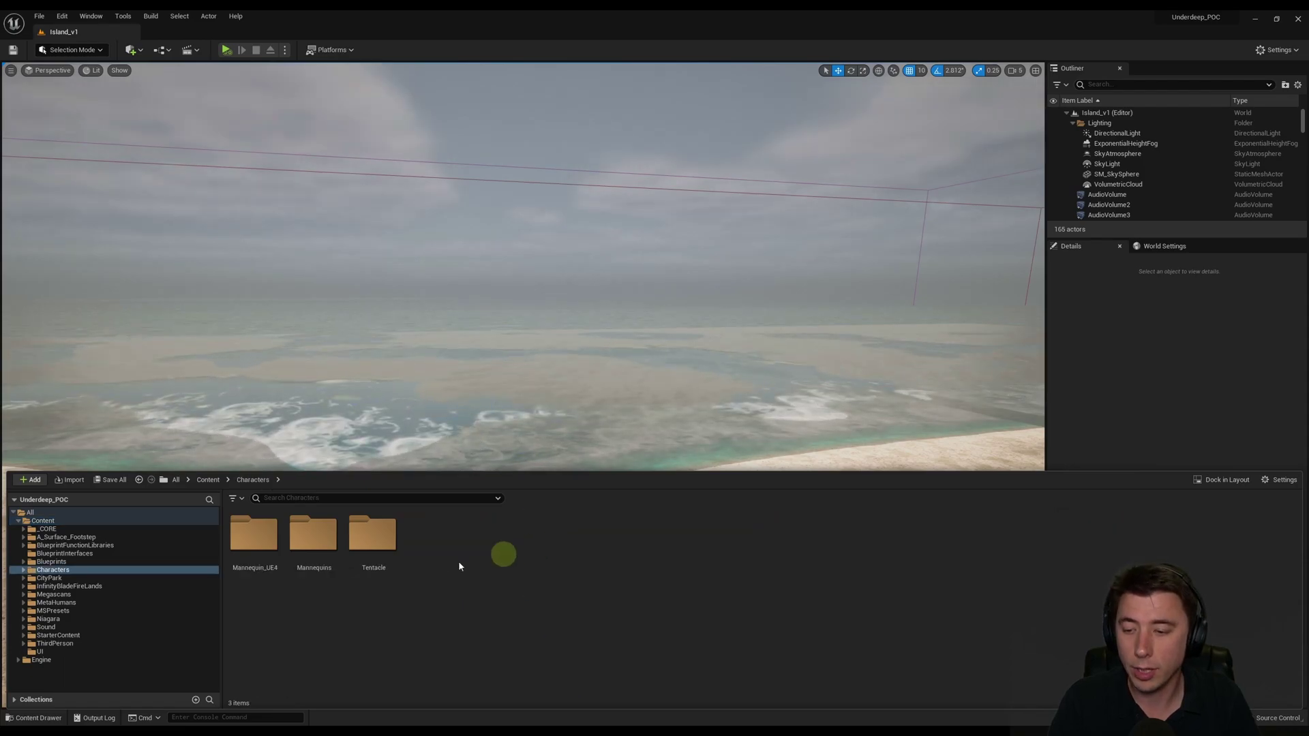
double_click(361, 536)
double_click(491, 564)
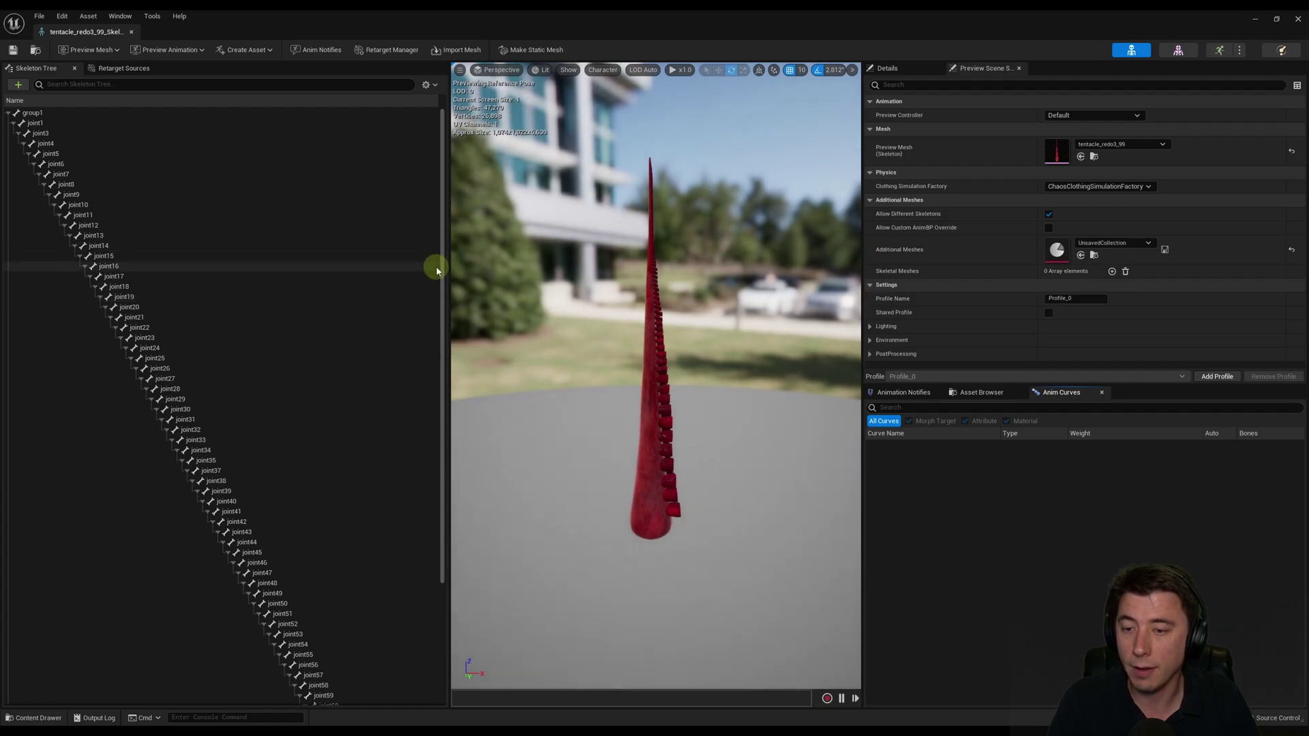
Step: Add a socket to joint65 near the tip of the tentacle skeleton
scroll(446, 344, "down", 5)
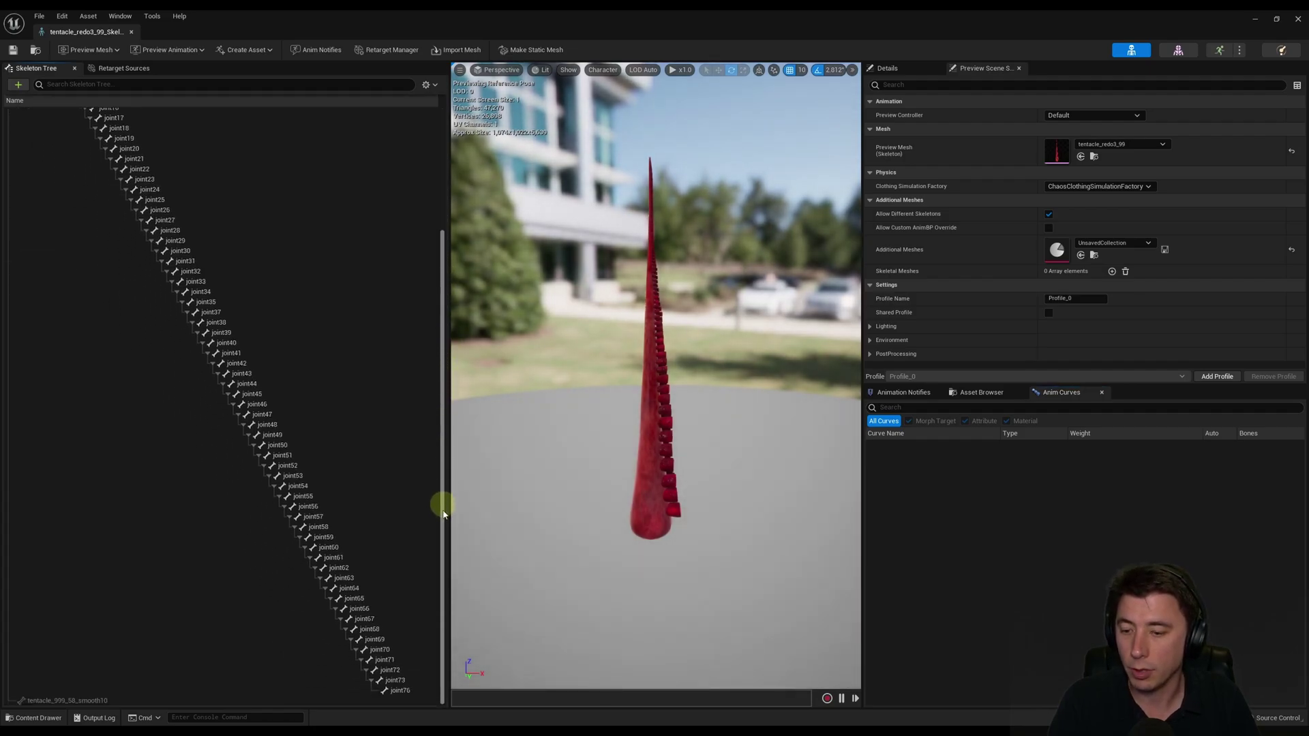
left_click(351, 599)
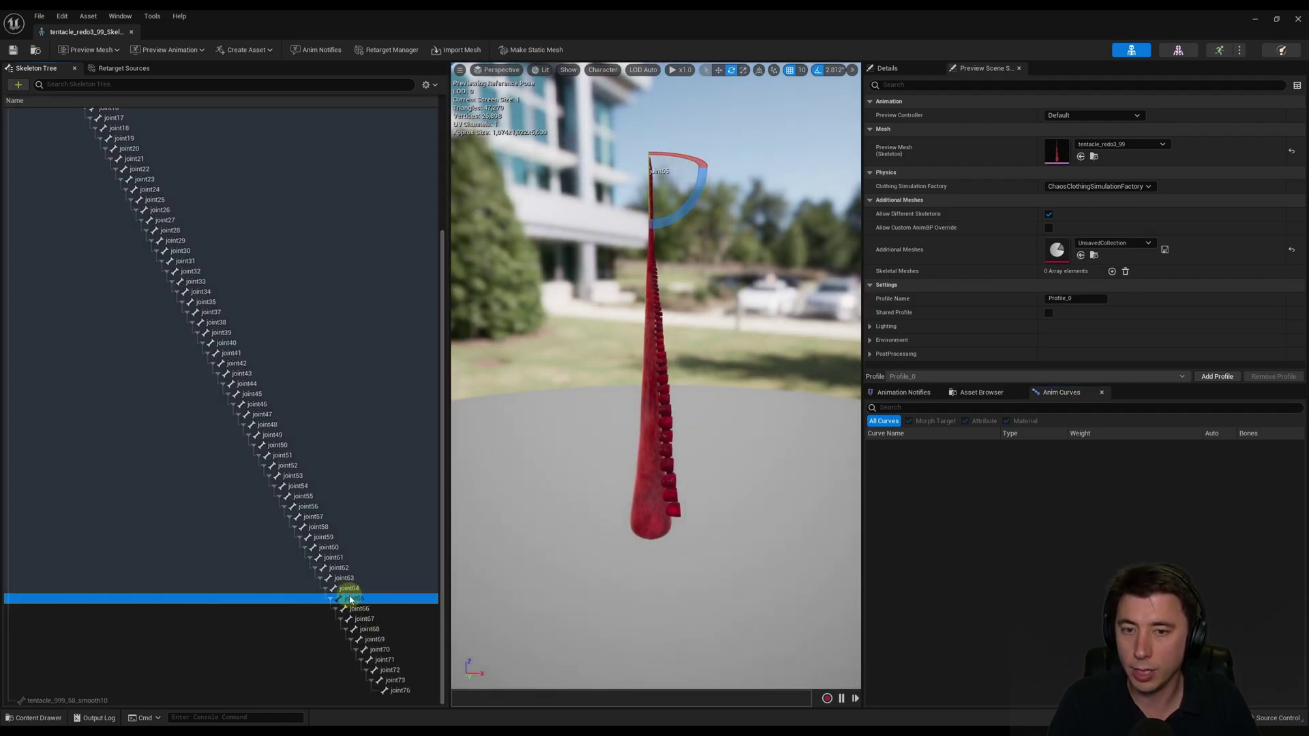
right_click_drag(649, 171, 543, 170)
key("w")
key("w")
key("d")
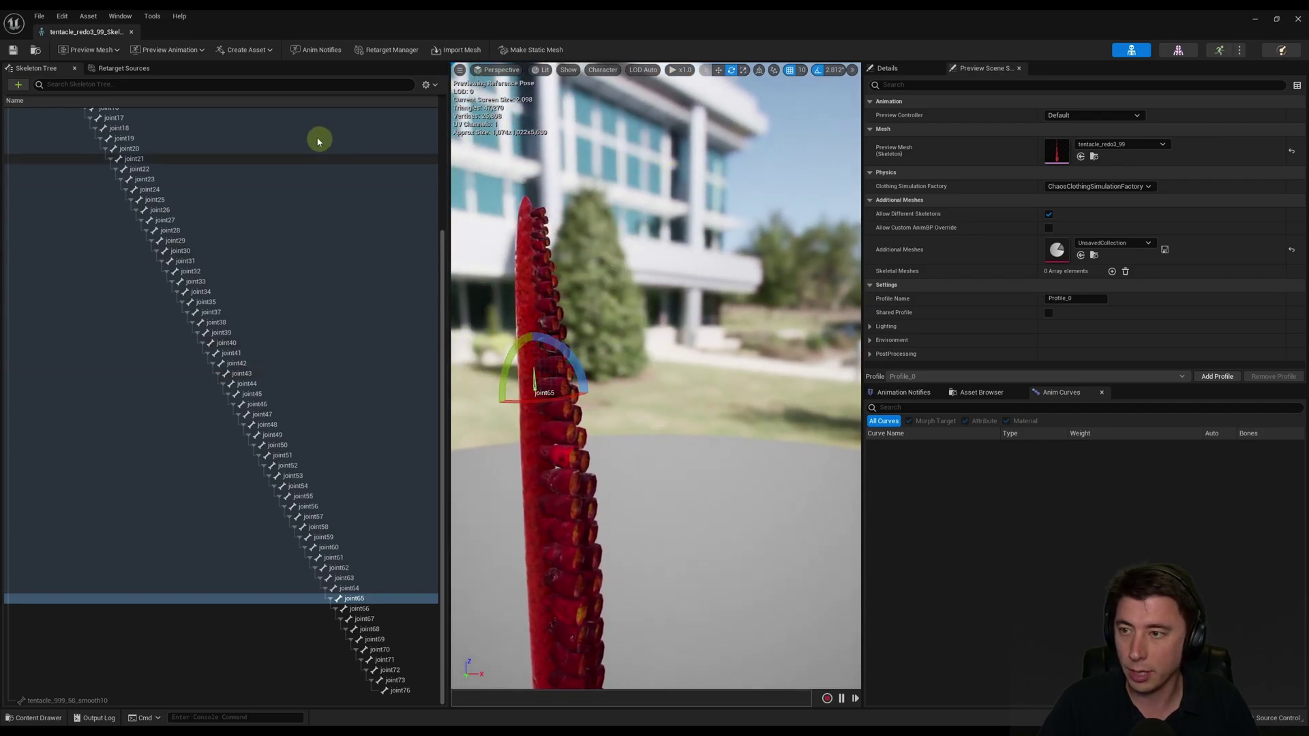
right_click(351, 599)
mouse_move(395, 559)
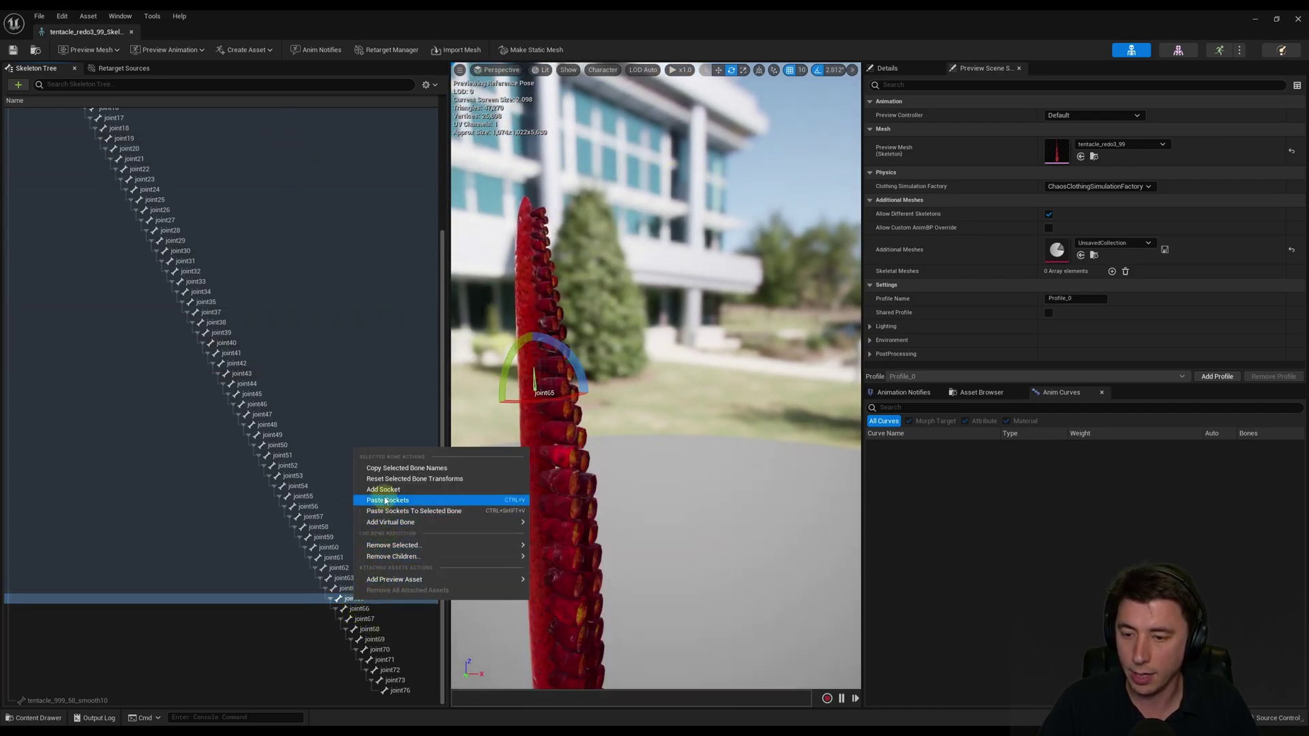
left_click(407, 490)
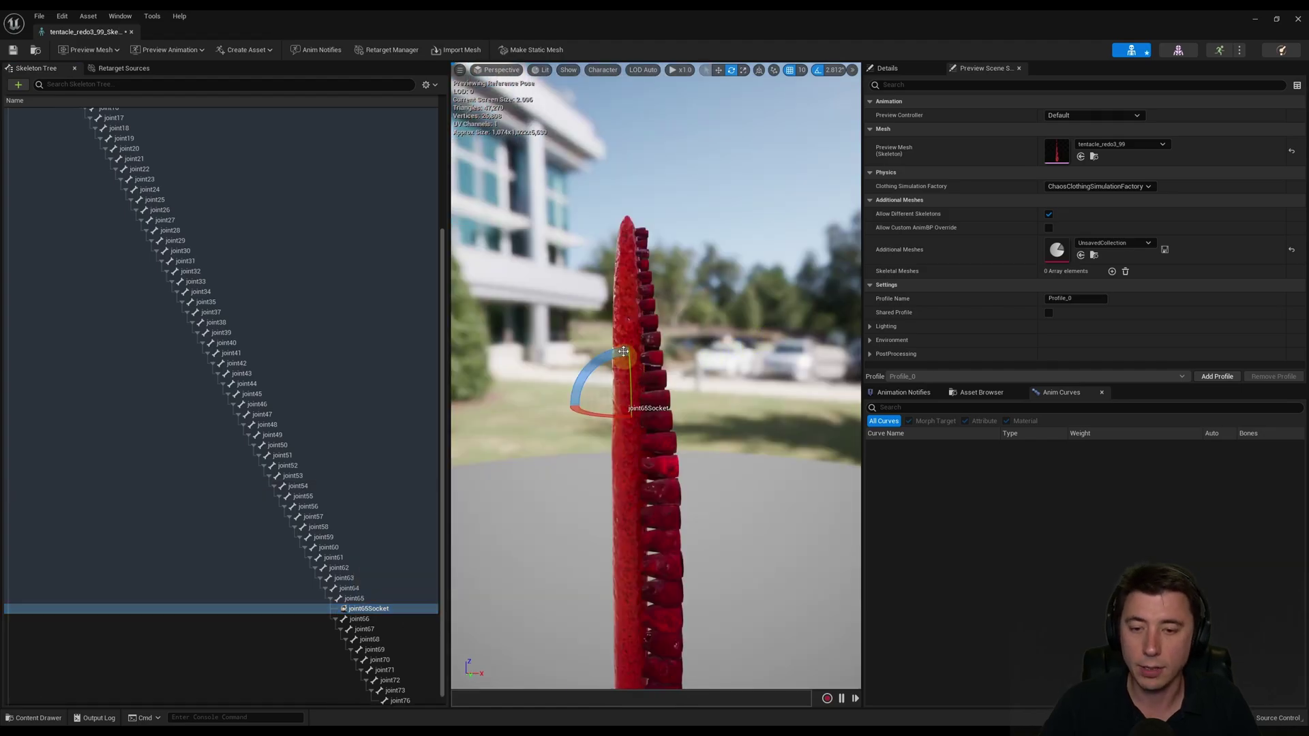
Step: Translate the joint65 socket outward past the suckers and off to the side of the tentacle, and close the skeleton
left_click(718, 71)
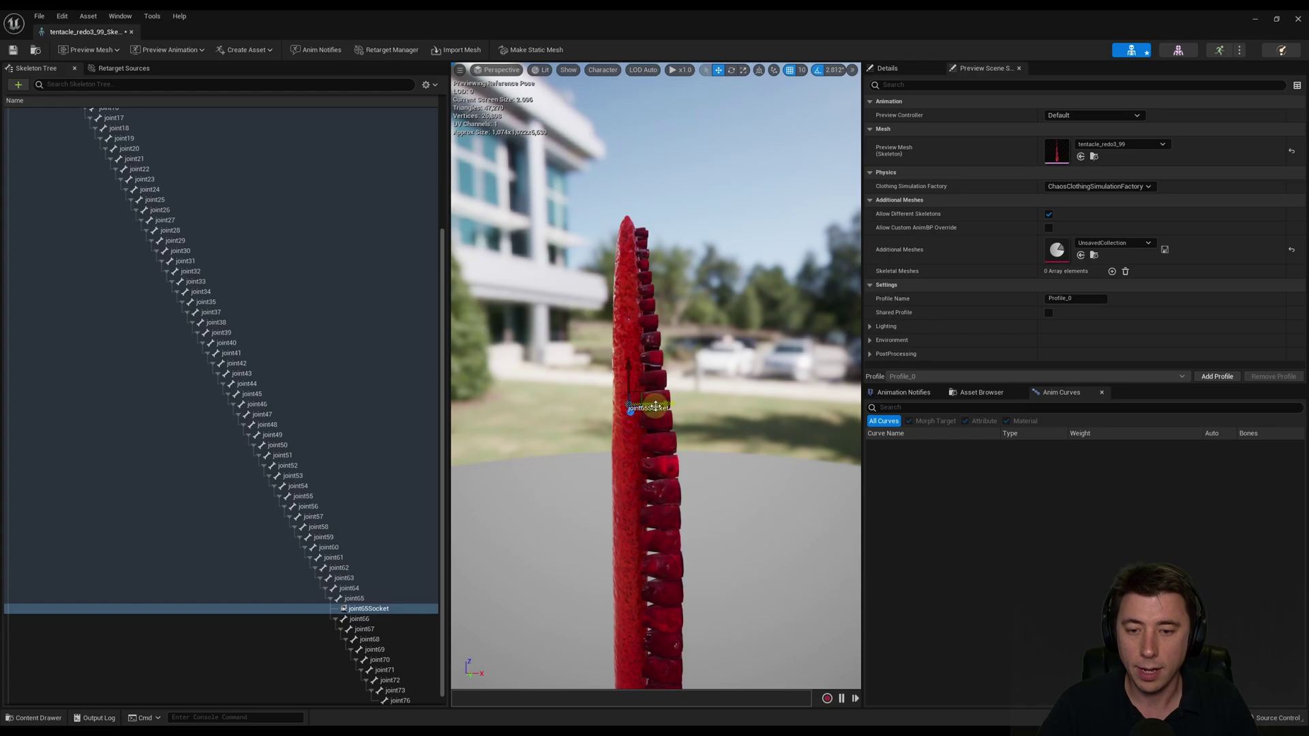
left_click_drag(724, 327, 716, 379, "alt")
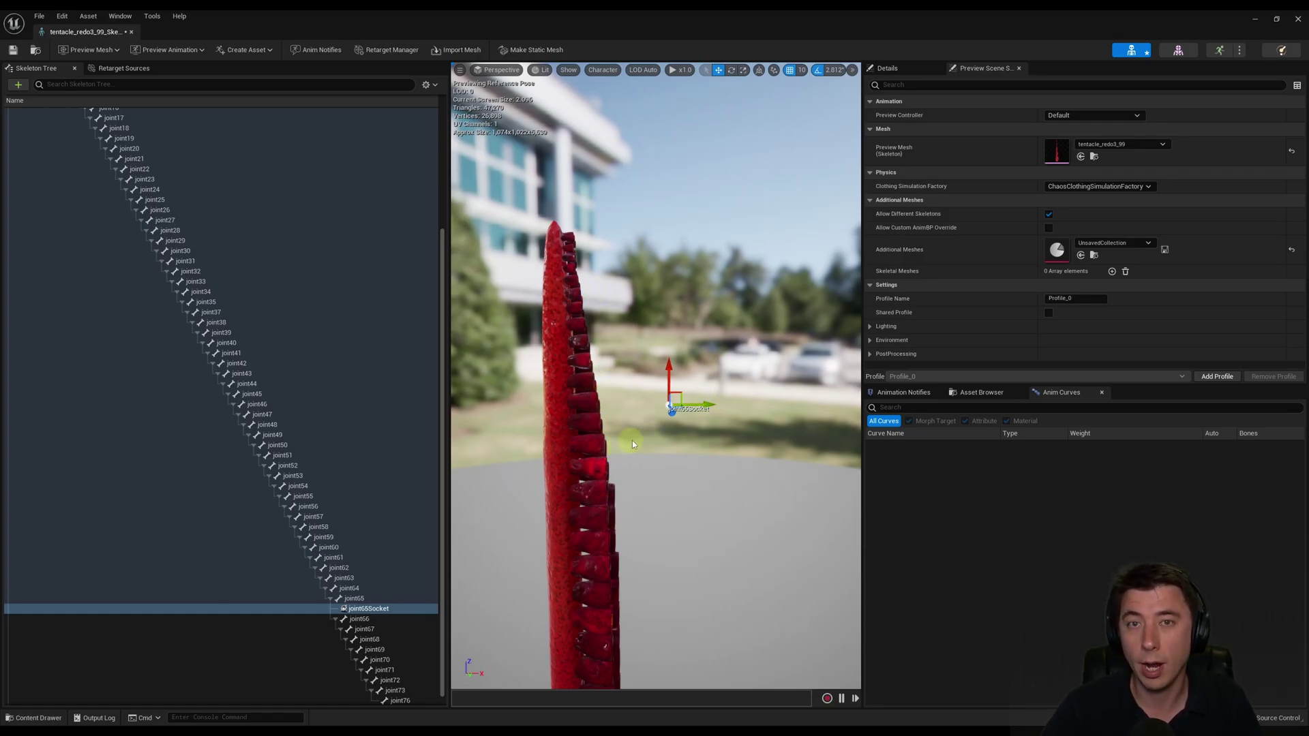
left_click_drag(570, 315, 477, 359)
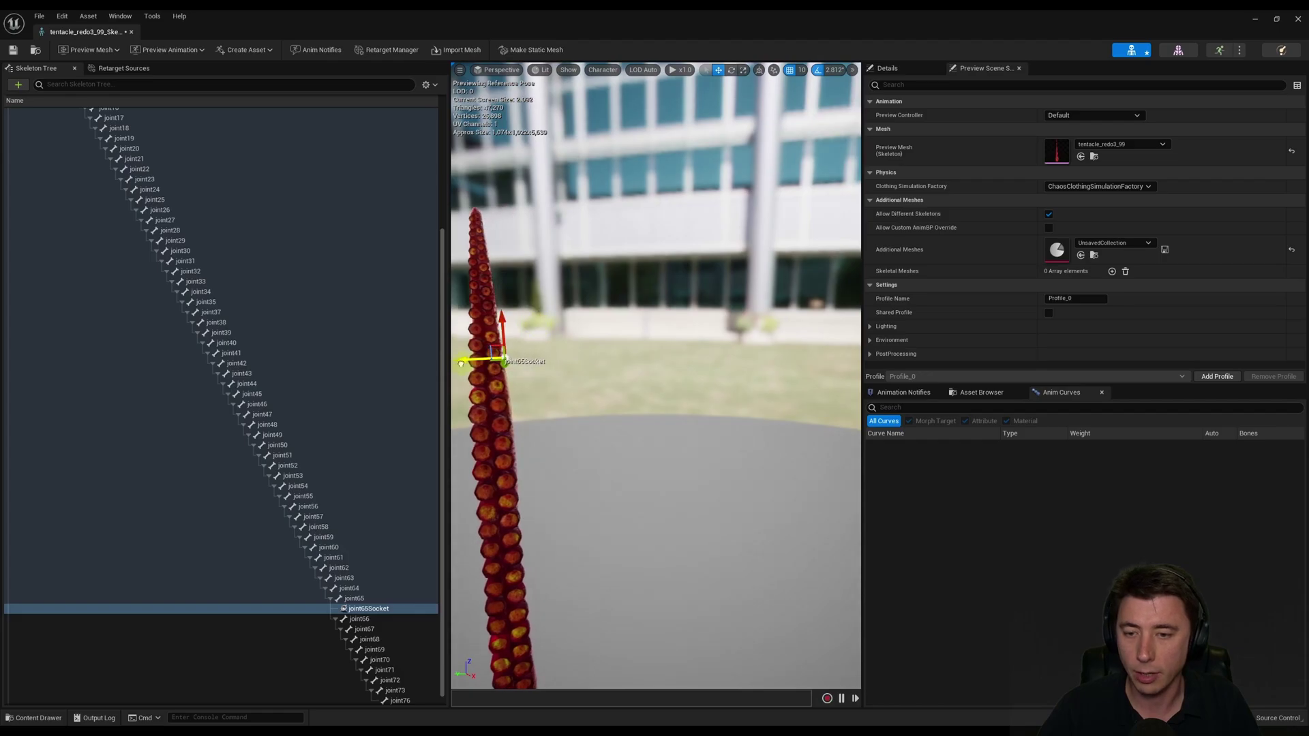
left_click_drag(505, 310, 739, 367)
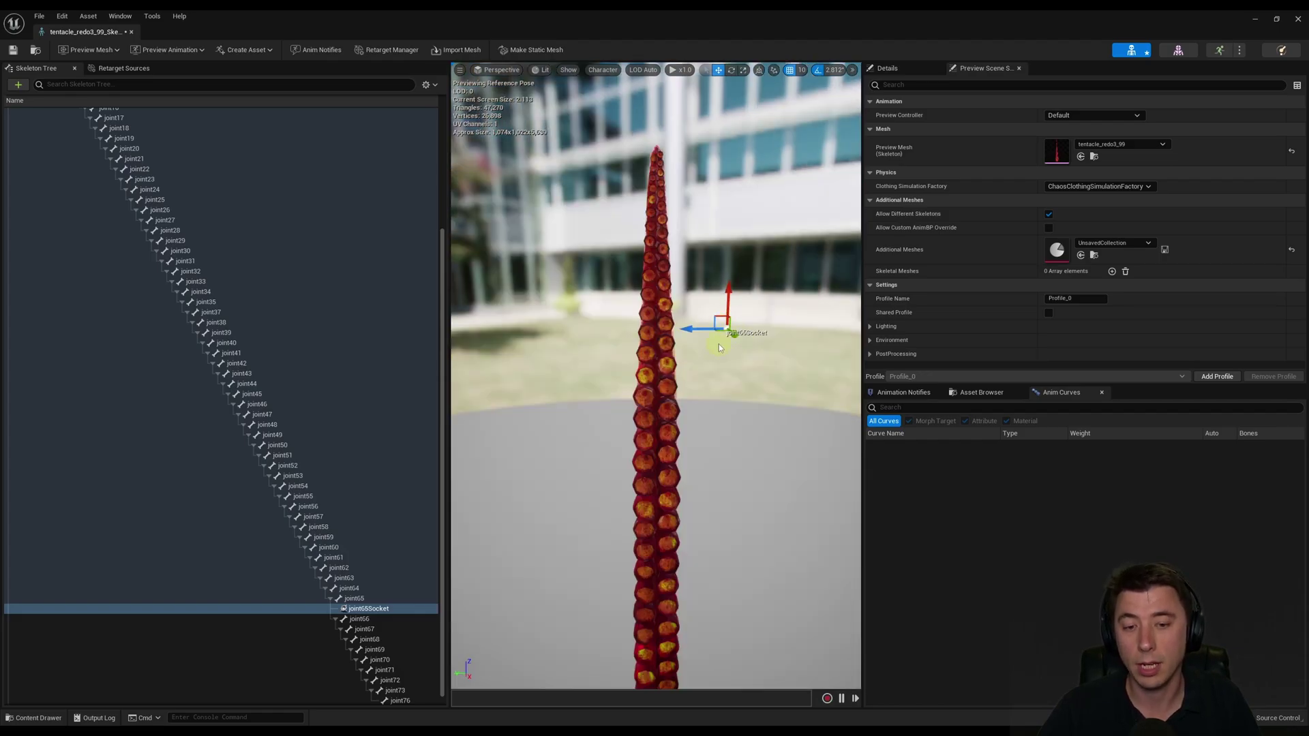
left_click_drag(757, 322, 763, 316)
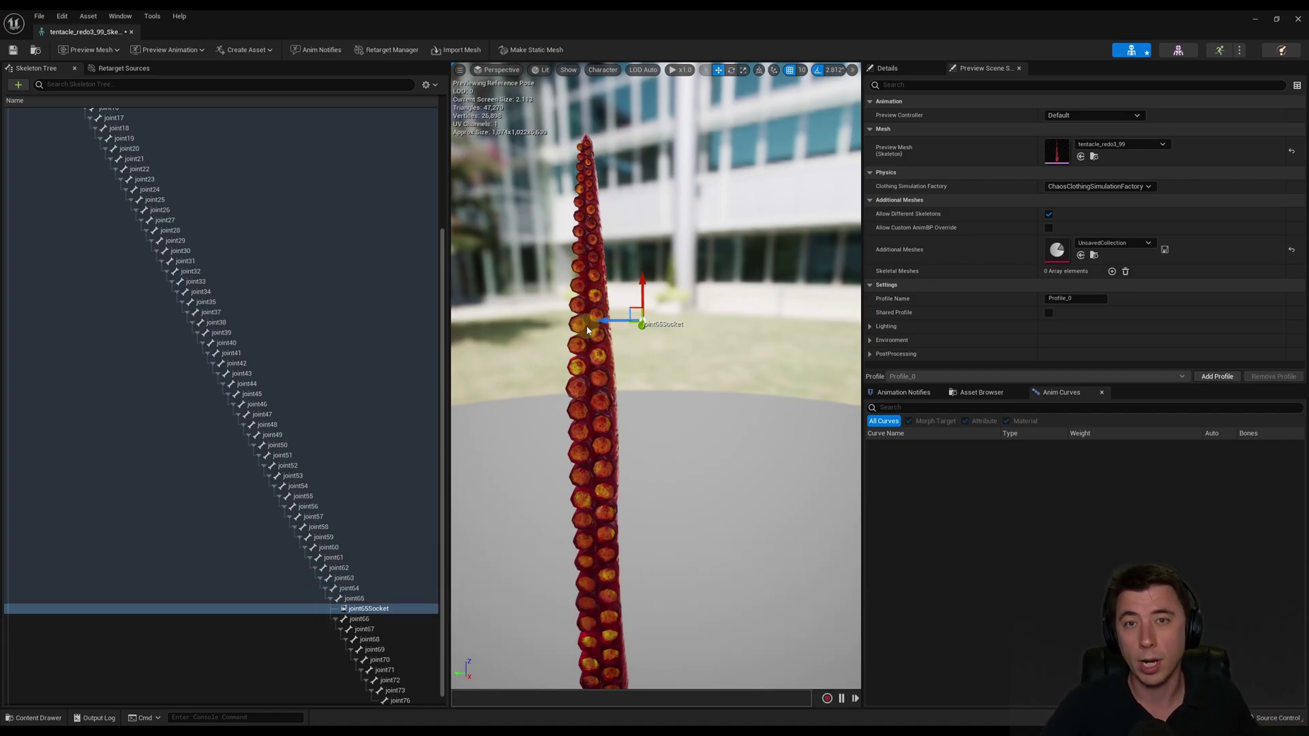
left_click(132, 32)
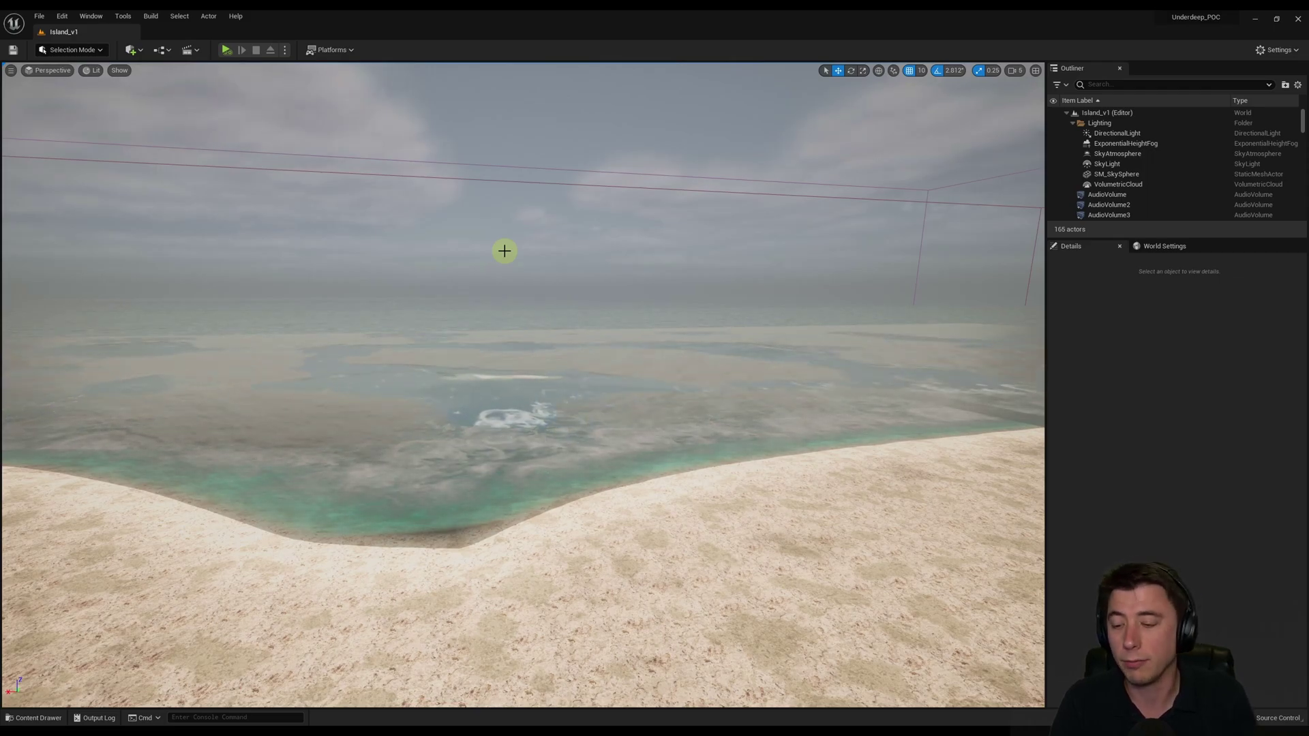
Step: Create a Blueprint Class with Pawn as its parent in the Characters/Tentacle folder and name it BP_Tentacle
left_click(38, 719)
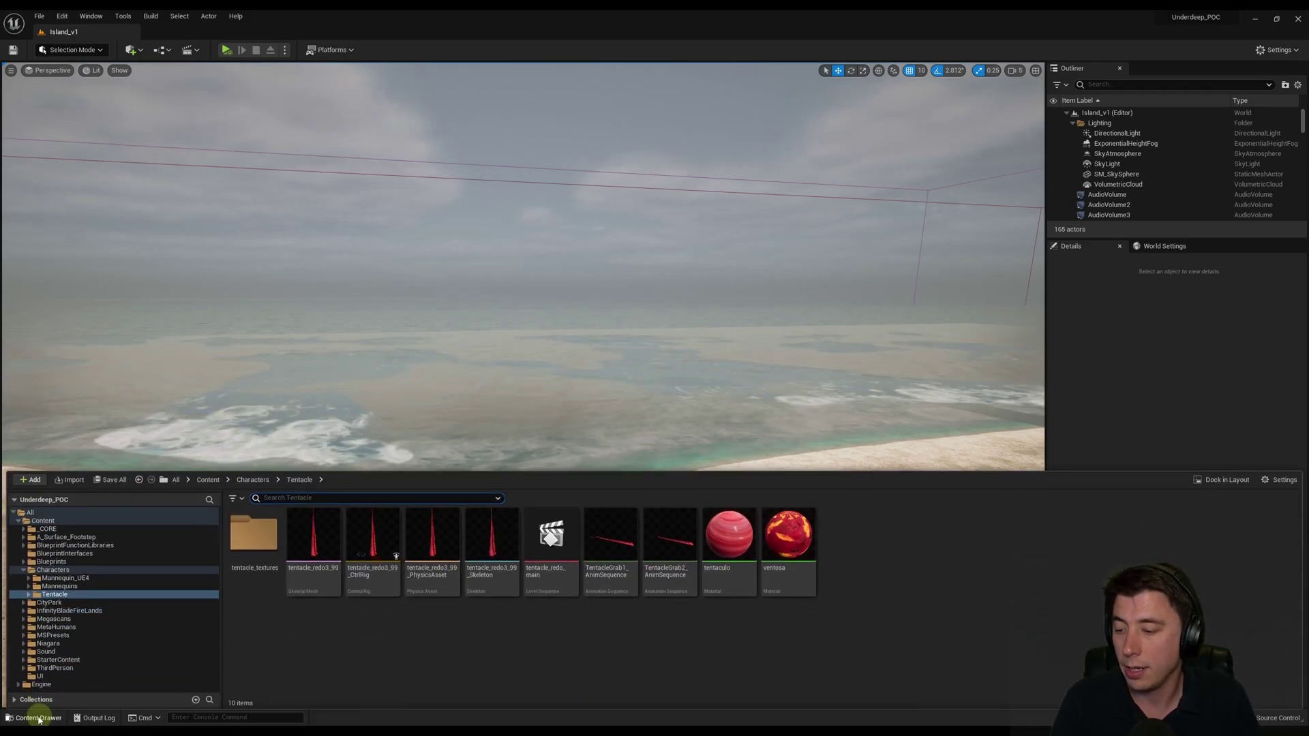
right_click(857, 548)
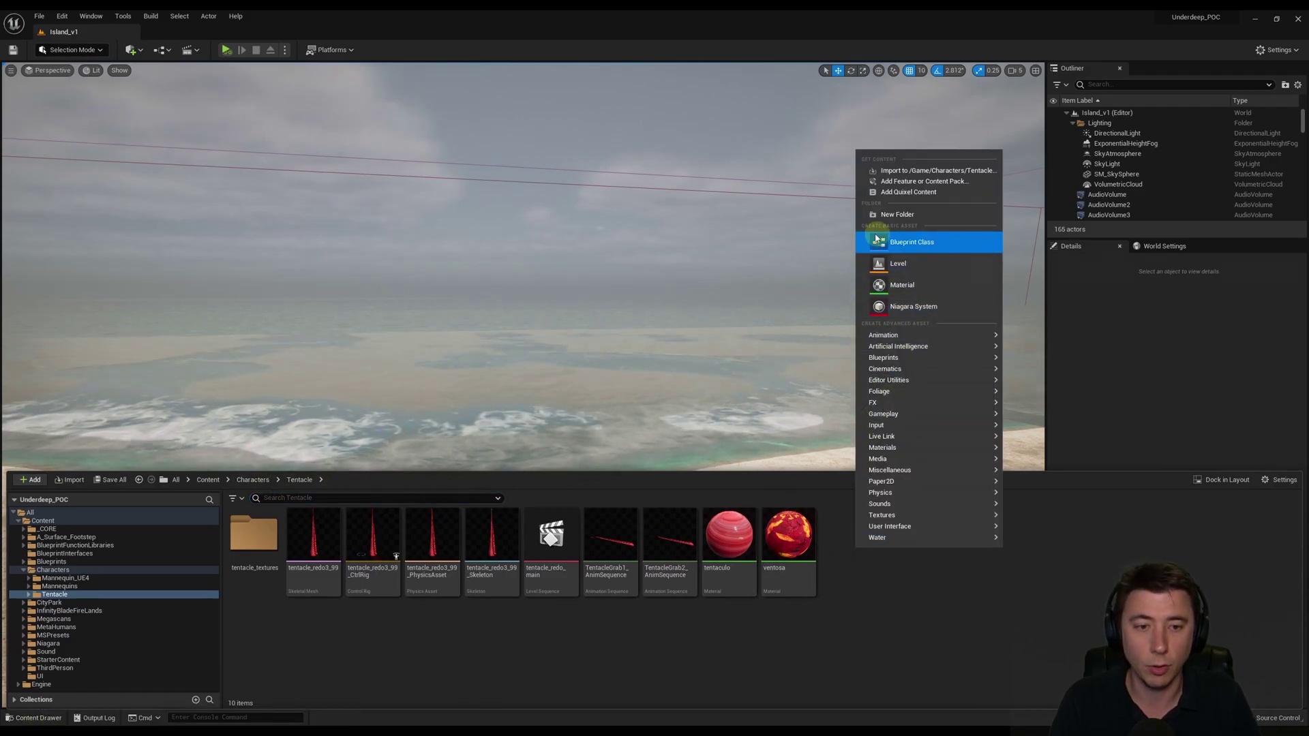
left_click(907, 242)
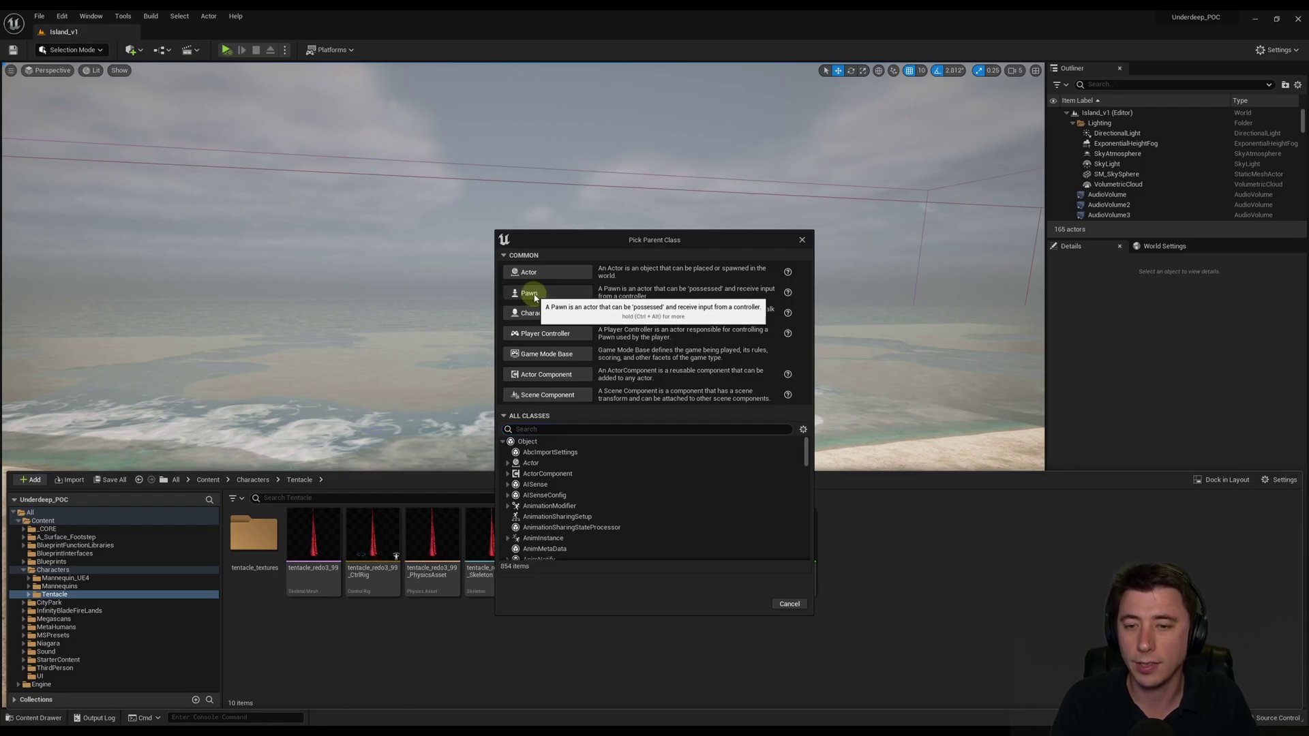
left_click(529, 293)
key("BackSpace")
type("BP_Tentacle")
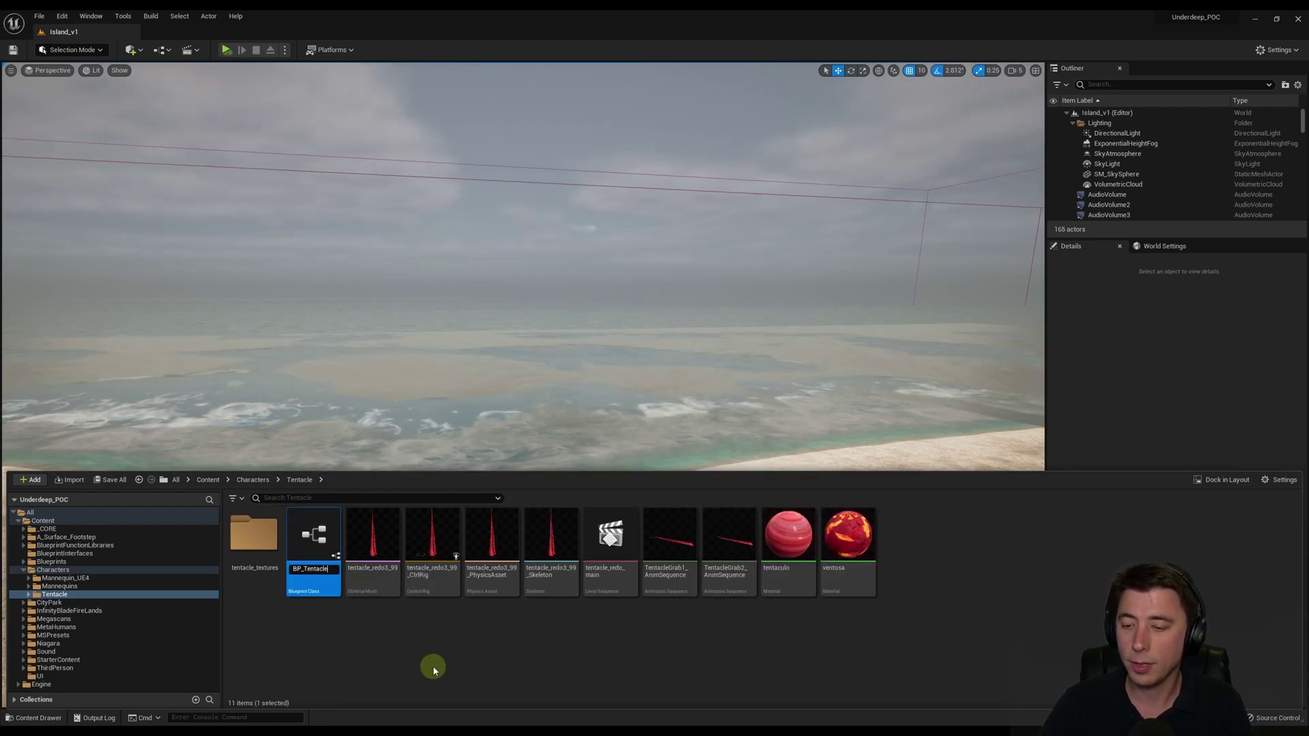
key("Return")
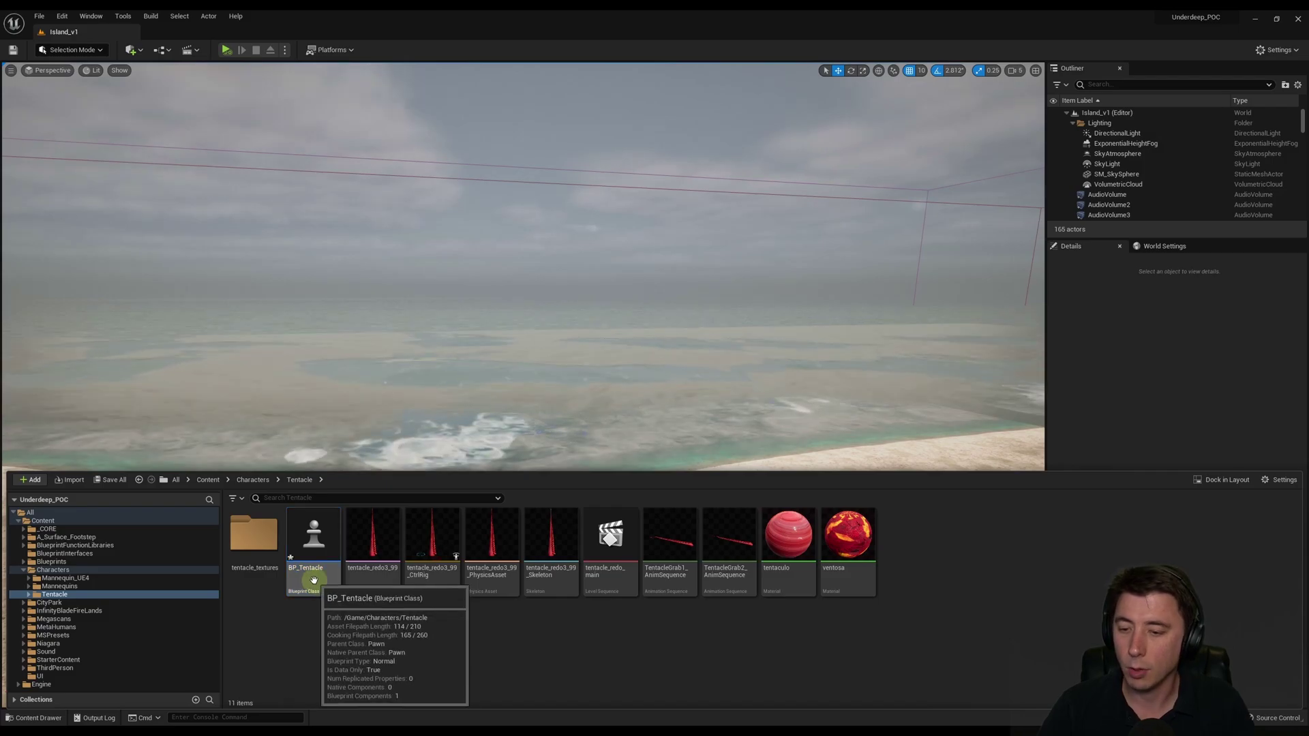
Step: Open BP_Tentacle, add a Skeletal Mesh component named TentacleMesh, and make it the root in place of DefaultSceneRoot
double_click(312, 574)
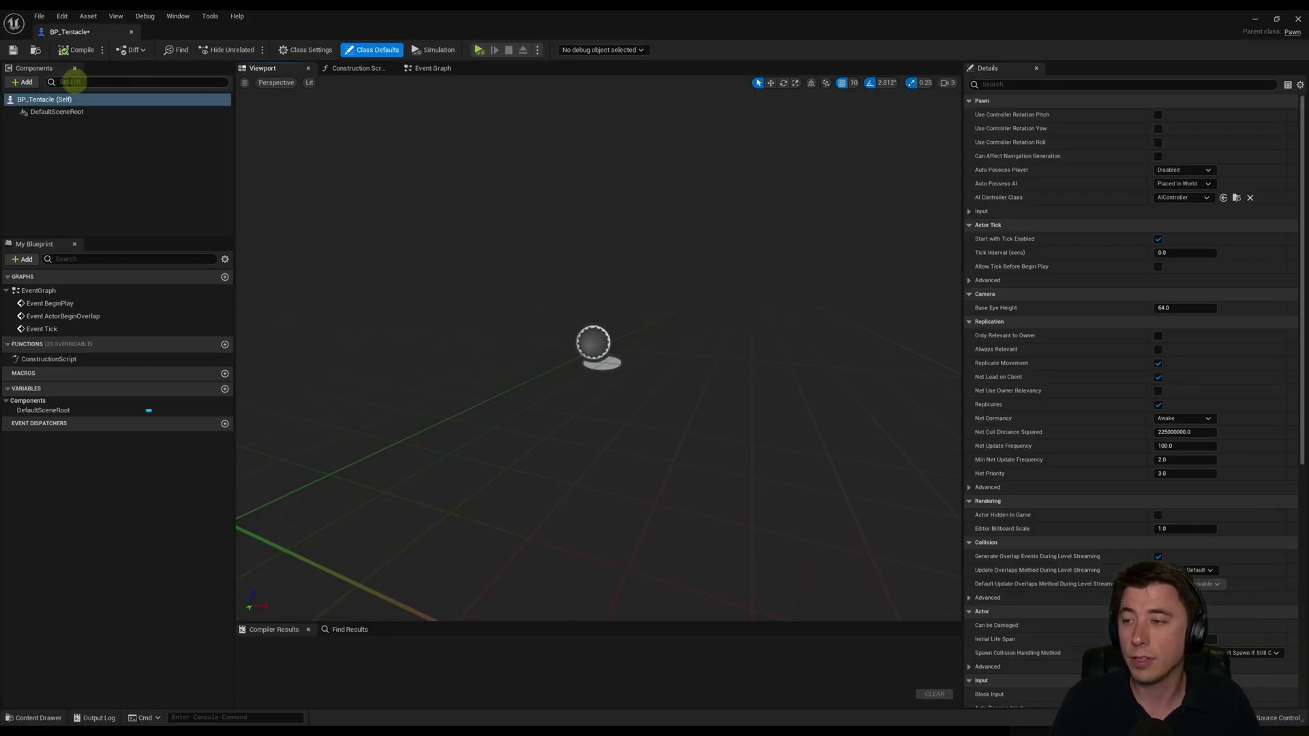
left_click(25, 82)
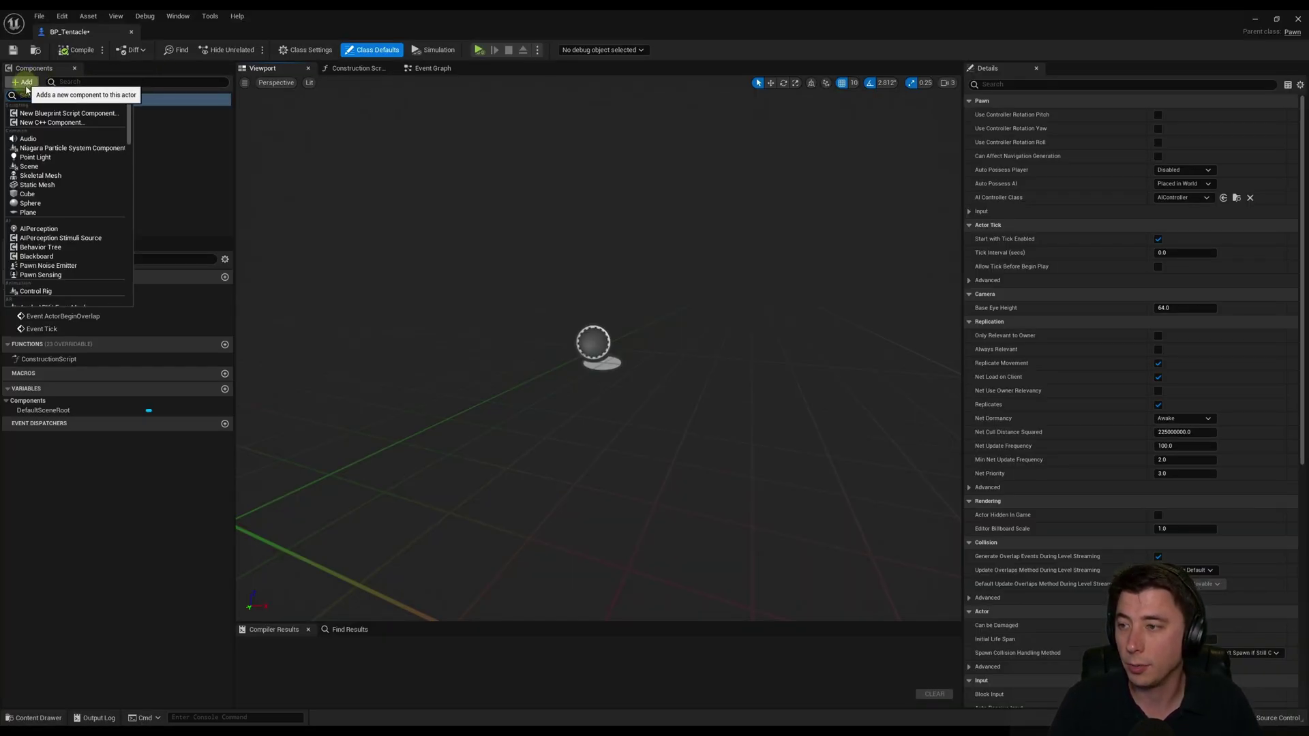
type("skeletal")
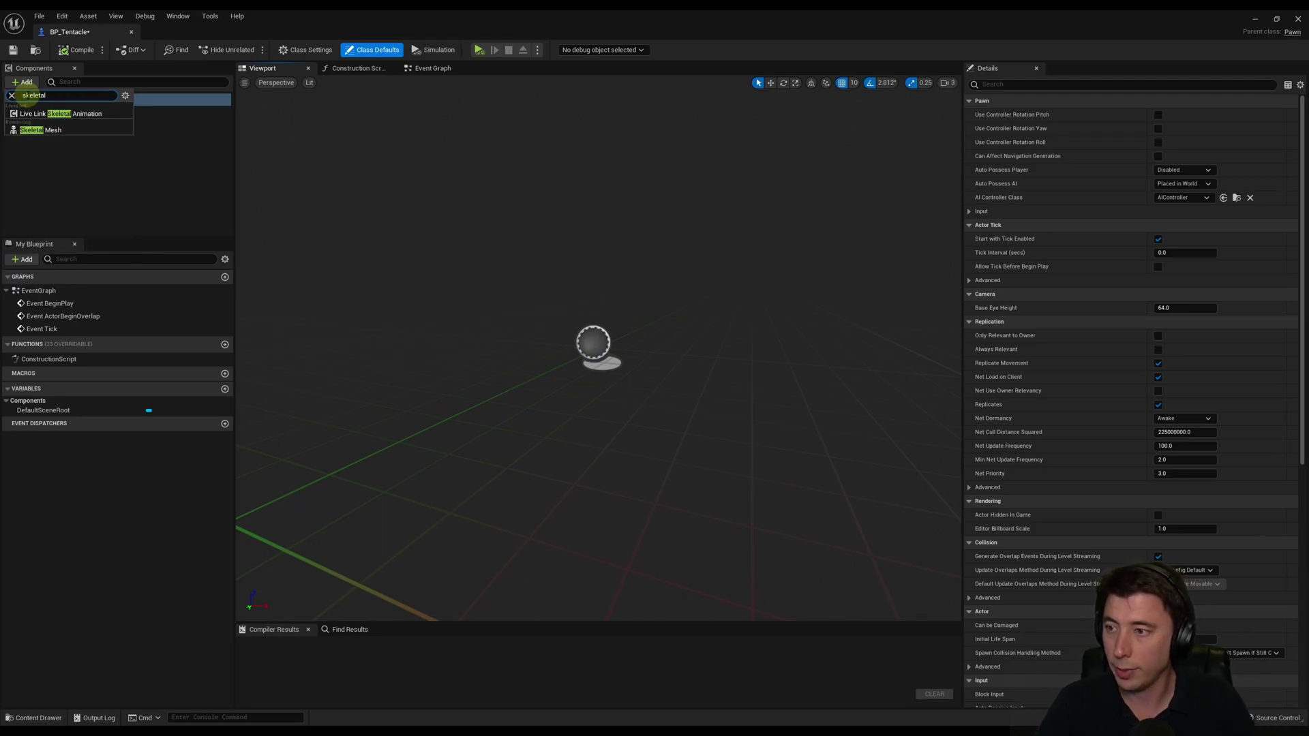
left_click(50, 133)
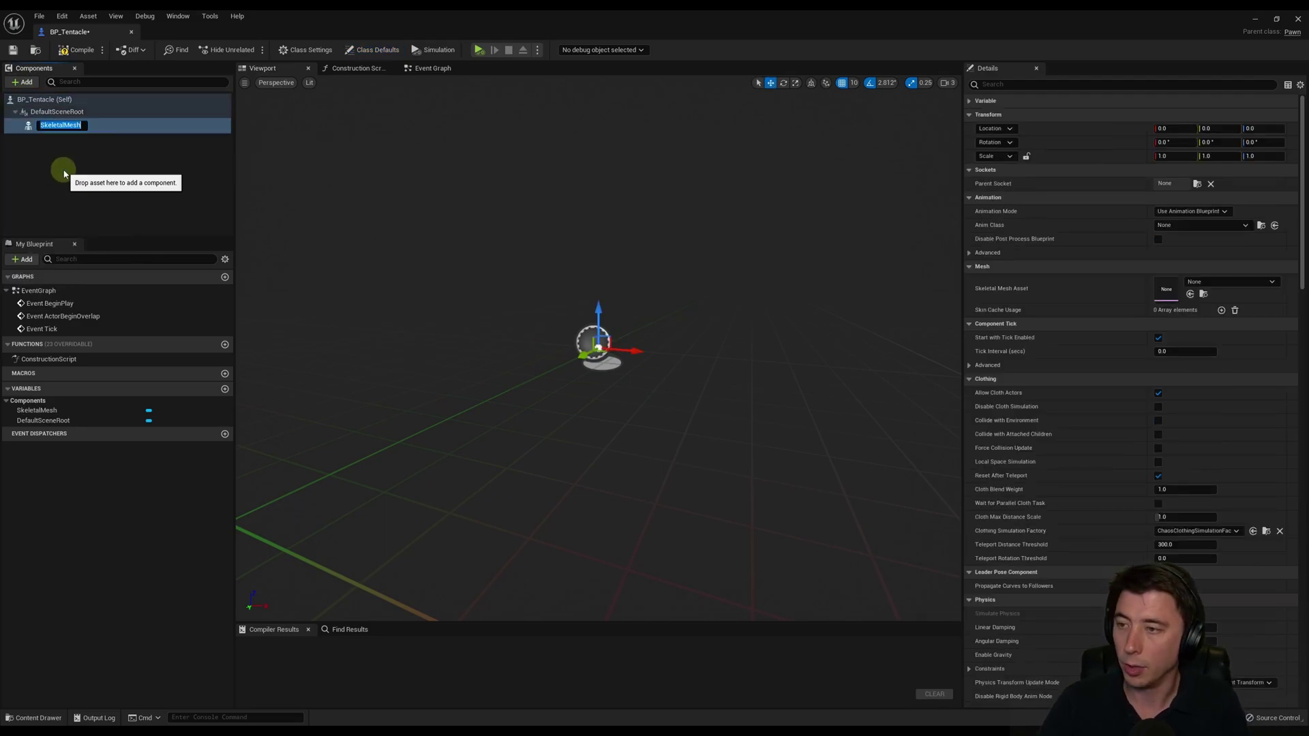
type("TentacleMesh")
key("Return")
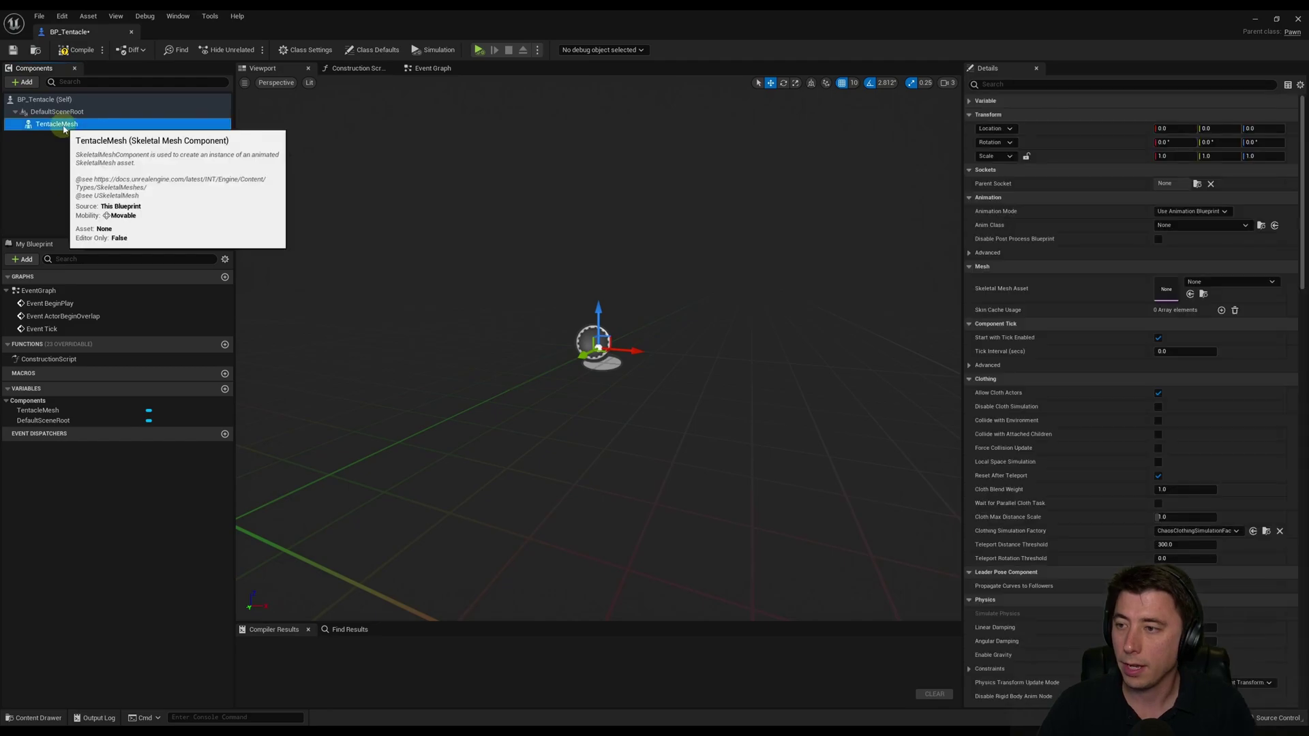
left_click_drag(44, 125, 52, 113)
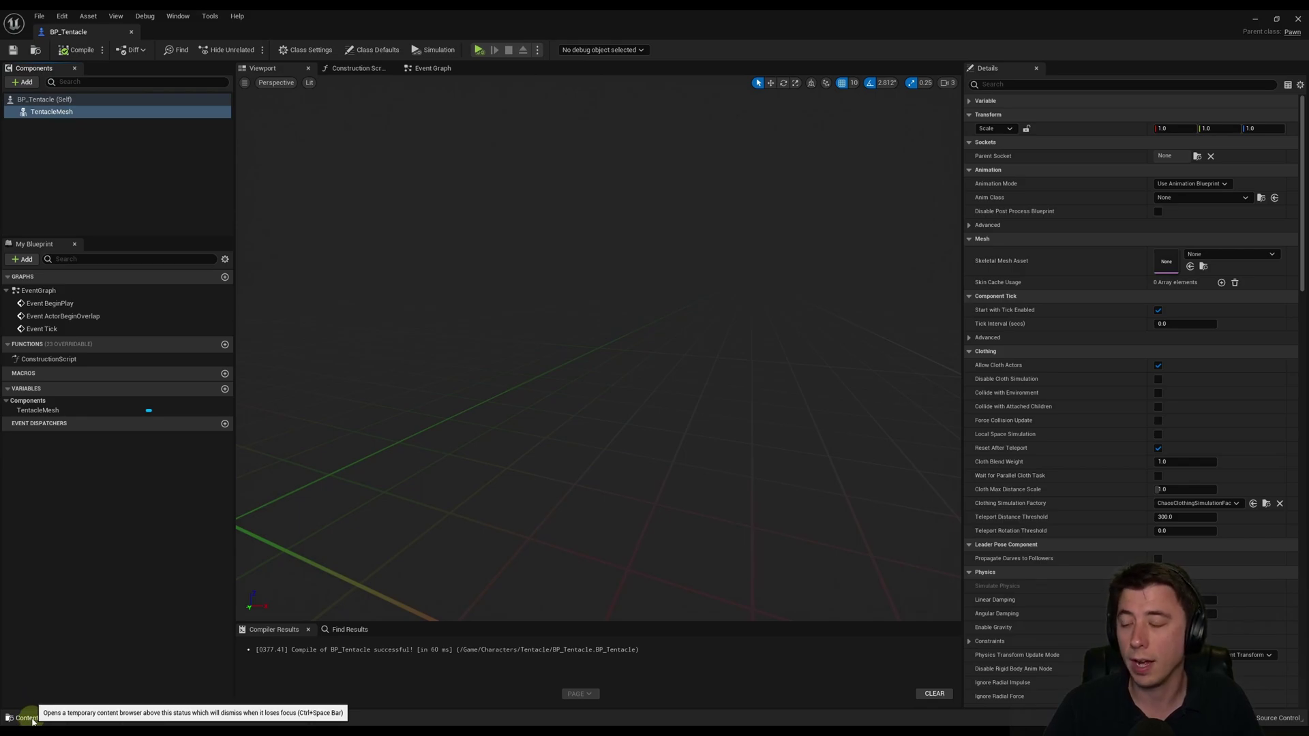
Step: Open TentacleGrab1_AnimSequence from the Characters/Tentacle folder and bring the whole tentacle into view
left_click(34, 722)
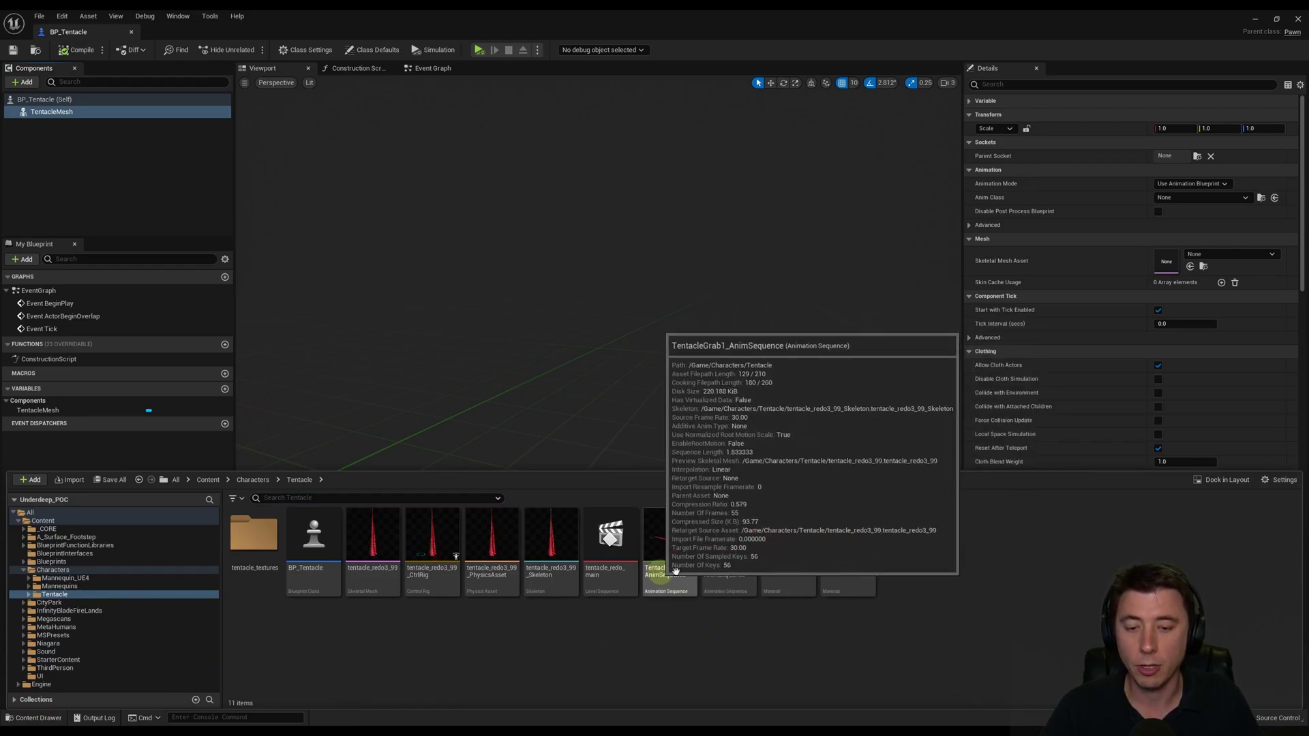
double_click(671, 574)
right_click_drag(577, 291, 546, 289)
left_click(1138, 71)
left_click_drag(1167, 93, 1189, 94)
right_click_drag(773, 330, 959, 218)
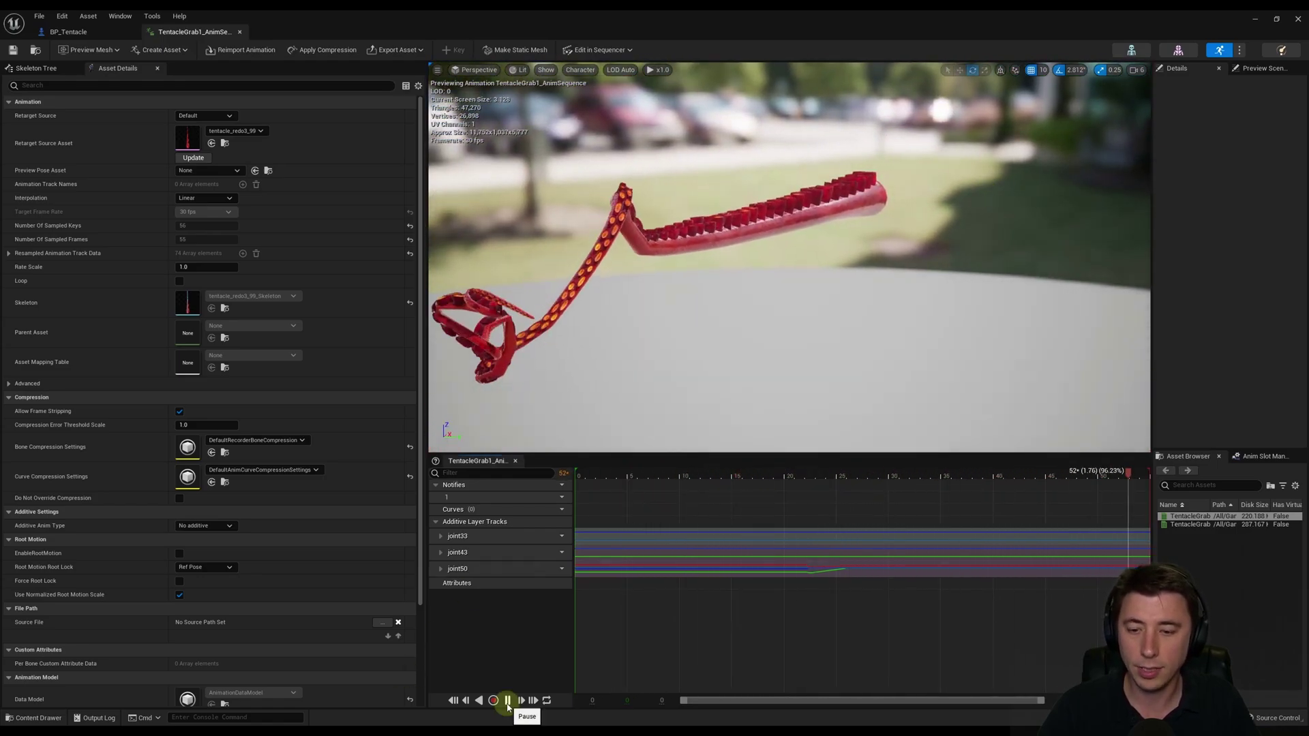
Step: Add a new notify named GrabCharacter at frame 23 of TentacleGrab1_AnimSequence, where the tentacle grabs its target
left_click(753, 474)
left_click_drag(753, 475, 818, 475)
left_click_drag(518, 321, 789, 243)
left_click(1137, 70)
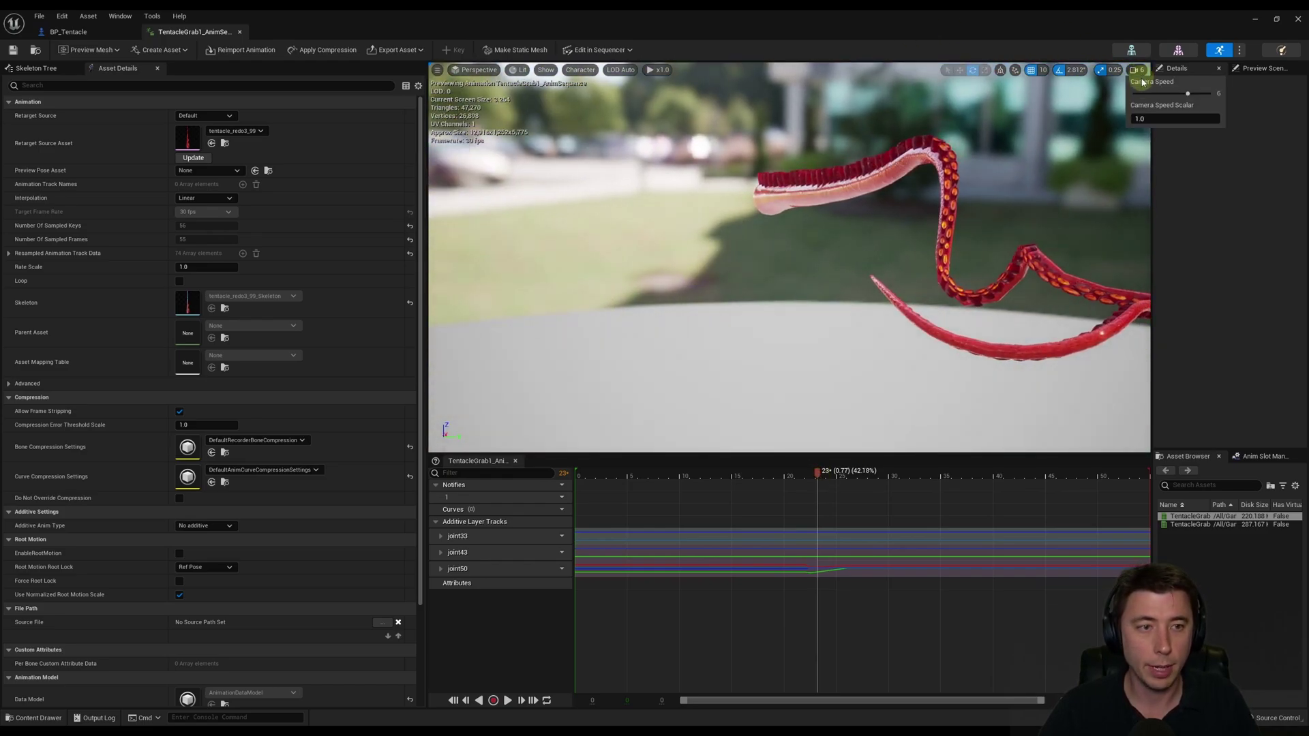
left_click(1155, 93)
right_click_drag(818, 170, 989, 142)
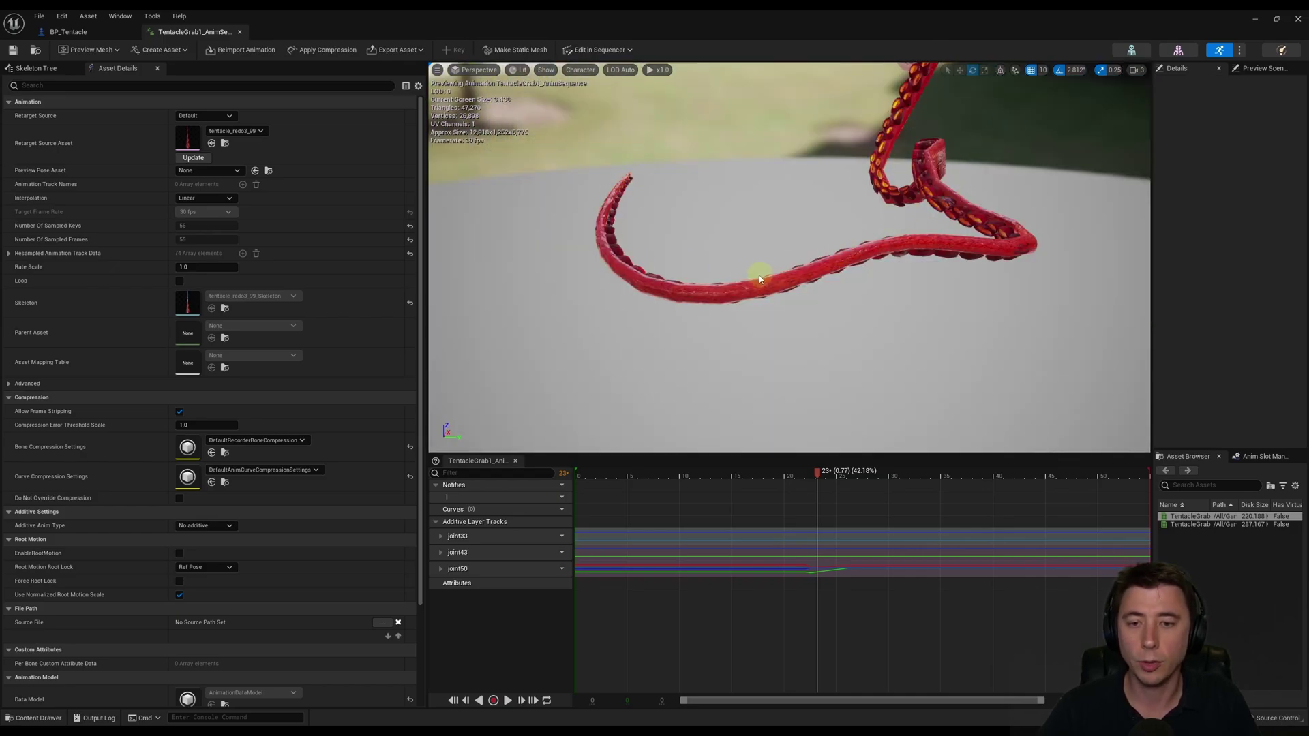
mouse_move(820, 474)
left_mouse_down()
mouse_move(801, 471)
mouse_move(819, 482)
left_mouse_up()
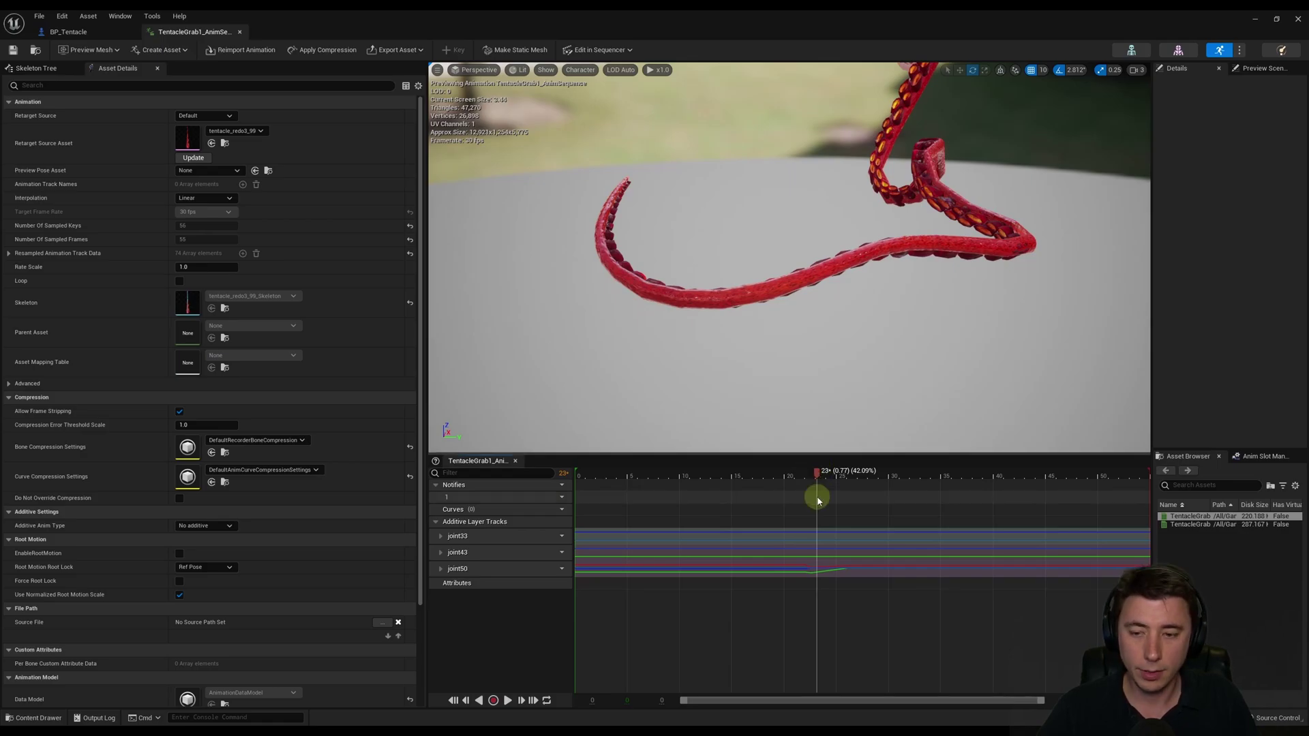
right_click(825, 499)
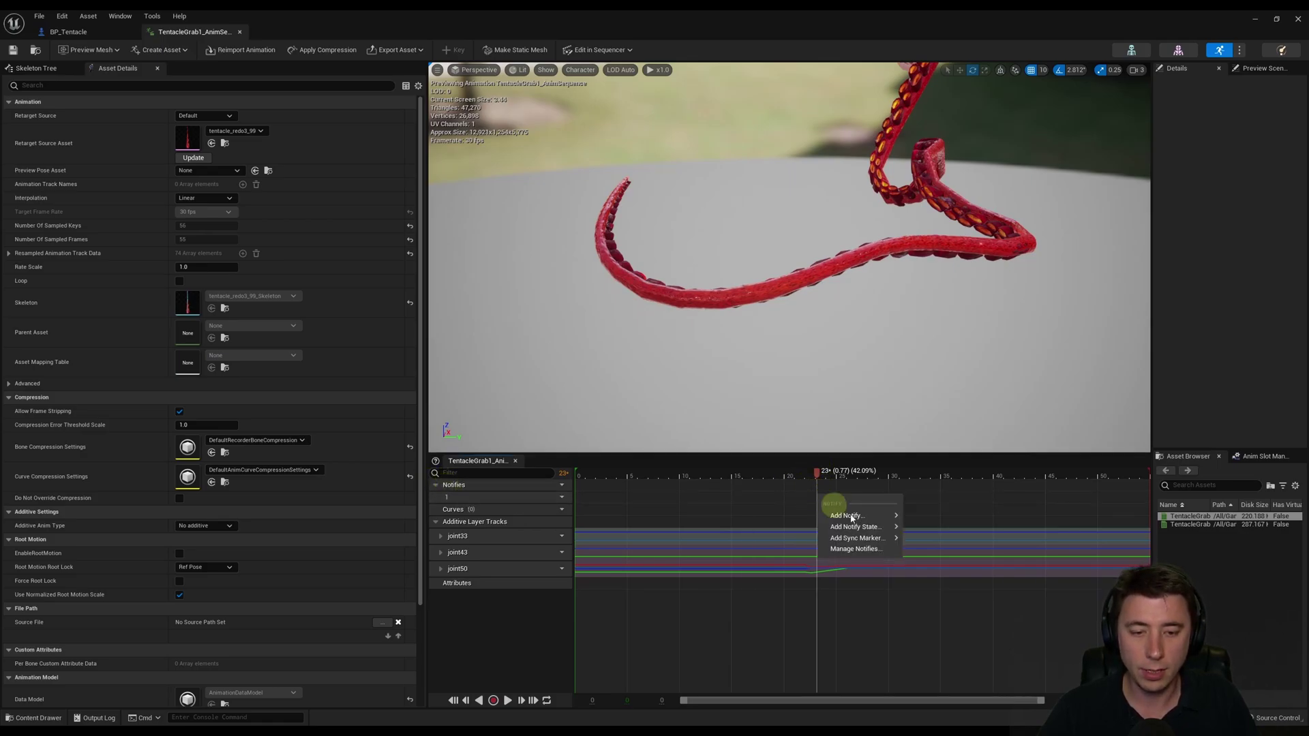
mouse_move(842, 515)
left_click(966, 533)
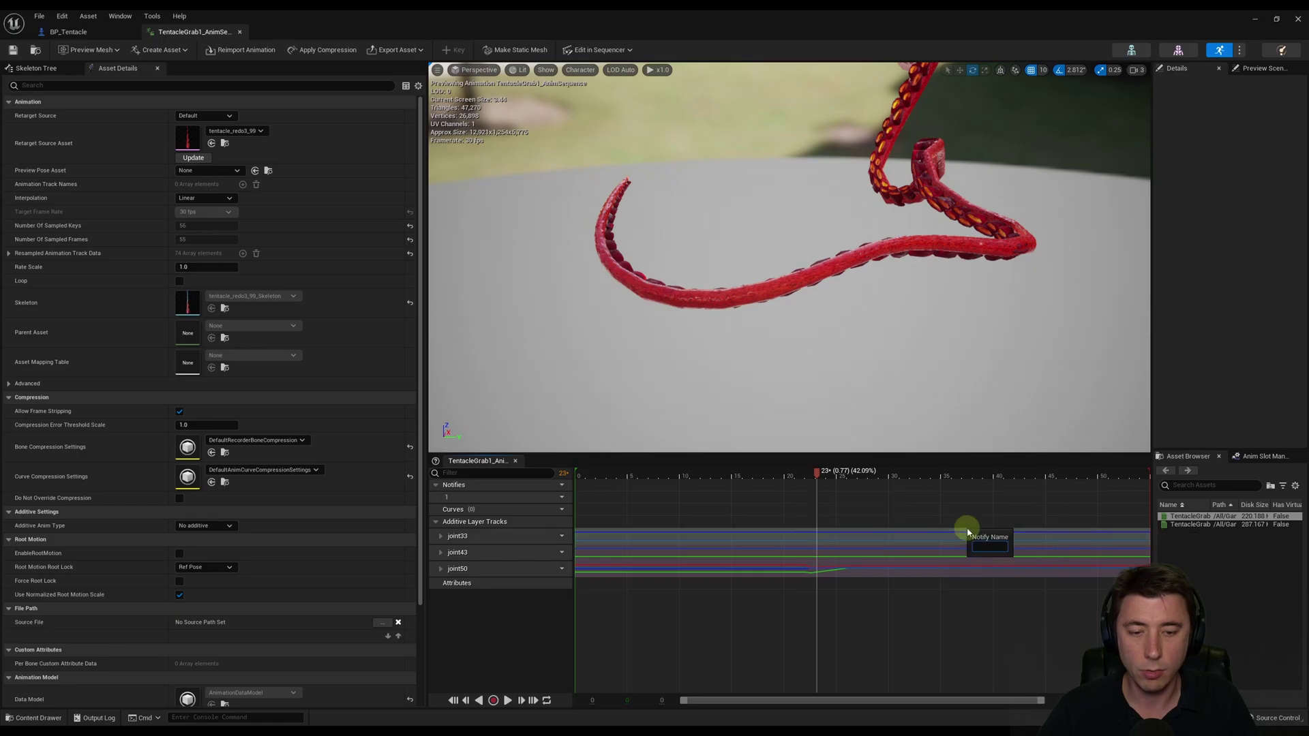
type("GrabCharacter")
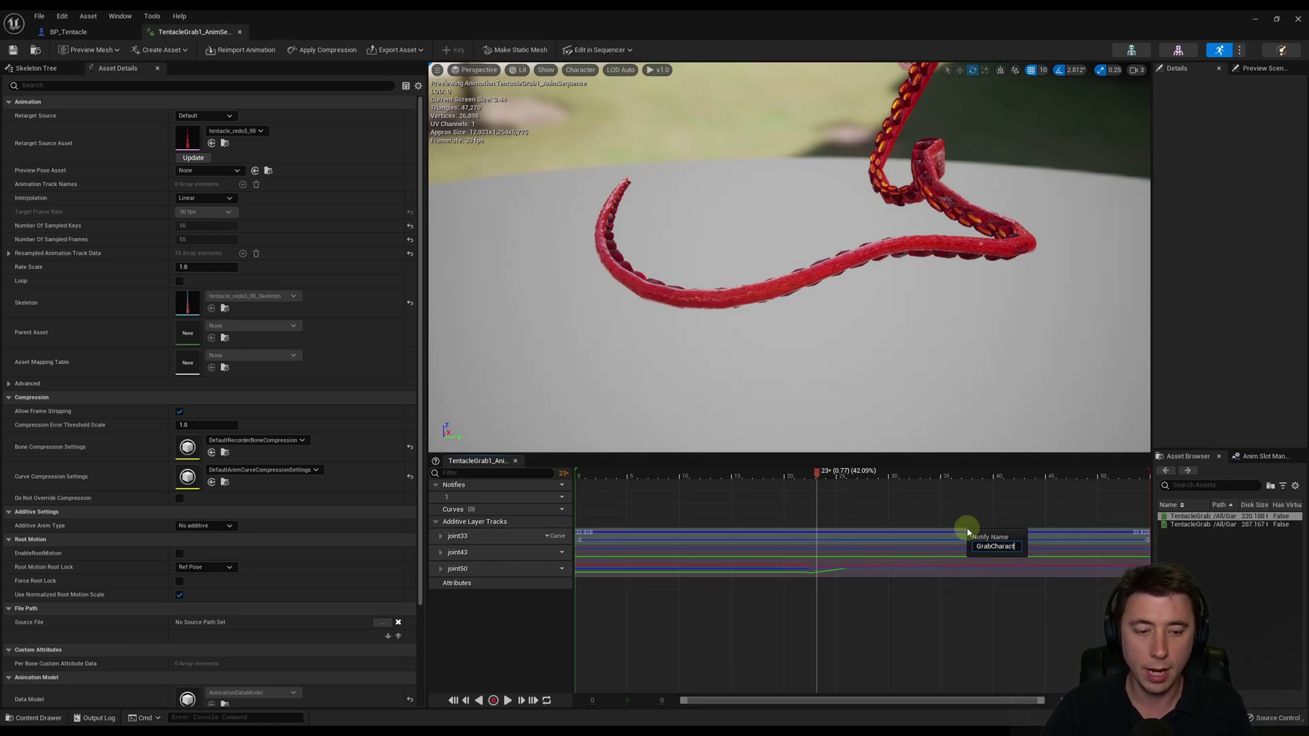
key("Return")
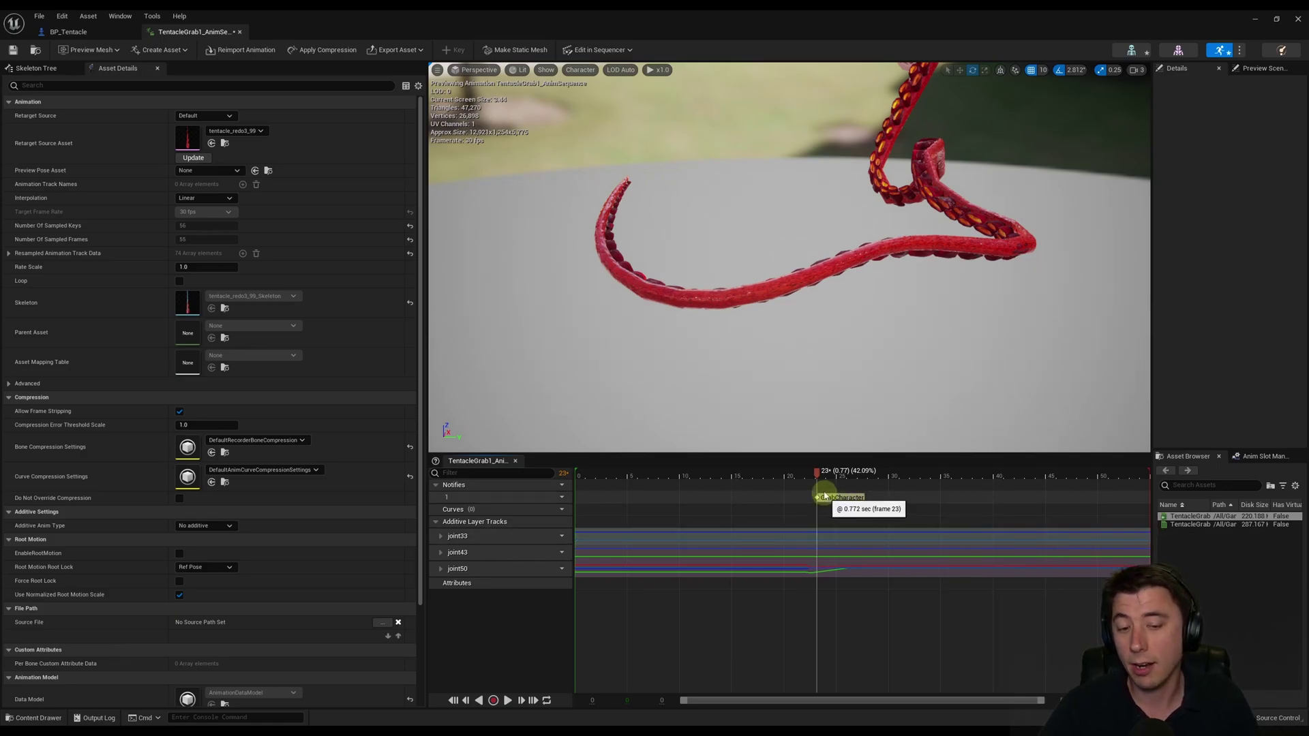
Step: Add a new notify named FadeOut at frame 39 of TentacleGrab1_AnimSequence and set the sequence's Rate Scale to 0.2
left_click_drag(817, 475, 988, 477)
right_click_drag(894, 331, 907, 240)
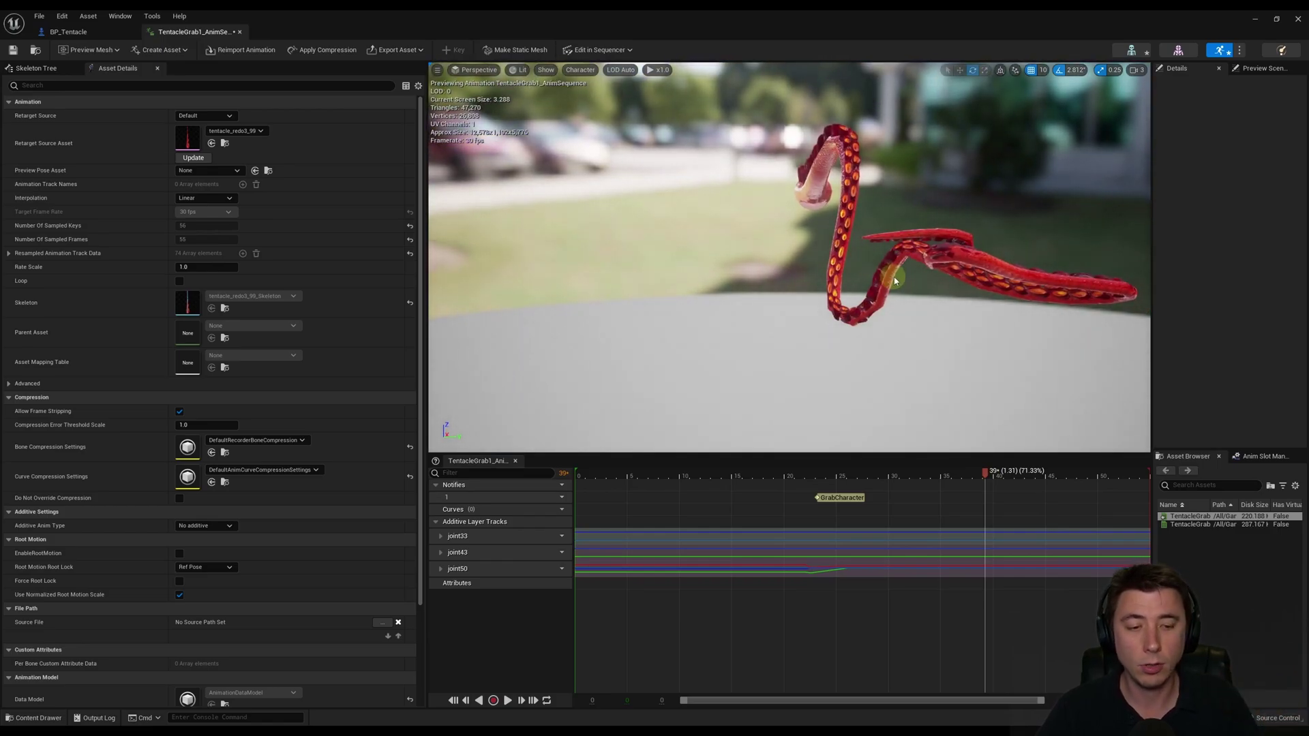
right_click(984, 502)
mouse_move(1050, 520)
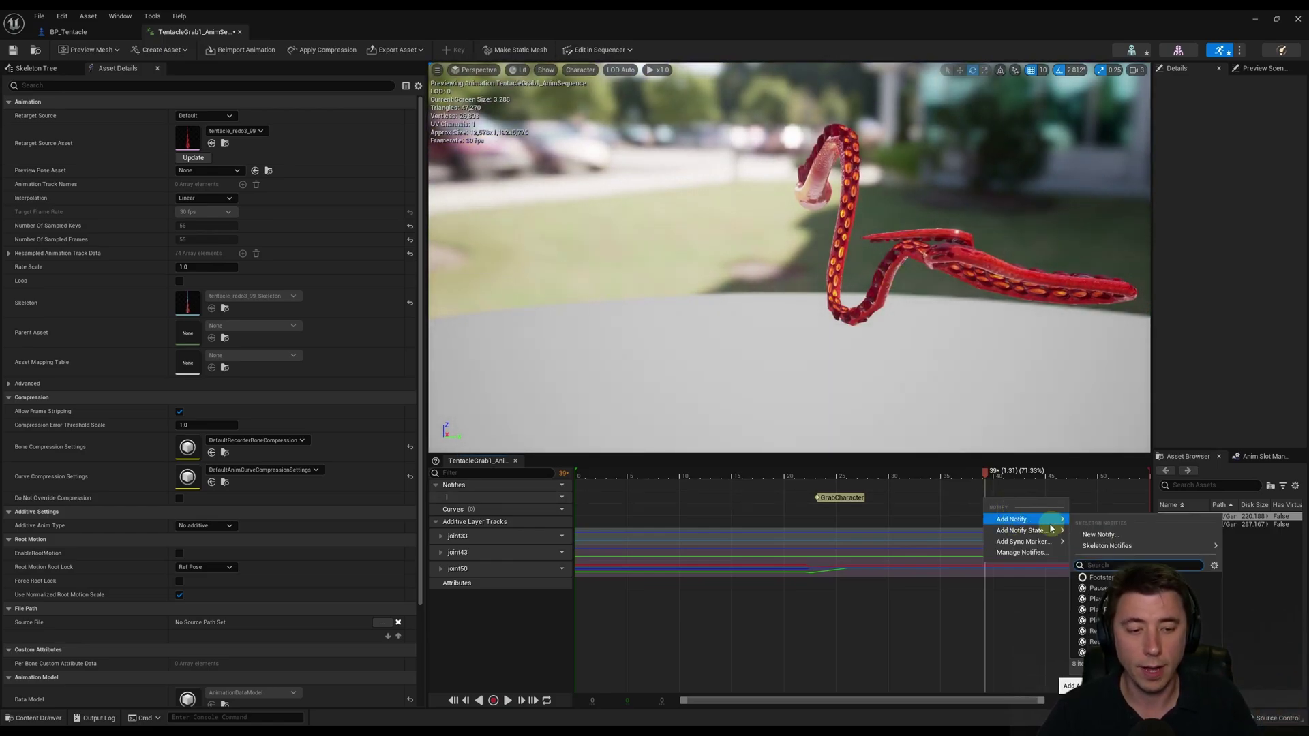
left_click(1098, 535)
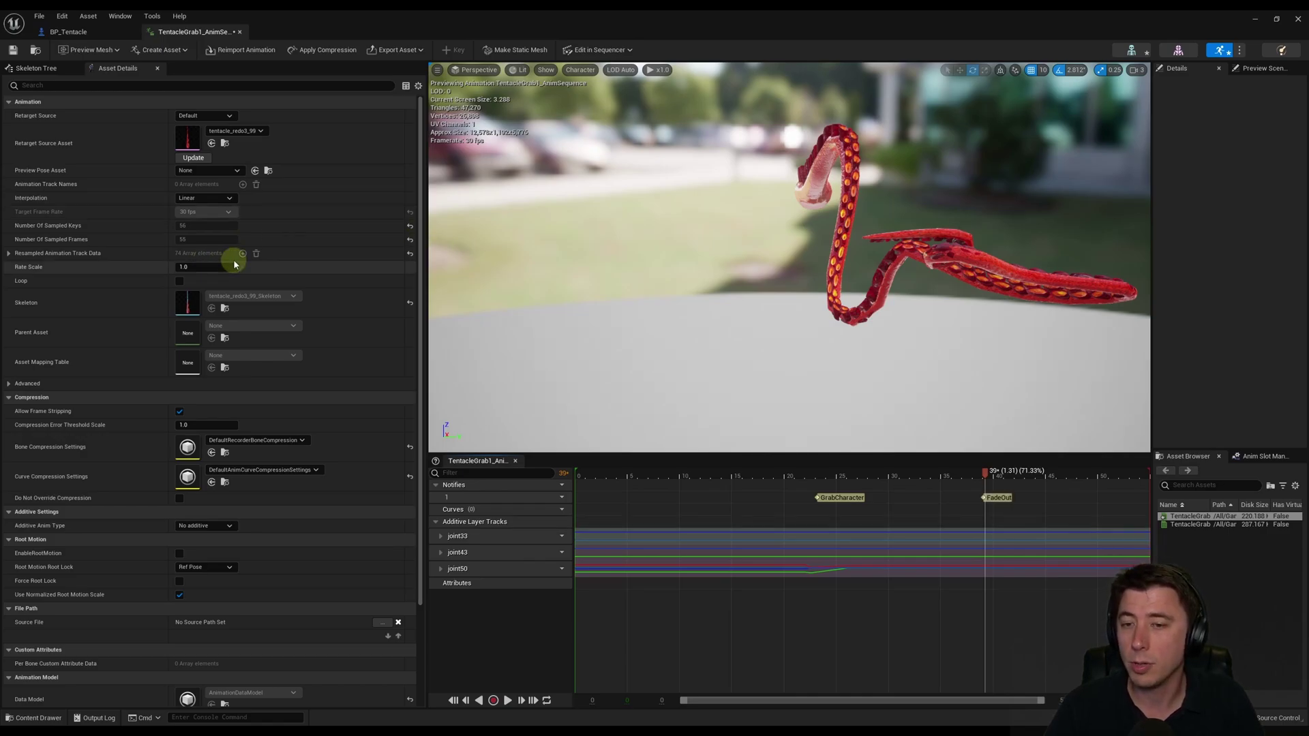
left_click(187, 267)
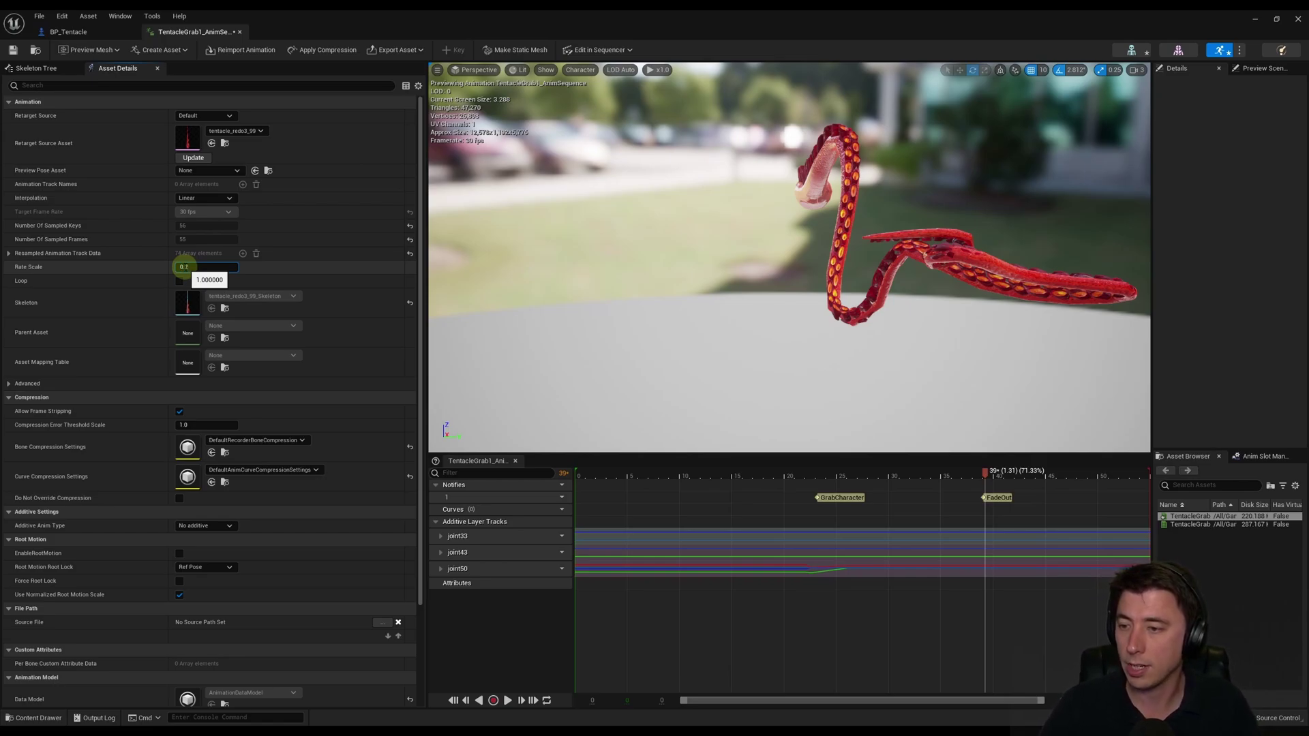
key("Return")
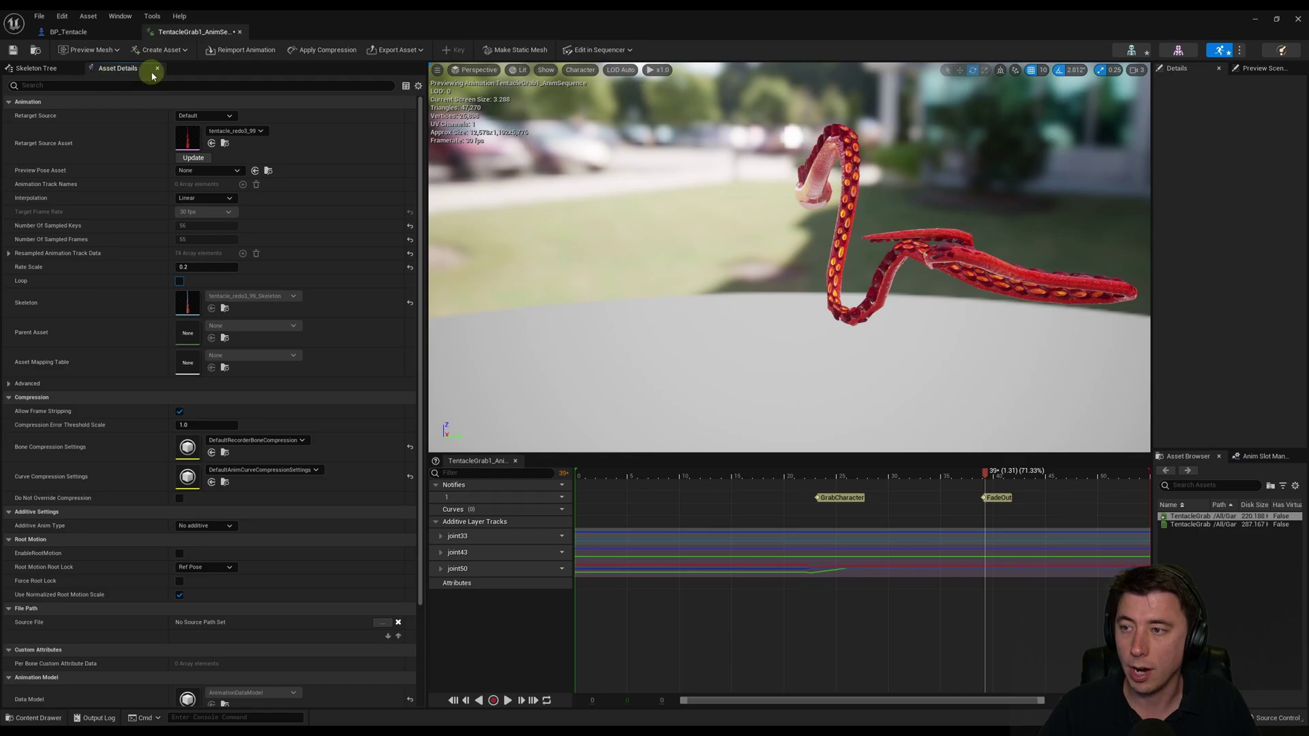
Step: Open TentacleGrab2_AnimSequence and add a new notify named GrabCharacter at frame 34
left_click(34, 718)
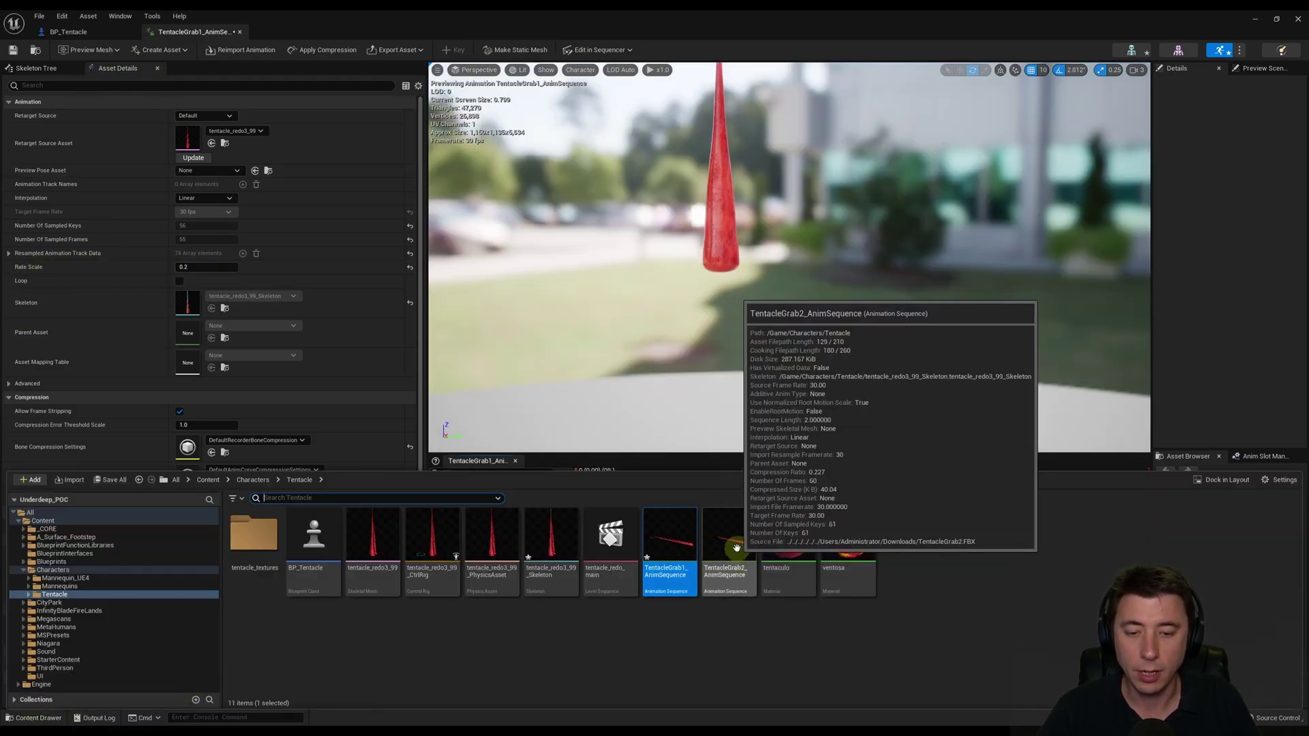
double_click(726, 513)
left_click(184, 25)
left_click_drag(579, 475, 903, 479)
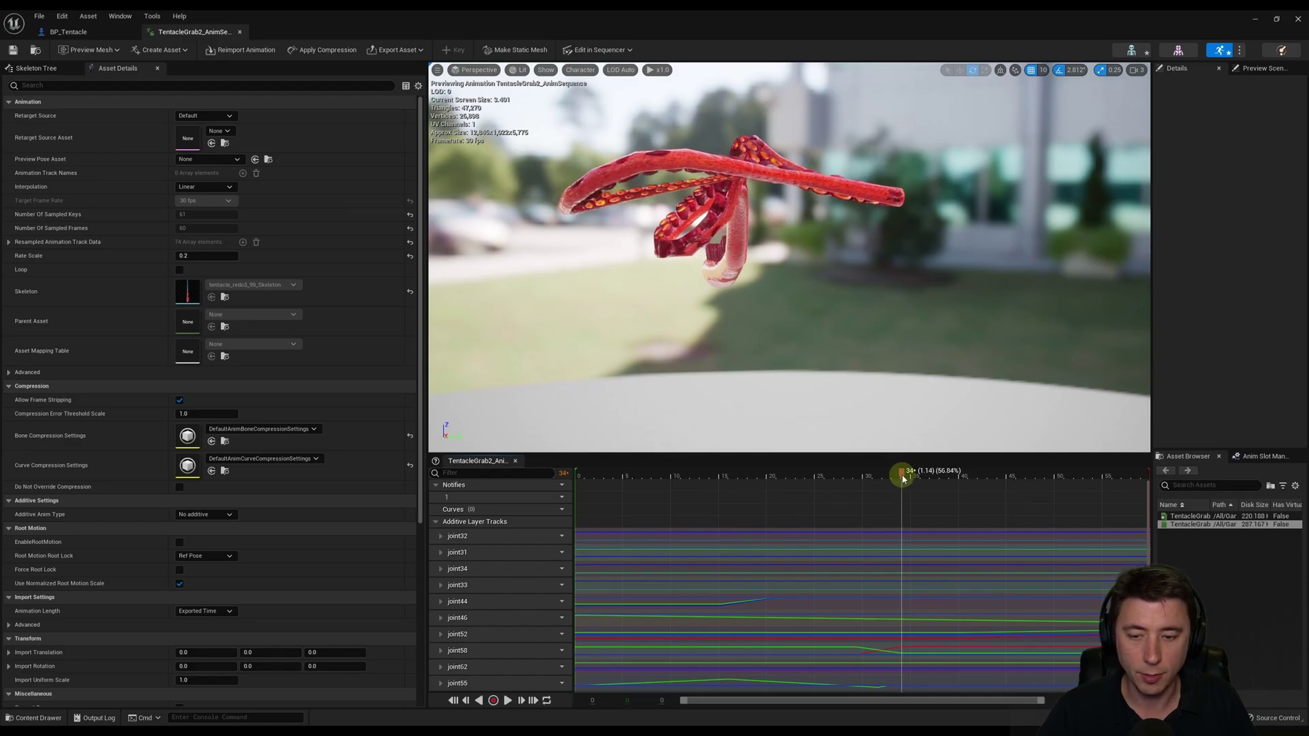
right_click(901, 497)
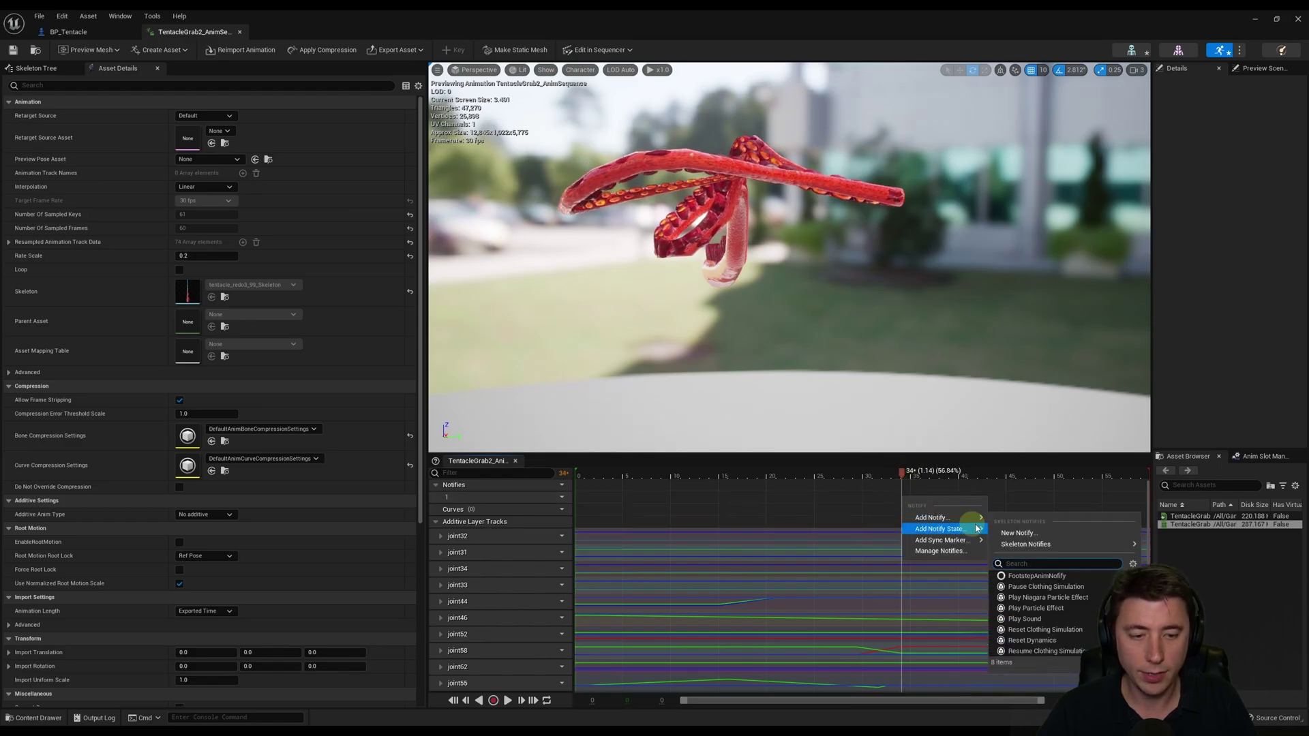
left_click(1025, 533)
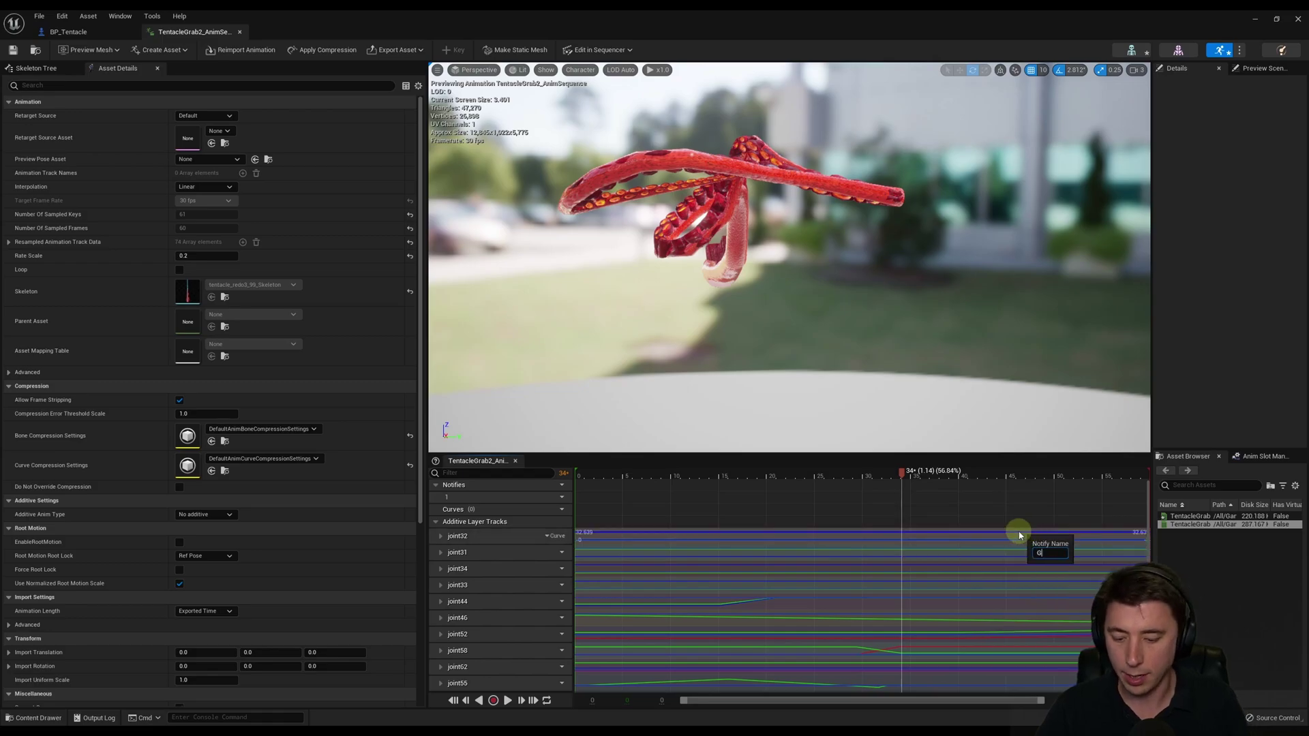
type("GrabCharacter")
key("Return")
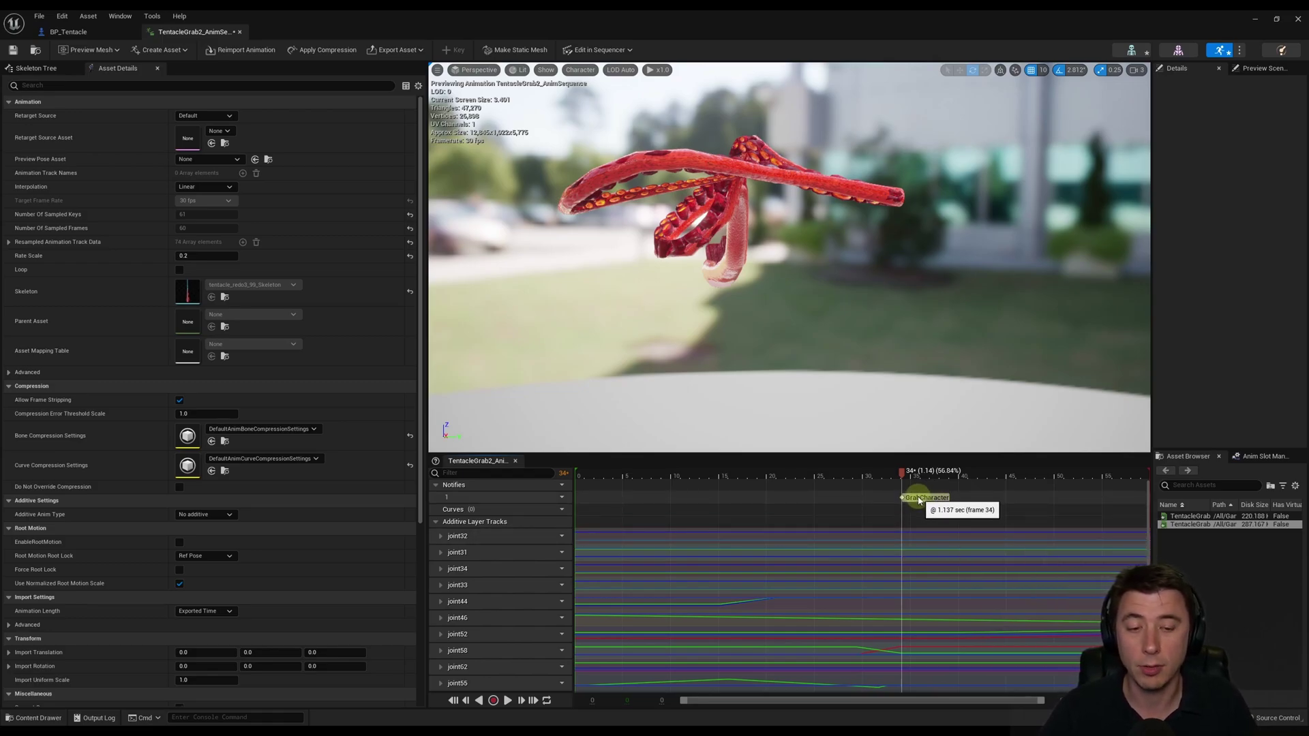
Step: Add a FadeOut notify at frame 49 of TentacleGrab2_AnimSequence, then save and close the sequence
left_click_drag(902, 478, 1055, 480)
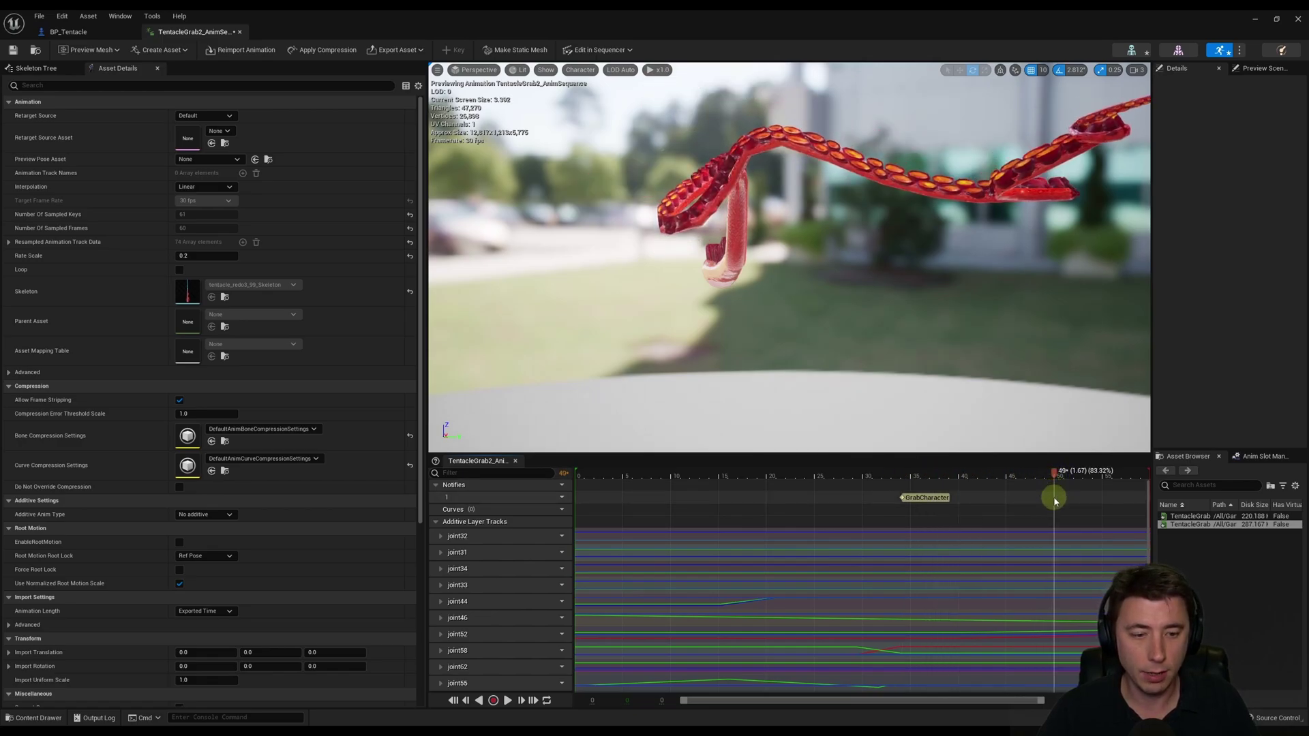
right_click(1055, 502)
mouse_move(1078, 520)
left_click(1168, 535)
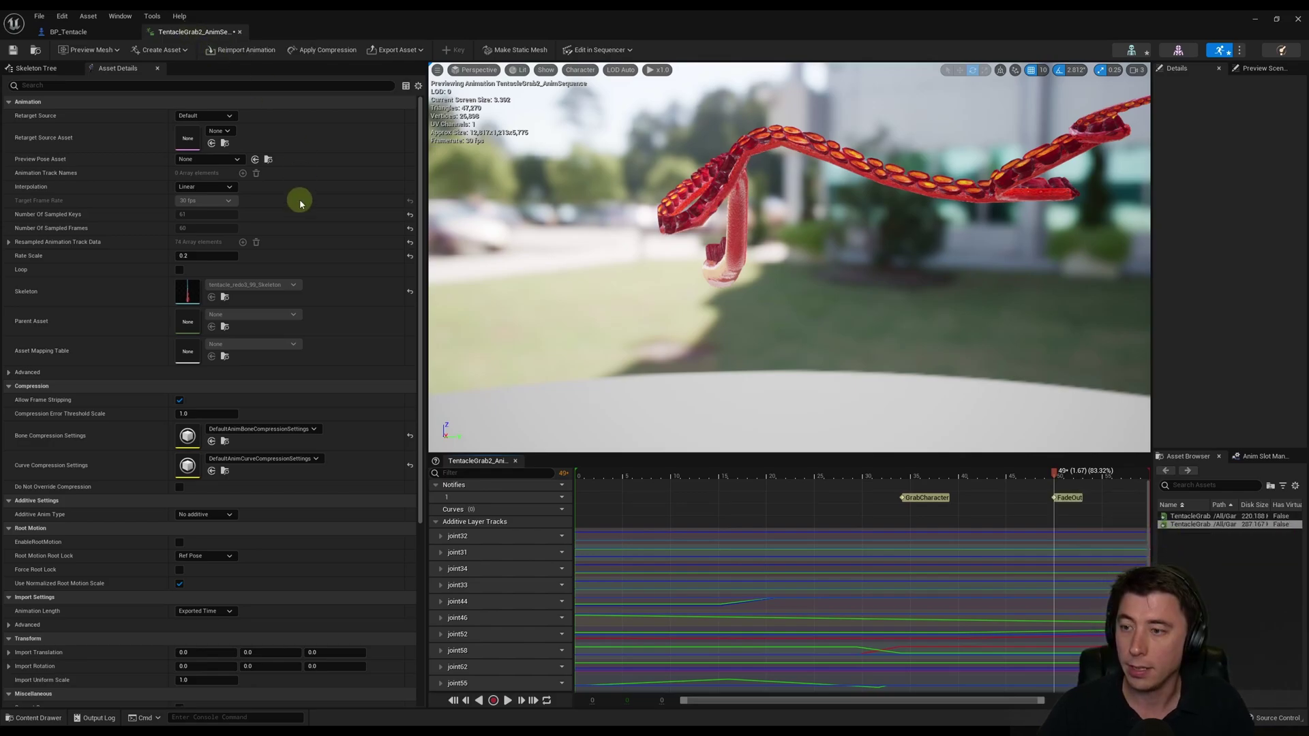
left_click(13, 51)
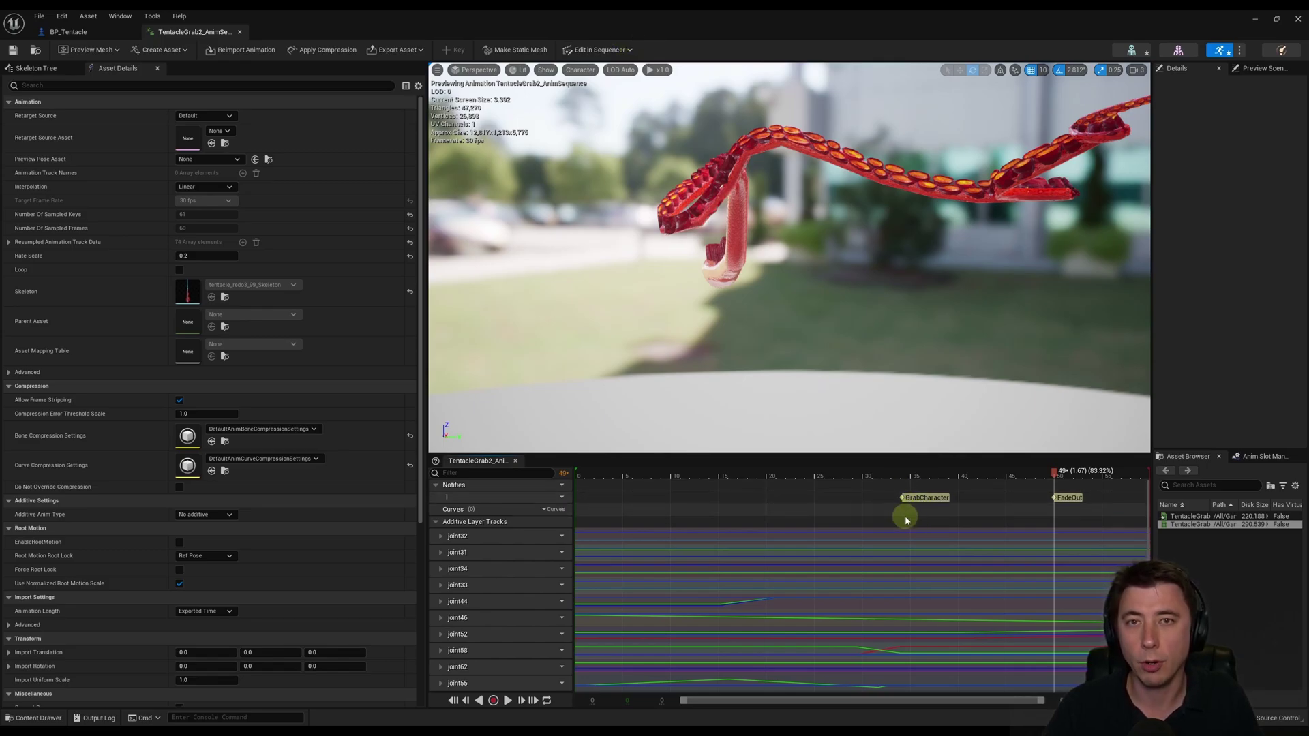
left_click(239, 31)
Step: Create an Anim Blueprint from the tentacle_redo3_99 skeletal mesh and name it ABP_Tentacle
left_click(47, 720)
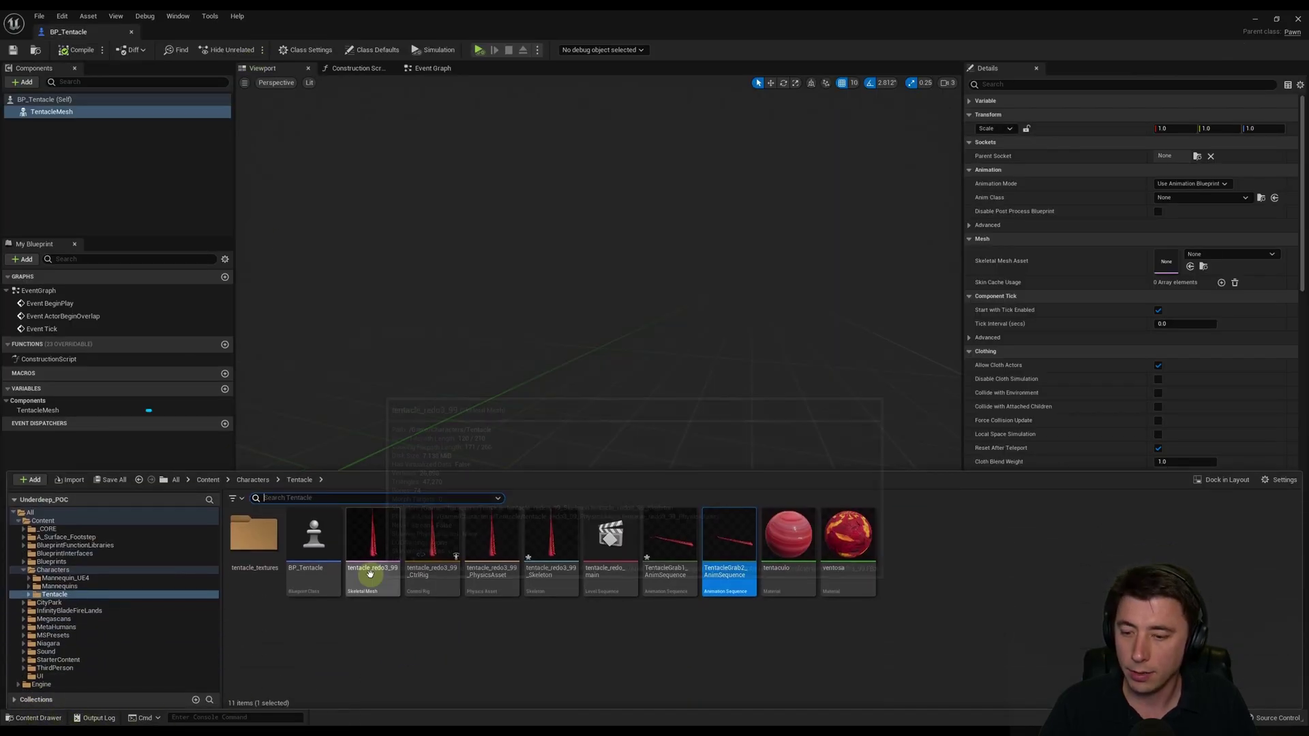
right_click(372, 545)
mouse_move(450, 259)
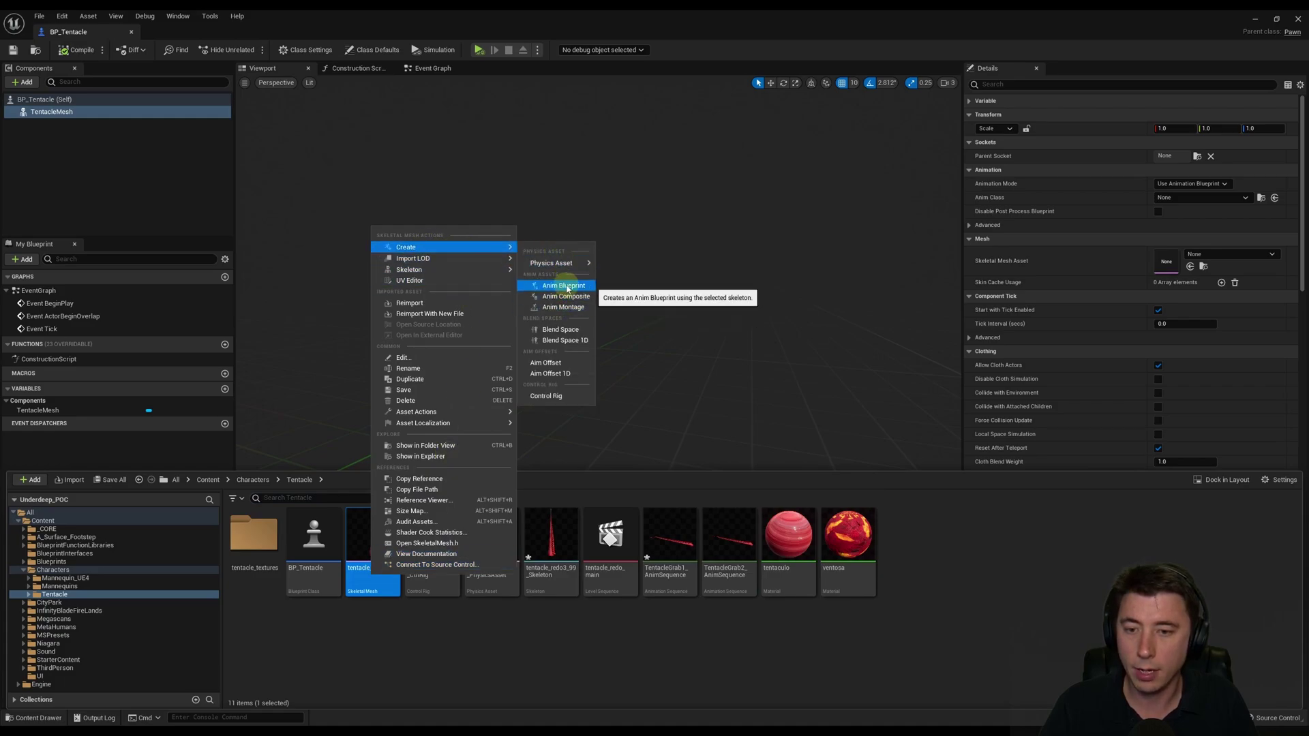
left_click(566, 287)
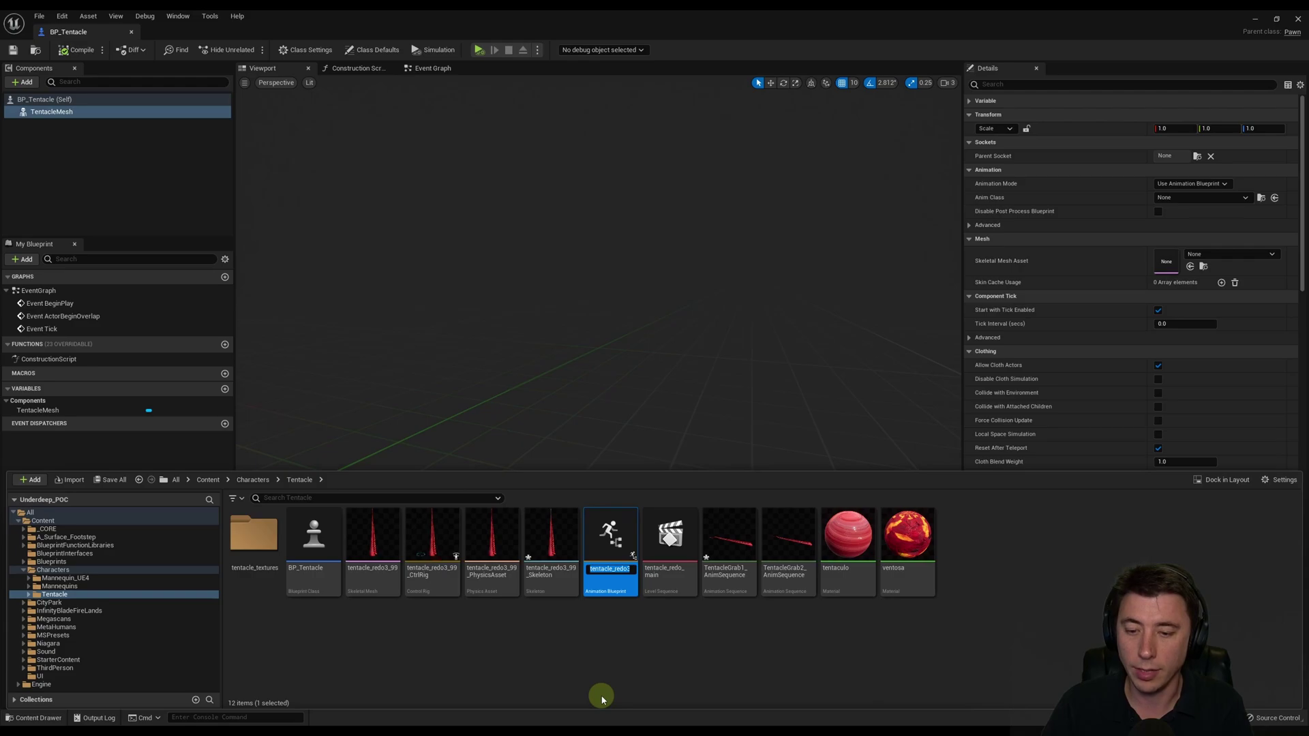
type("ABP_Tentacle")
key("Return")
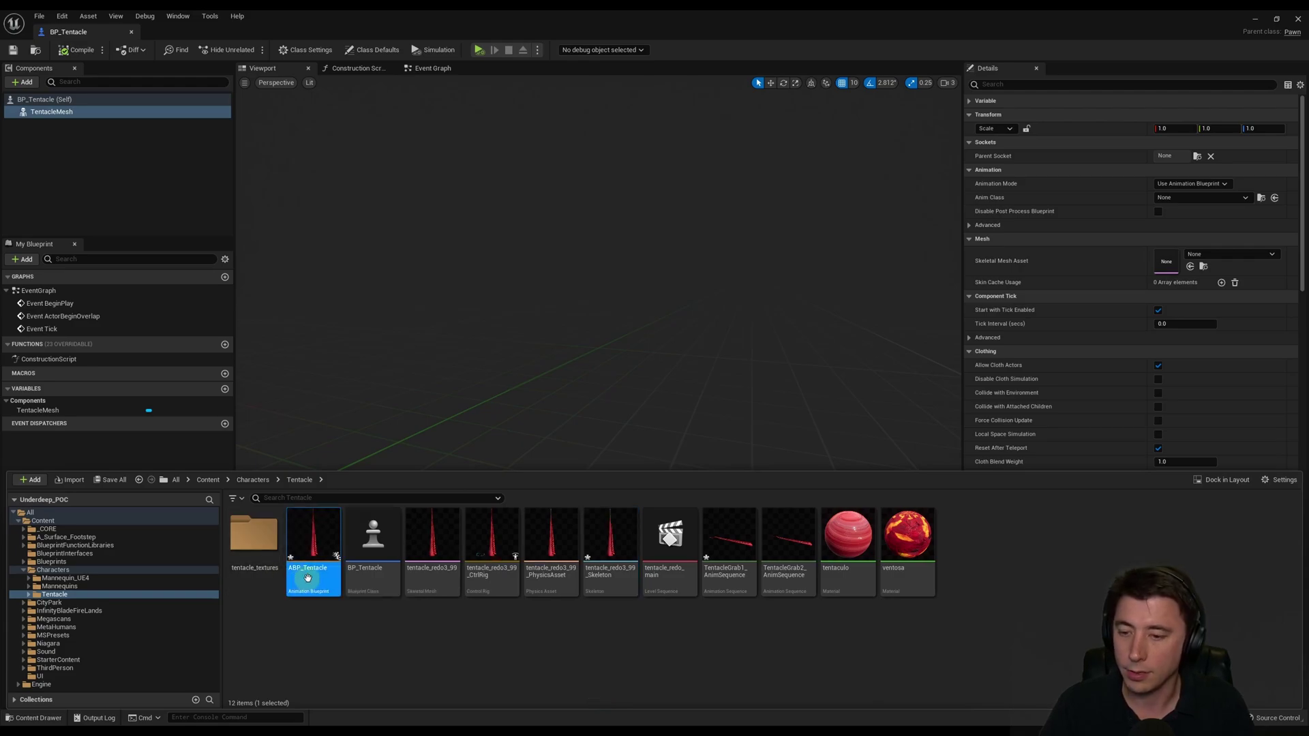
Step: Open ABP_Tentacle and add a State Machine node to the AnimGraph beside the Output Pose
double_click(314, 539)
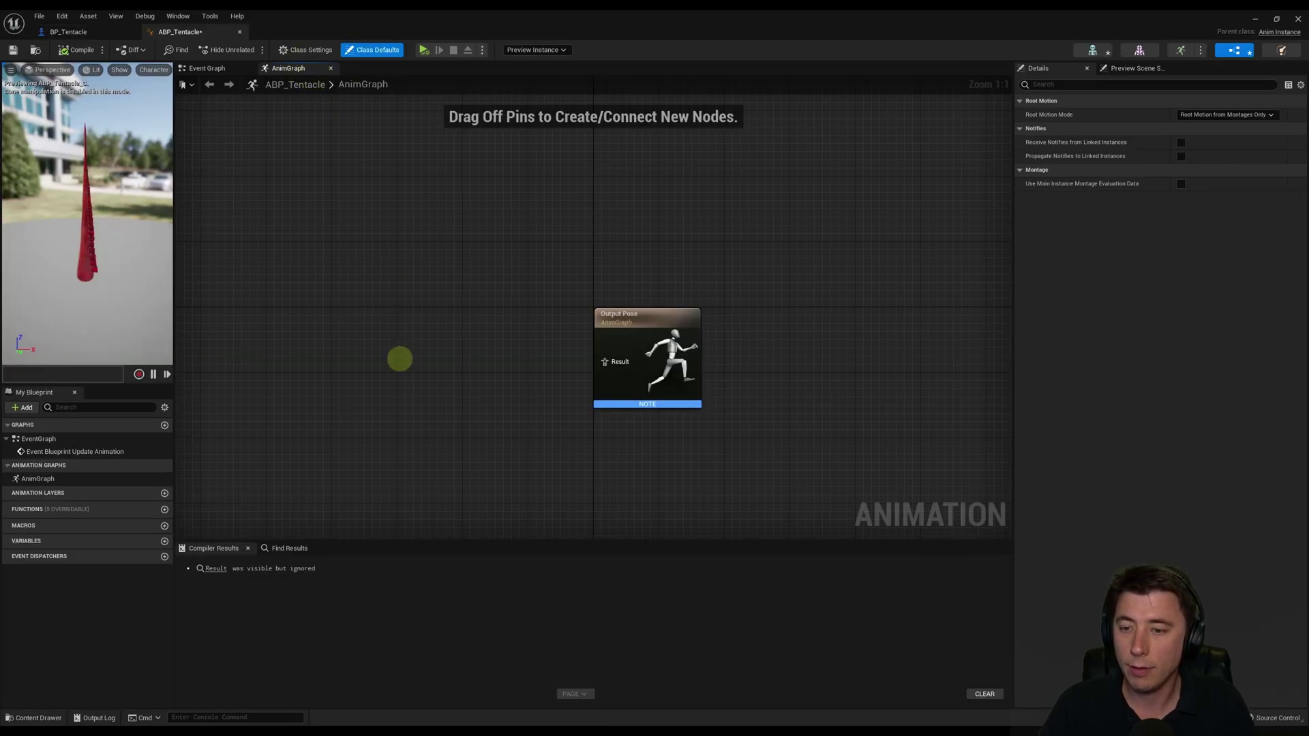
right_click(400, 361)
type("State Machine")
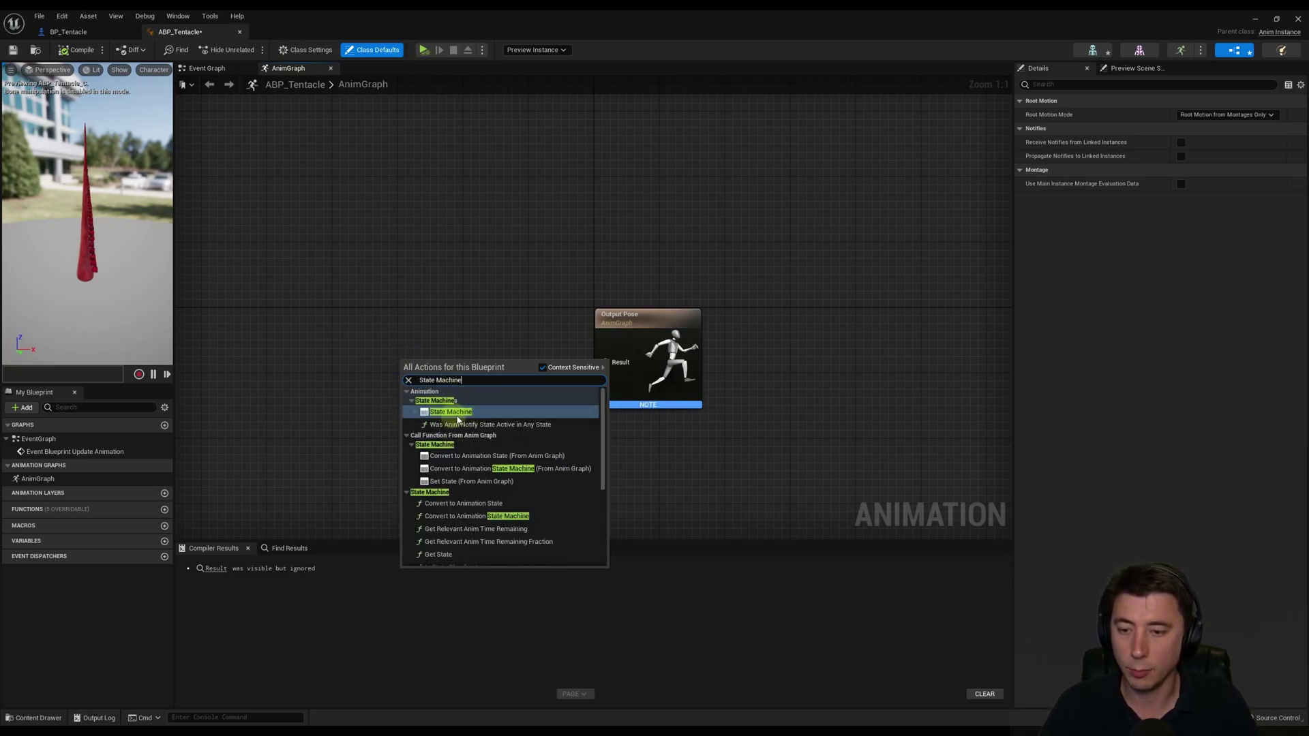
left_click(451, 413)
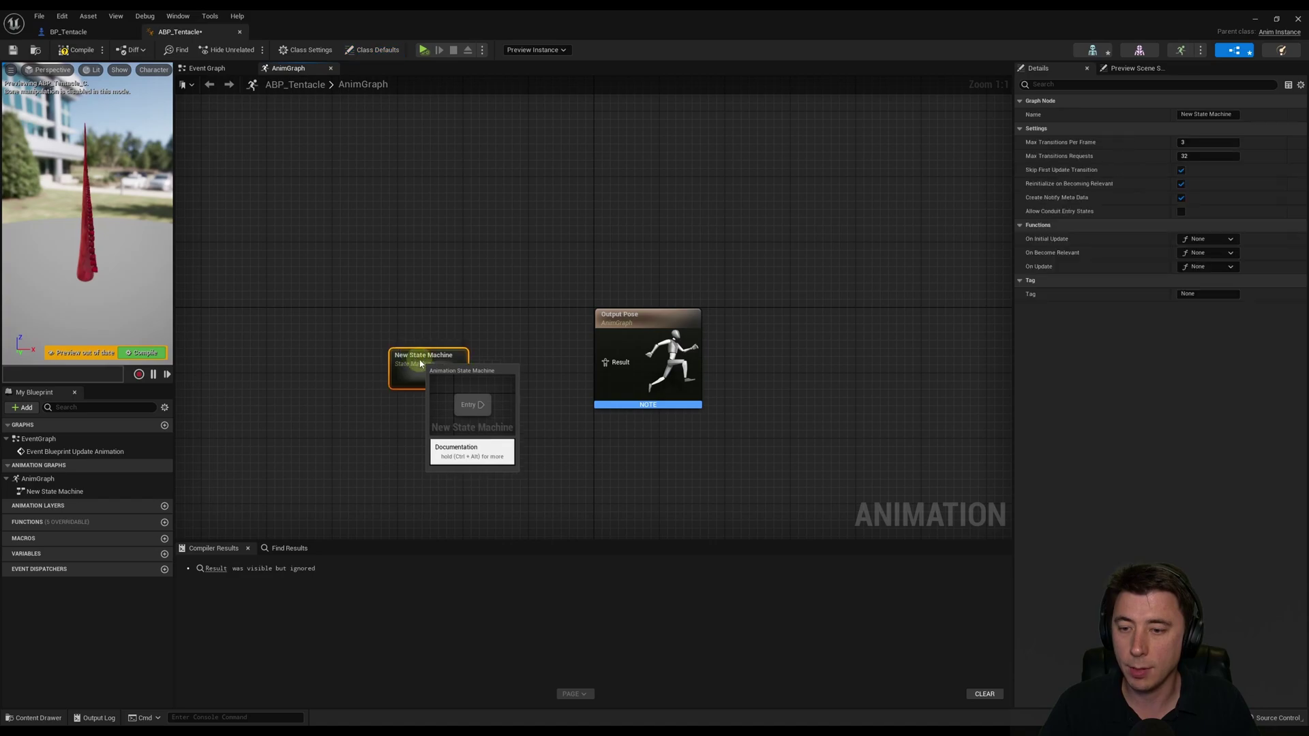
Step: Rename the new state machine node in the AnimGraph to Grabbing
left_click_drag(1181, 114, 1281, 117)
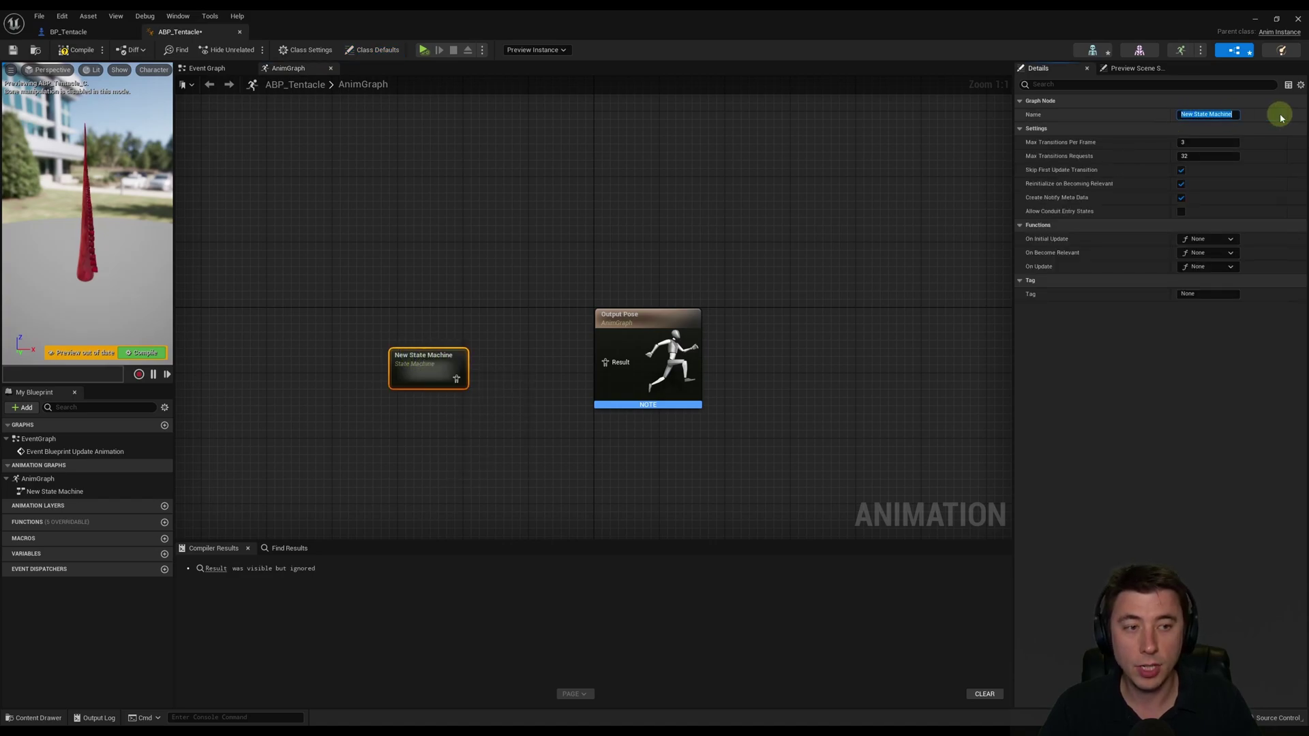
type("Grabbing")
key("Return")
Step: Connect the Grabbing state machine to the Output Pose result, align the Output Pose node, and compile and save the Anim Blueprint
left_click_drag(439, 378, 605, 362)
left_click_drag(634, 328, 633, 343)
left_click(75, 50)
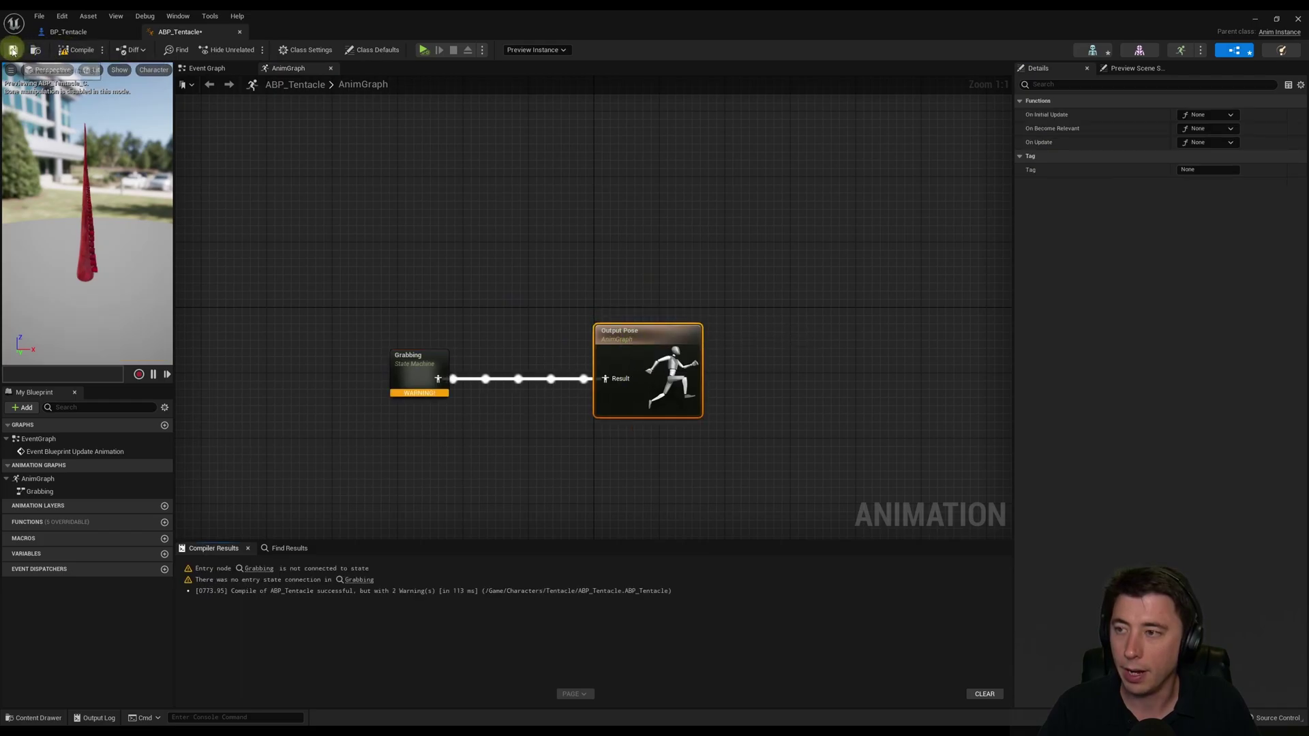
left_click(12, 50)
Step: Open the Grabbing state machine and add a state named Idle Tentacle connected from Entry
left_click(424, 365)
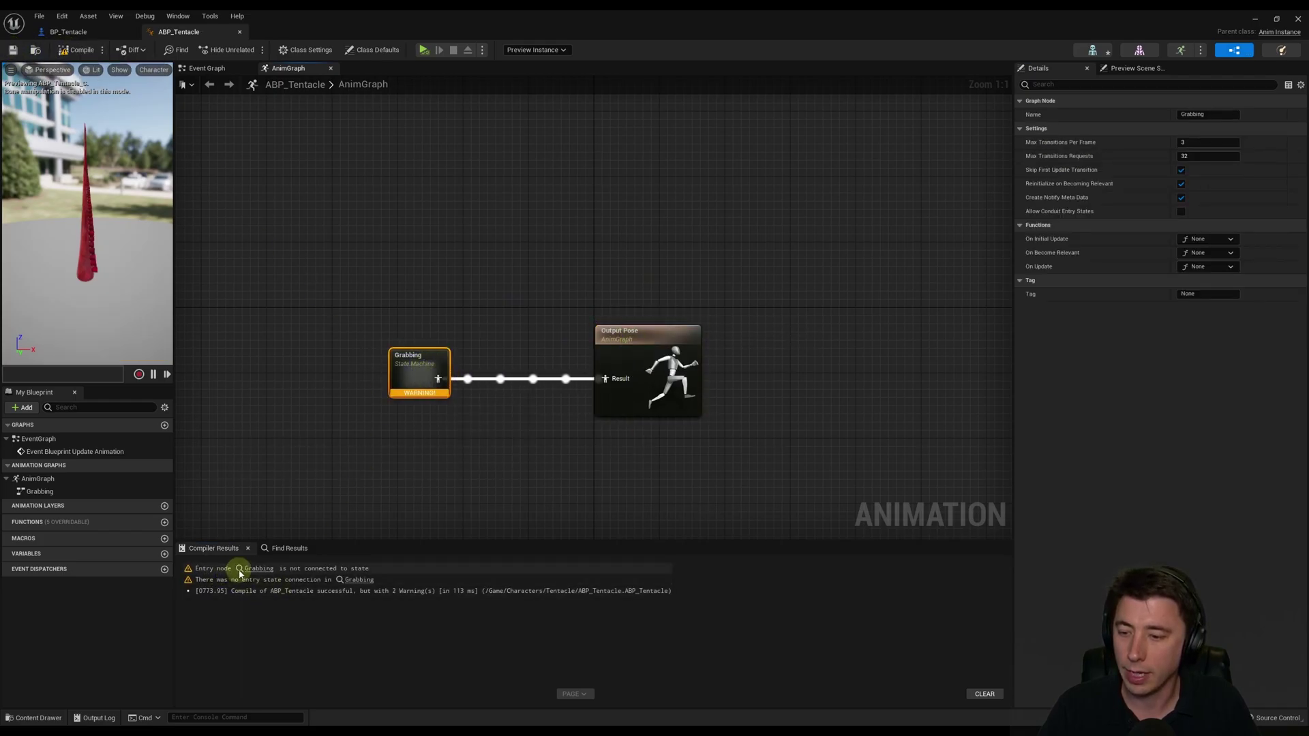
left_click_drag(408, 360, 433, 361)
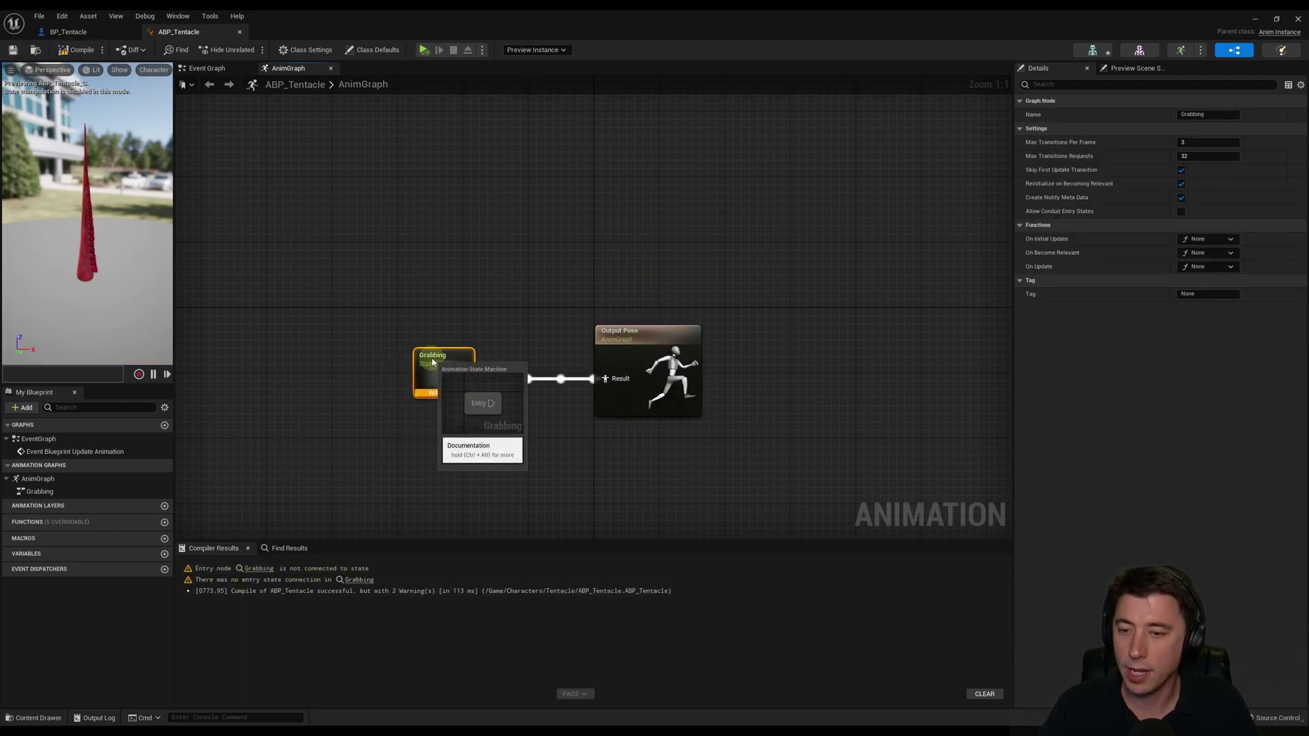
left_click(365, 343)
left_click(444, 357)
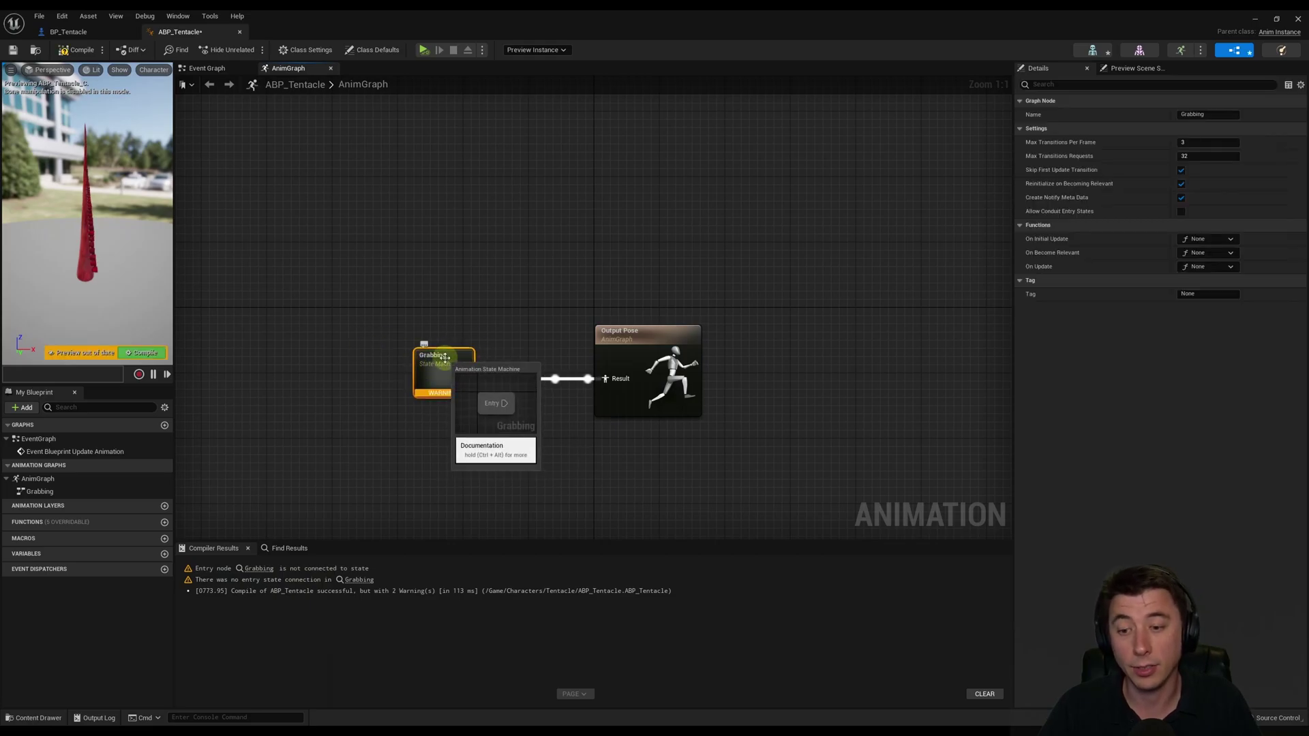
double_click(445, 356)
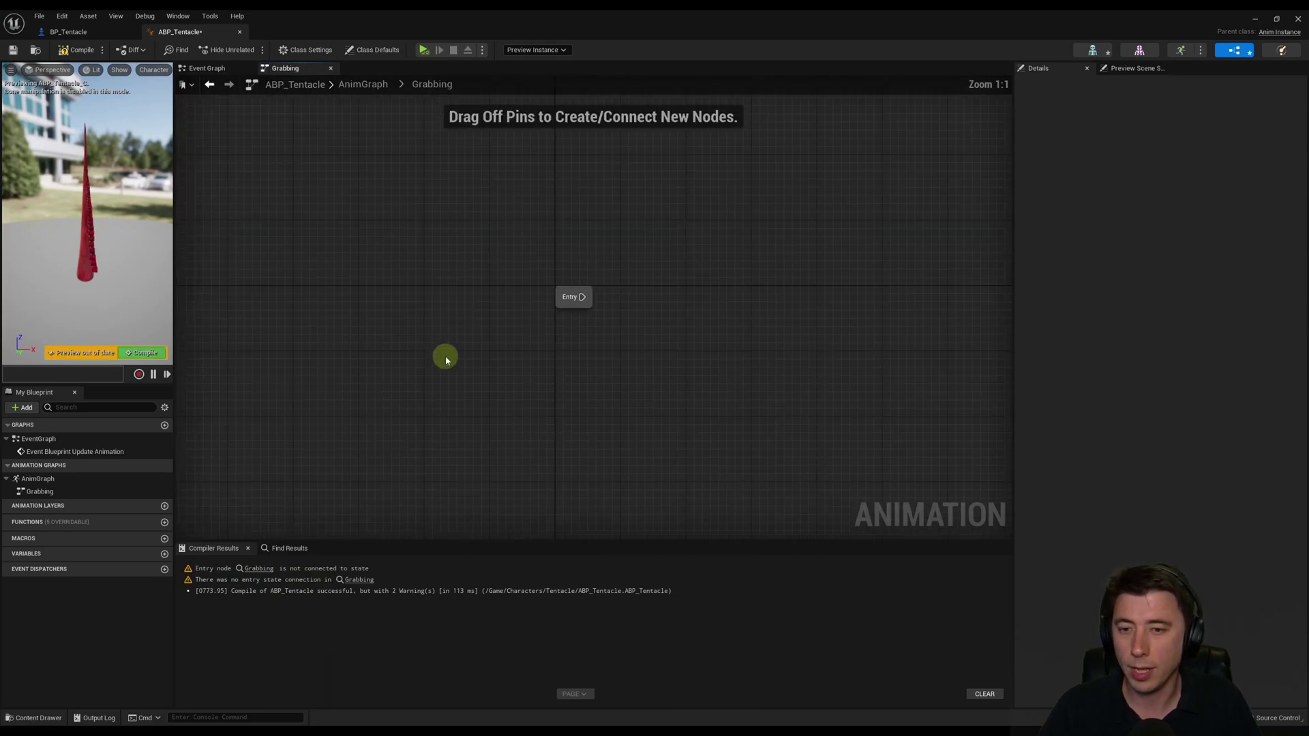
left_click_drag(688, 311, 698, 304)
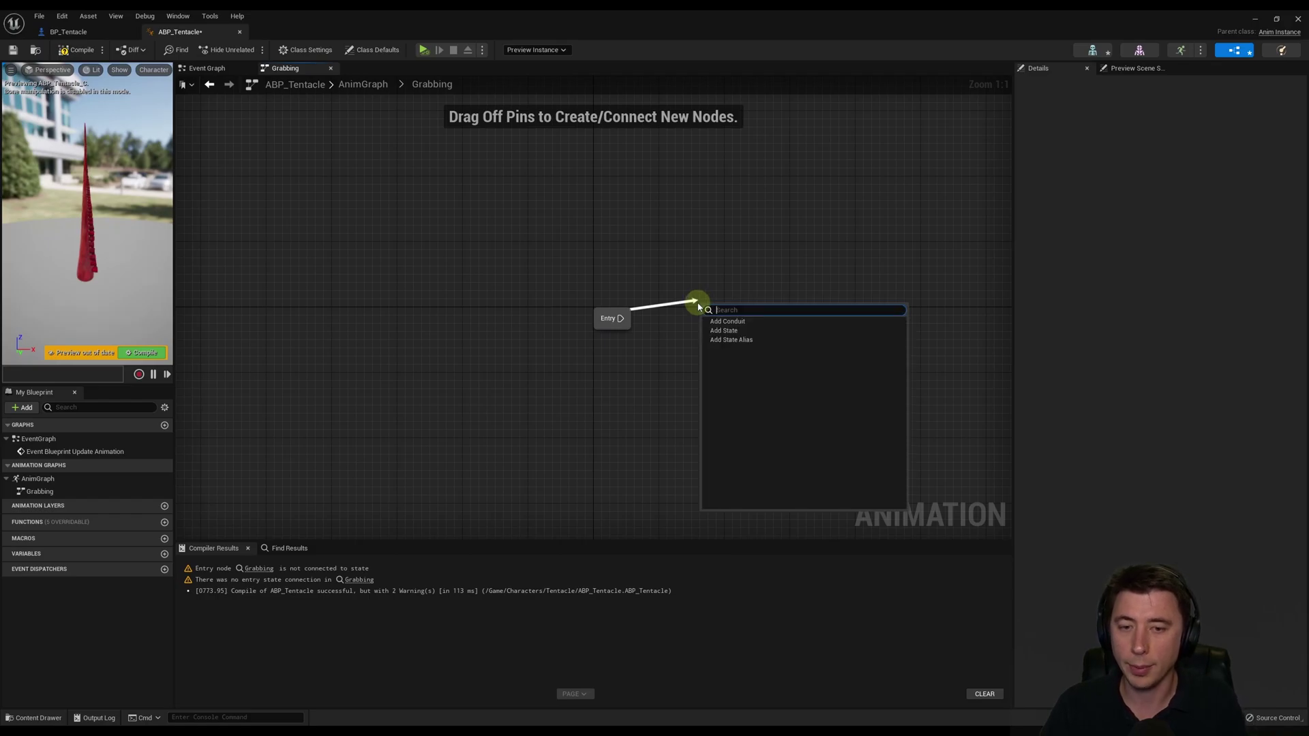
left_click(724, 331)
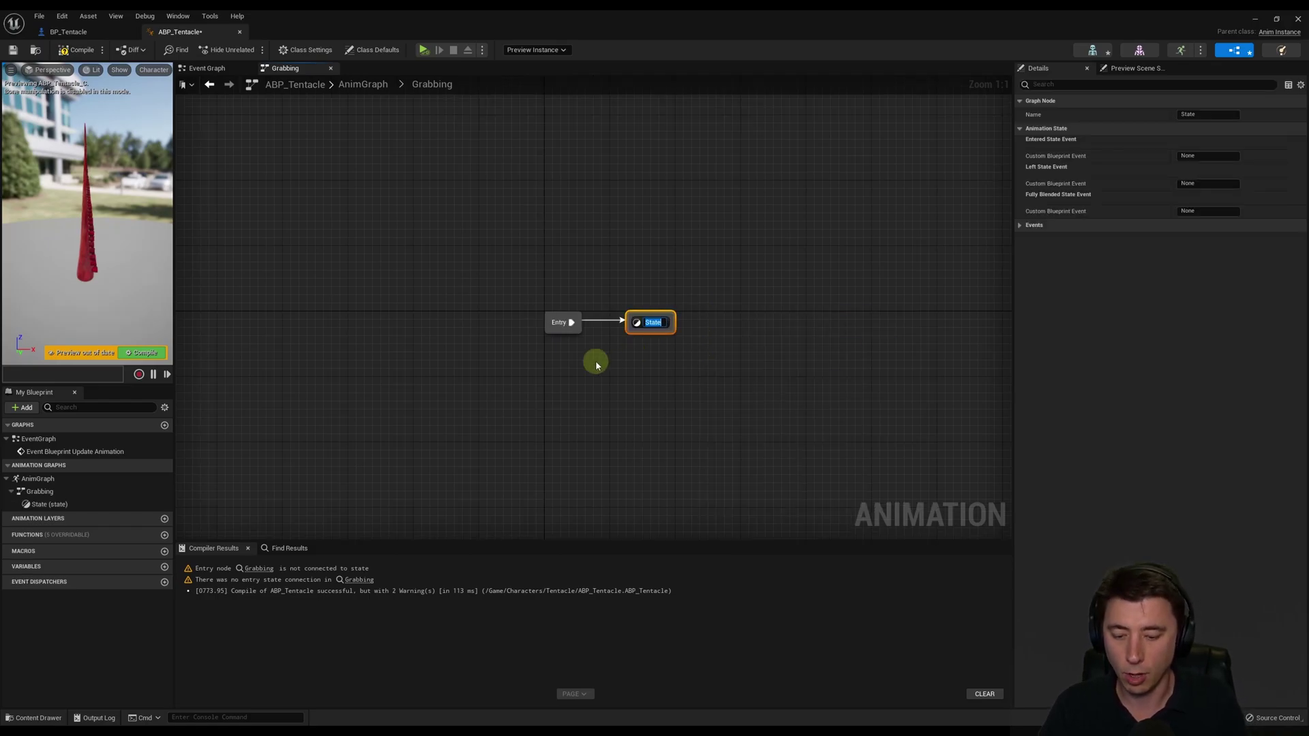
type("Idle Tentacle")
left_click(586, 366)
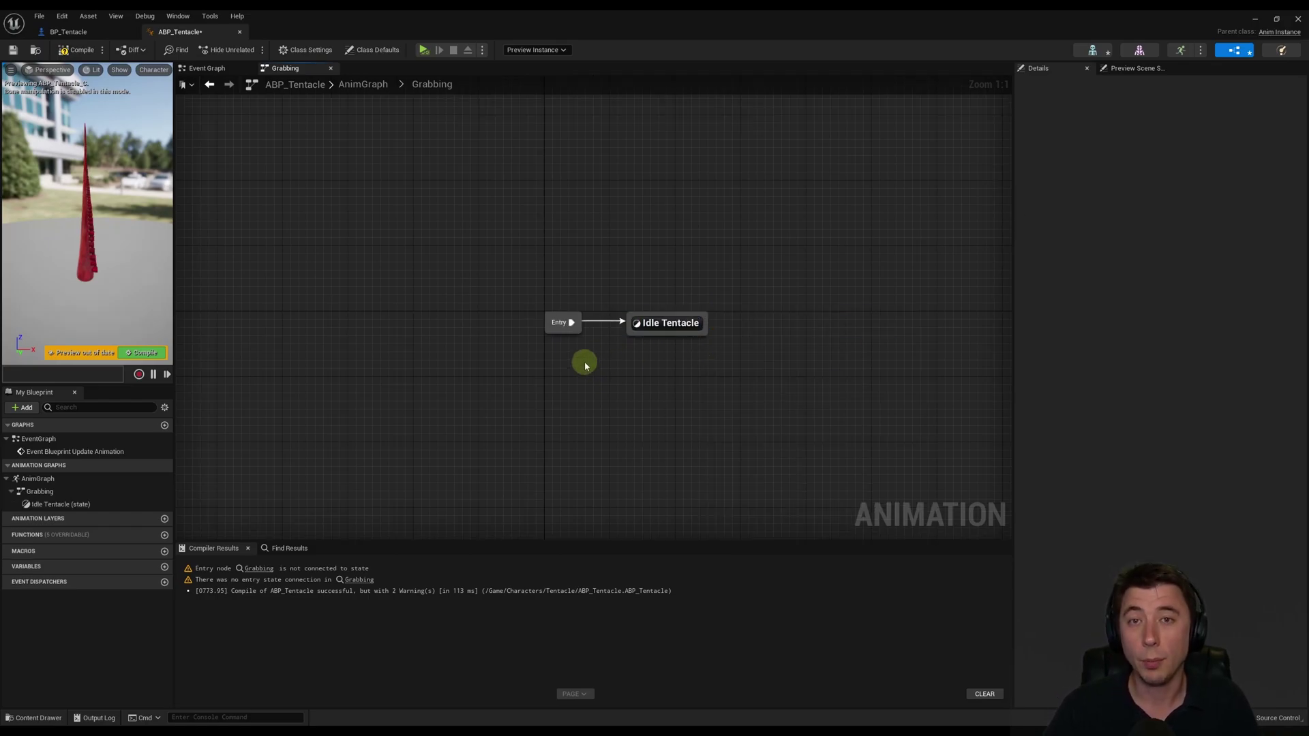
Step: Duplicate TentacleGrab2_AnimSequence in the Tentacle folder and name the copy TentacleIdle_AnimSequence
left_click(34, 718)
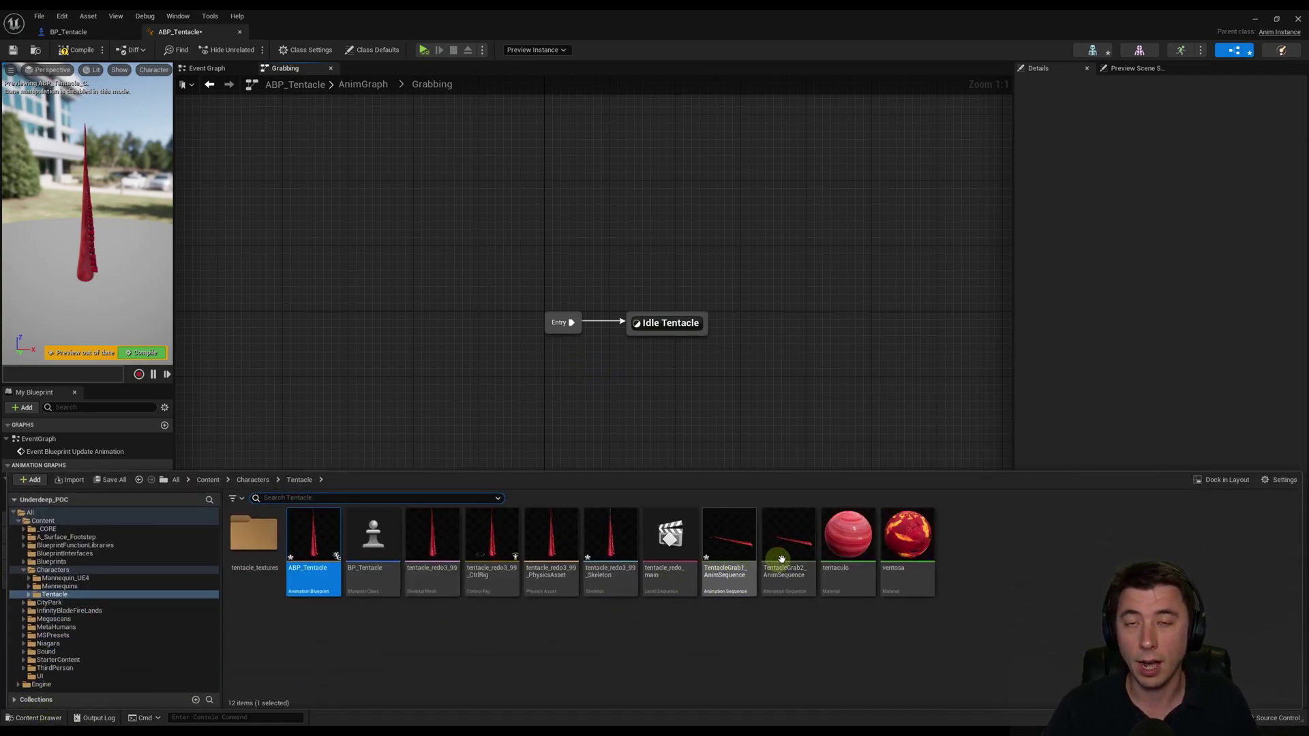
left_click(746, 612)
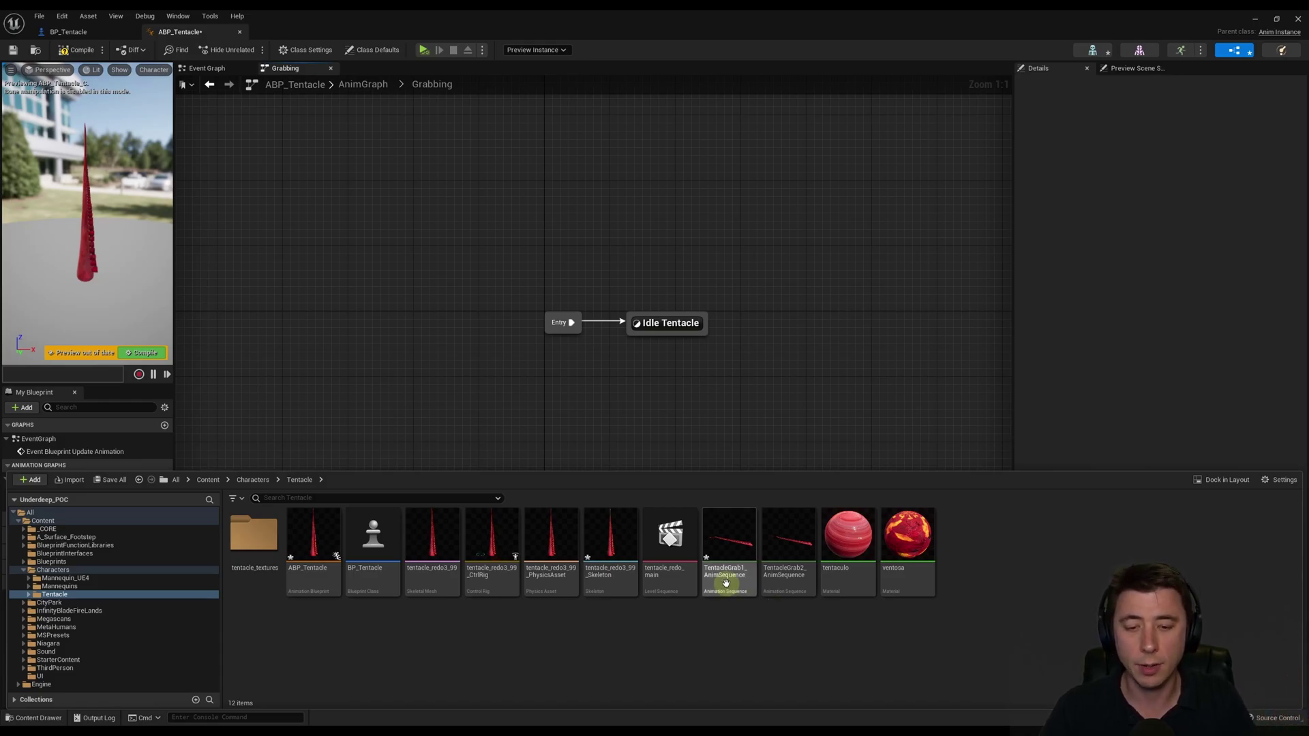
left_click(778, 543)
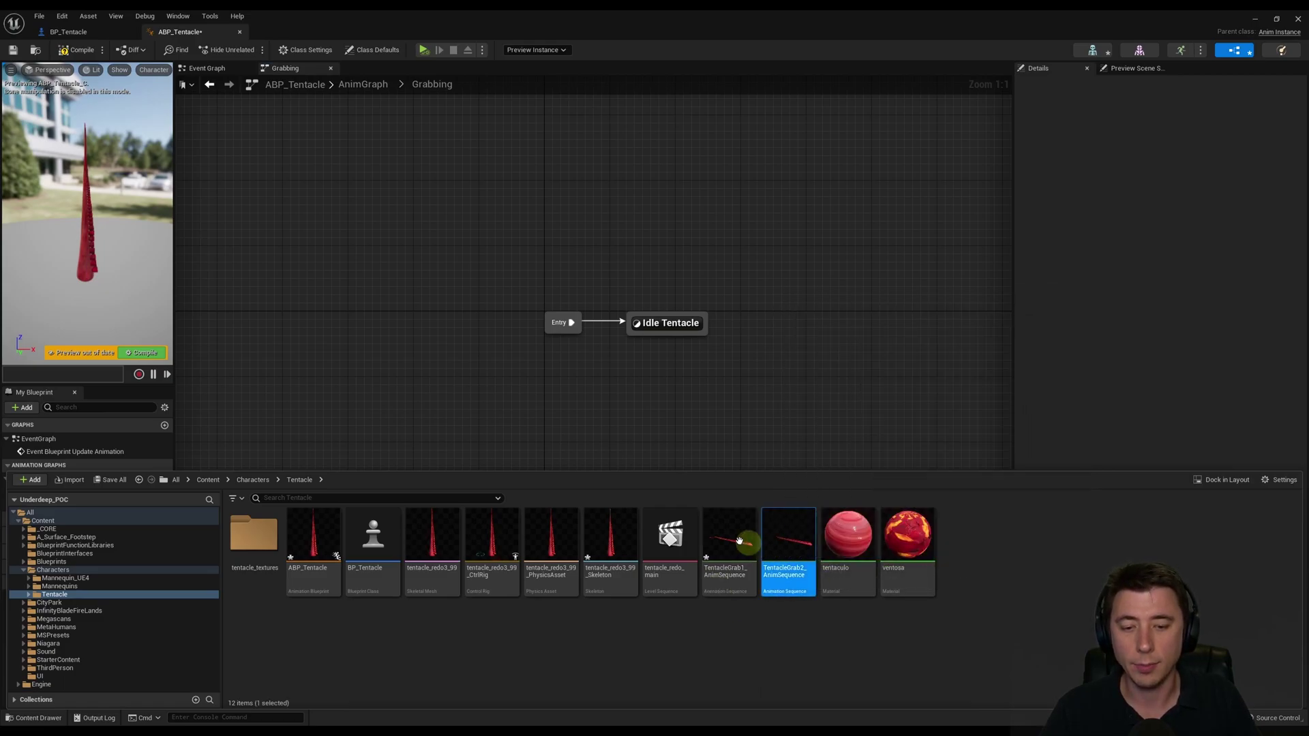
right_click(796, 597)
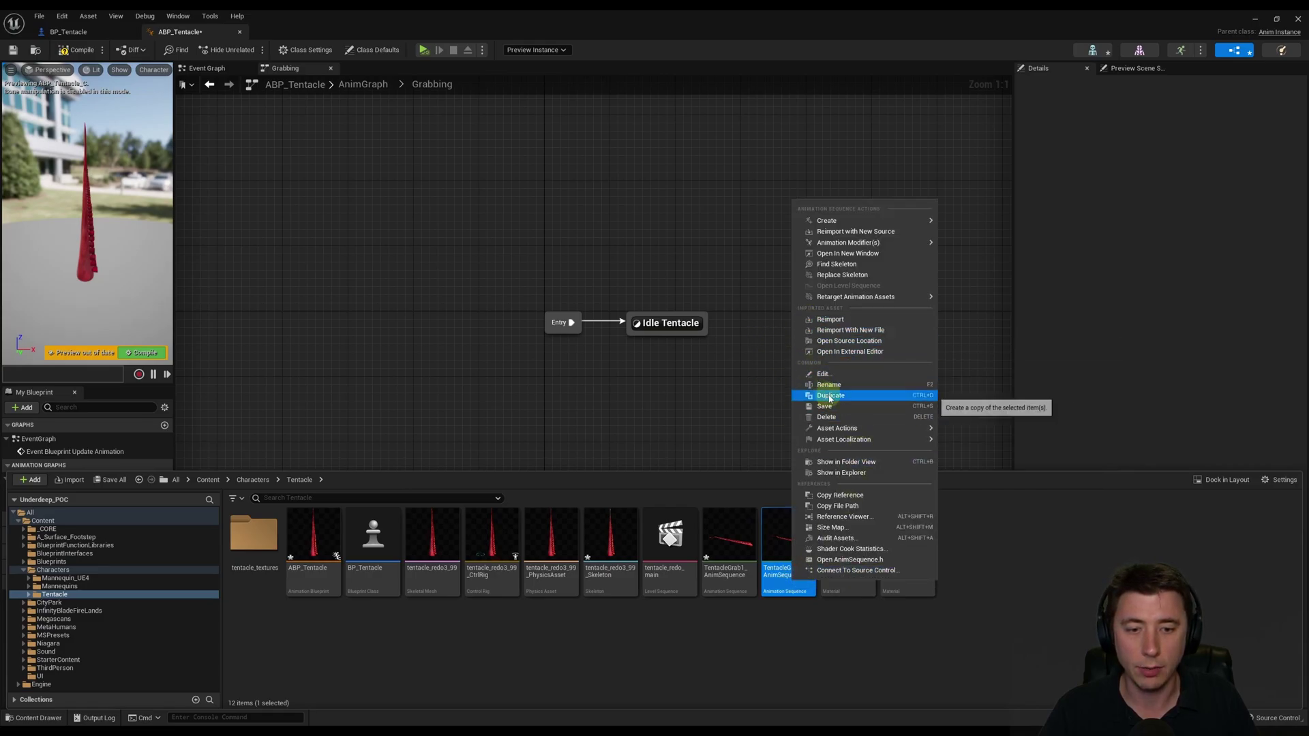
left_click(829, 396)
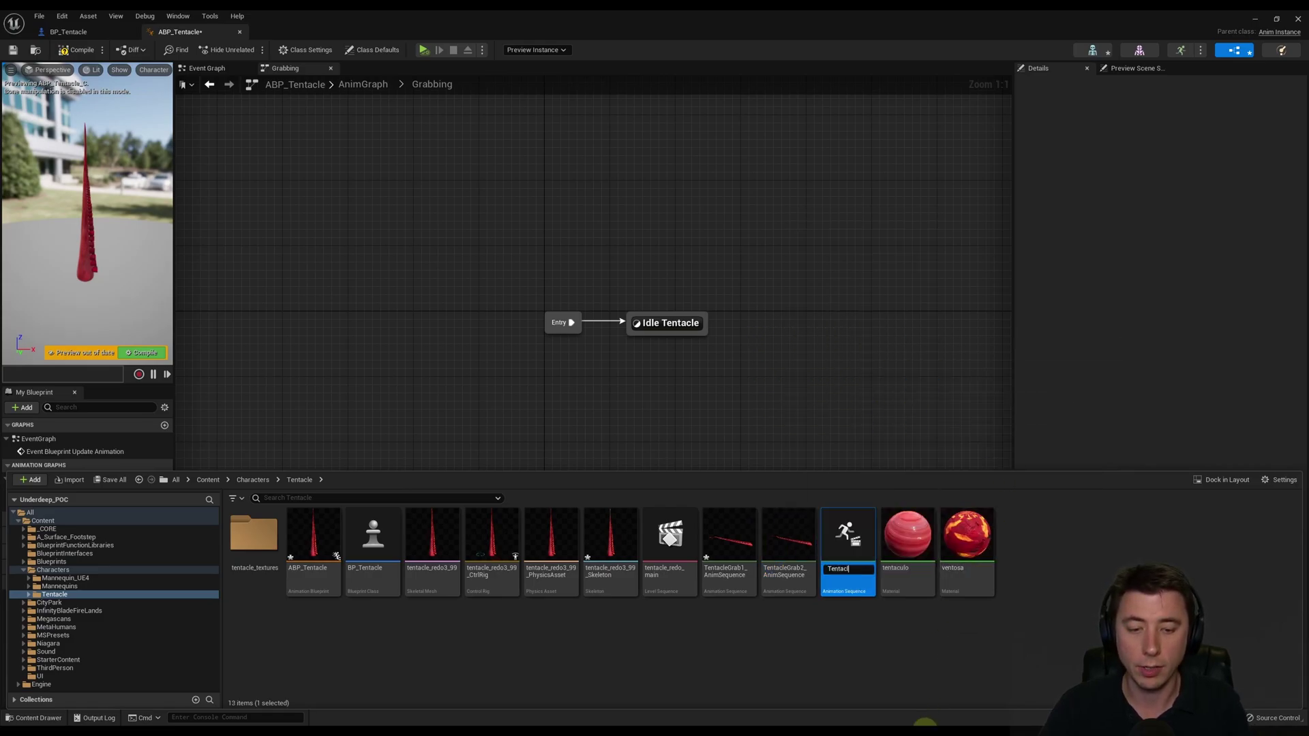
type("TentacleIdle_AnimSequen")
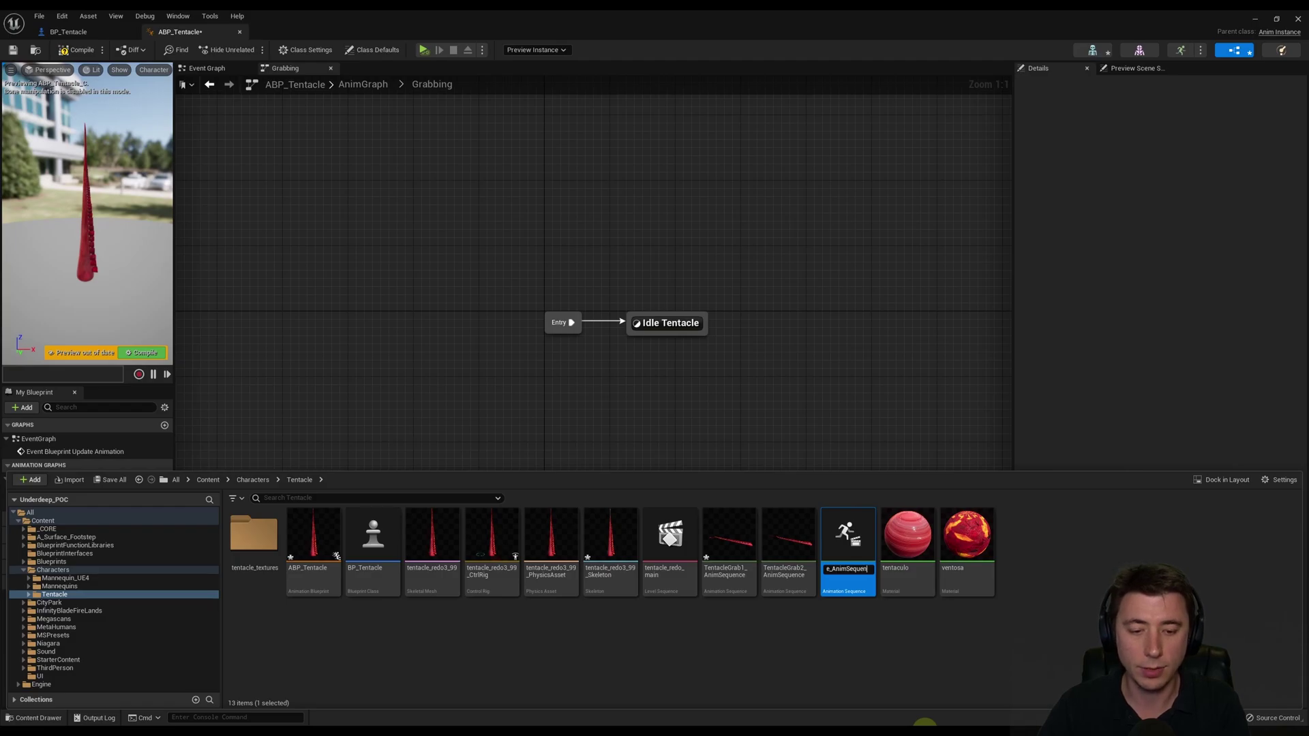
type("ce")
key("Return")
Step: Open TentacleIdle_AnimSequence and rewind its preview to frame 0
double_click(845, 571)
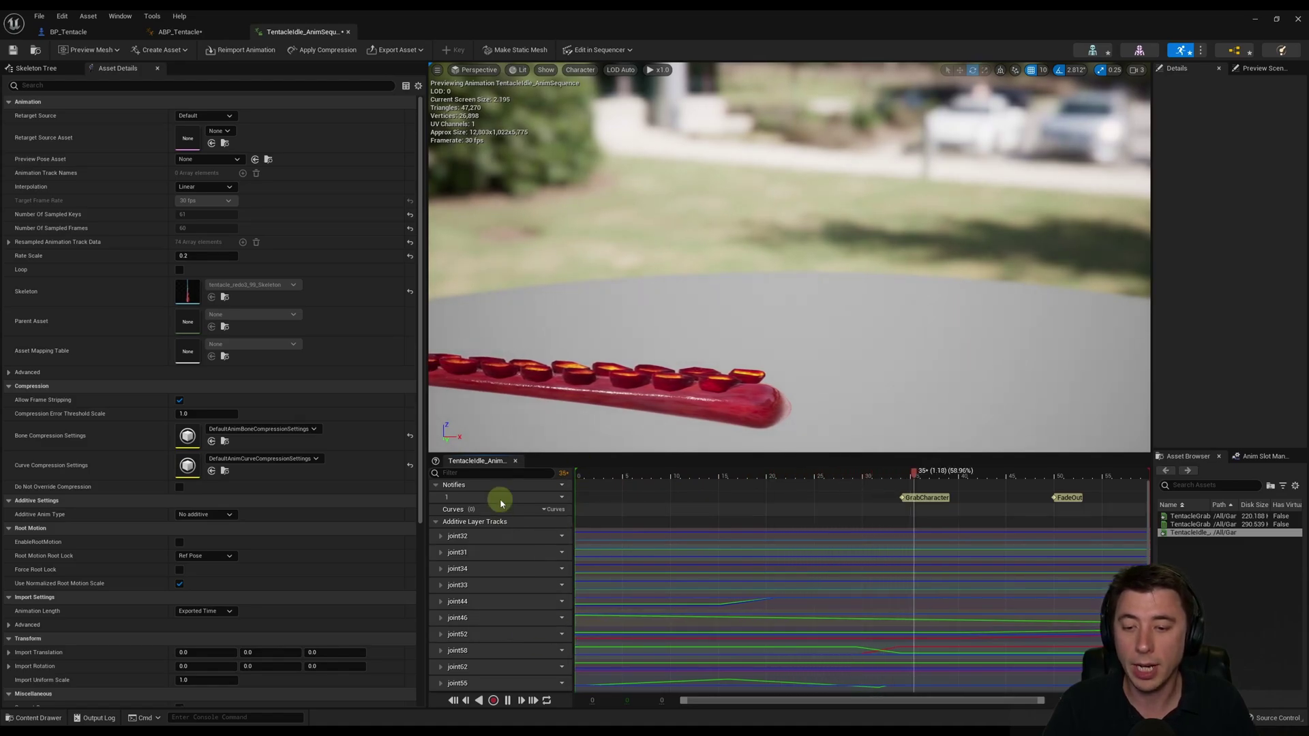
scroll(485, 535, "down", 1)
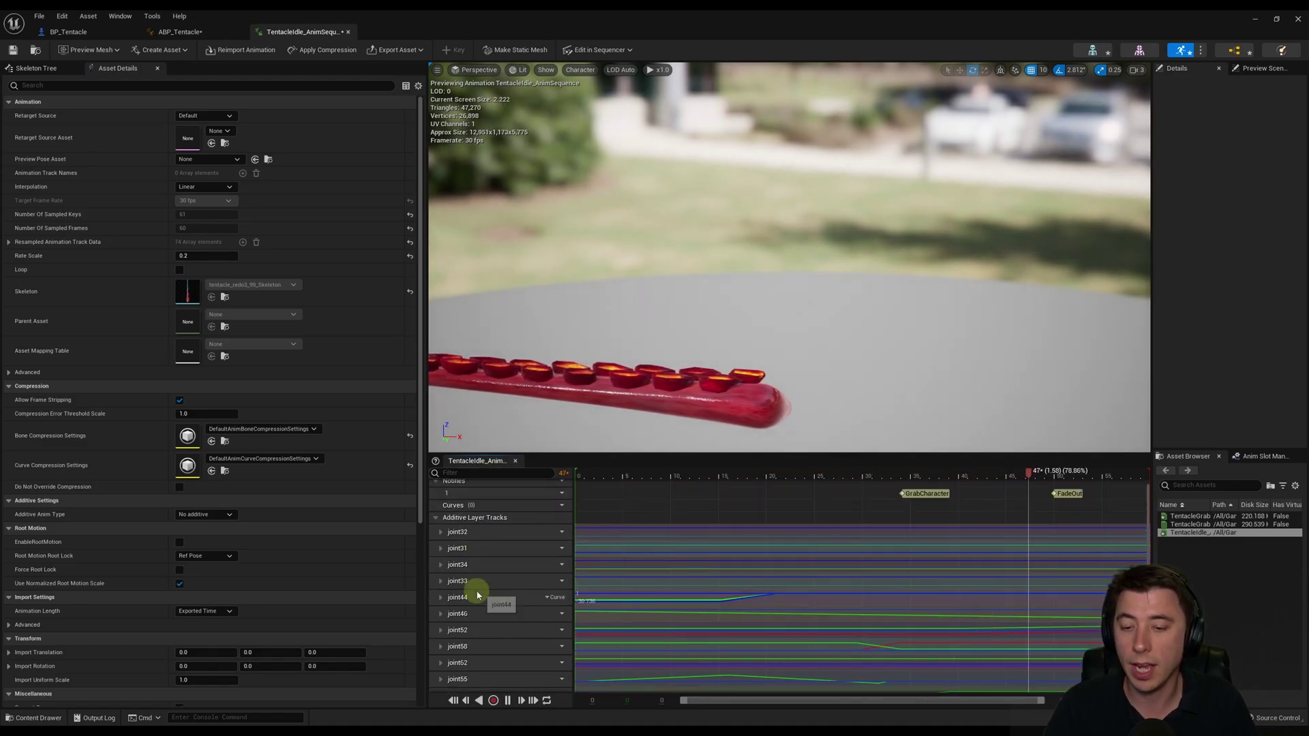
scroll(481, 593, "down", 3)
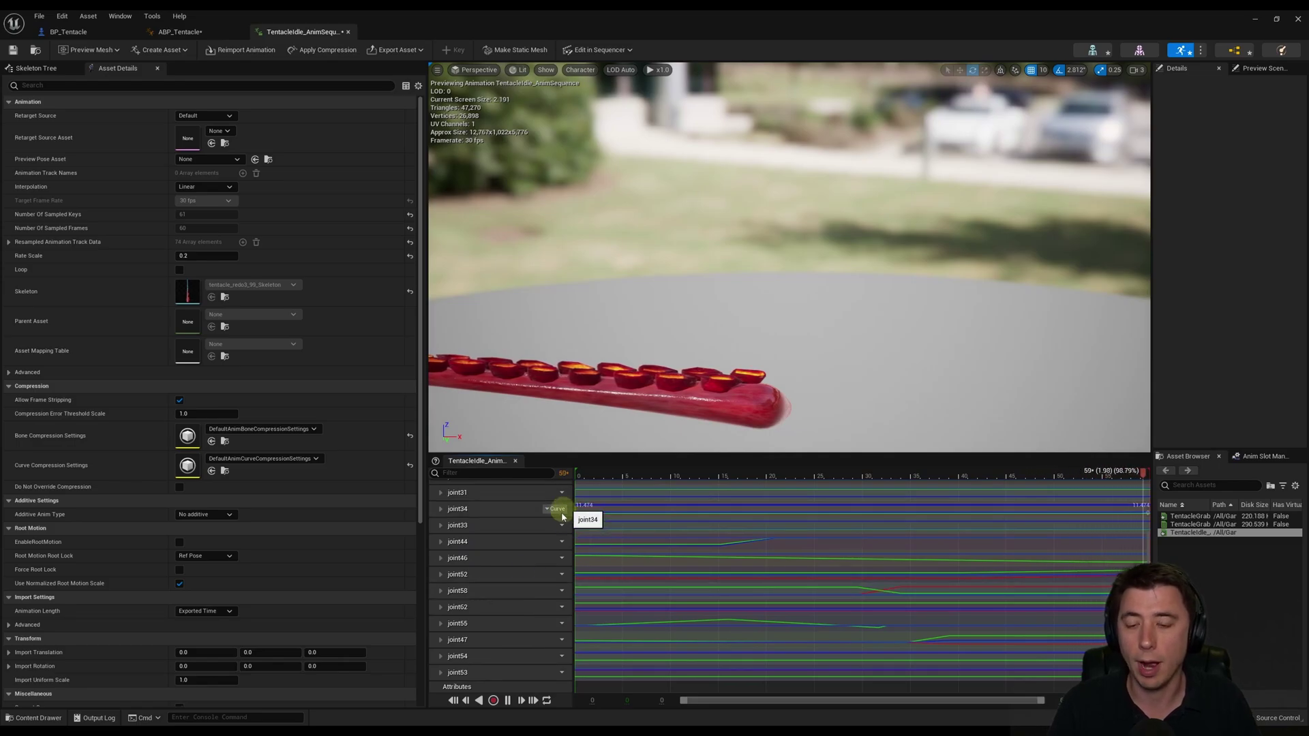
scroll(545, 505, "up", 4)
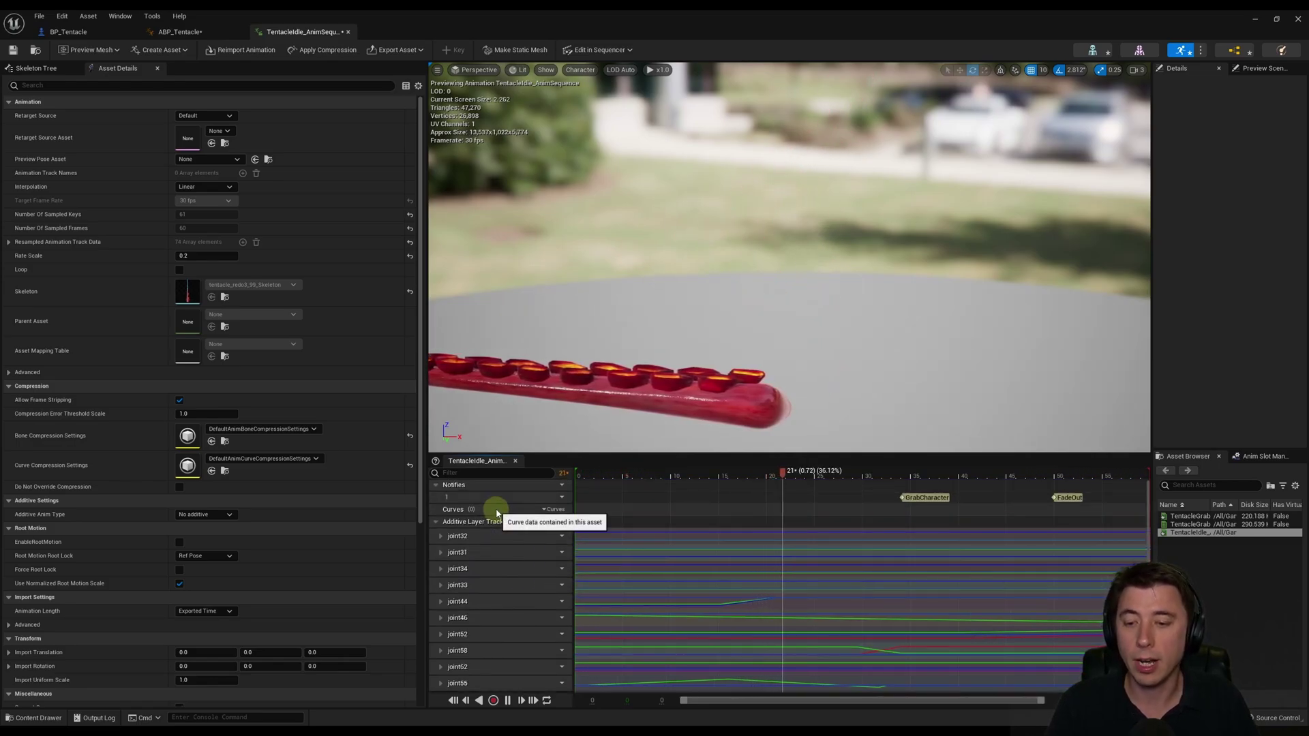
left_click_drag(864, 481, 617, 446)
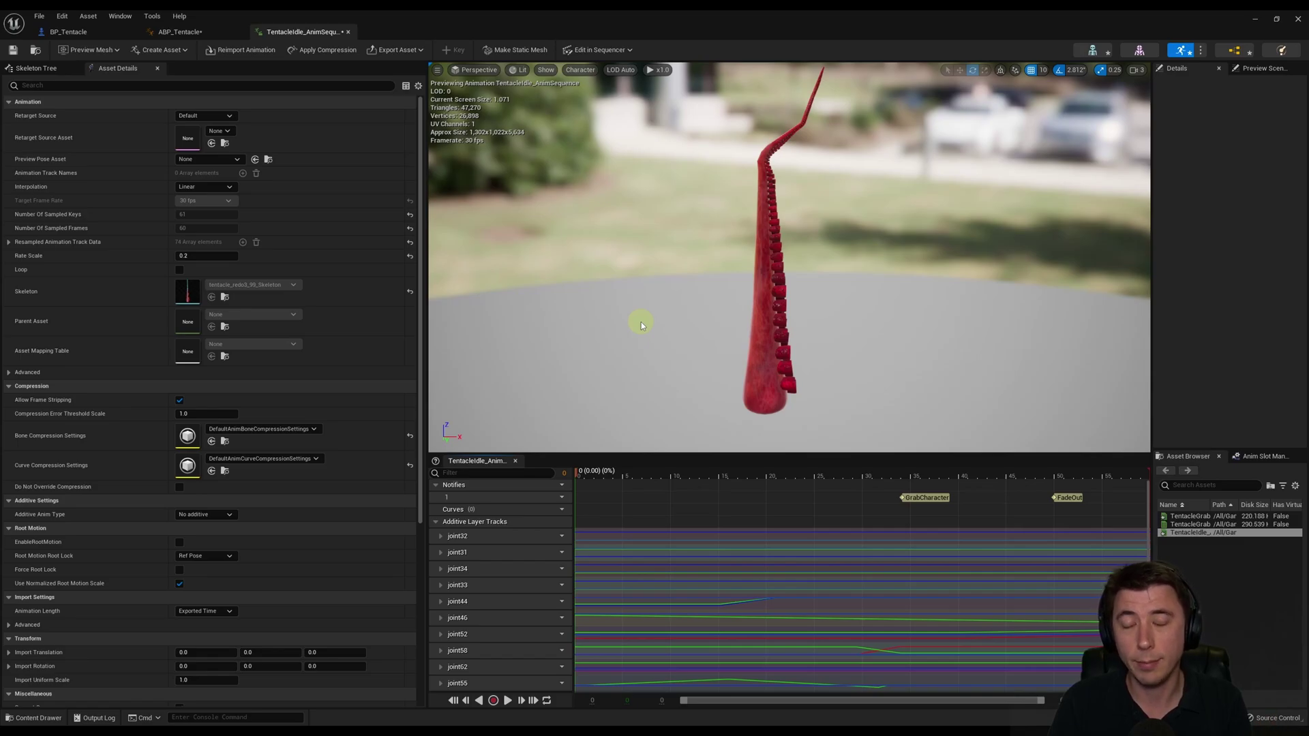
Step: Delete all additive layer tracks, from joint32 to joint53, in TentacleIdle_AnimSequence
left_click(461, 538)
scroll(479, 616, "down", 3)
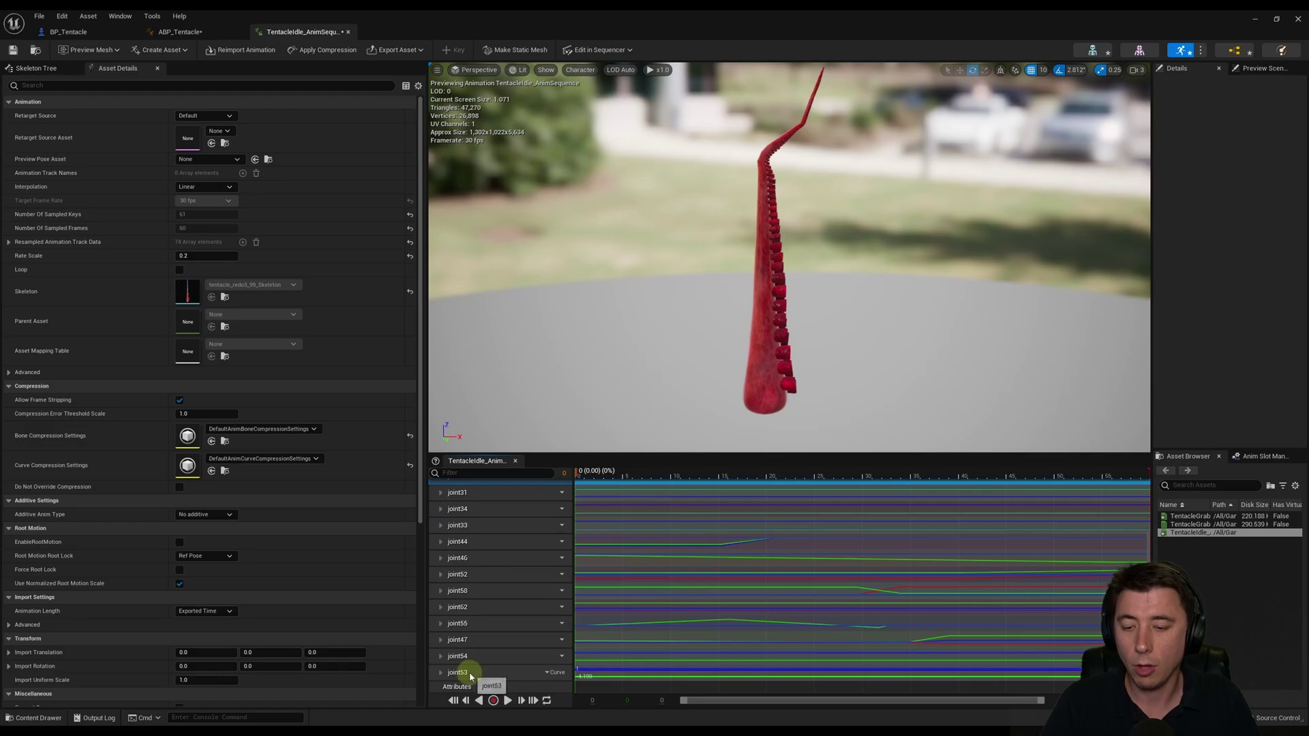
left_click(469, 672, "shift")
left_click(513, 573)
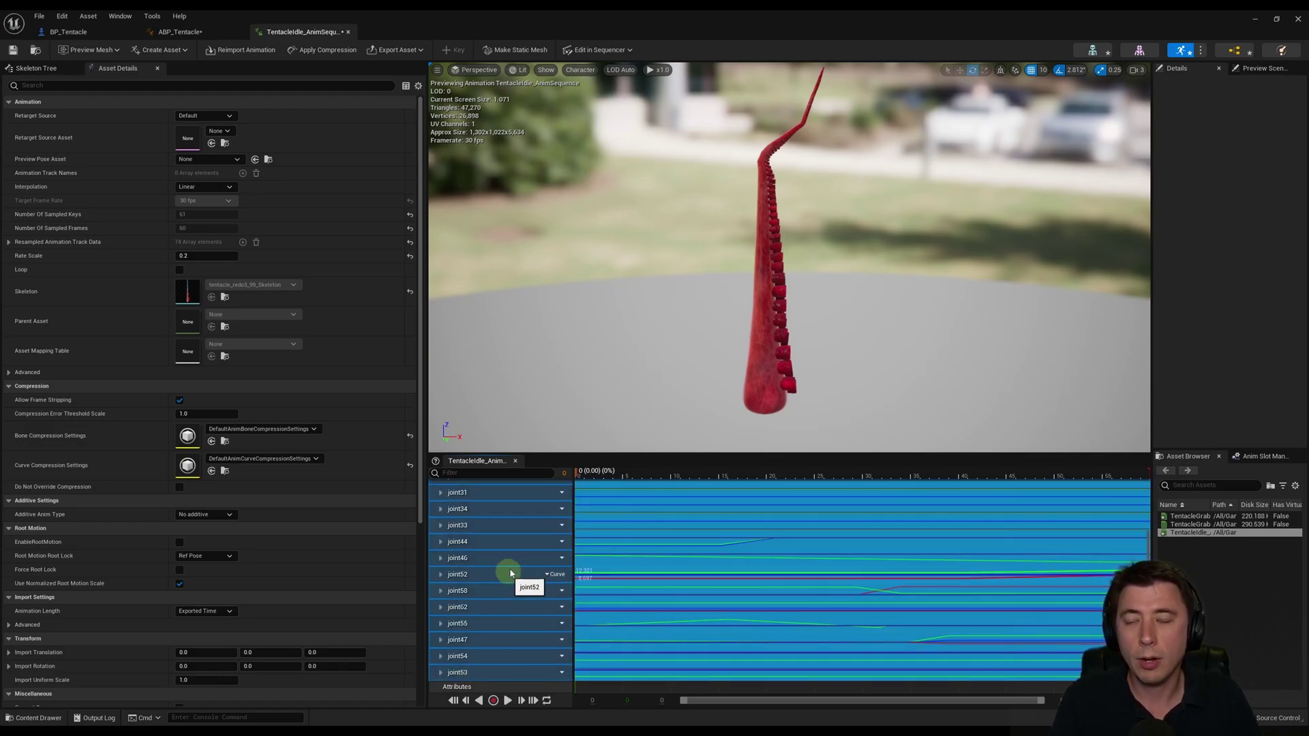
left_click(516, 549)
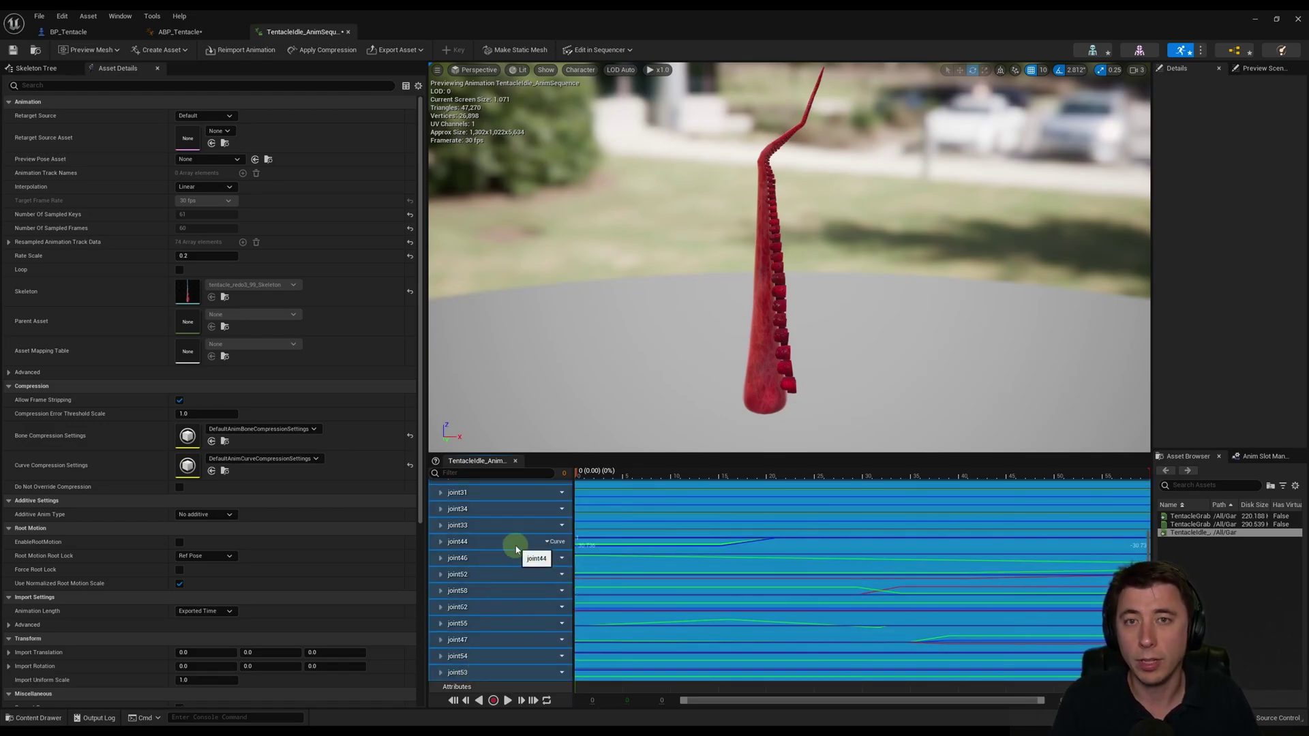
scroll(516, 550, "up", 1)
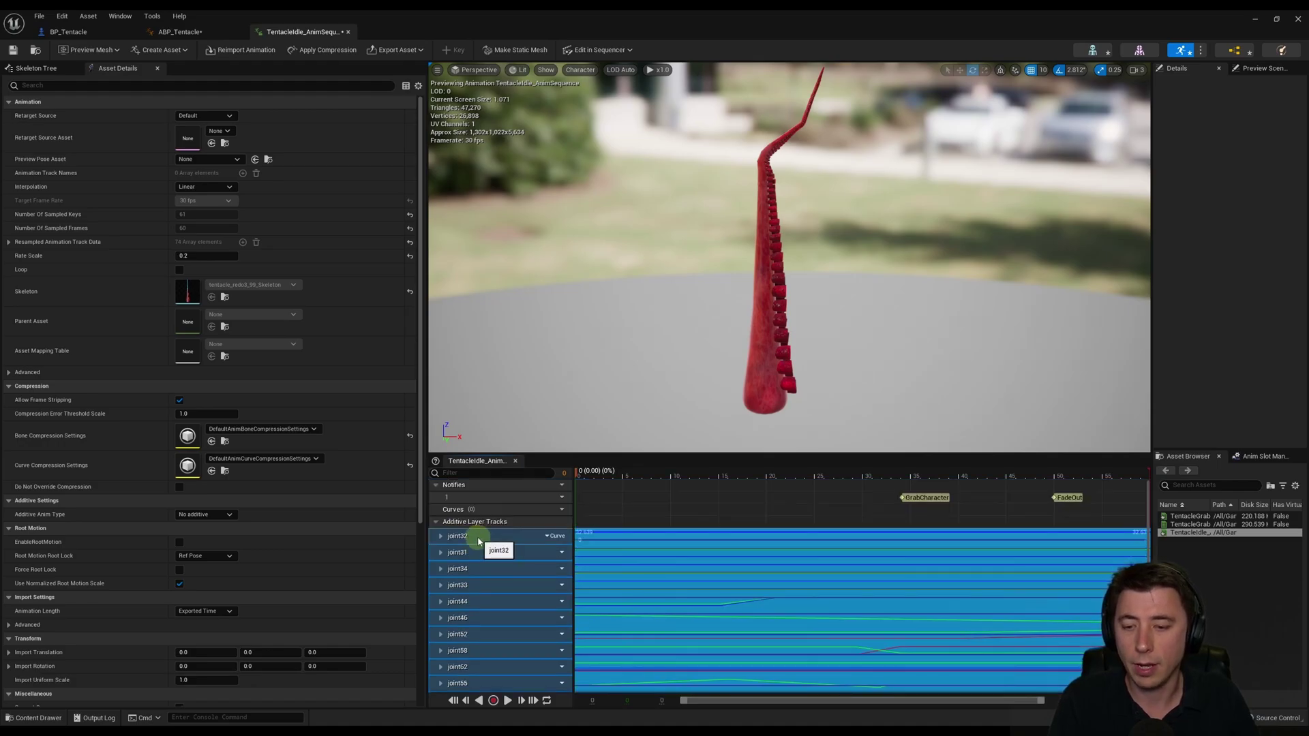
right_click(477, 540)
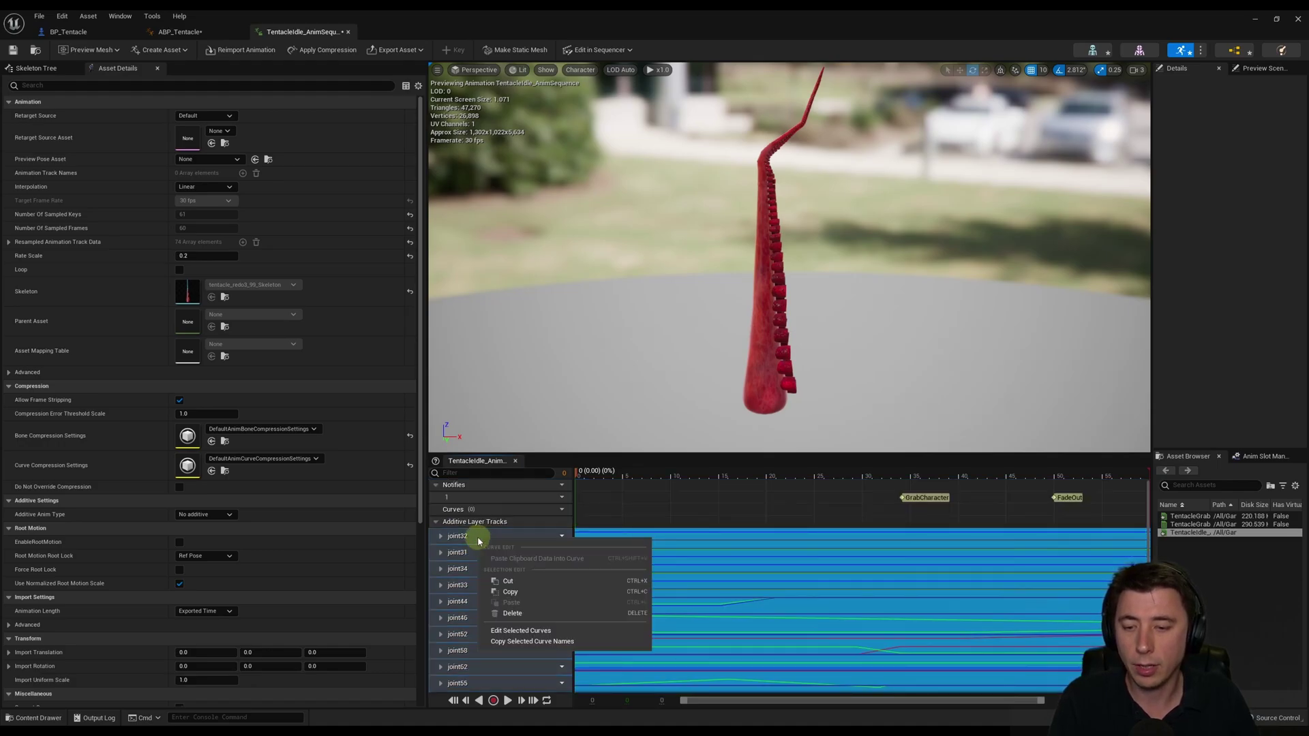
left_click(511, 613)
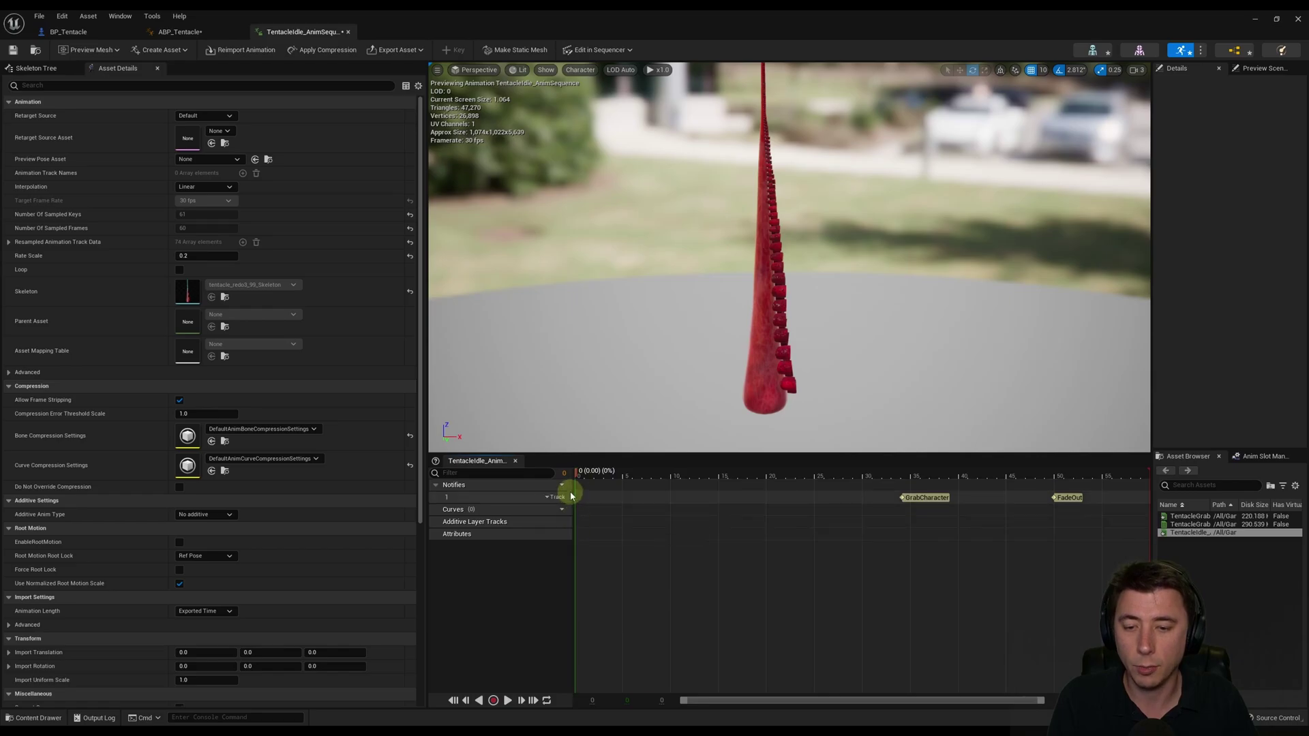
Step: Create an animation from the current pose in the Tentacle folder, name it TentacleIdlePose_AnimSequence, and close its editor after pausing the preview
left_click(139, 53)
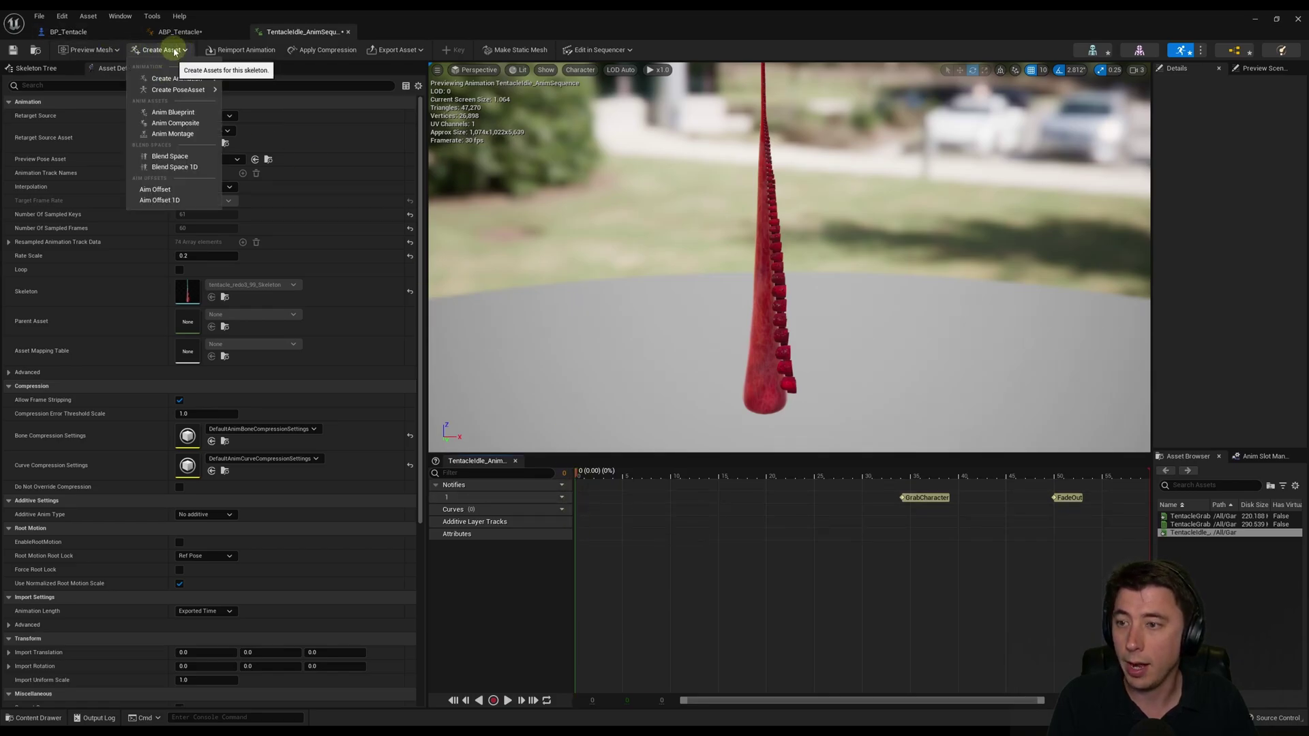
mouse_move(181, 80)
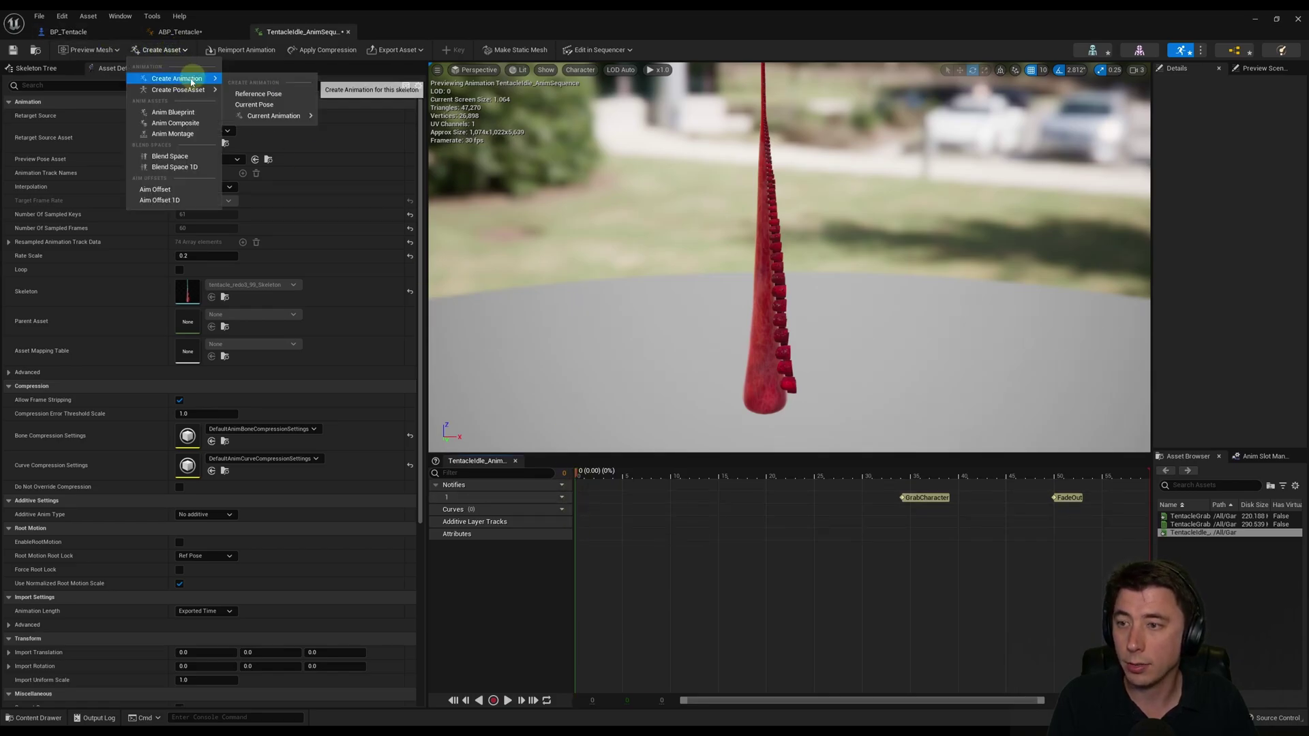
left_click(254, 105)
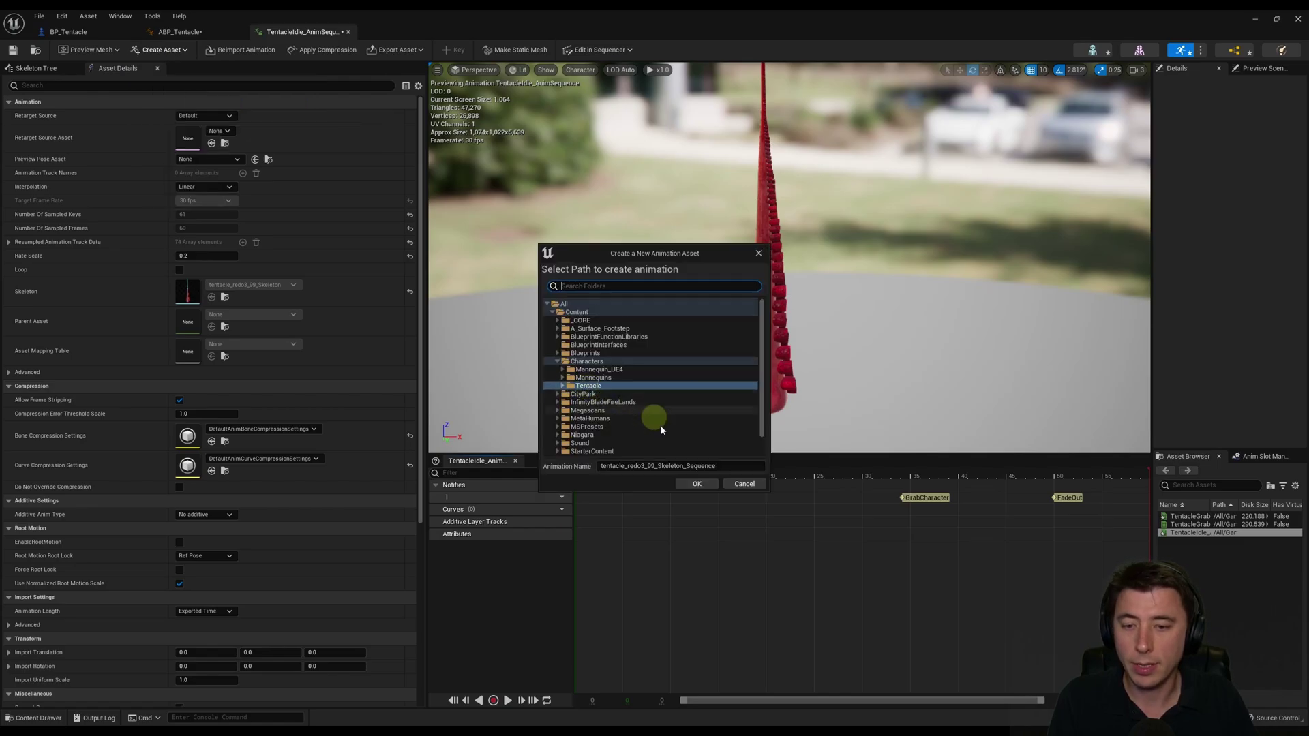
left_click(704, 466)
key("ctrl+a")
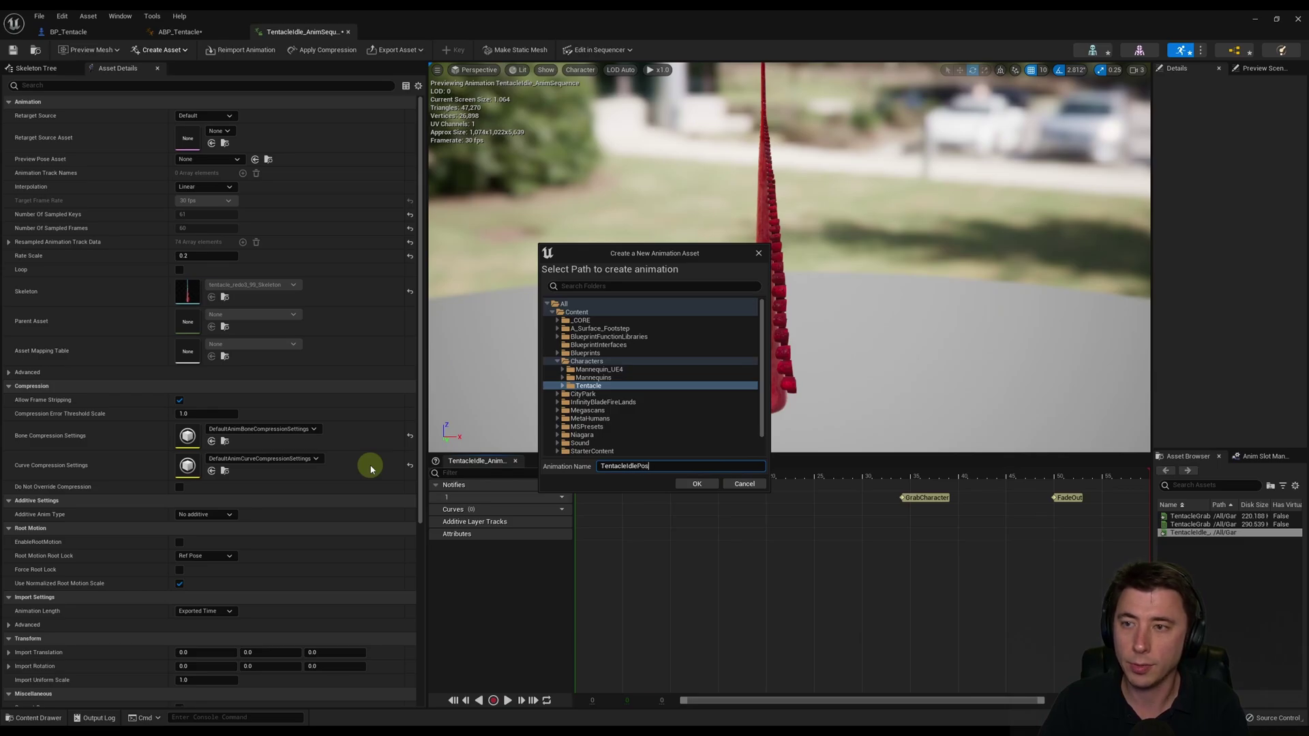
left_click(696, 483)
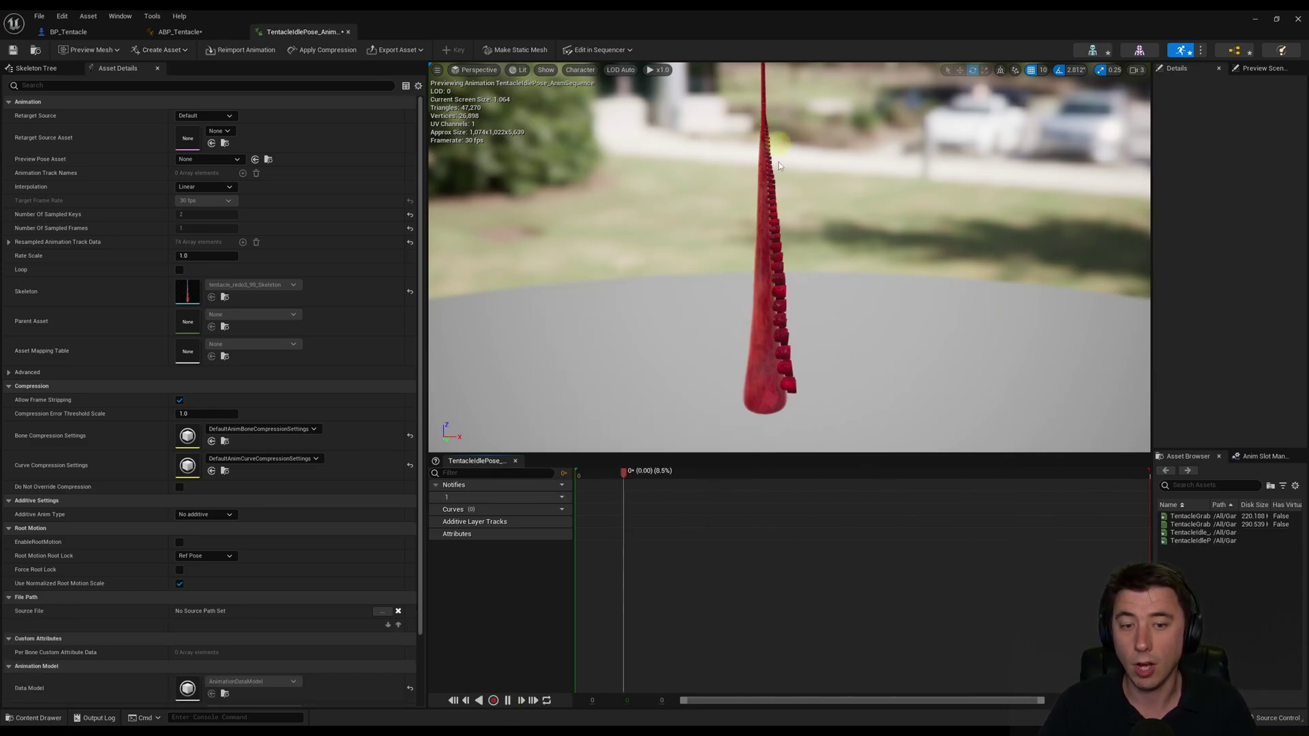
left_click(508, 702)
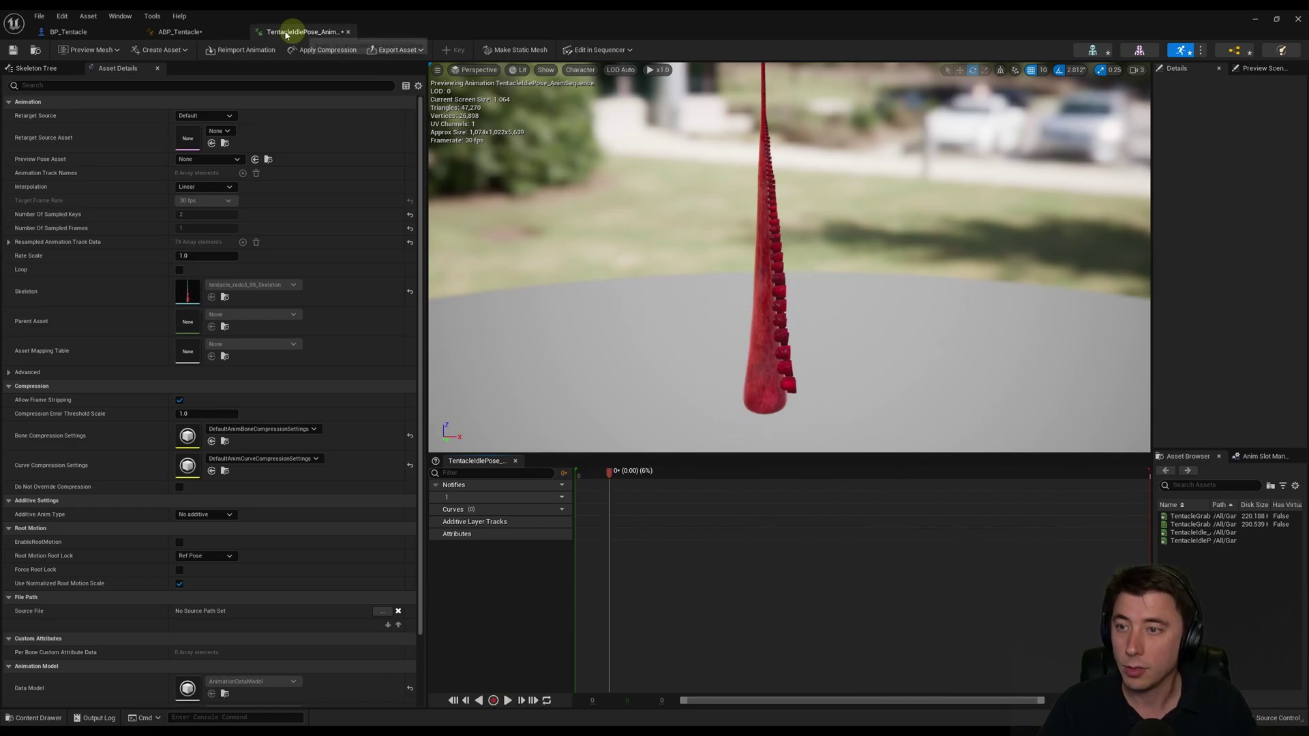
left_click(347, 31)
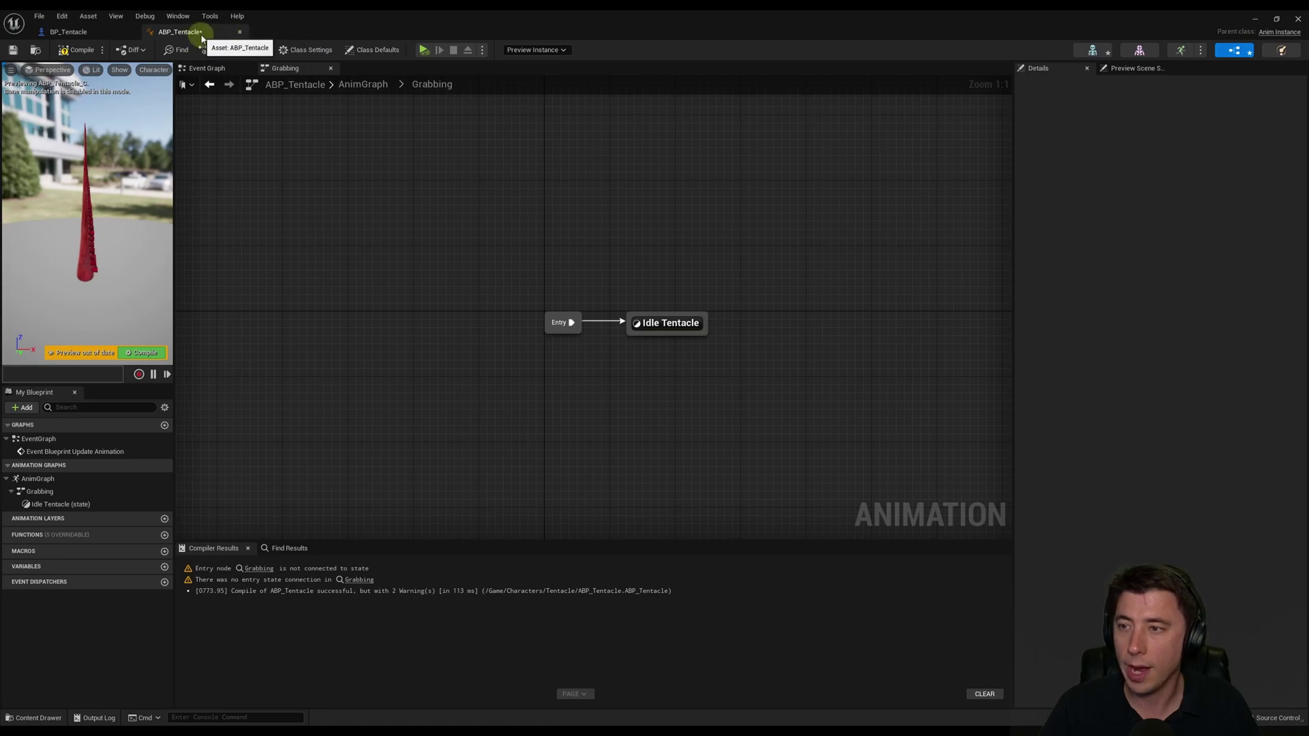
Step: In the Idle Tentacle state, feed TentacleIdlePose_AnimSequence into the Output Animation Pose, then compile and save, leaving the sequence player selected
double_click(671, 323)
left_click(34, 718)
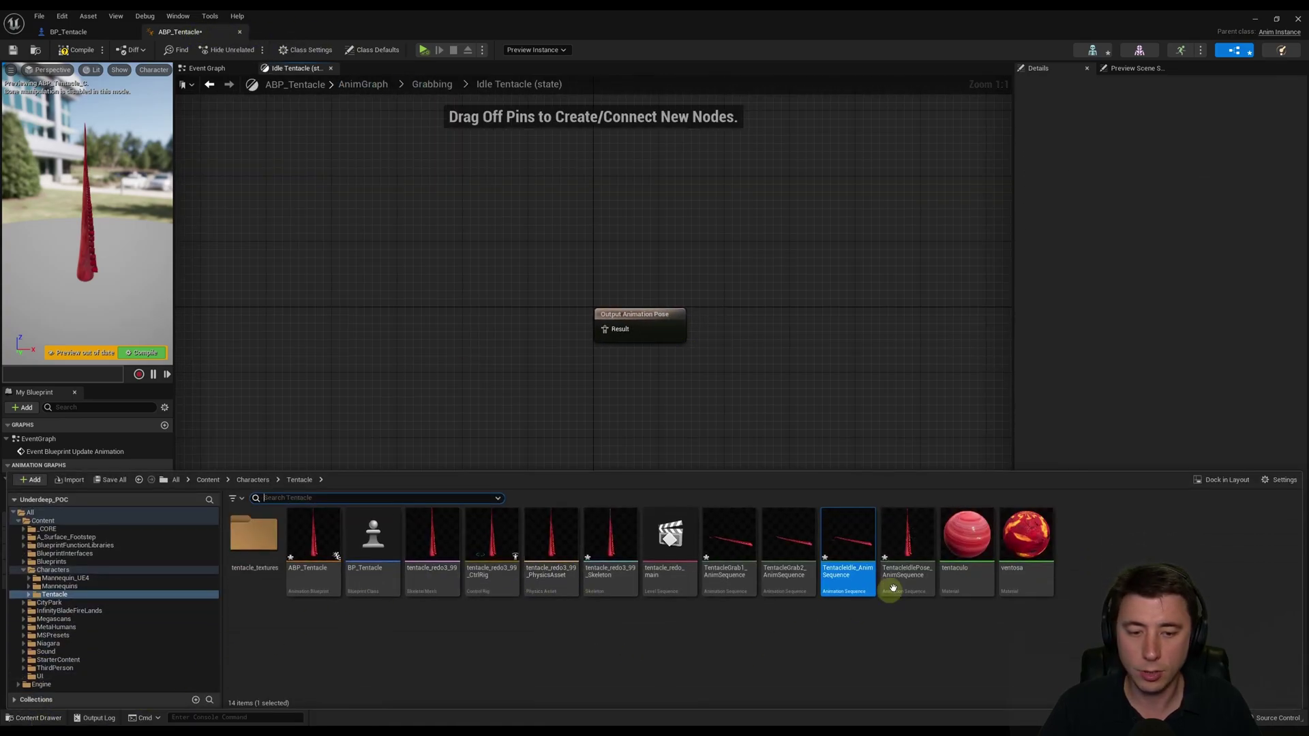
left_click_drag(921, 584, 418, 308)
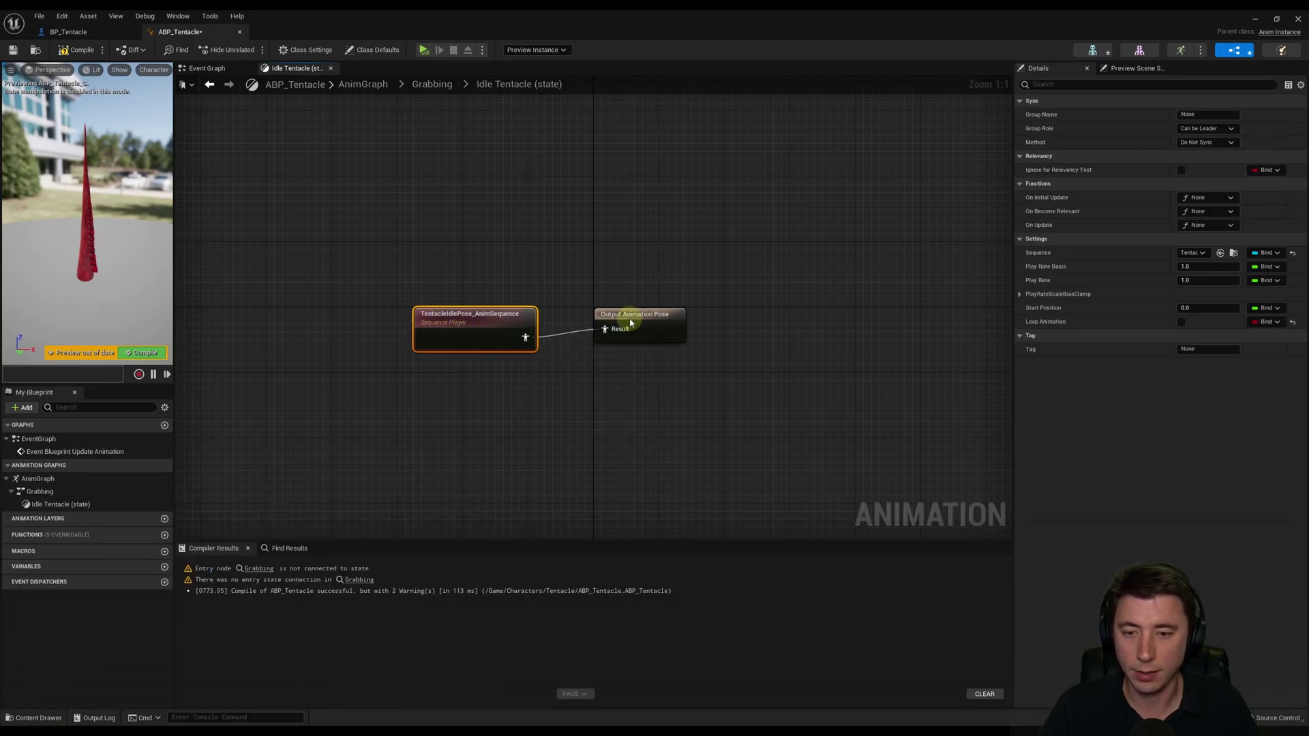
left_click_drag(629, 317, 645, 325)
left_click(65, 50)
left_click(469, 311)
left_click(1181, 322)
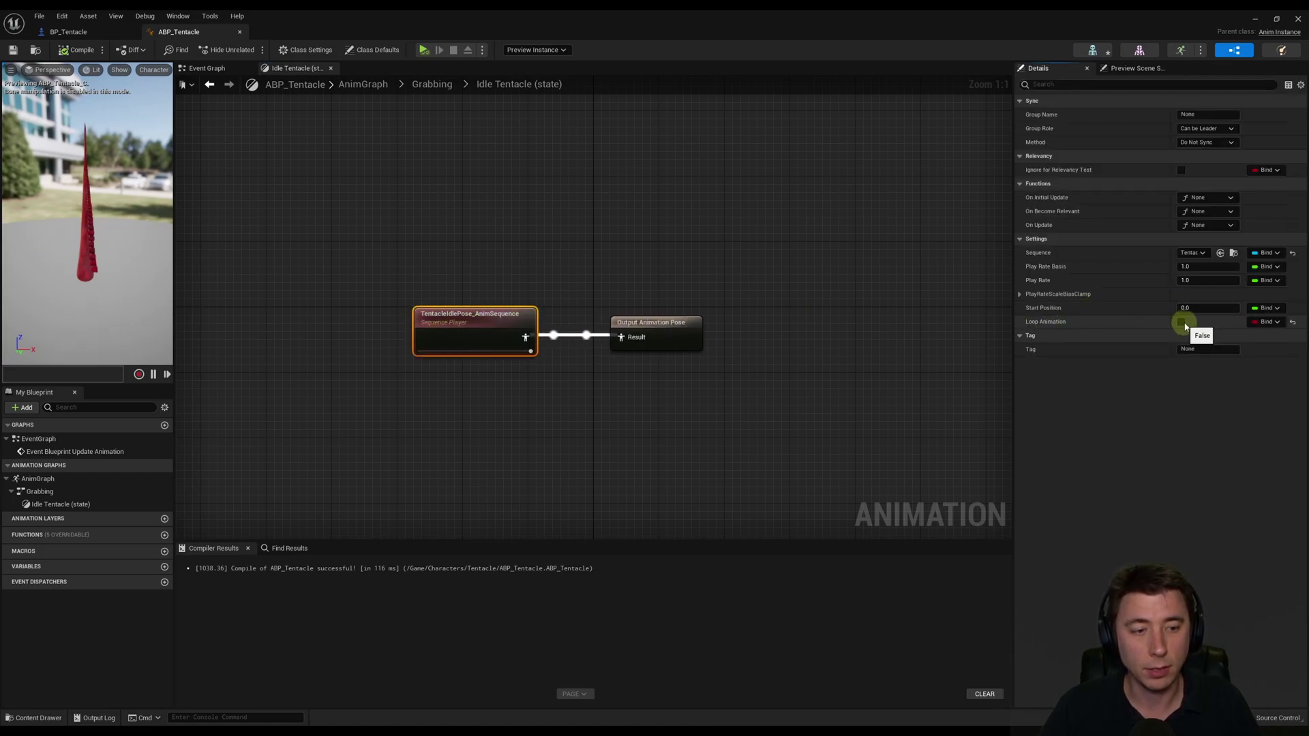
Step: Compile ABP_Tentacle, return to the Grabbing state machine, and add an Integer variable named AnimationToPlay
left_click(81, 50)
left_click(431, 86)
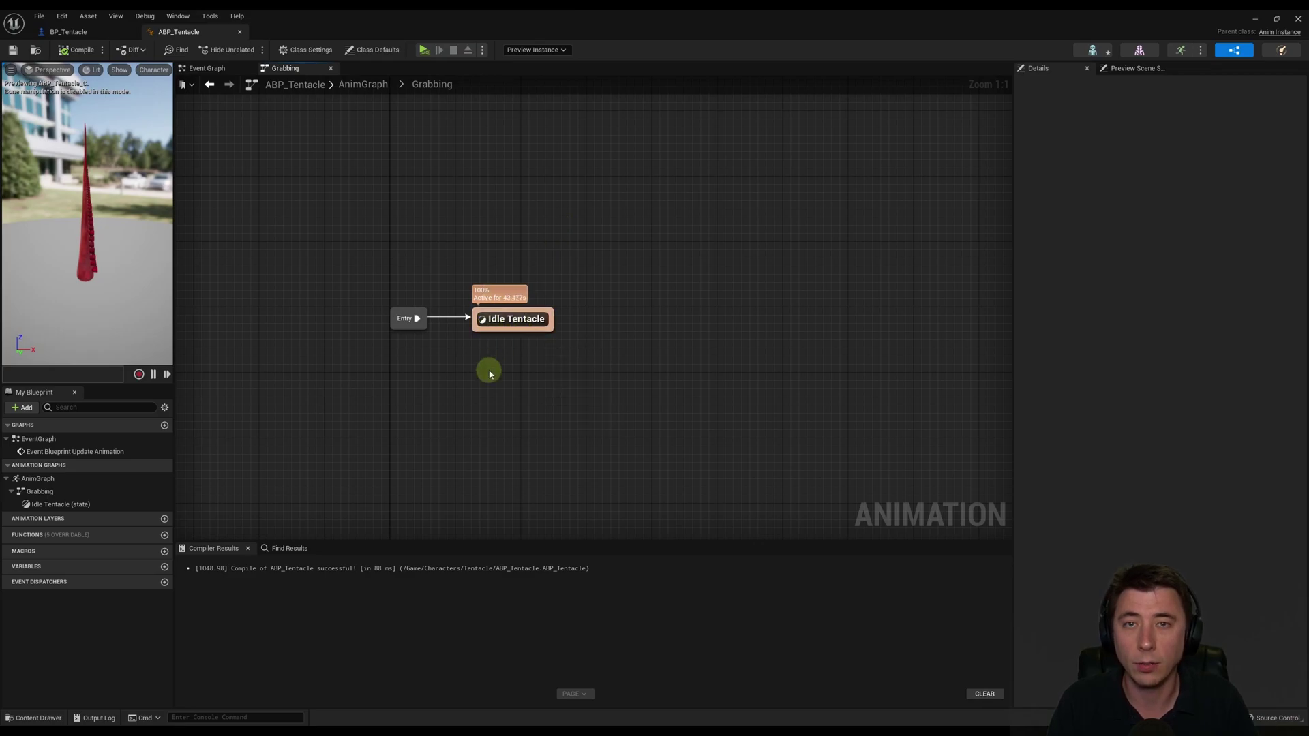
left_click(165, 567)
type("AnimationToPlay")
key("Return")
left_click(123, 580)
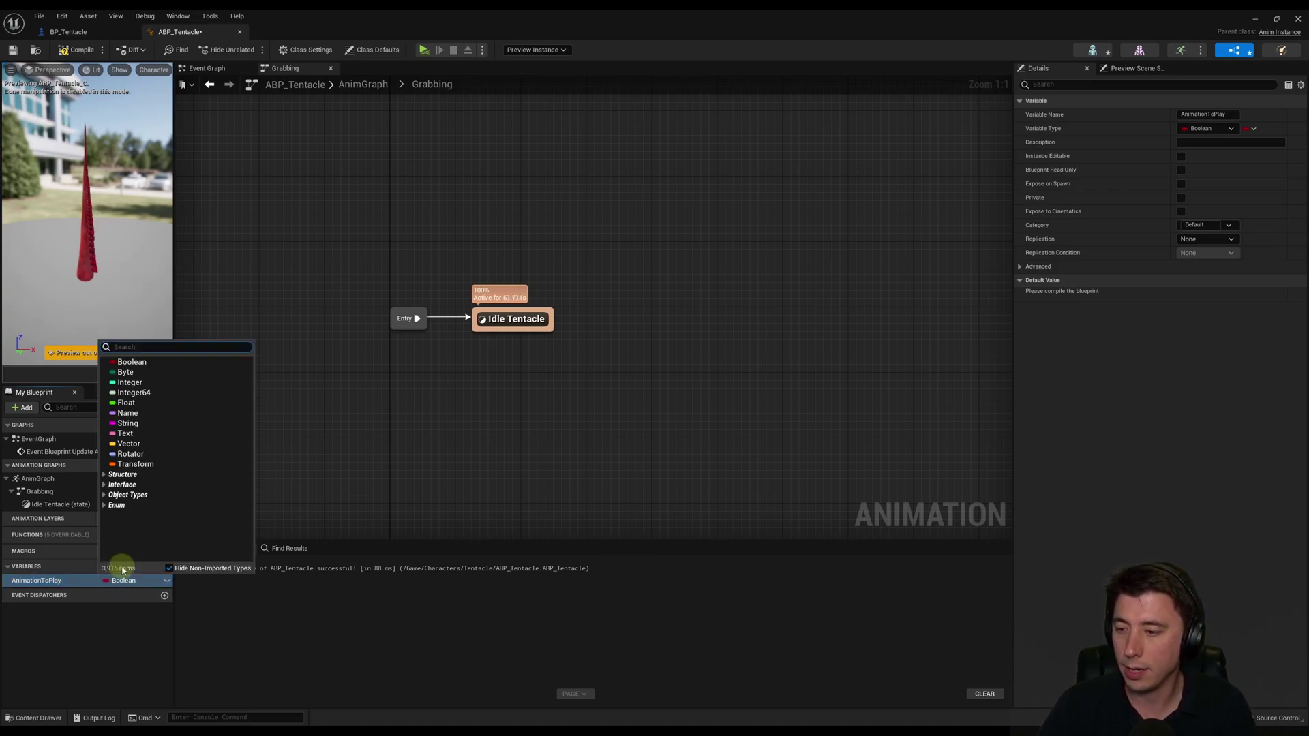
left_click(129, 382)
Step: Add states named TentacleGrab1 and TentacleGrab2 to the Grabbing state machine from the two matching grab animation sequences
right_click_drag(639, 362, 534, 312)
left_click(34, 718)
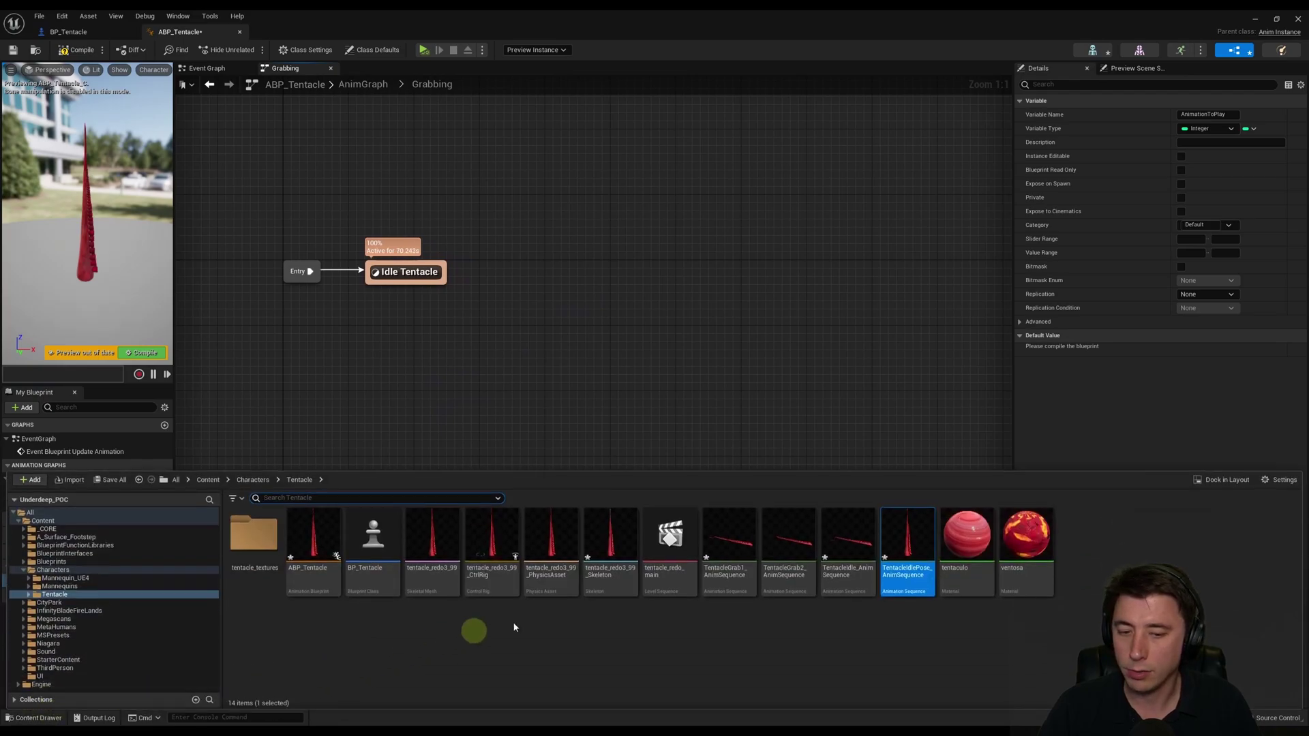
left_click_drag(727, 577, 783, 196)
key("Return")
key("ctrl+space")
left_click_drag(788, 546, 786, 324)
key("BackSpace")
key("Return")
left_click_drag(682, 329, 534, 380)
Step: Create a transition from Idle Tentacle to TentacleGrab2 with the rule AnimationToPlay == 2, and compile
left_click_drag(436, 290, 501, 370)
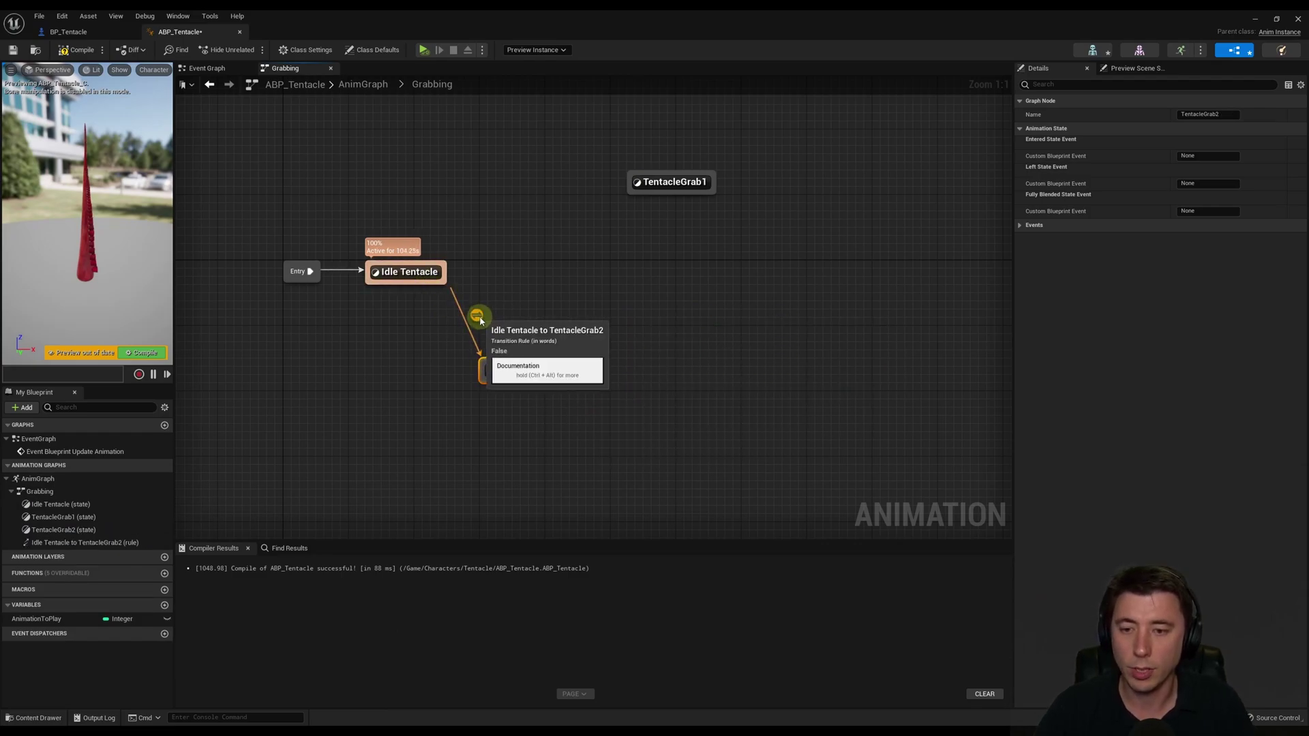
double_click(477, 315)
left_click_drag(36, 618, 360, 360, "ctrl")
left_click_drag(367, 315, 400, 325)
left_click(328, 327)
type("==")
key("Return")
left_click(421, 341)
type("2")
left_click_drag(471, 333, 578, 322)
left_click(76, 50)
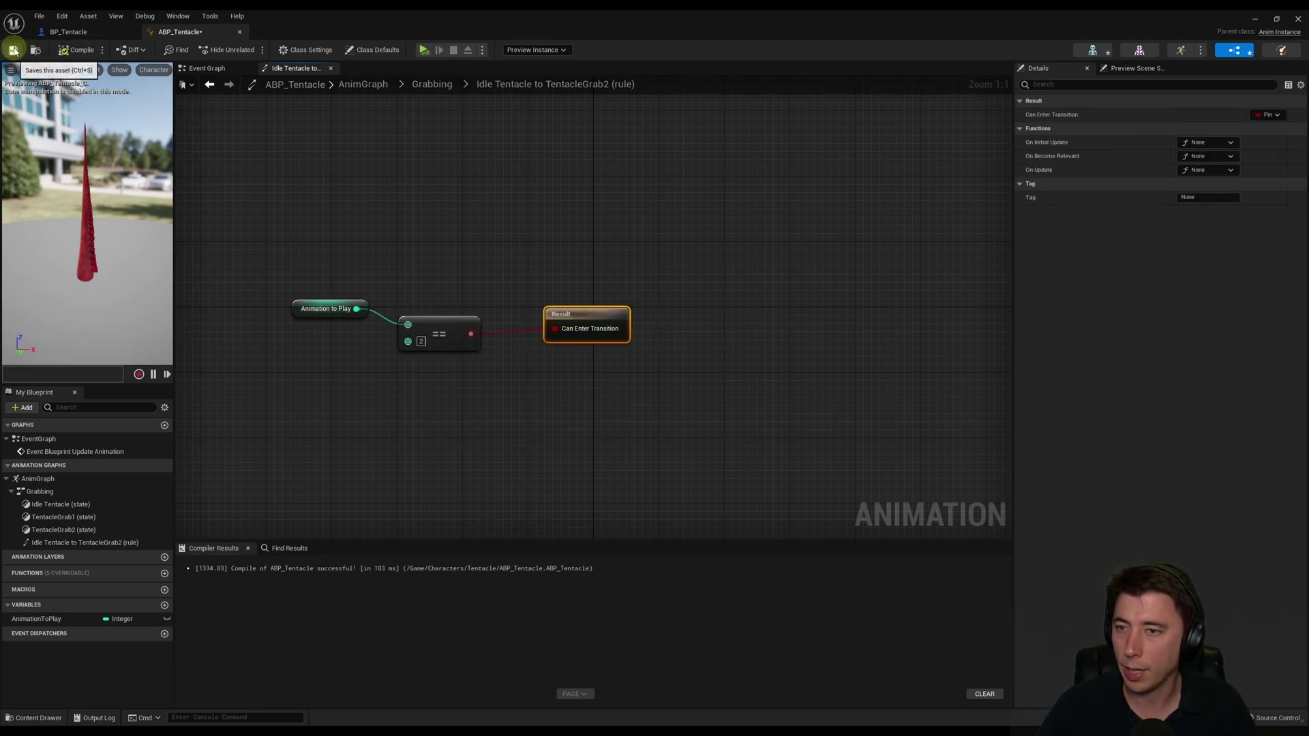
Step: Rearrange the grab states, create a transition from Idle Tentacle to TentacleGrab1 with the rule AnimationToPlay == 1, and compile
left_click(432, 83)
left_click_drag(804, 225, 674, 225)
left_click_drag(664, 413, 673, 413)
left_click_drag(581, 307, 648, 237)
double_click(593, 258)
left_click_drag(36, 632, 459, 330)
left_click(383, 326)
type("==")
key("Return")
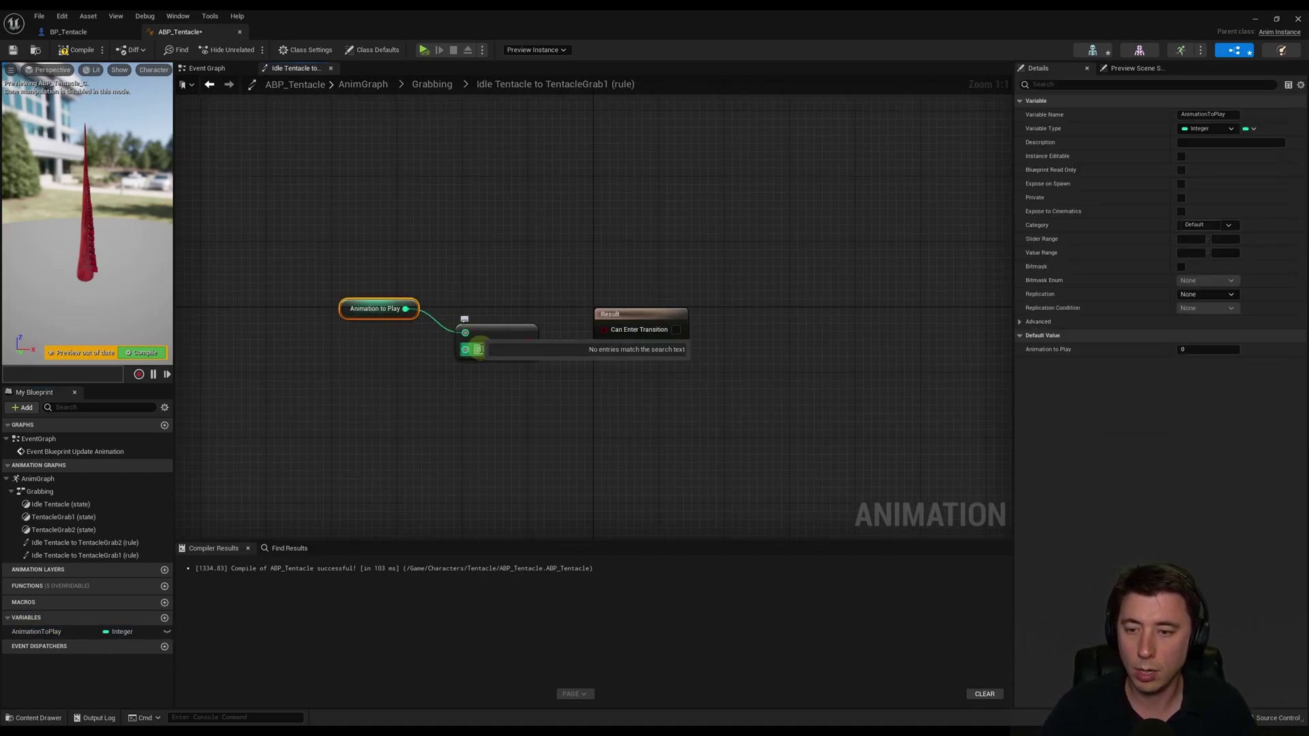
left_click(477, 350)
type("1")
left_click_drag(527, 341, 604, 330)
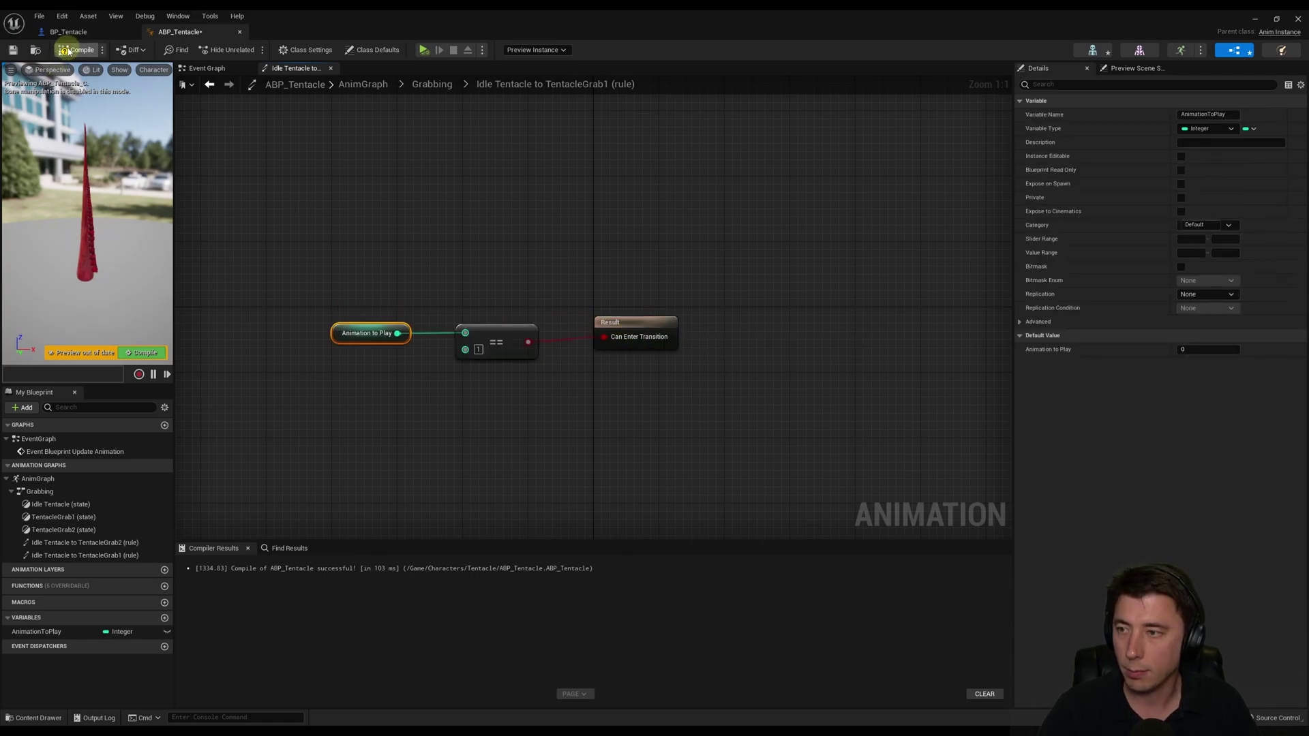
left_click(66, 51)
Step: Set the blend duration of both transitions out of Idle Tentacle to 0.5 and compile
left_click(441, 85)
left_click(665, 260)
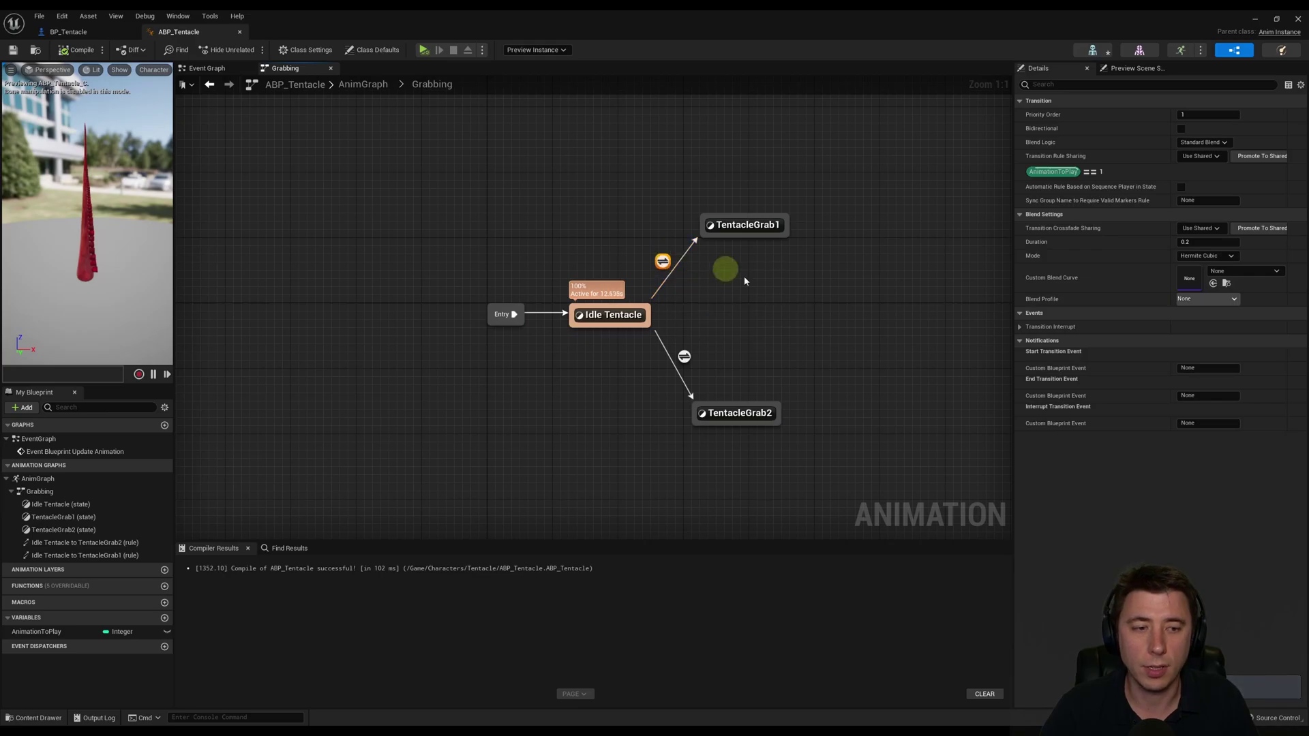
left_click(1187, 242)
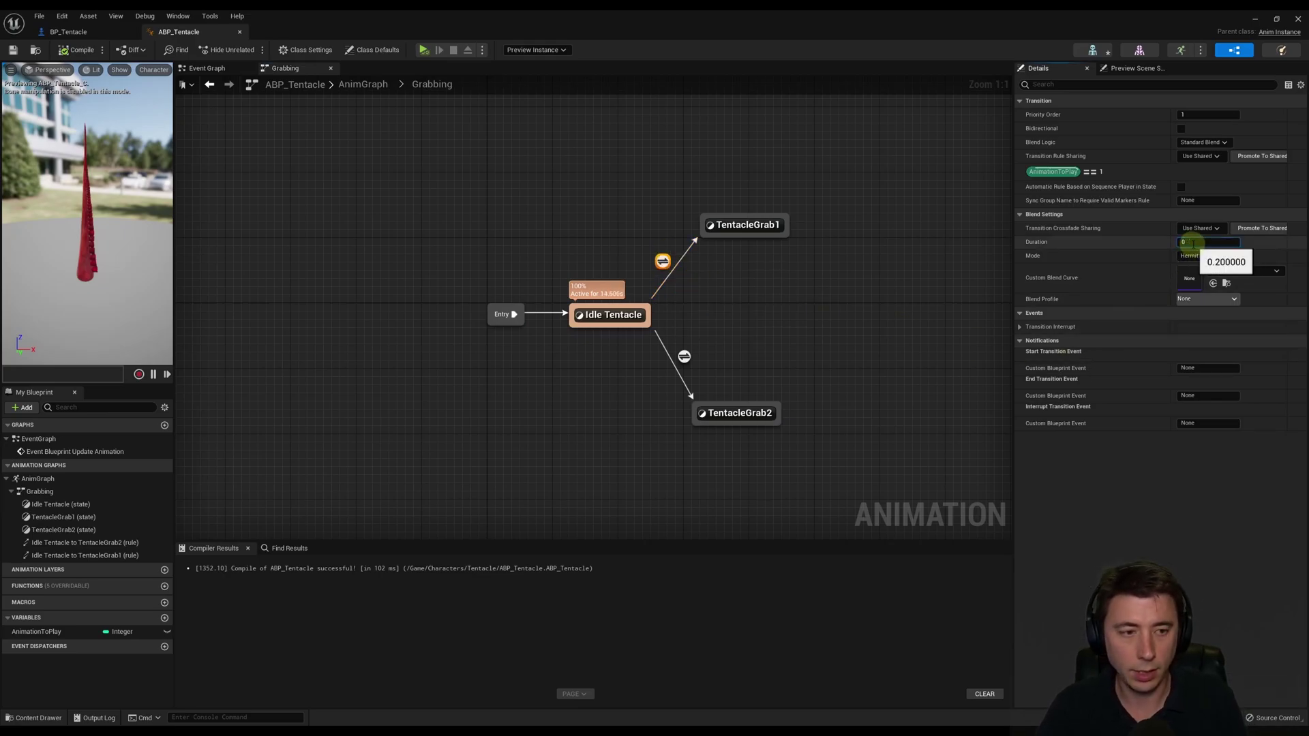
type("0.5")
key("Return")
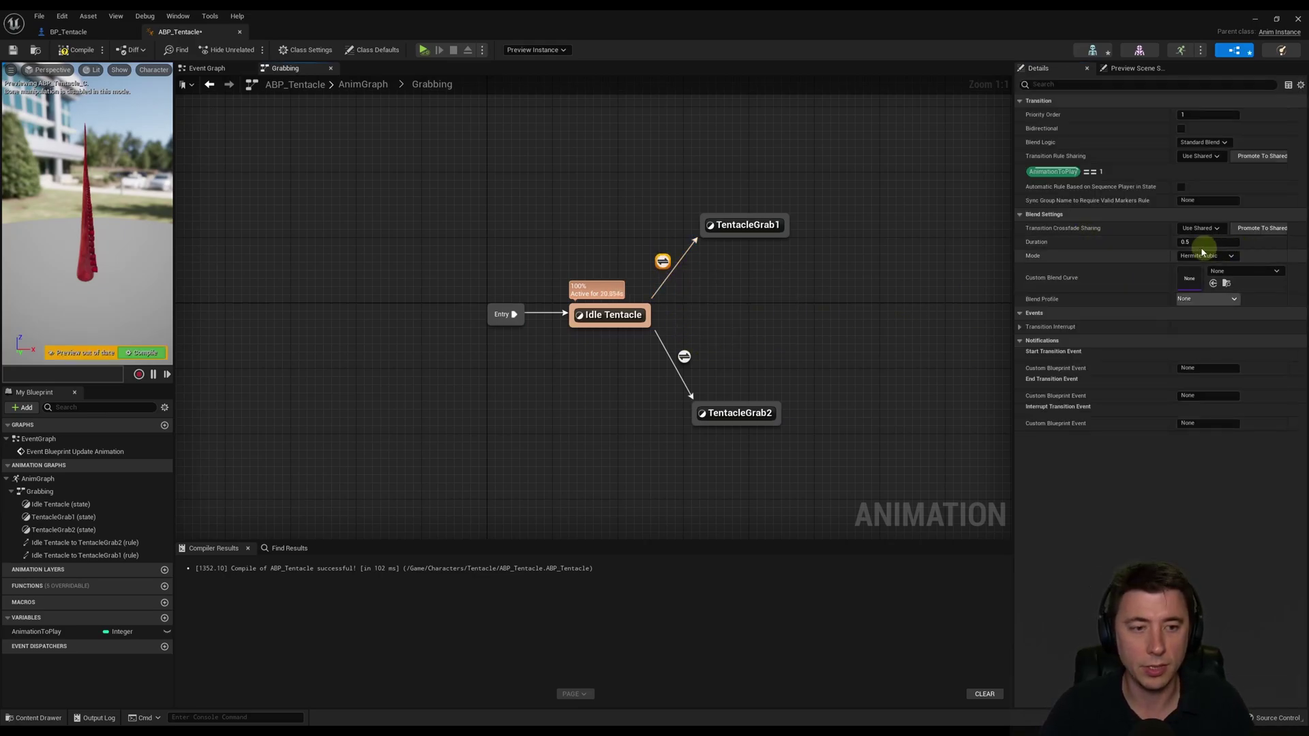
left_click(684, 356)
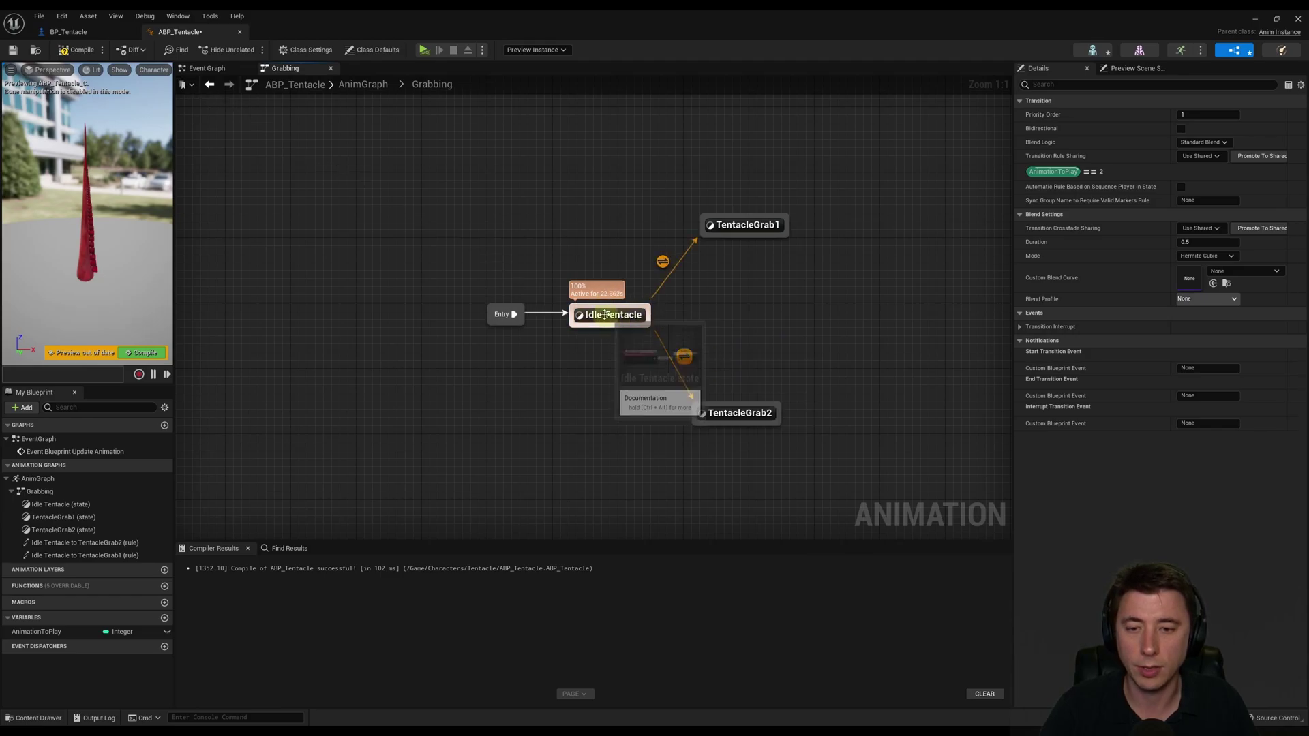
left_click(705, 339)
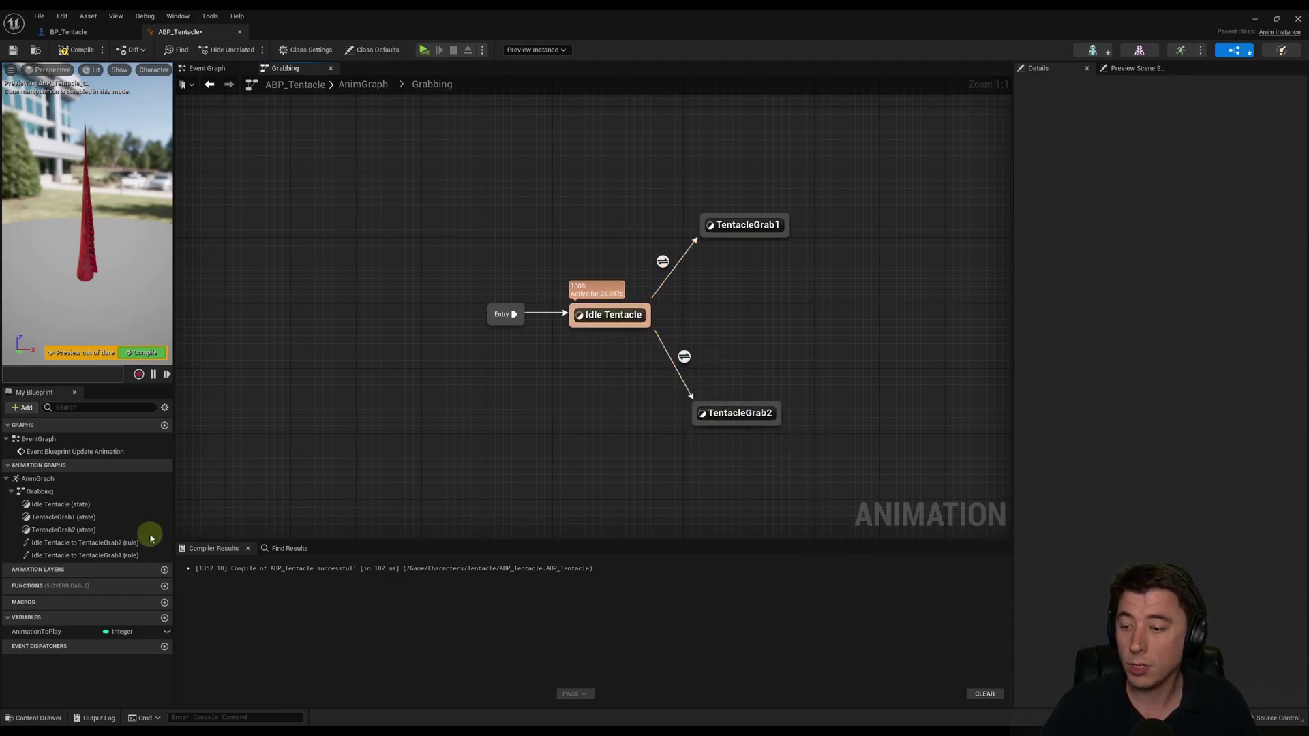
left_click(77, 50)
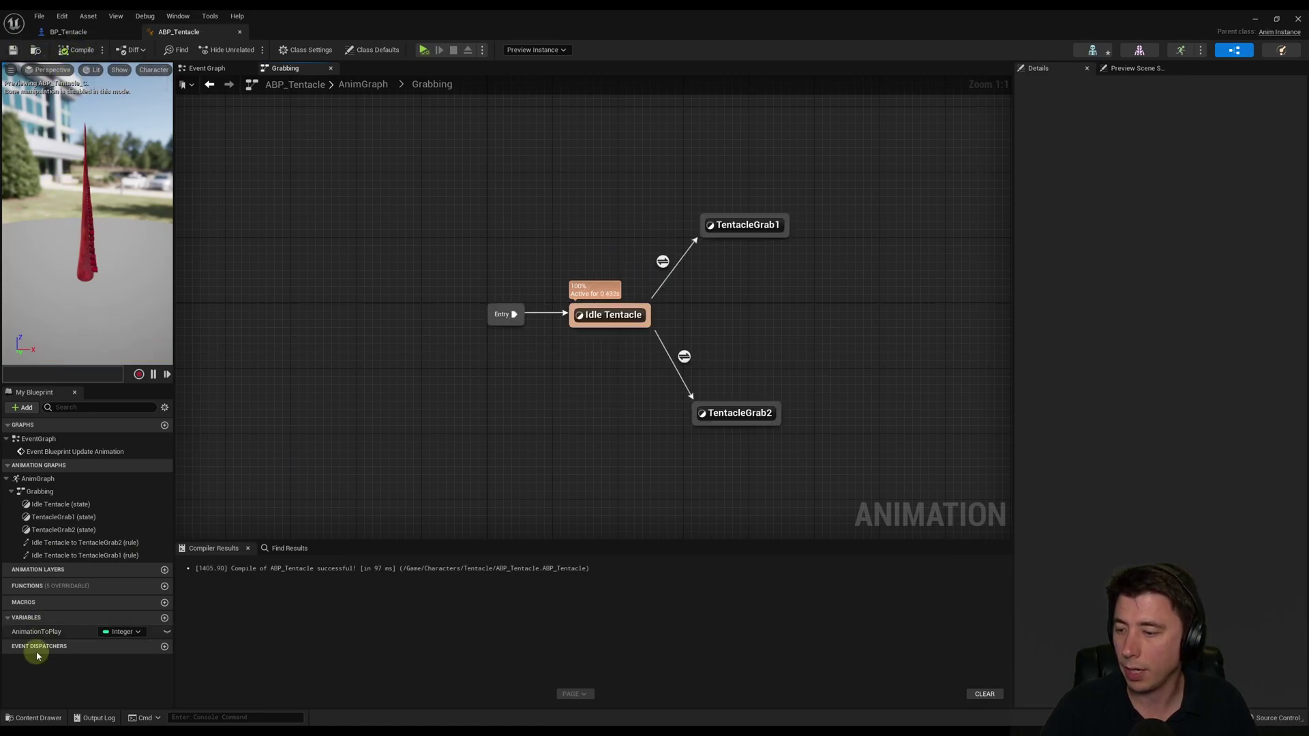
Step: Widen the preview and test the grab states by setting AnimationToPlay's default value to 1 and 2, compiling with 2
left_click_drag(174, 250, 300, 250)
left_click(42, 631)
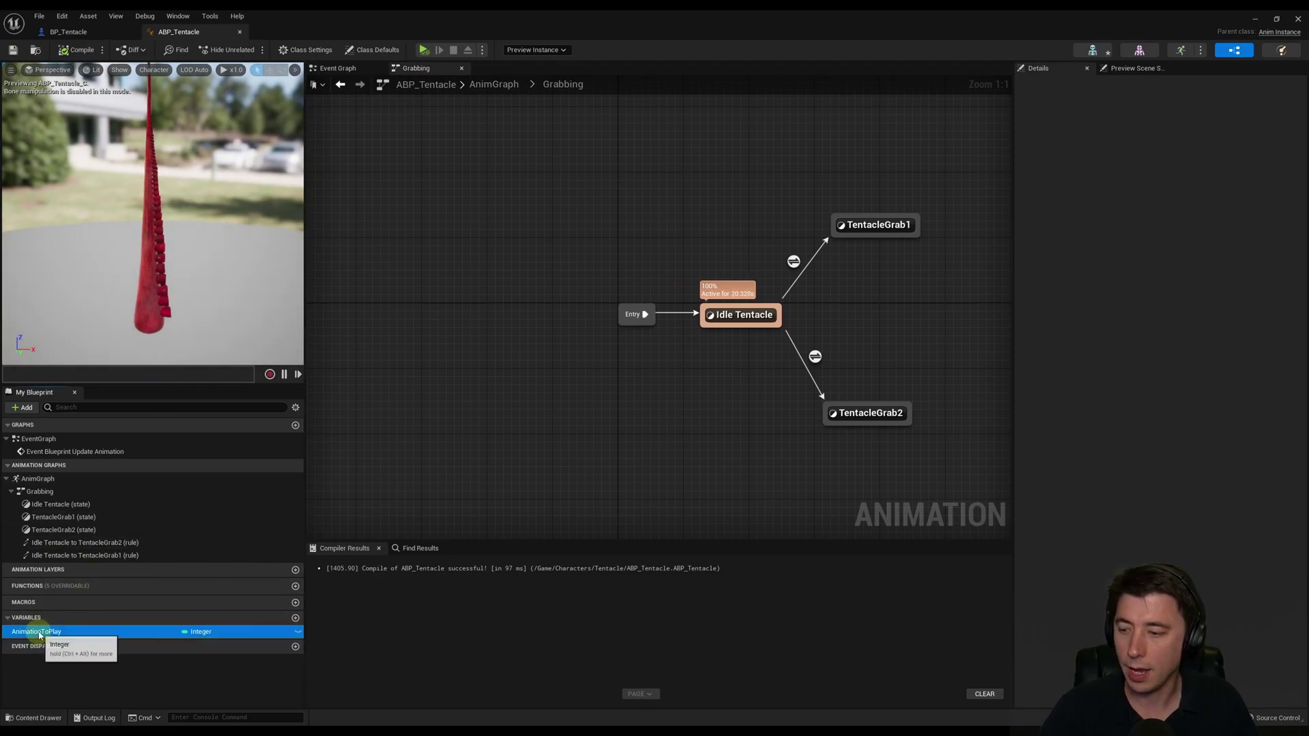
left_click(1190, 350)
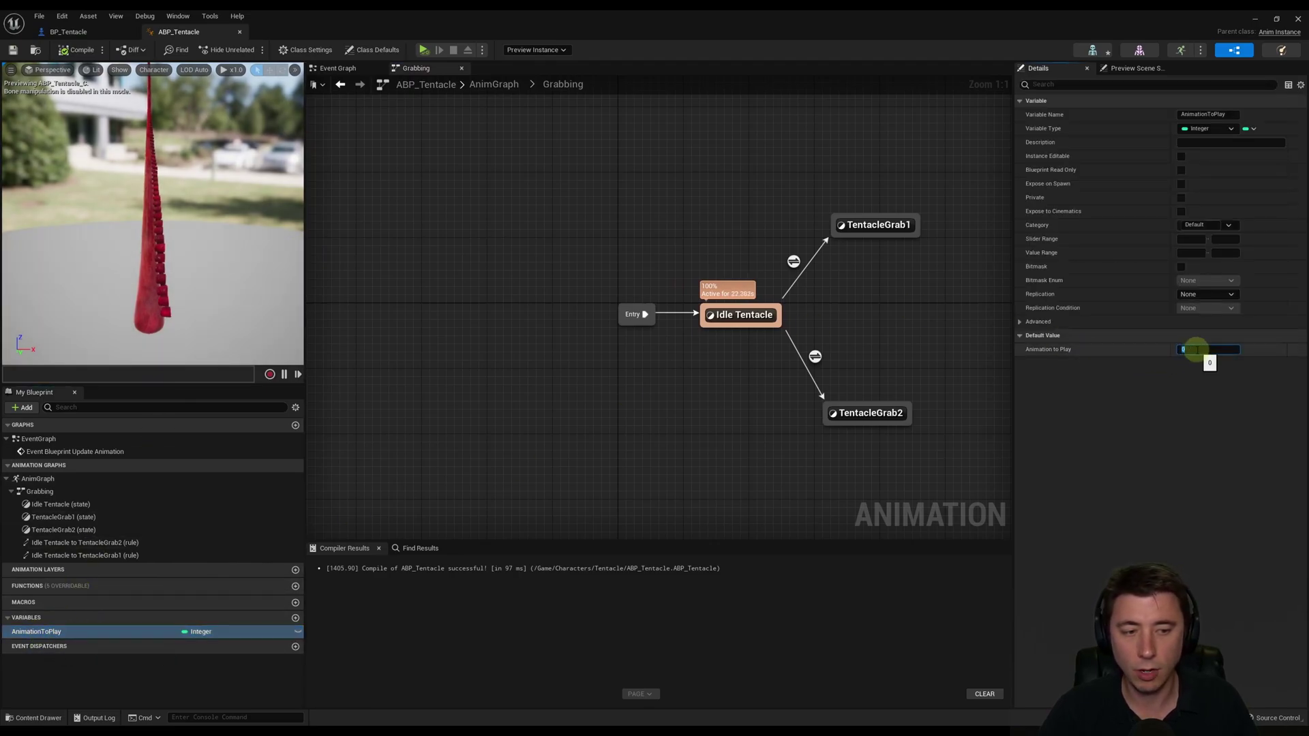
type("1")
key("Return")
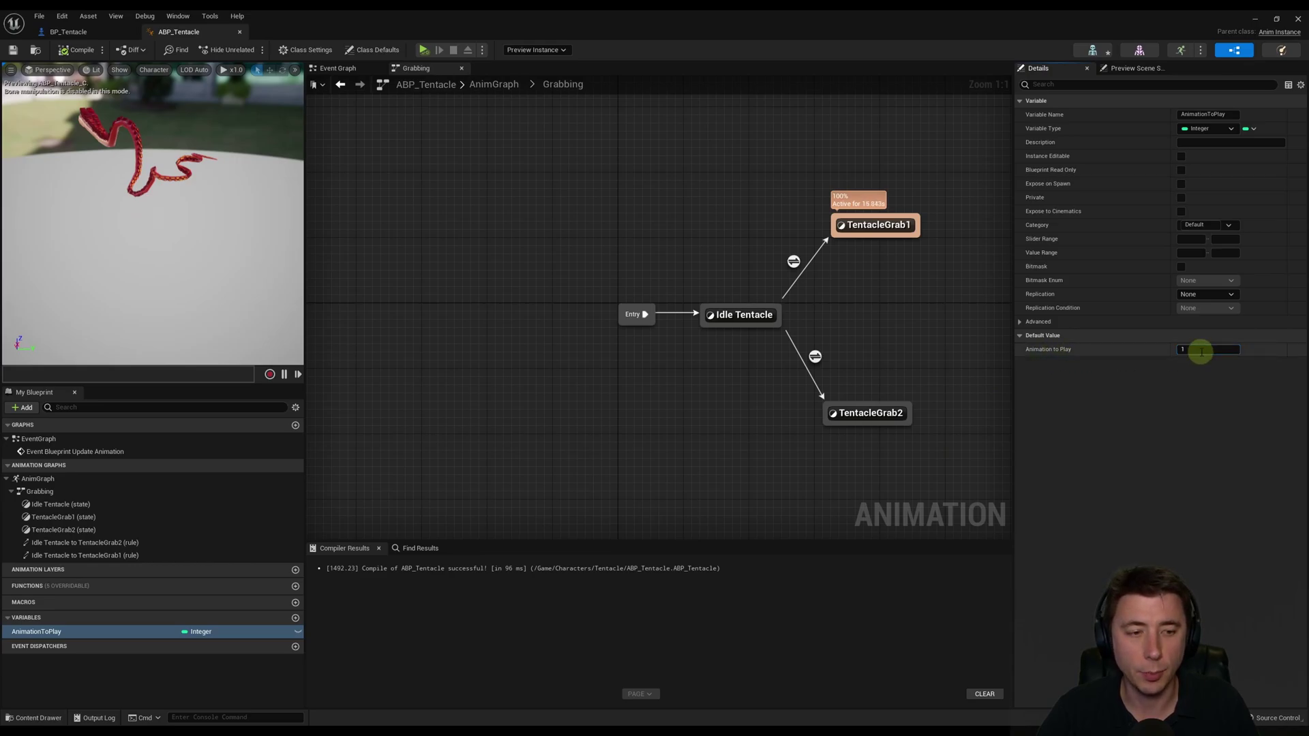
left_click(1198, 350)
type("2")
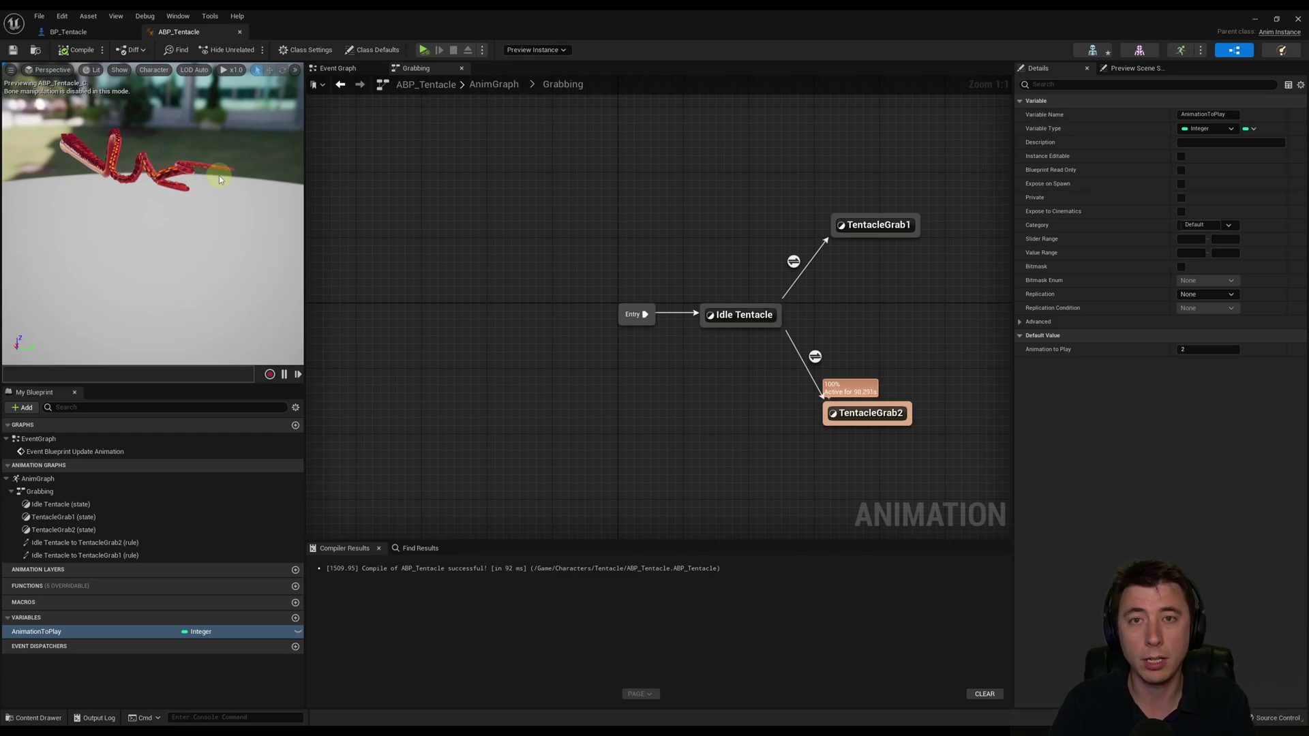
Step: Duplicate TentacleGrab1_AnimSequence in the Tentacle folder as TentacleGrab1Reverse_AnimSequence
left_click(38, 717)
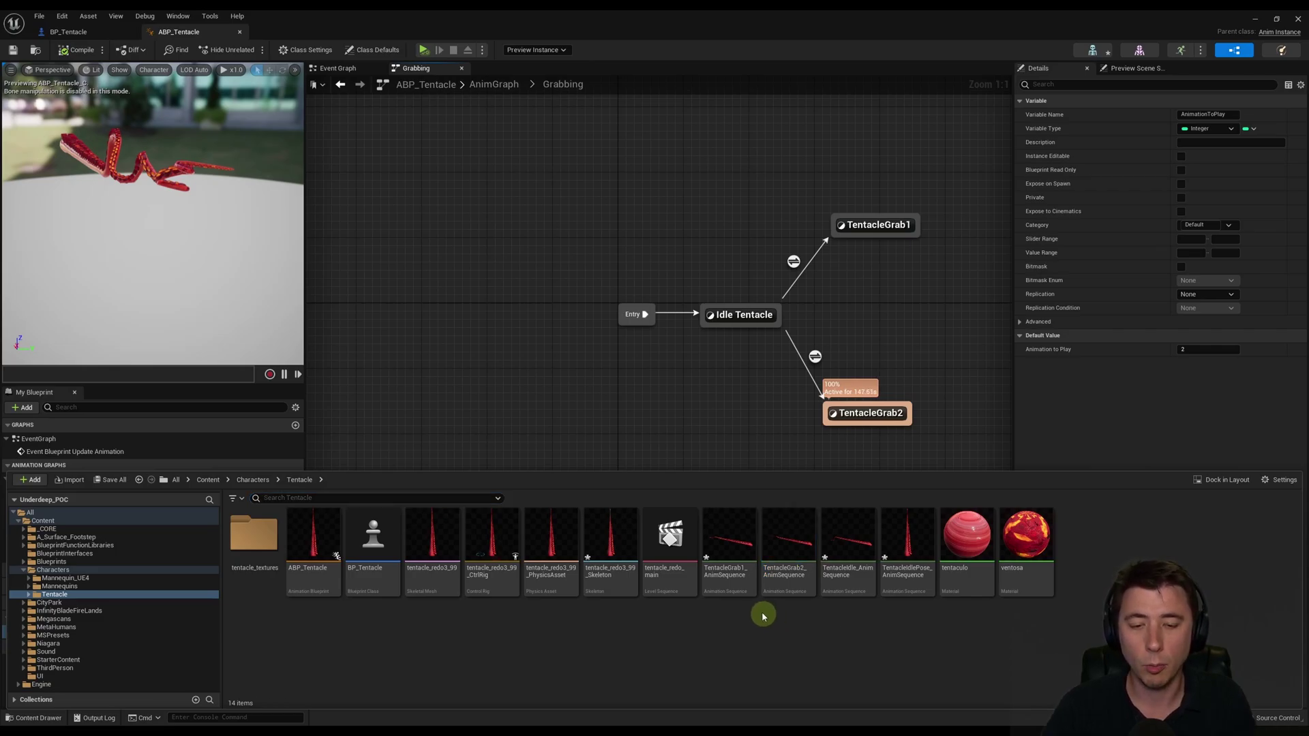
right_click(728, 581)
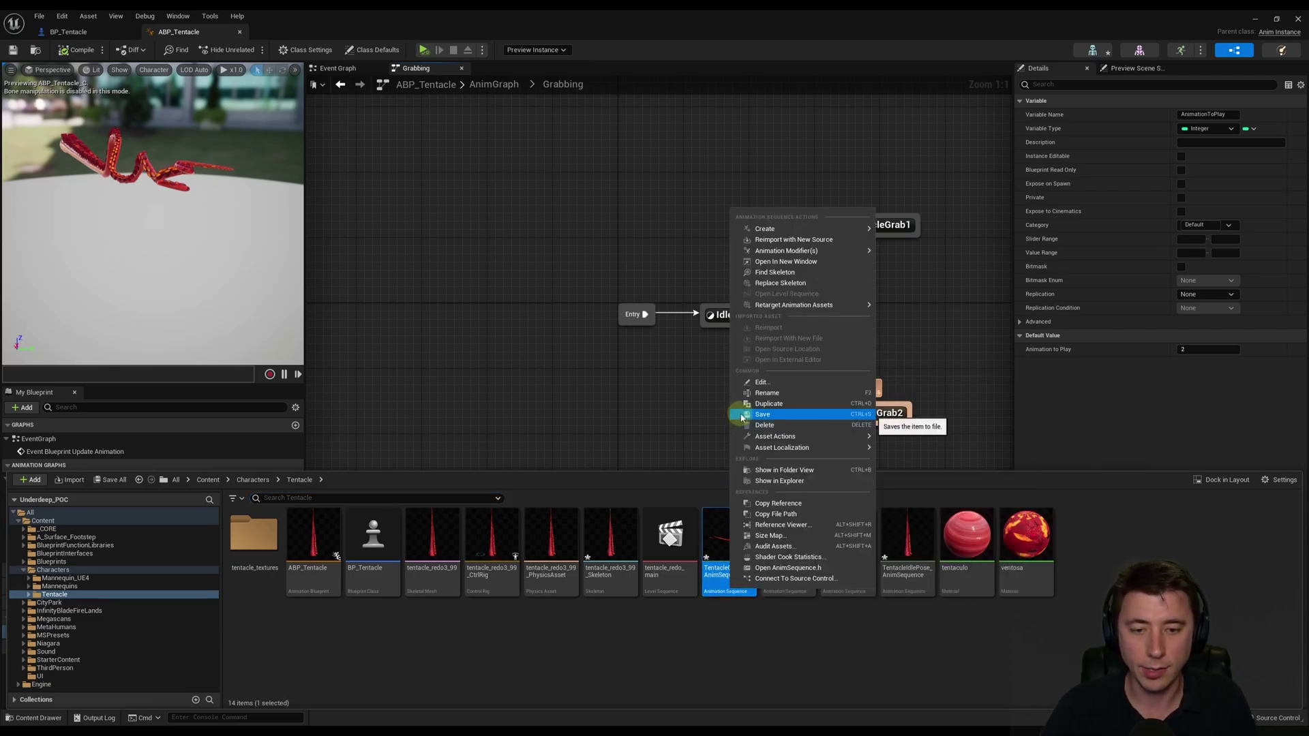
left_click(769, 403)
type("TentacleGrab1")
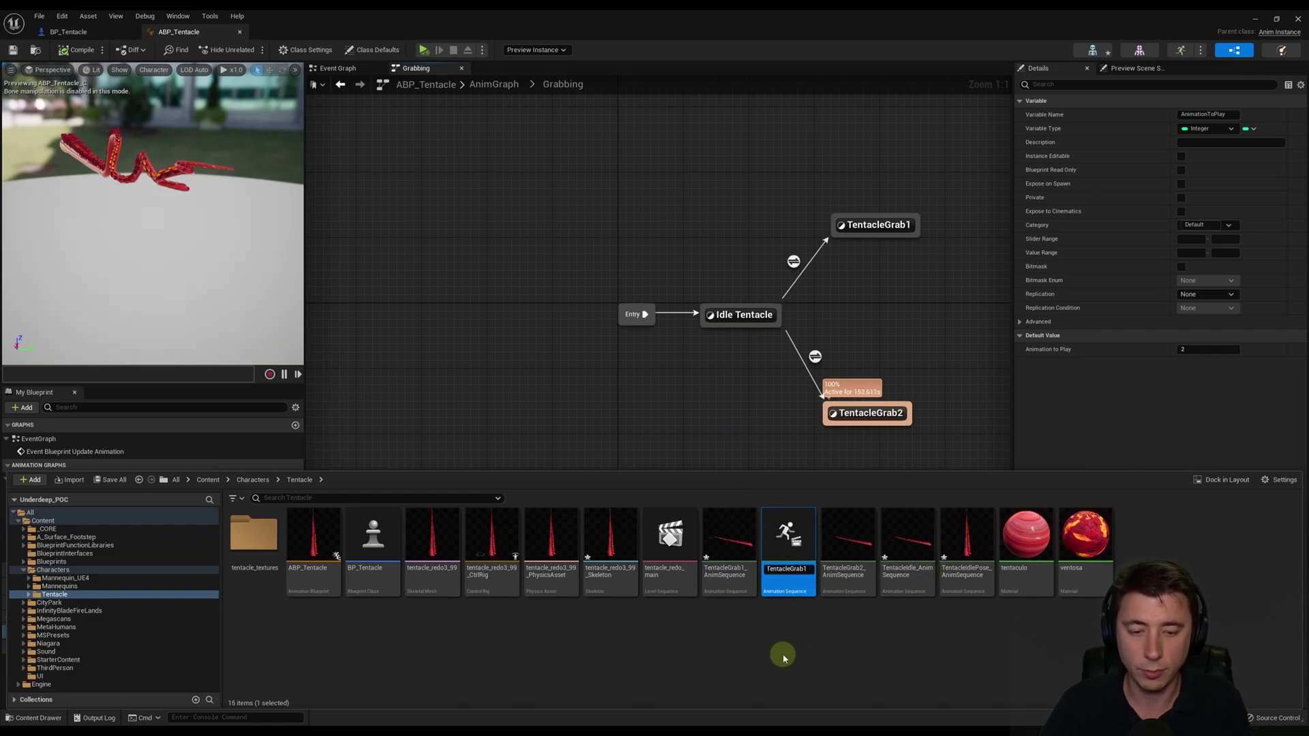
type("Reverse_AnimSequence")
key("Return")
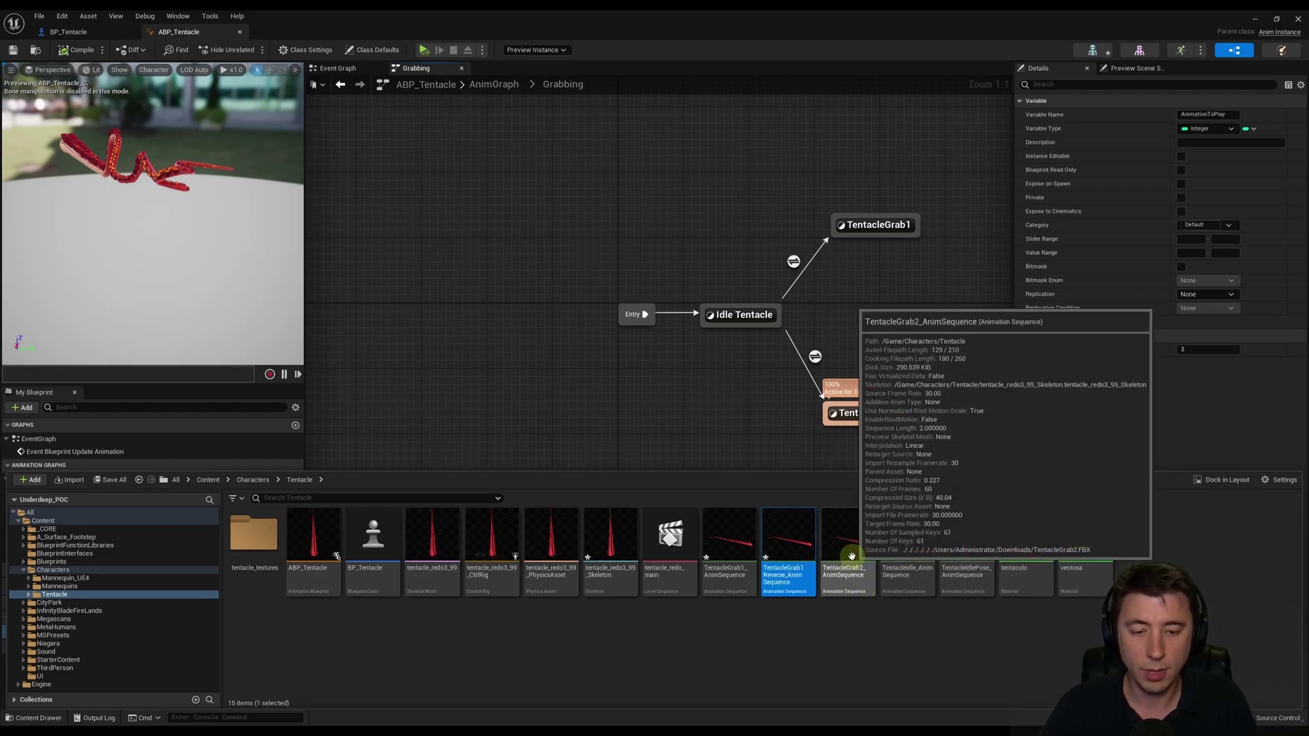
Step: Duplicate TentacleGrab2_AnimSequence in the Tentacle folder as TentacleGrab2Reverse_AnimSequence
right_click(851, 556)
left_click(914, 371)
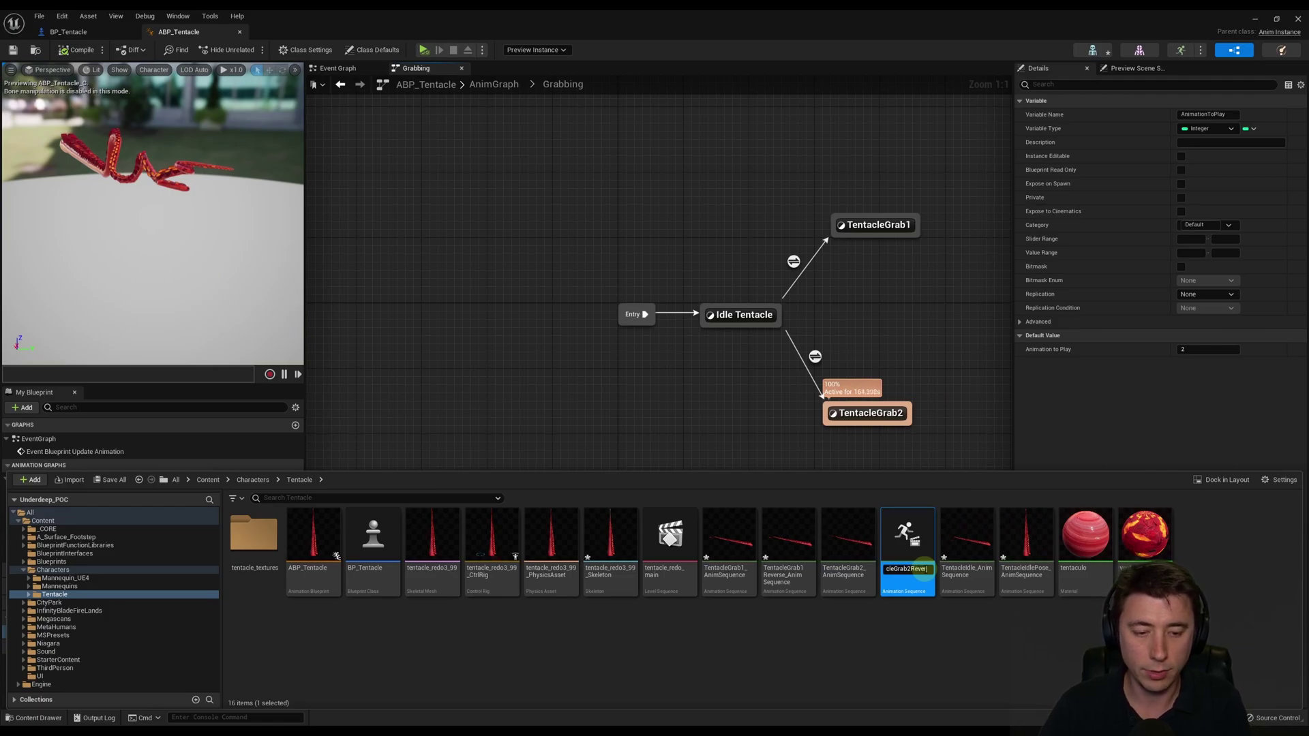
left_click(784, 573)
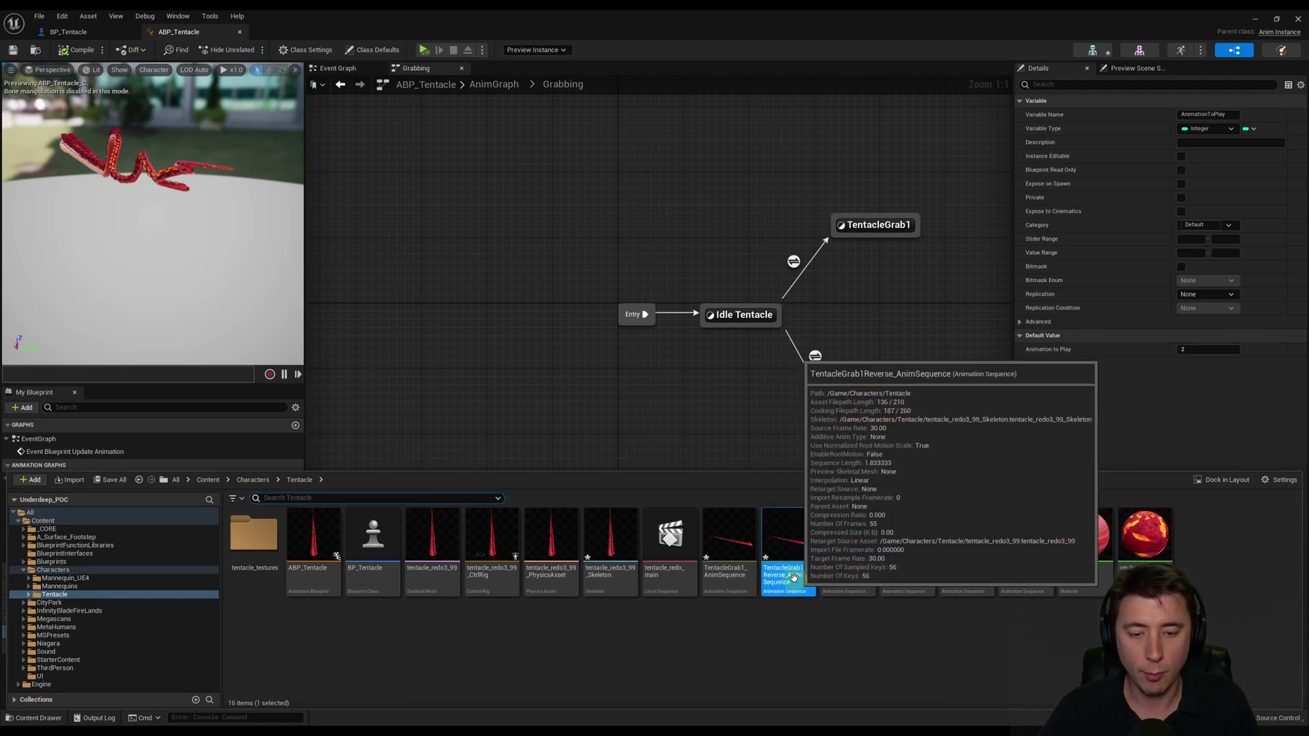
Step: Open TentacleGrab1Reverse_AnimSequence, find the frame where the tentacle has curled, and remove frames 0 to 34
double_click(791, 575)
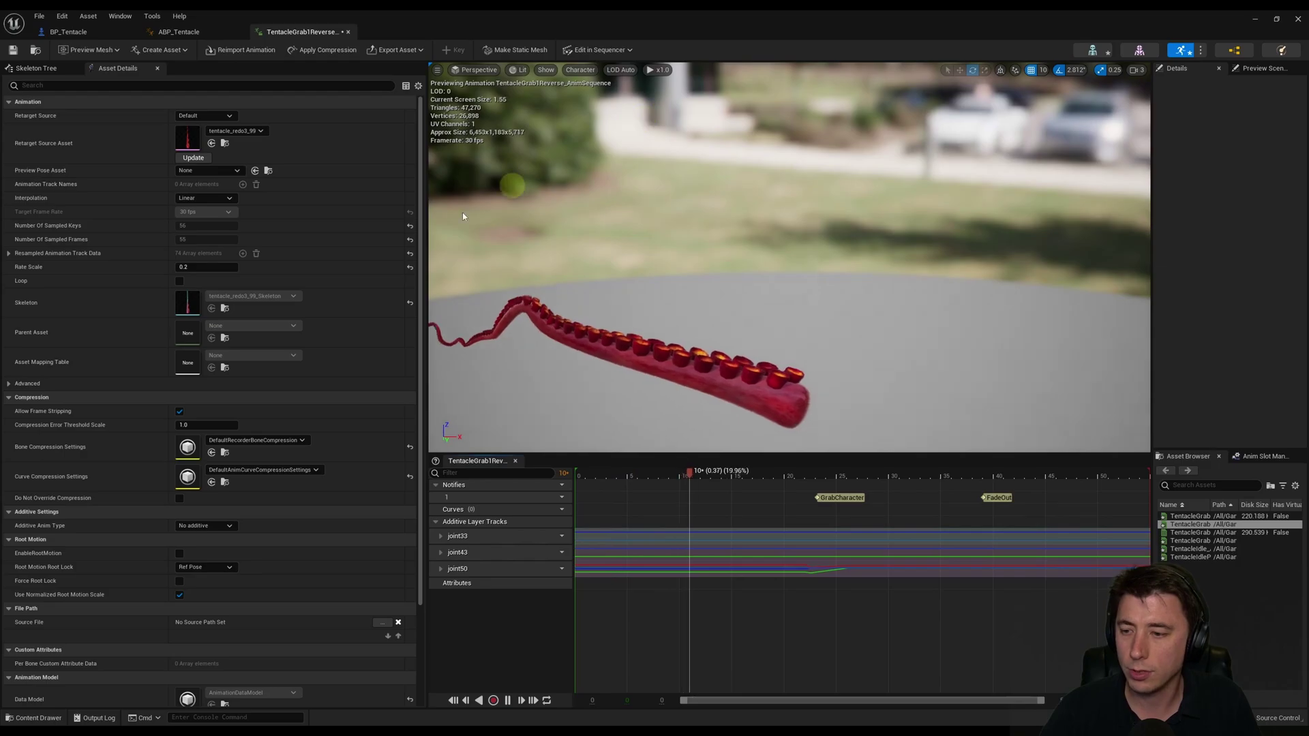
left_click_drag(722, 488, 1143, 494)
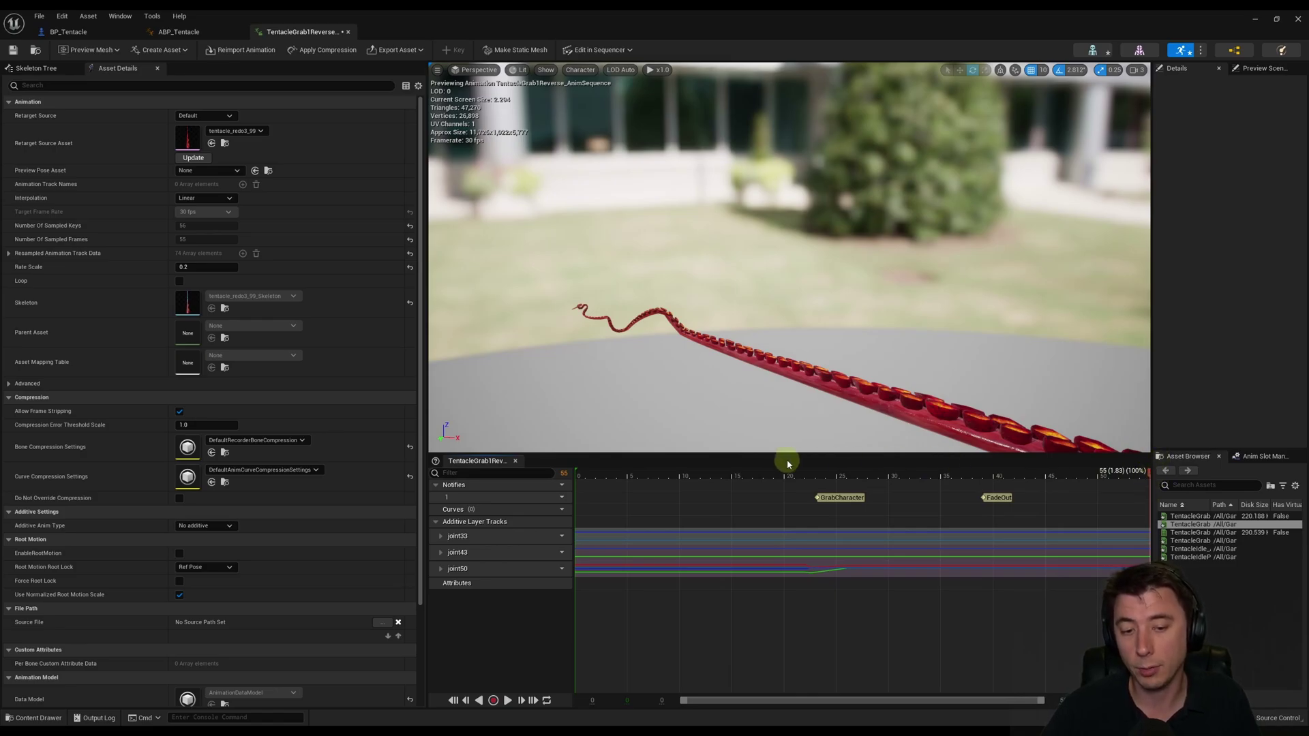
left_click_drag(822, 476, 947, 476)
mouse_move(623, 300)
right_mouse_down()
mouse_move(596, 286)
mouse_move(604, 293)
right_mouse_up()
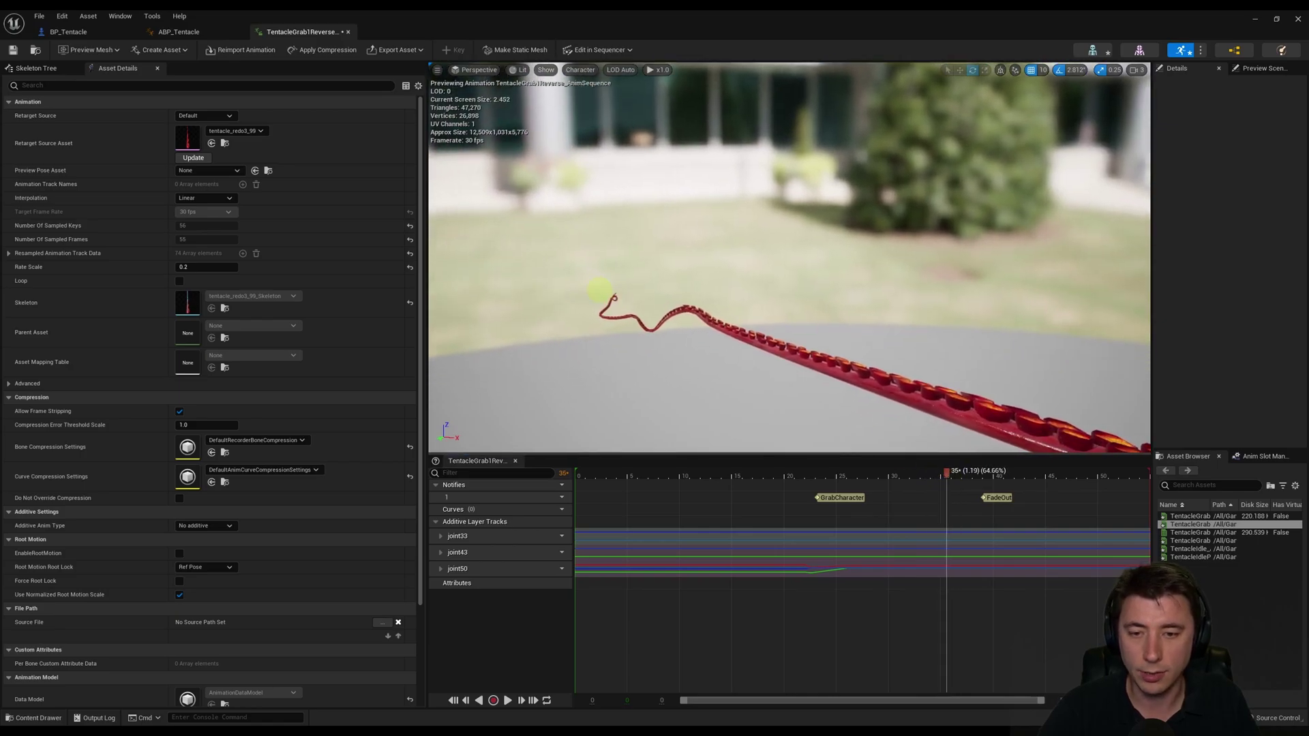
left_click(1134, 70)
right_click_drag(840, 165, 894, 199)
left_click_drag(939, 479, 936, 477)
right_click(934, 476)
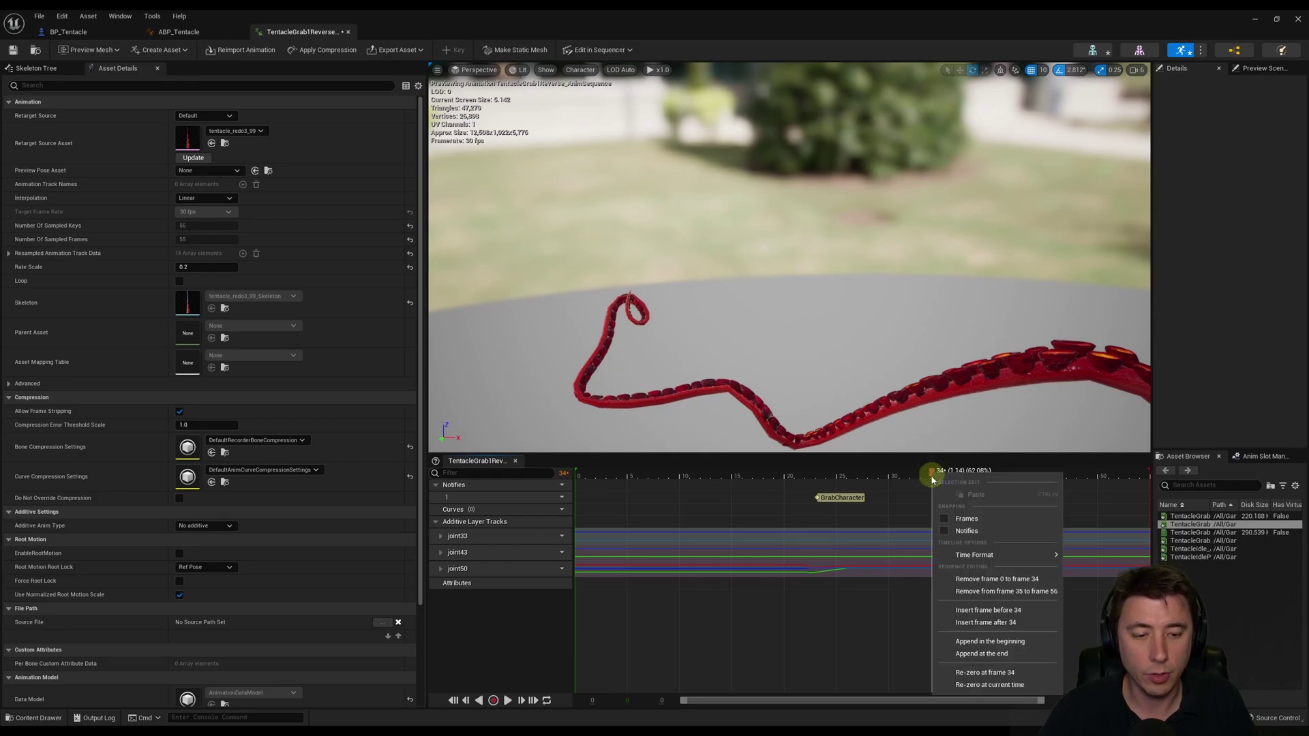
left_click(985, 581)
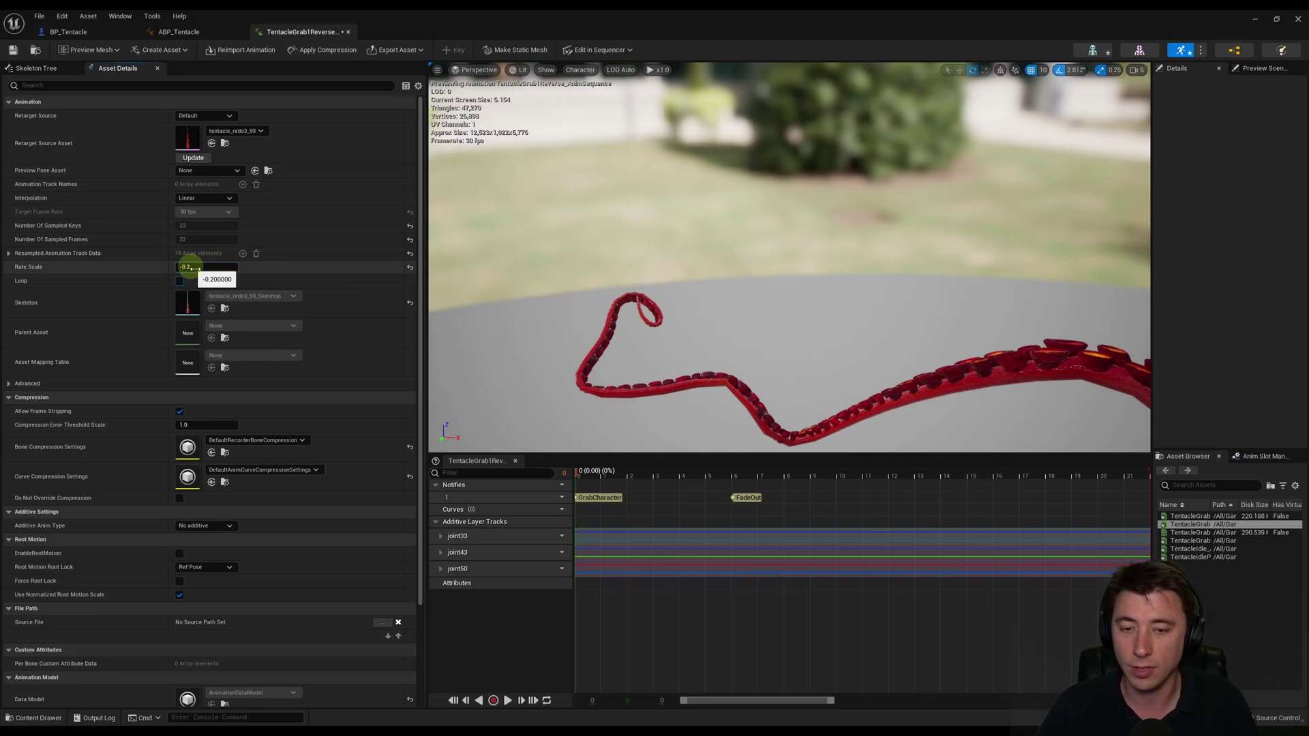
Step: Set TentacleGrab1Reverse_AnimSequence's Rate Scale to -0.2, play the preview, then save and close the sequence
left_click(506, 660)
left_click(507, 701)
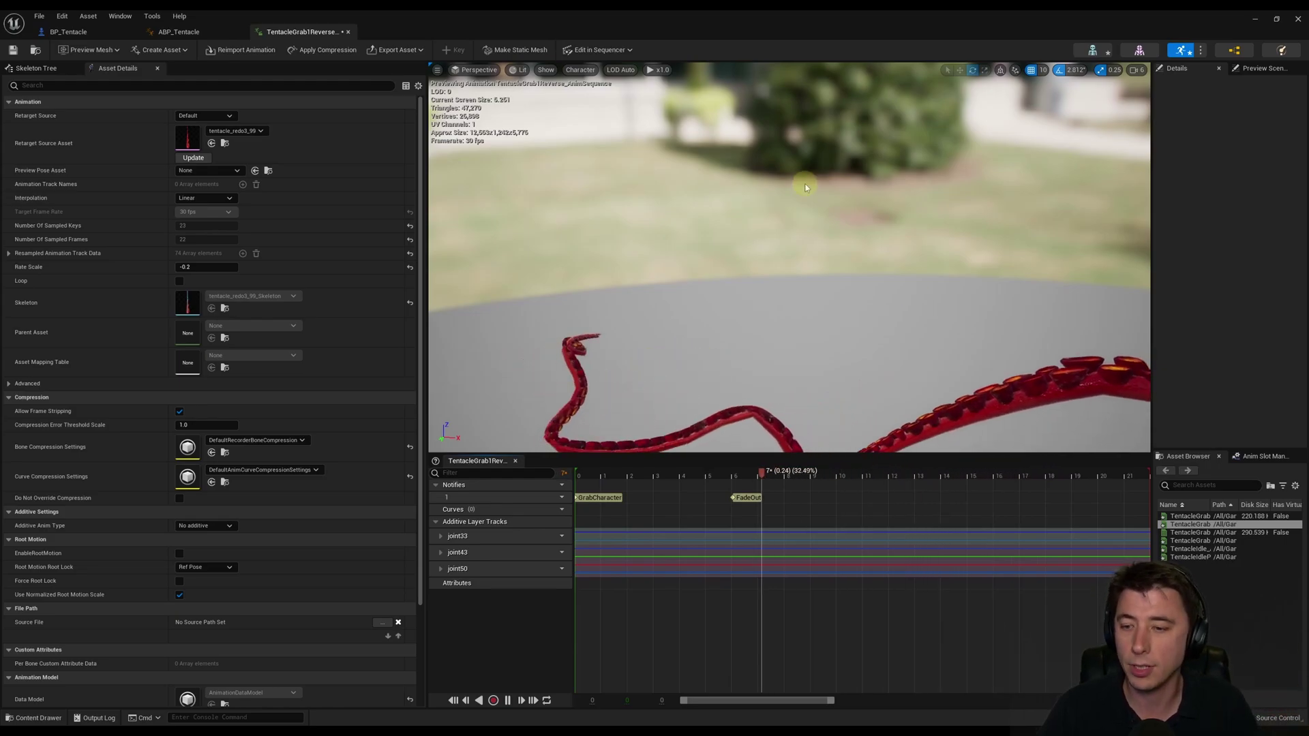
left_click(13, 49)
left_click(348, 31)
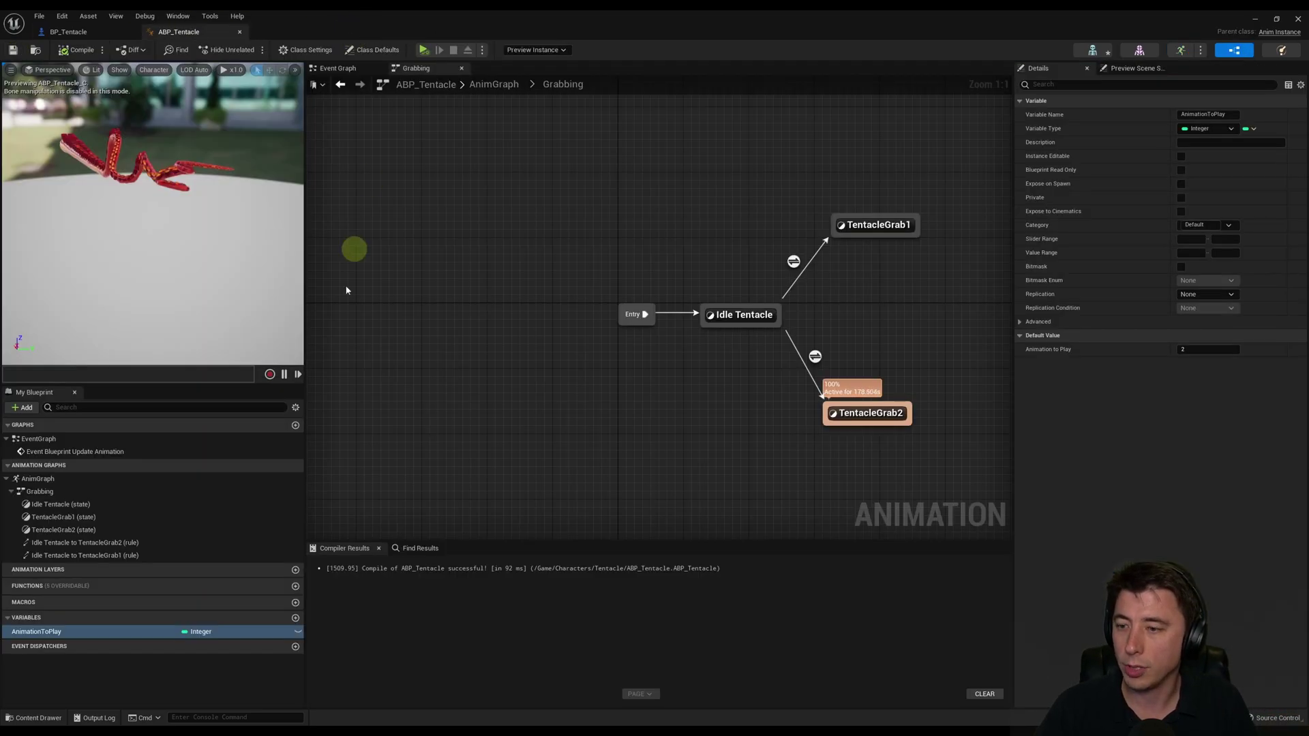
Step: Open TentacleGrab2Reverse_AnimSequence, find the frame where the tentacle has curled, and remove frames 0 to 36
left_click(38, 718)
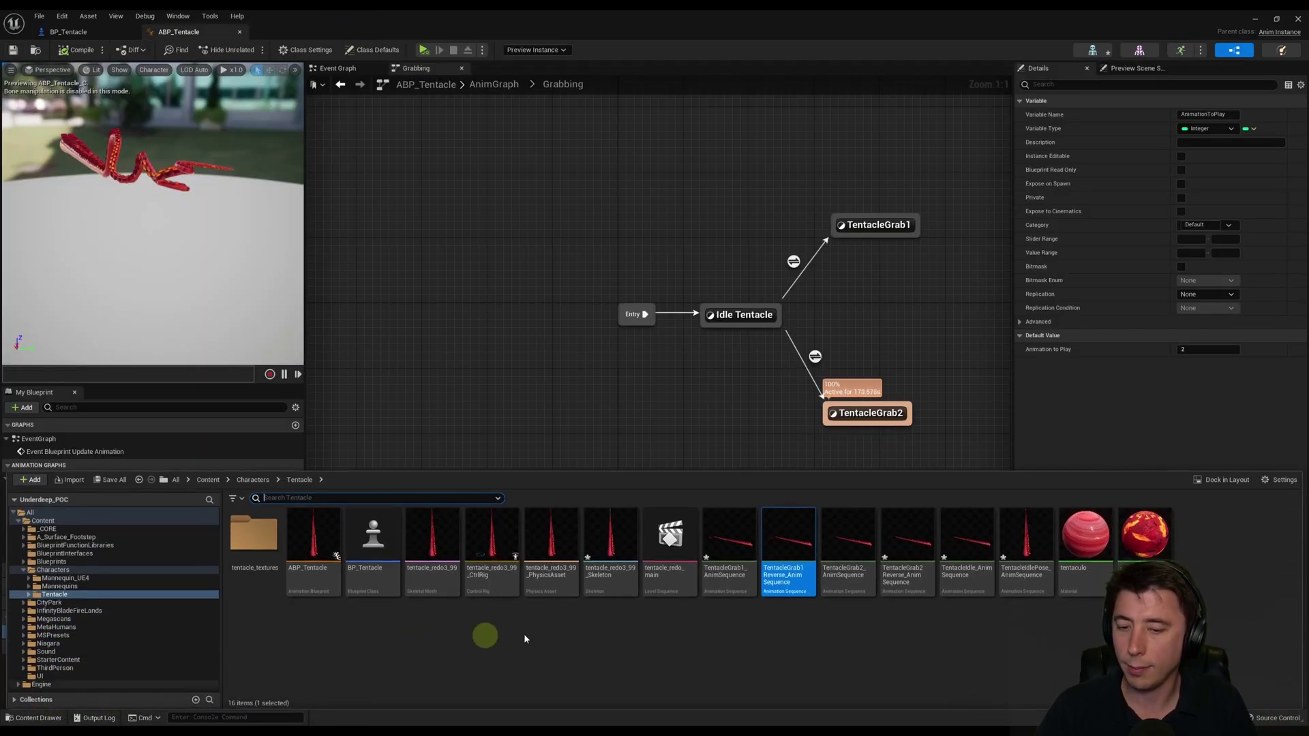
double_click(904, 546)
right_click_drag(646, 256, 765, 270)
key("a")
left_click_drag(871, 477, 904, 477)
right_click_drag(526, 272, 678, 306)
key("w")
left_click_drag(679, 307, 798, 417)
mouse_move(908, 477)
left_mouse_down()
mouse_move(896, 473)
mouse_move(914, 472)
left_mouse_up()
right_click(915, 475)
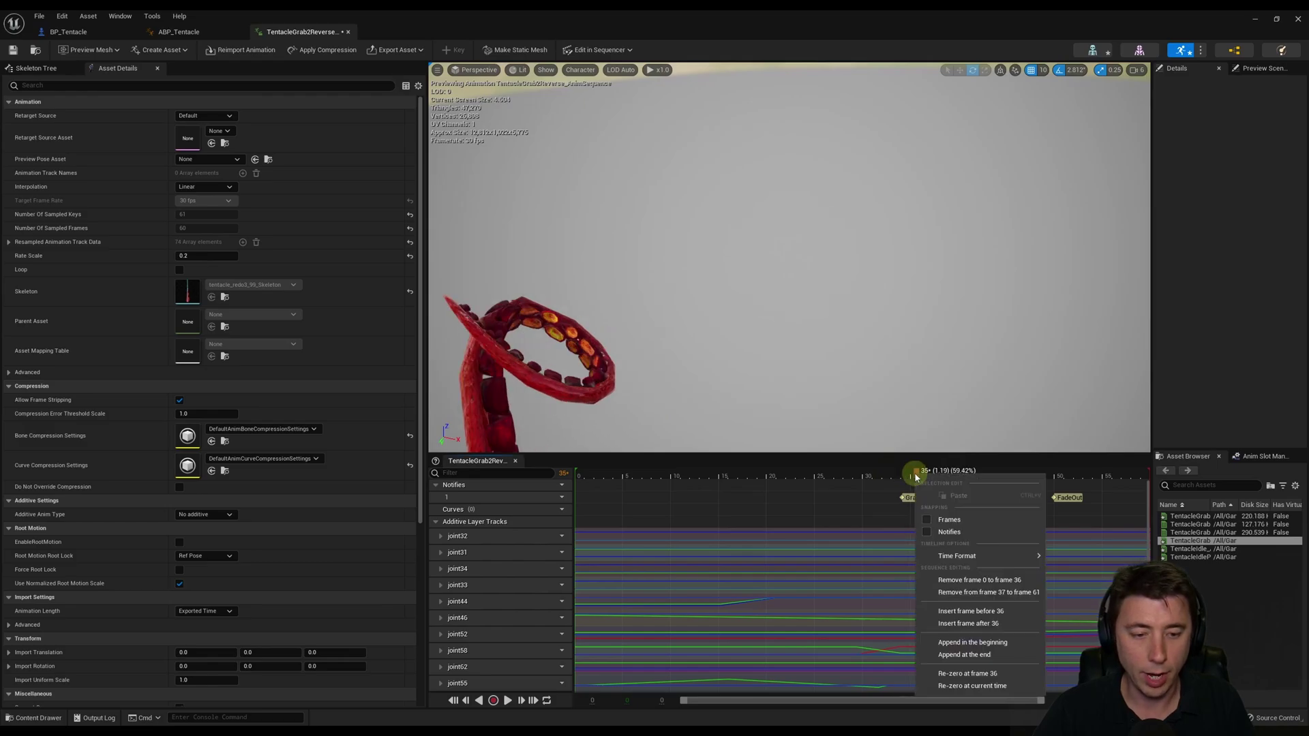
left_click(986, 582)
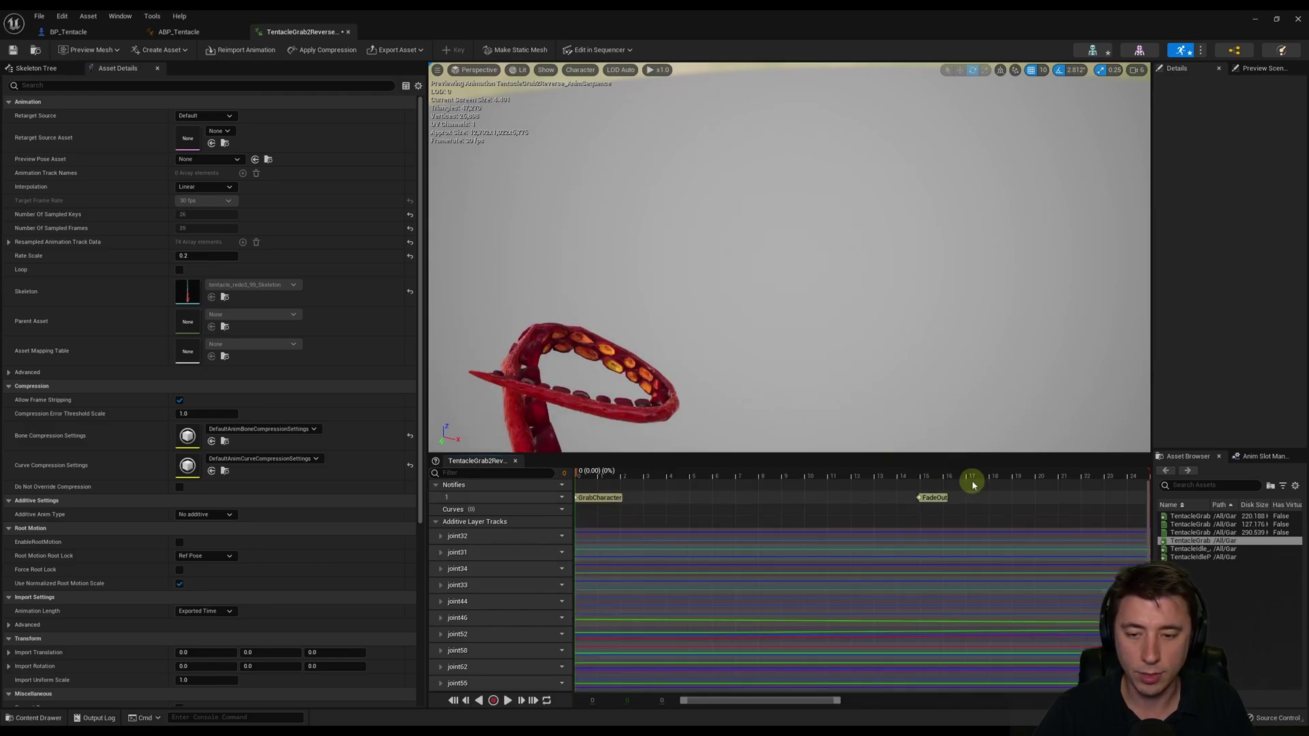
Step: Delete the GrabCharacter and FadeOut notifies from TentacleGrab2Reverse_AnimSequence, set its Rate Scale to -0.2, and save it
left_click(608, 499)
key("Delete")
left_click(931, 498)
key("Delete")
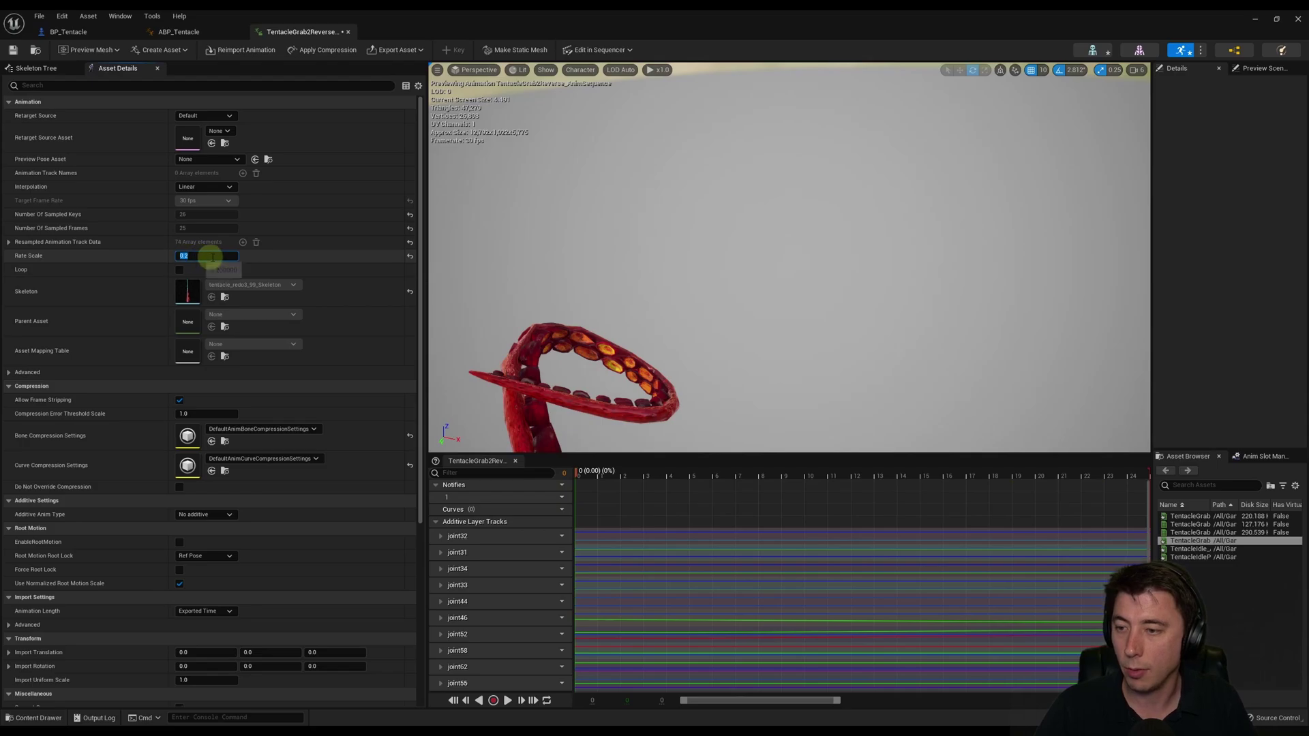
key("Tab")
left_click(39, 718)
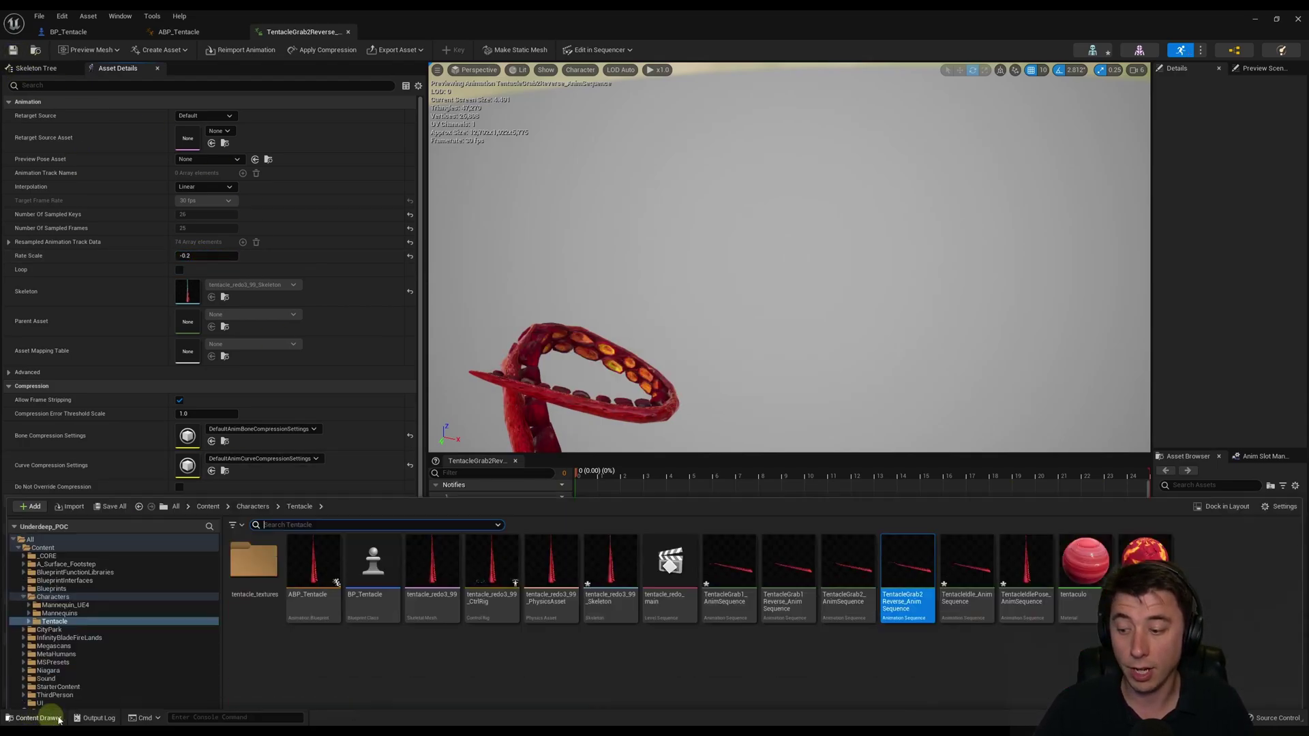
Step: Open TentacleGrab1Reverse_AnimSequence, delete its two animation notifies, then save and close the sequence
left_click(793, 574)
double_click(793, 574)
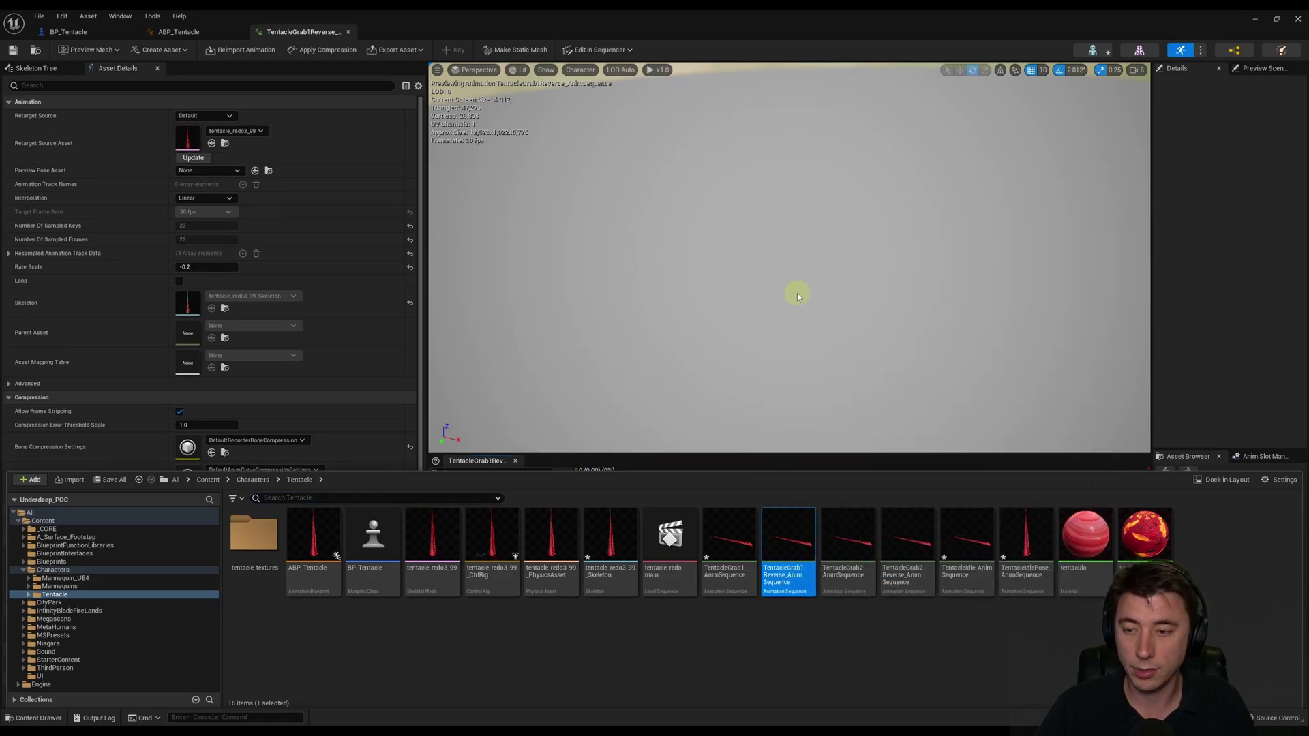
left_click(741, 498)
key("Delete")
left_click(605, 499)
key("Delete")
left_click(13, 52)
left_click(347, 32)
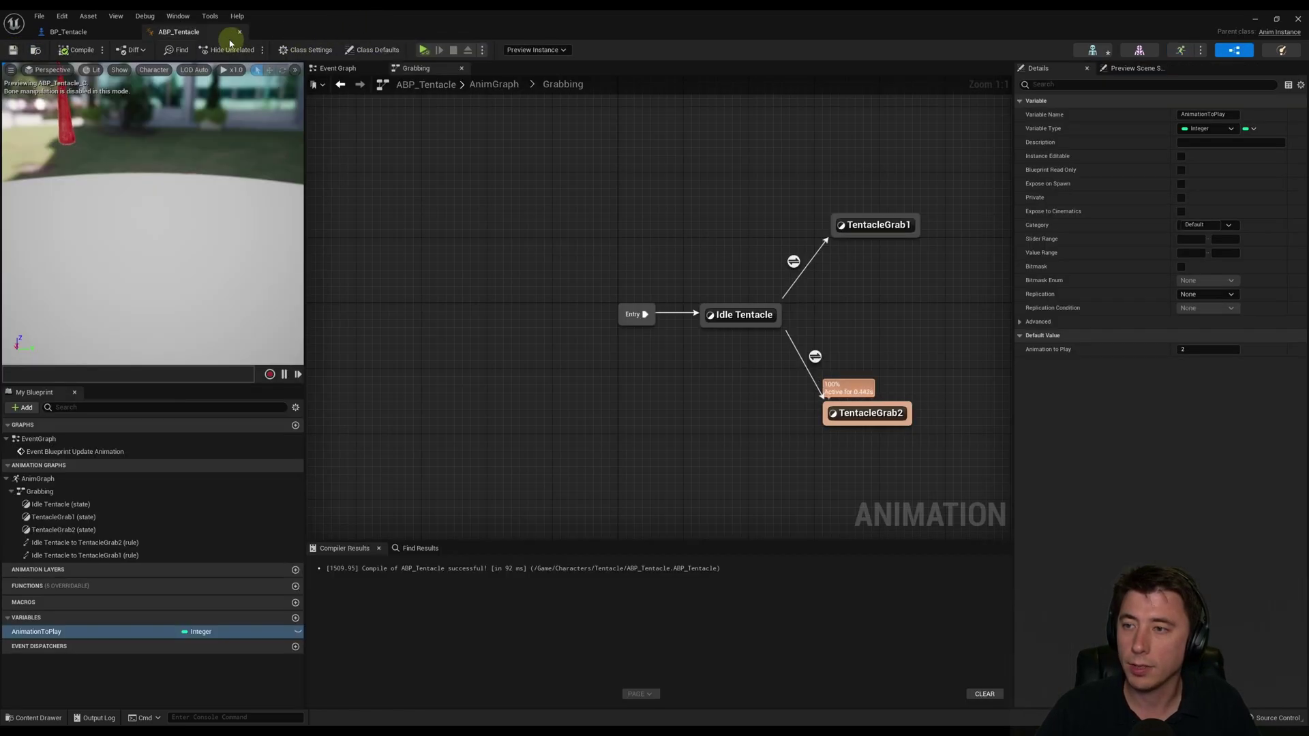
Step: Set the AnimationToPlay variable's default value to 0 in ABP_Tentacle and compile the blueprint
right_click_drag(678, 263, 482, 228)
right_click_drag(673, 263, 602, 271)
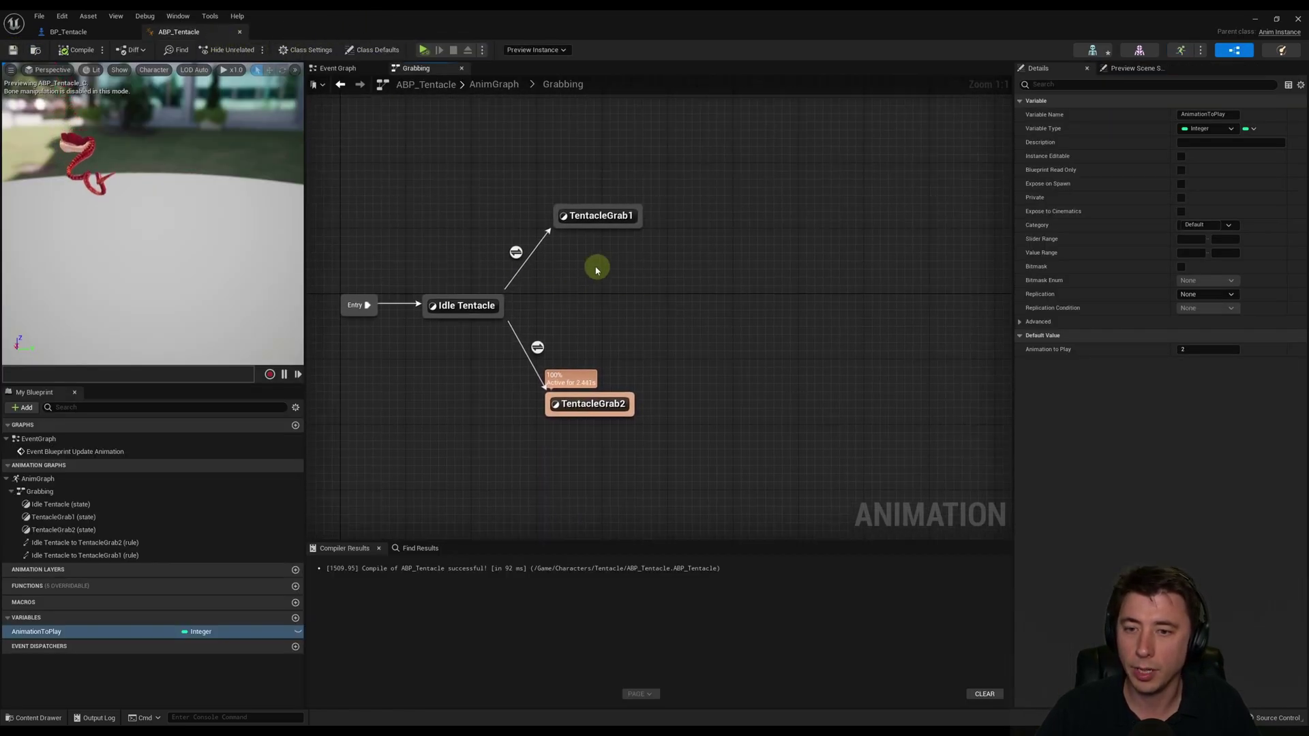
left_click(1185, 349)
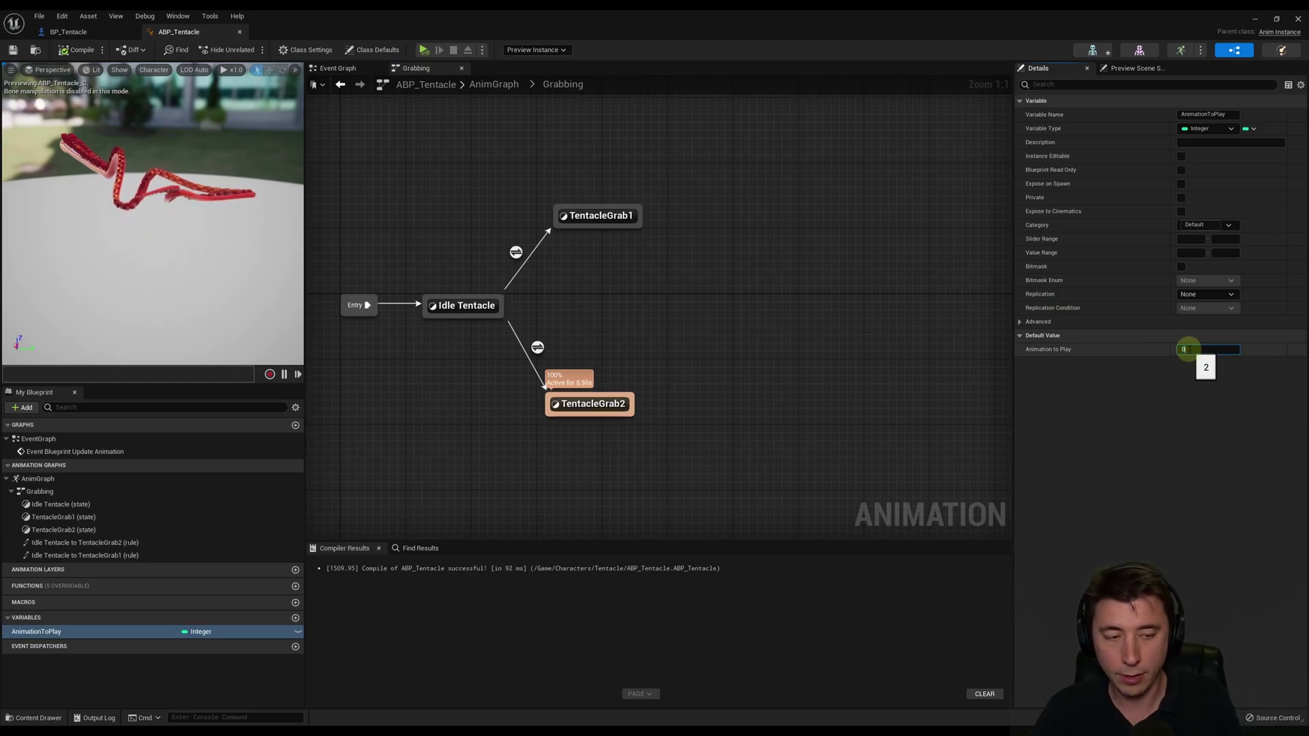
type("0")
key("Return")
left_click(76, 50)
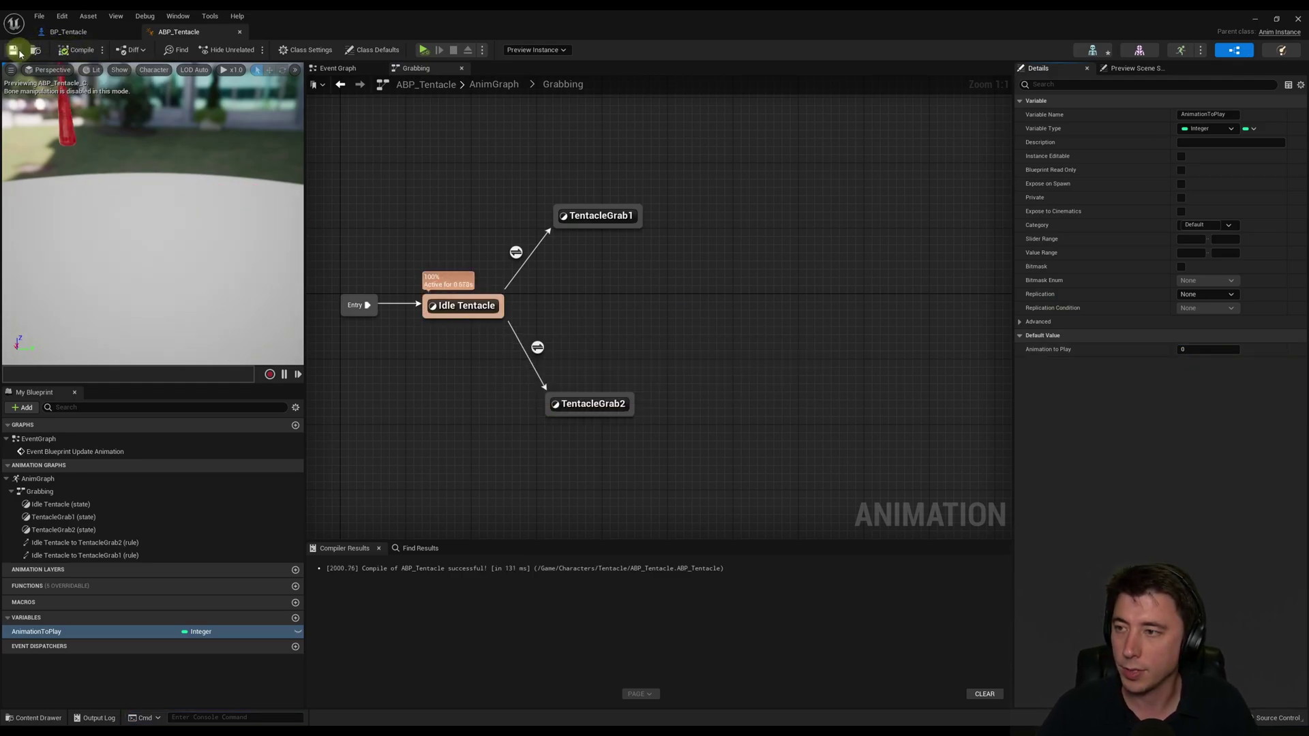
Step: Move the Idle Tentacle and both grab states farther from Entry, spacing TentacleGrab1 and TentacleGrab2 away from Idle Tentacle
left_click_drag(441, 171, 666, 521)
left_click_drag(465, 309, 605, 297)
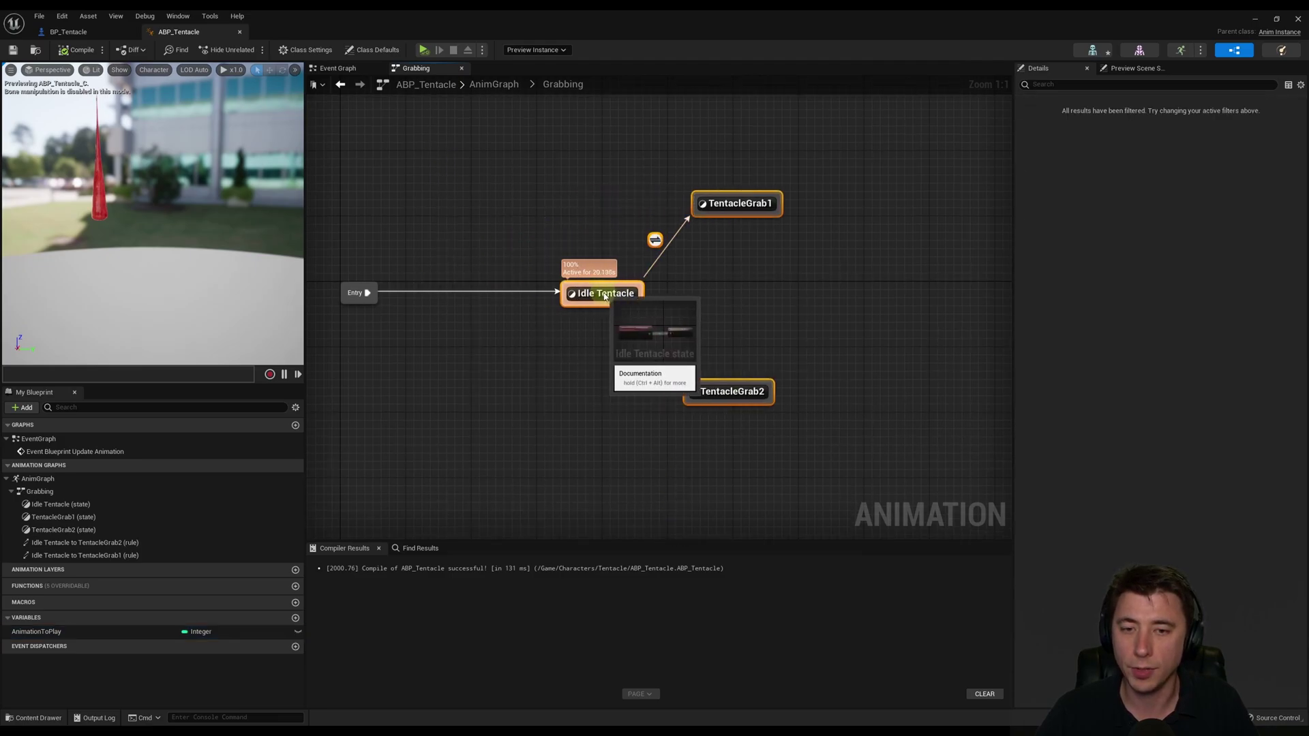
left_click_drag(746, 213, 803, 229)
left_click_drag(763, 400, 828, 383)
left_click(782, 306)
Step: Add TentacleGrab1Reverse_AnimSequence as a state below Idle Tentacle and name the state TentacleGrab1Reverse
left_click(37, 718)
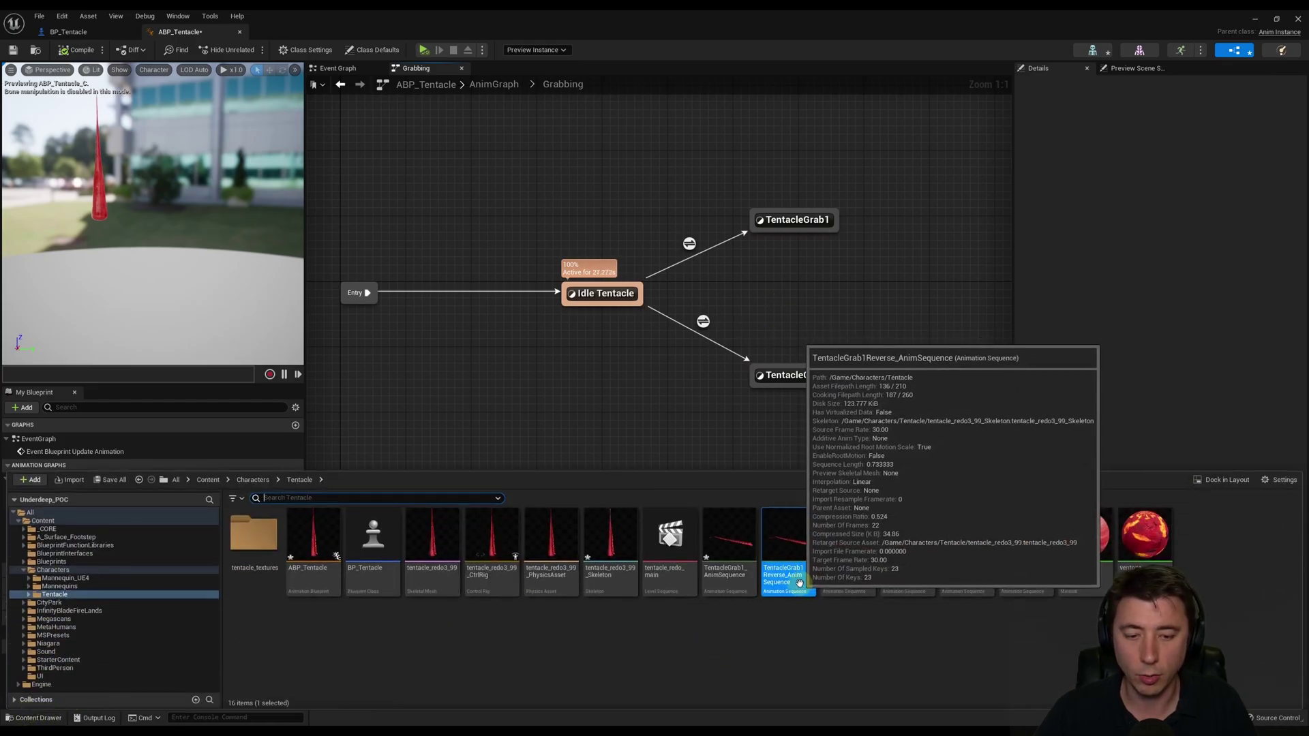
left_click_drag(794, 579, 447, 367)
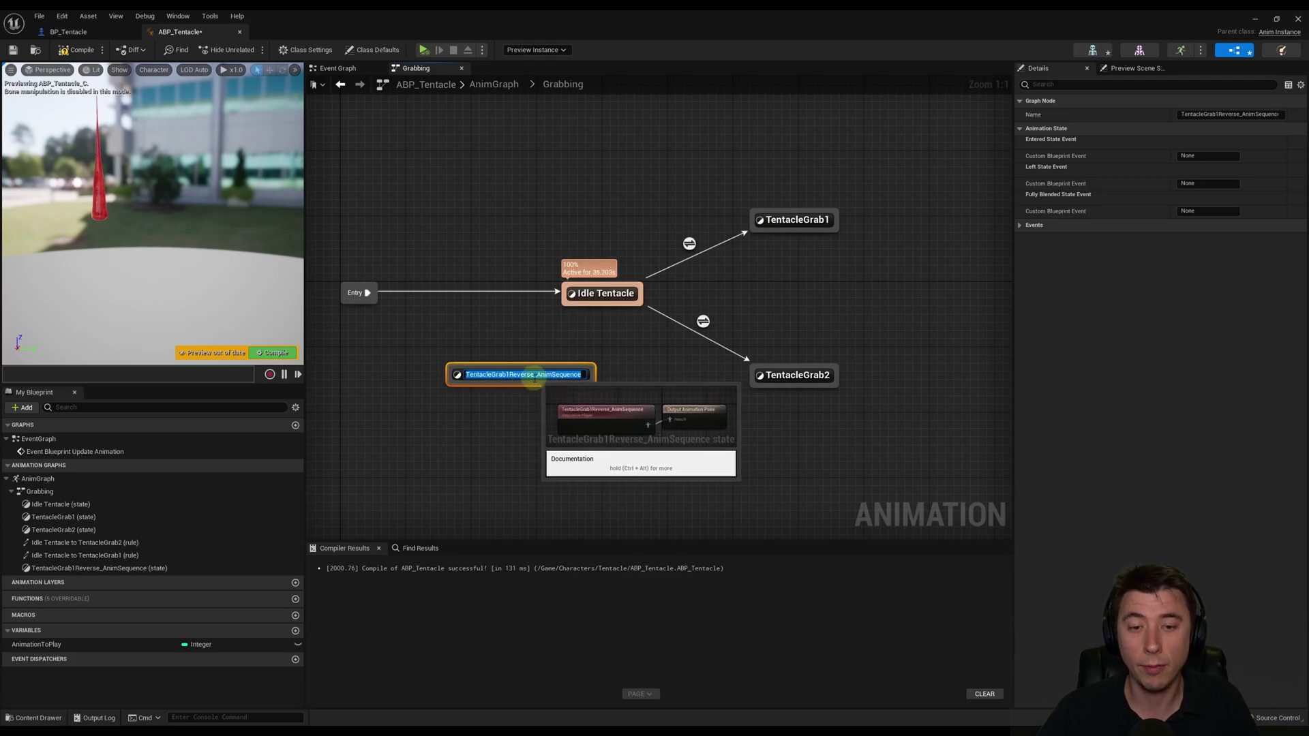
key("Return")
left_click(524, 227)
left_click(793, 218)
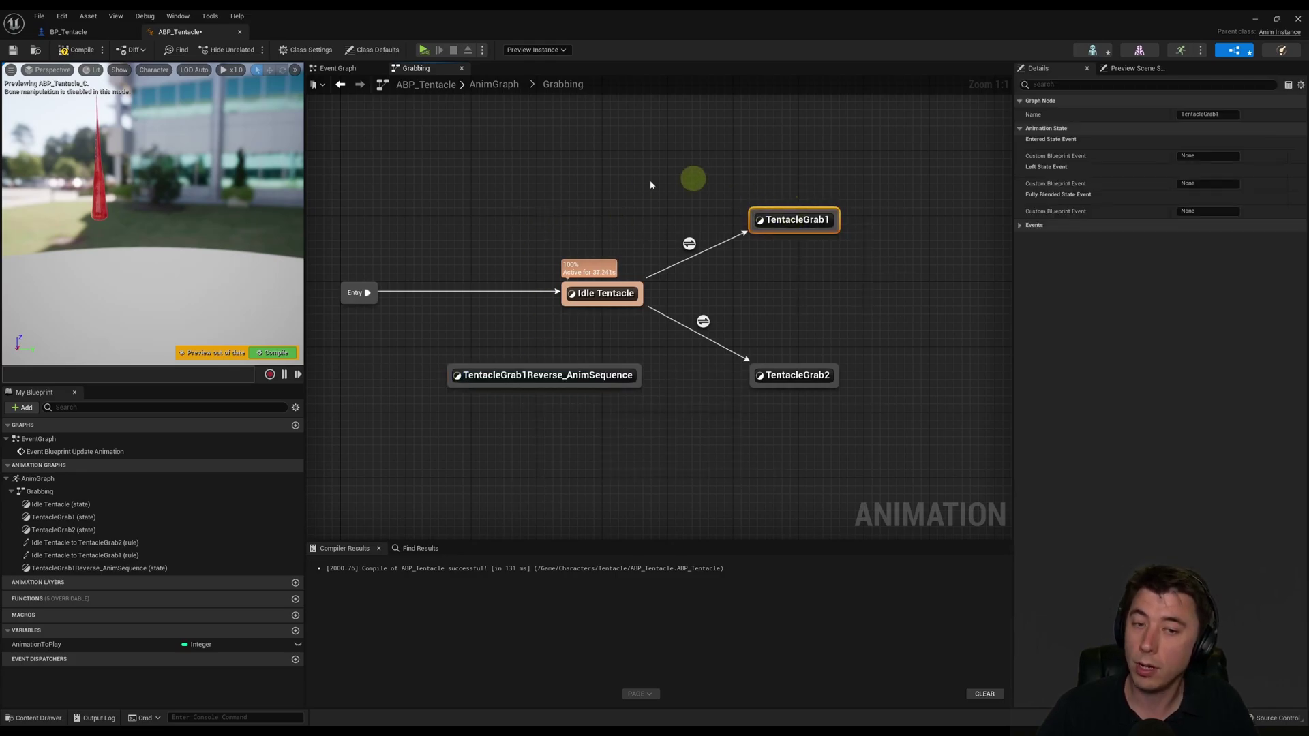
left_click(596, 234)
left_click_drag(538, 375, 522, 374)
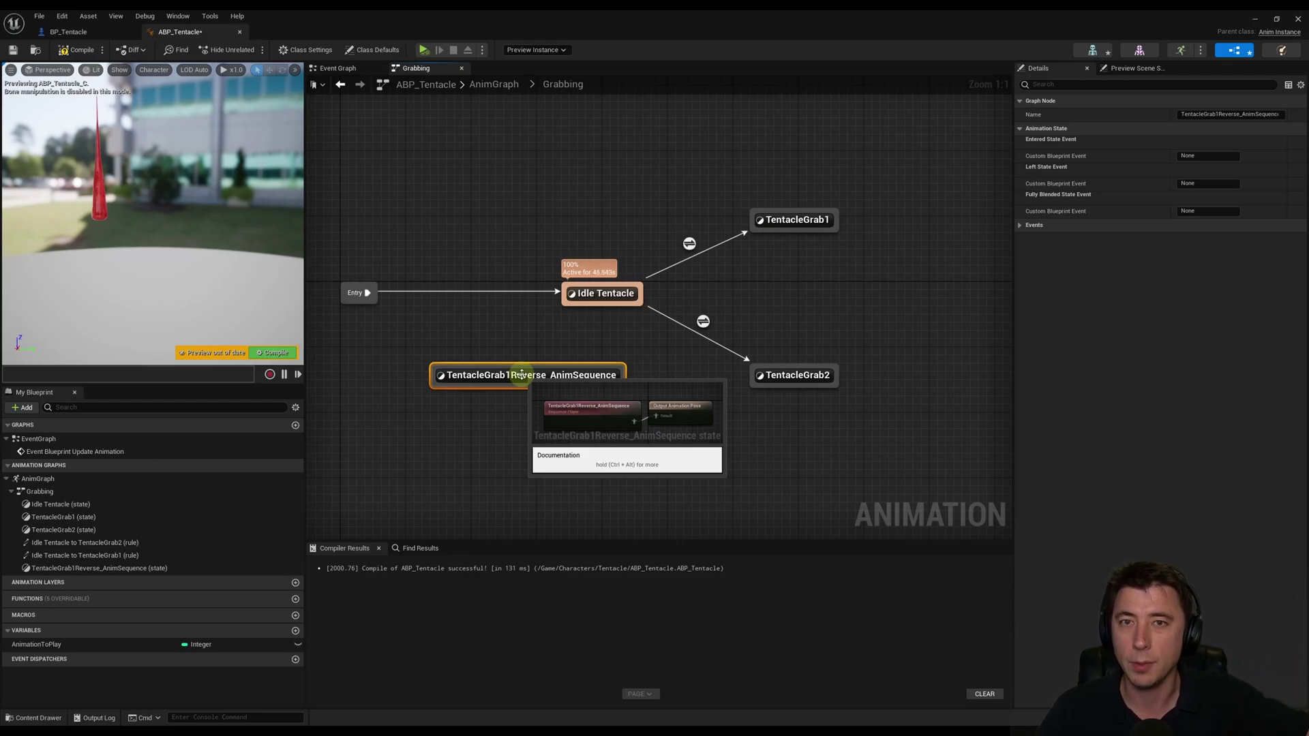
left_click(561, 349)
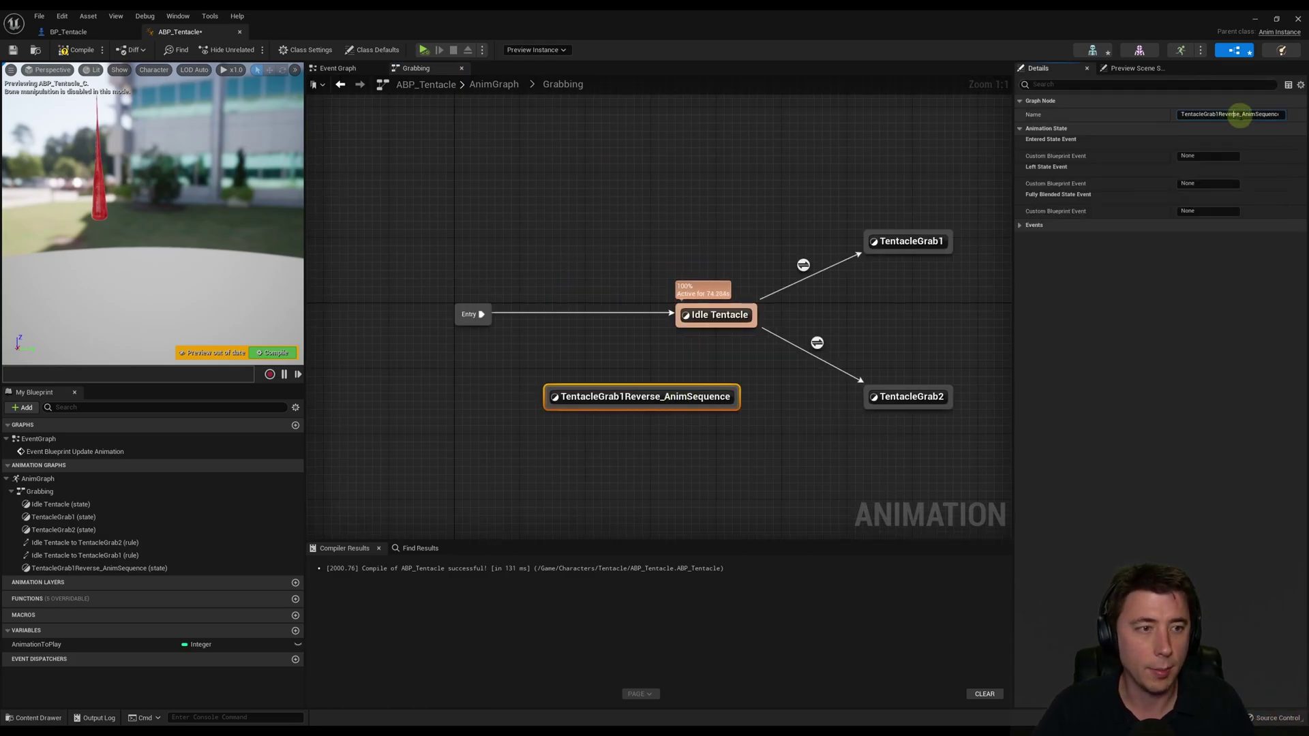
left_click_drag(1238, 116, 1302, 116)
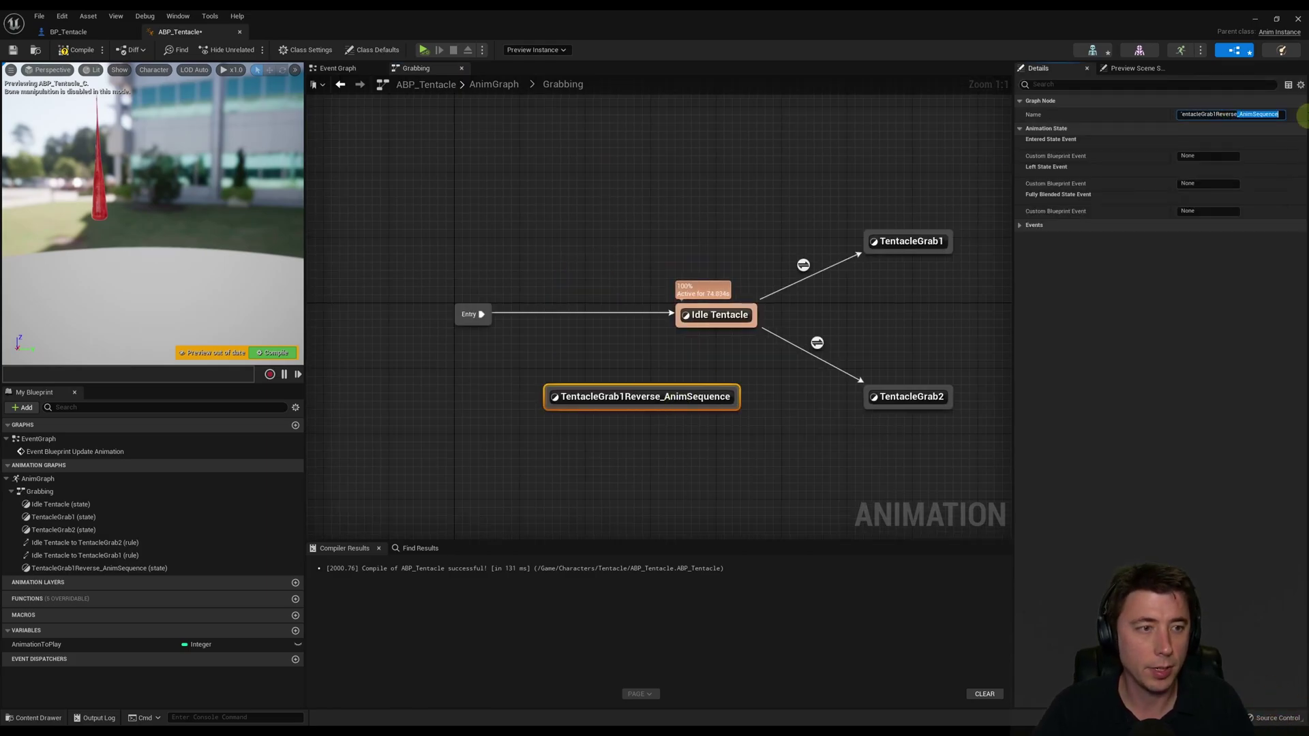
key("Return")
left_click(513, 347)
Step: Add a TentacleGrab2Reverse state from its sequence, and create transitions from TentacleGrab1 to TentacleGrab2Reverse and from TentacleGrab2 to TentacleGrab1Reverse
left_click(34, 718)
left_click_drag(913, 582, 587, 217)
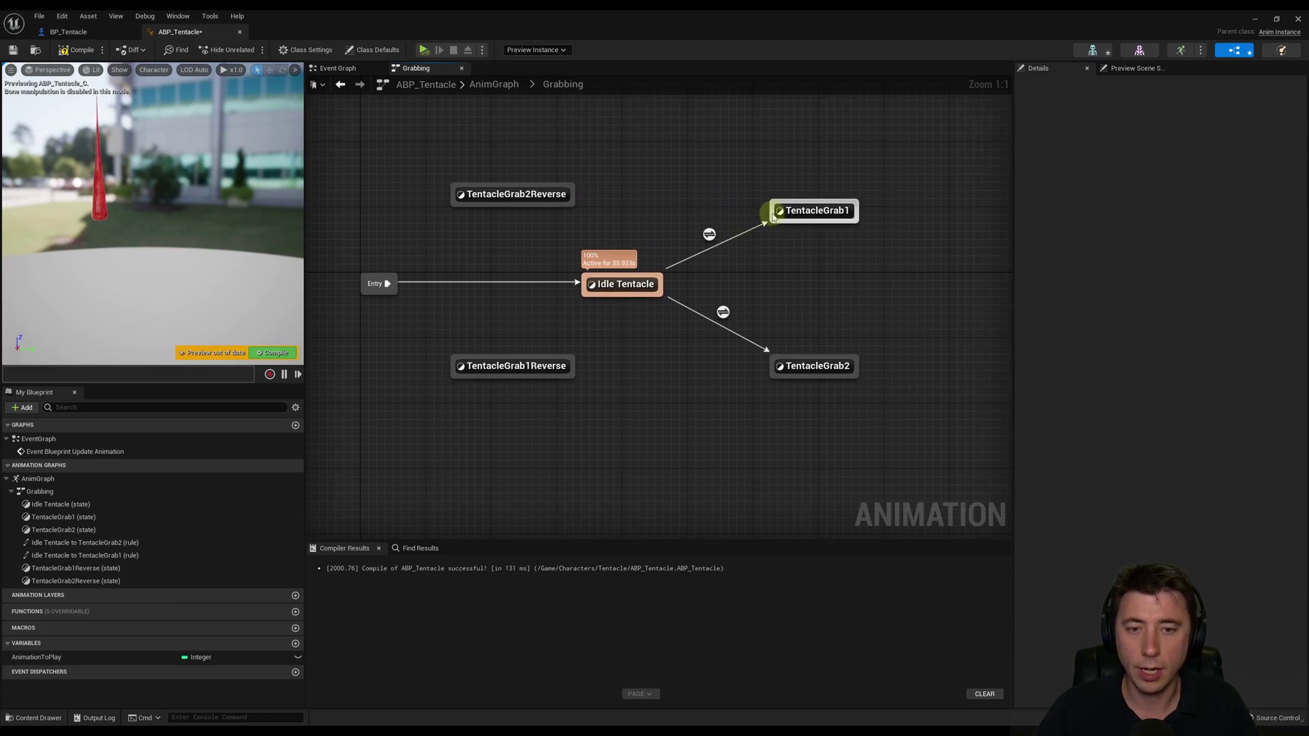
left_click_drag(772, 217, 574, 199)
left_click_drag(772, 370, 575, 367)
Step: In the TentacleGrab1 to TentacleGrab2Reverse rule, add a Time Remaining (ratio) node for TentacleGrab1_AnimSequence
double_click(673, 217)
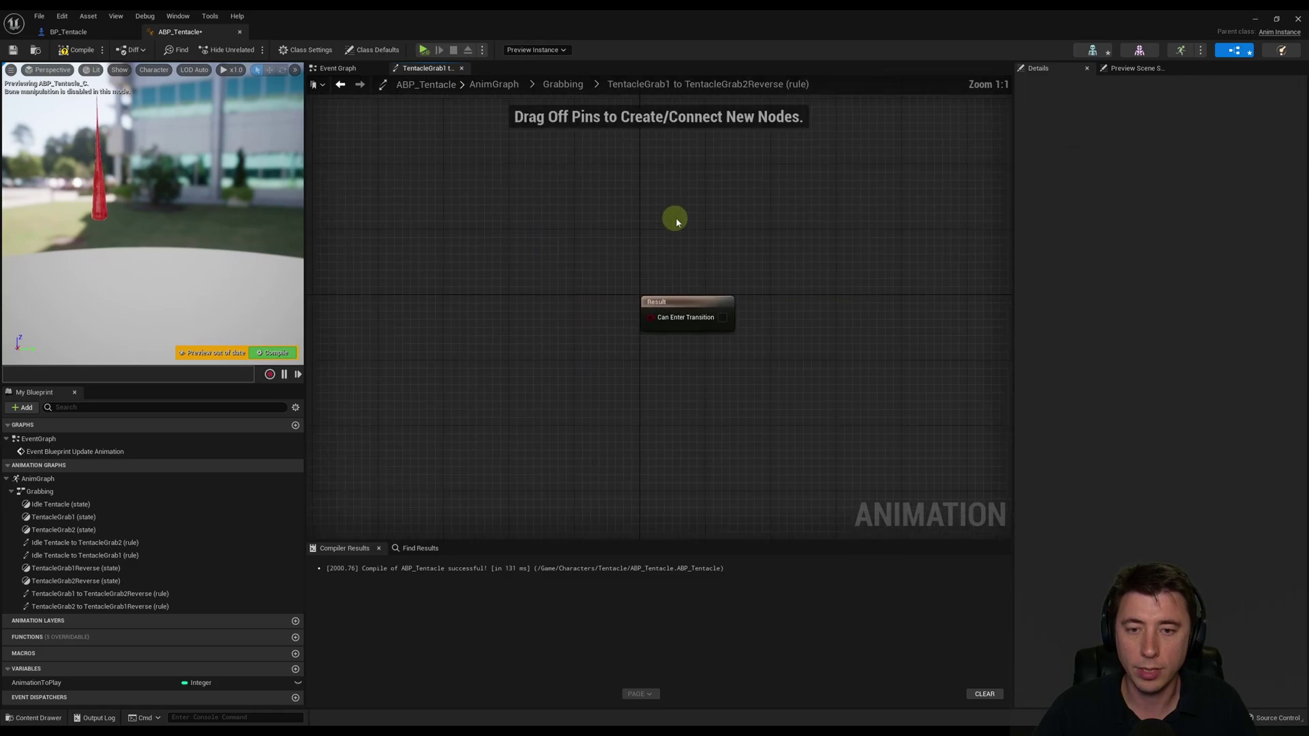
right_click(440, 318)
type("time rmea")
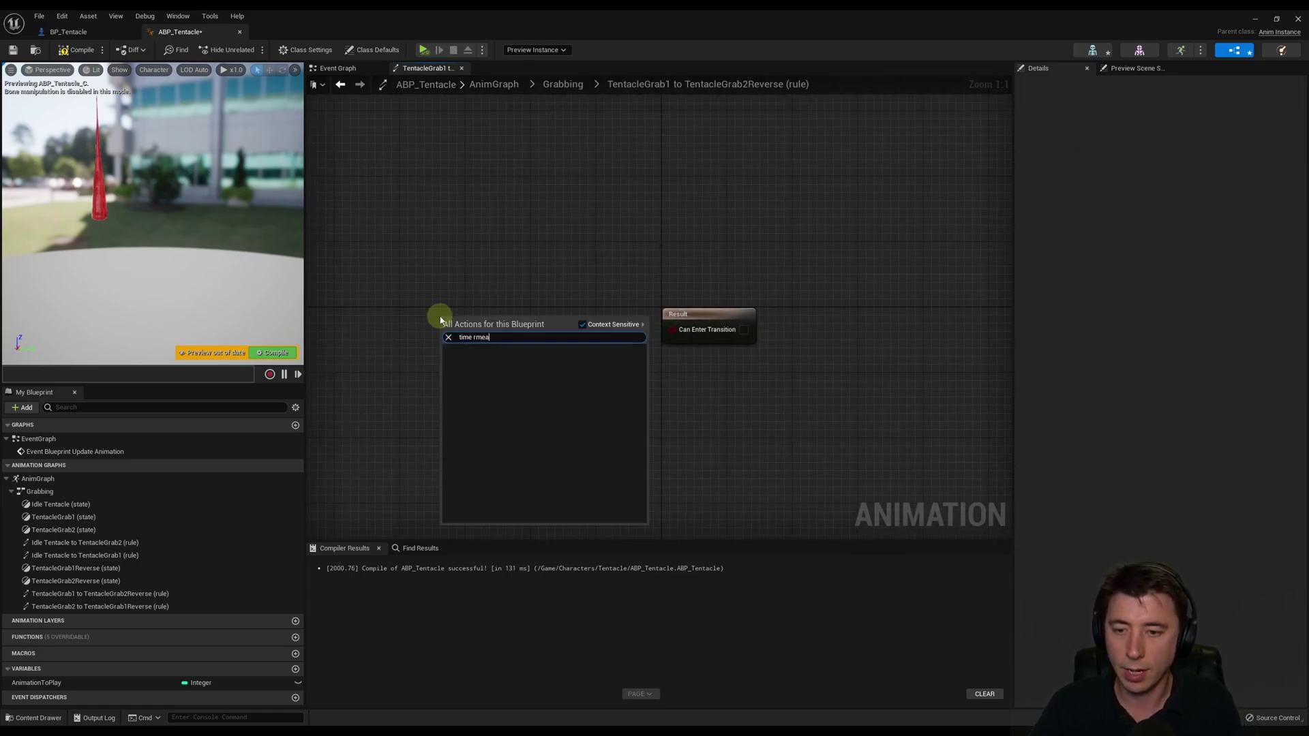
key("BackSpace")
key("BackSpace")
key("BackSpace")
type("emain")
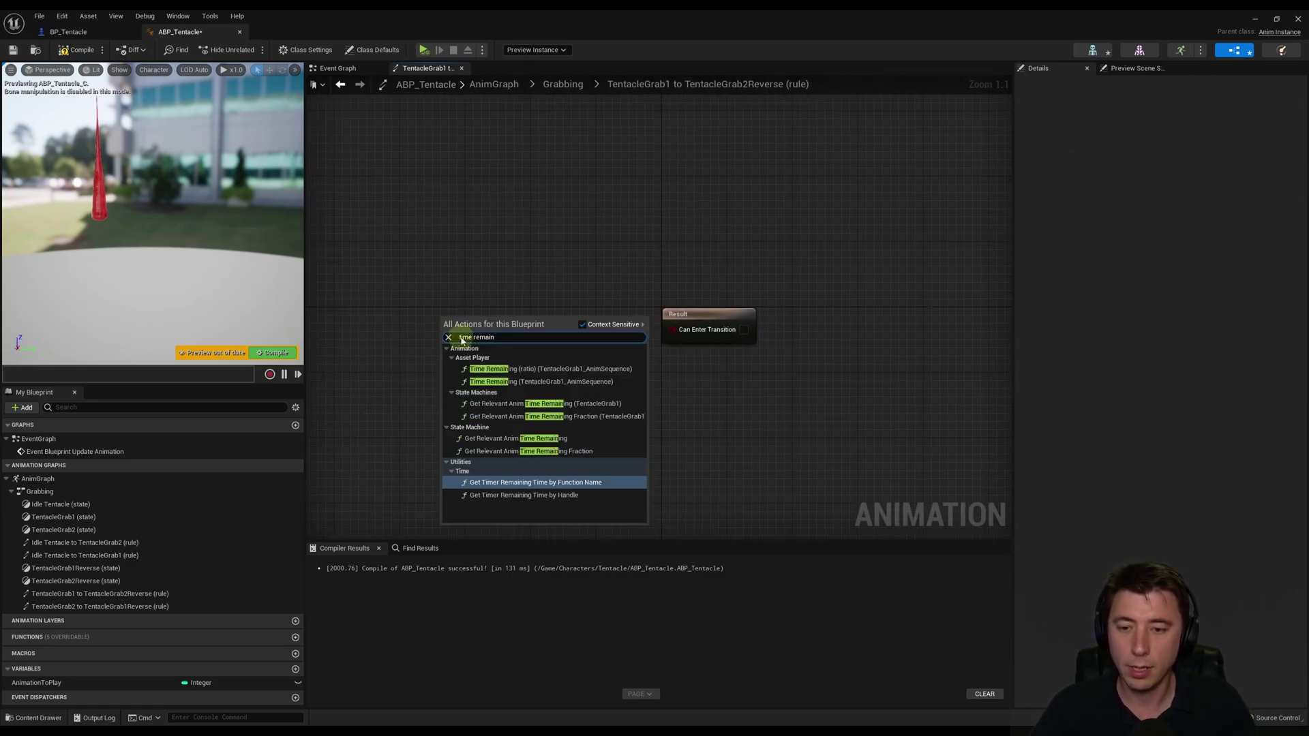
left_click(512, 369)
Step: Feed the TentacleGrab1 remaining-time ratio through a Less than 0.05 check into Can Enter Transition, compile, and return to Grabbing
left_click_drag(511, 327, 565, 332)
type("<")
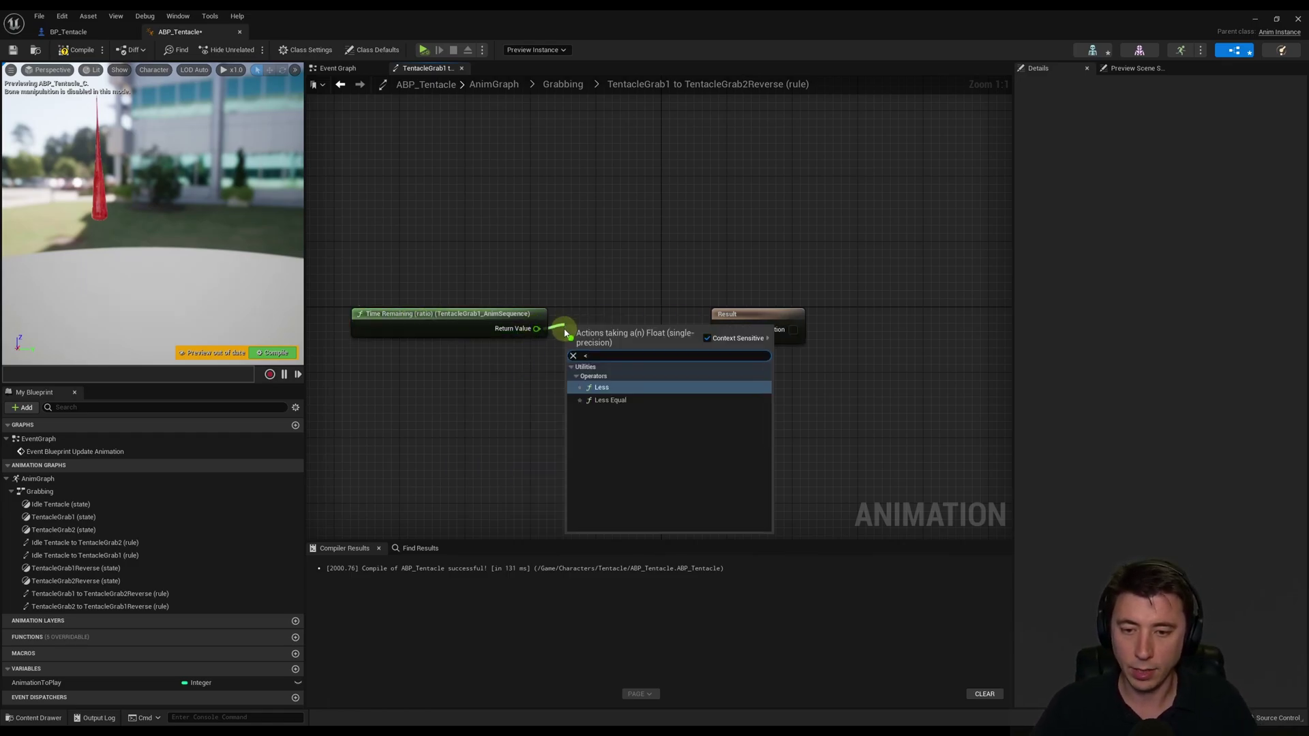
left_click(600, 386)
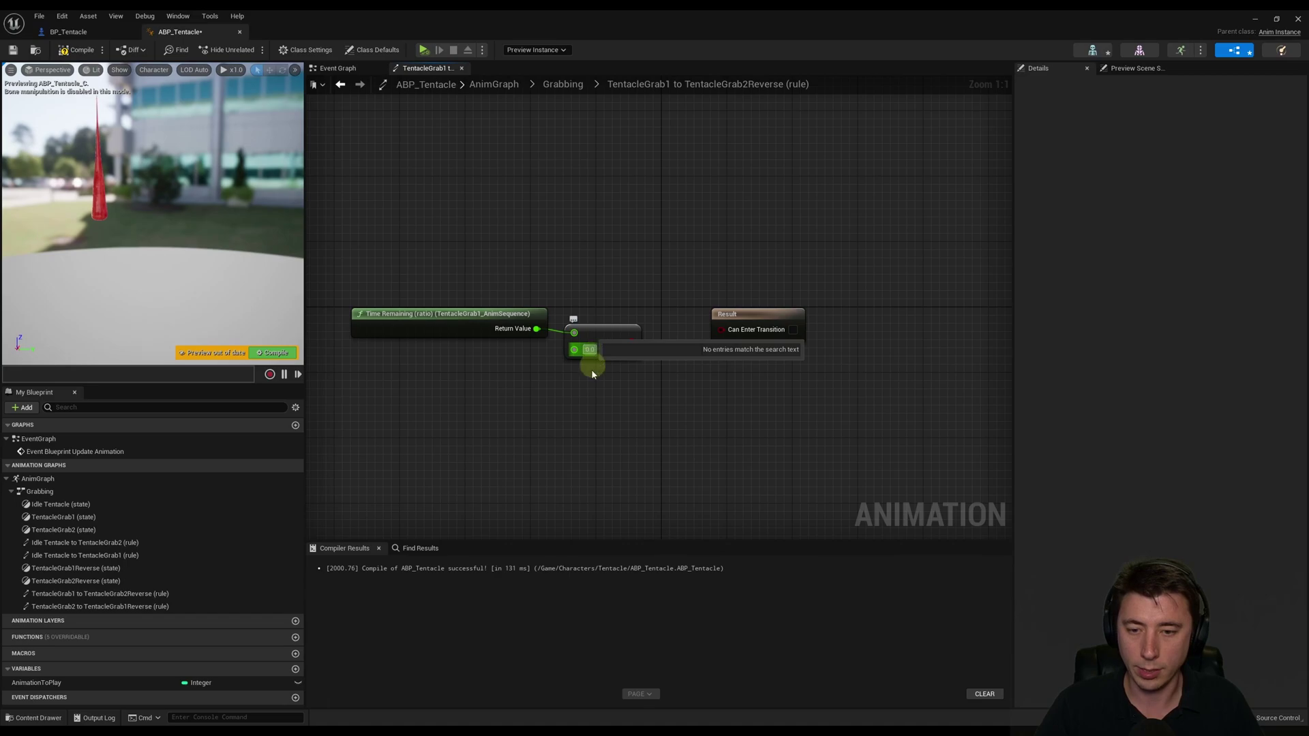
type("0.05")
left_click_drag(607, 339, 624, 348)
right_click_drag(623, 306, 521, 273)
left_click_drag(650, 285, 665, 292)
left_click_drag(550, 318, 616, 304)
left_click(623, 279)
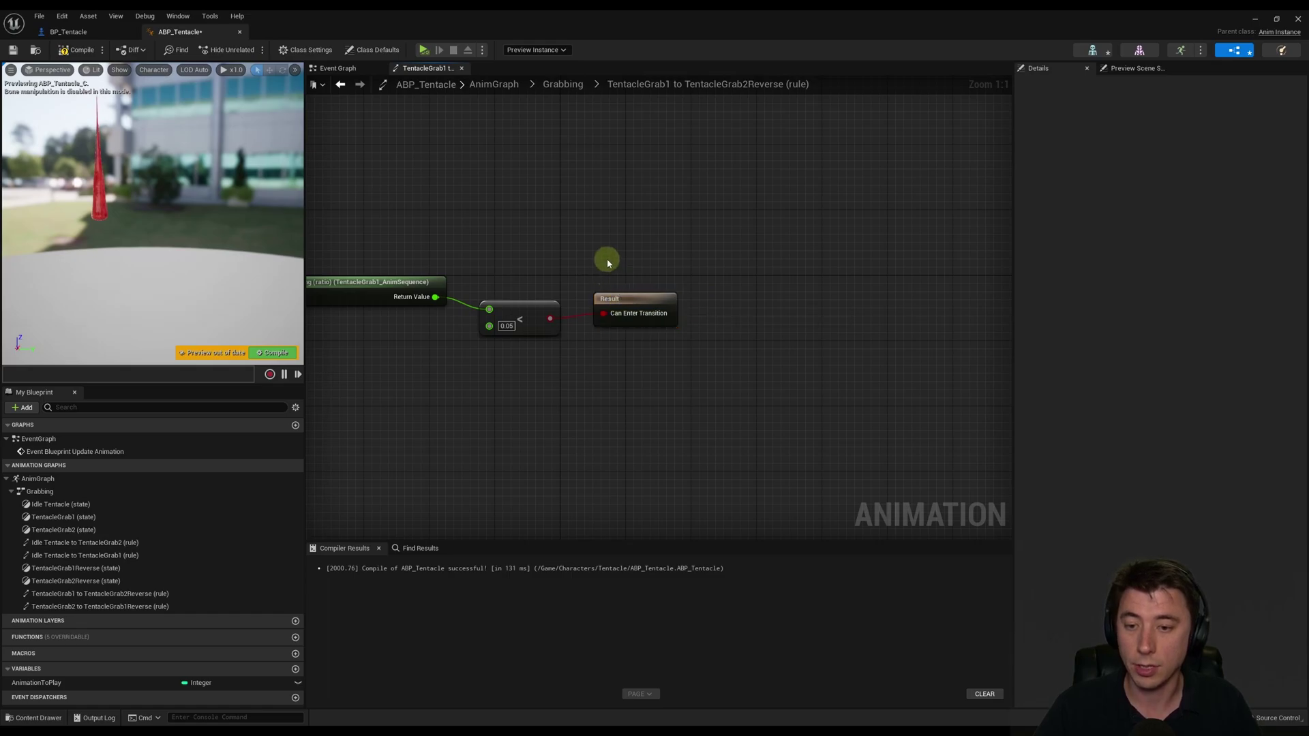
left_click(77, 50)
left_click(562, 84)
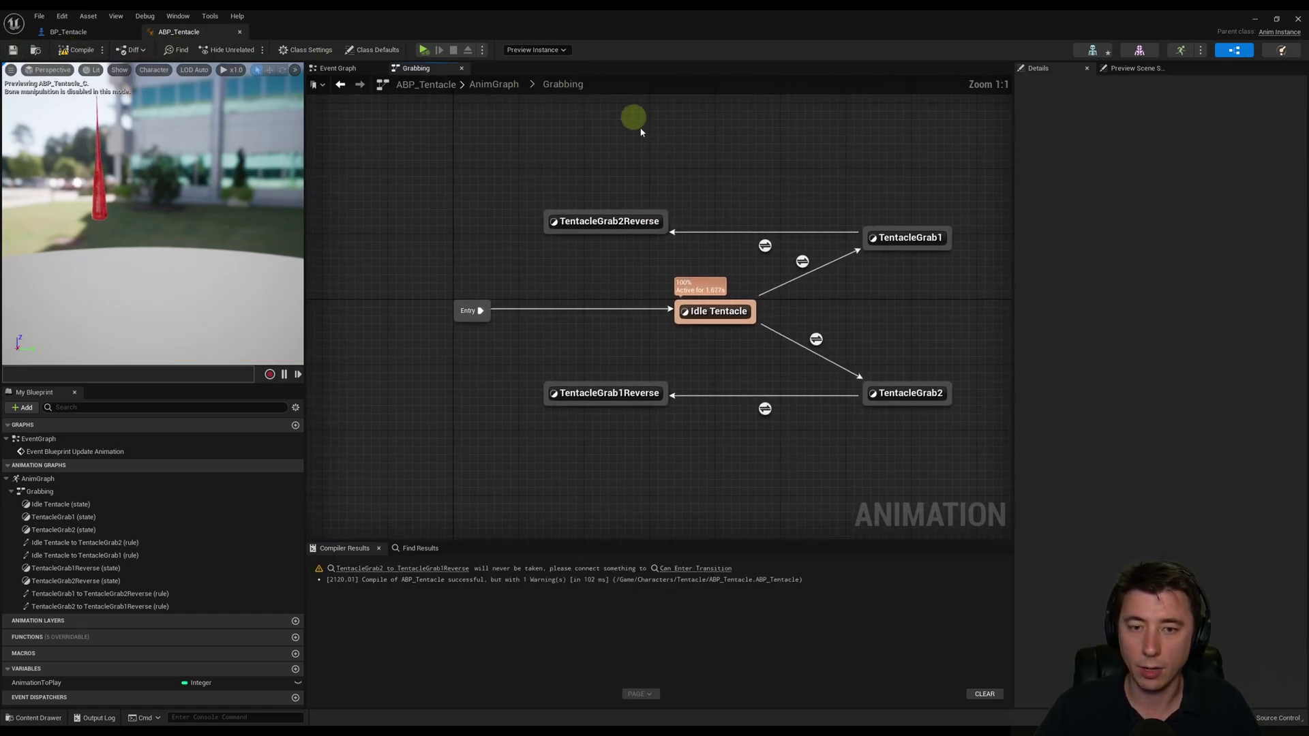
Step: In the TentacleGrab2 to TentacleGrab1Reverse rule, add a Time Remaining (ratio) node for TentacleGrab2_AnimSequence
double_click(766, 411)
right_click(575, 319)
type("time remain")
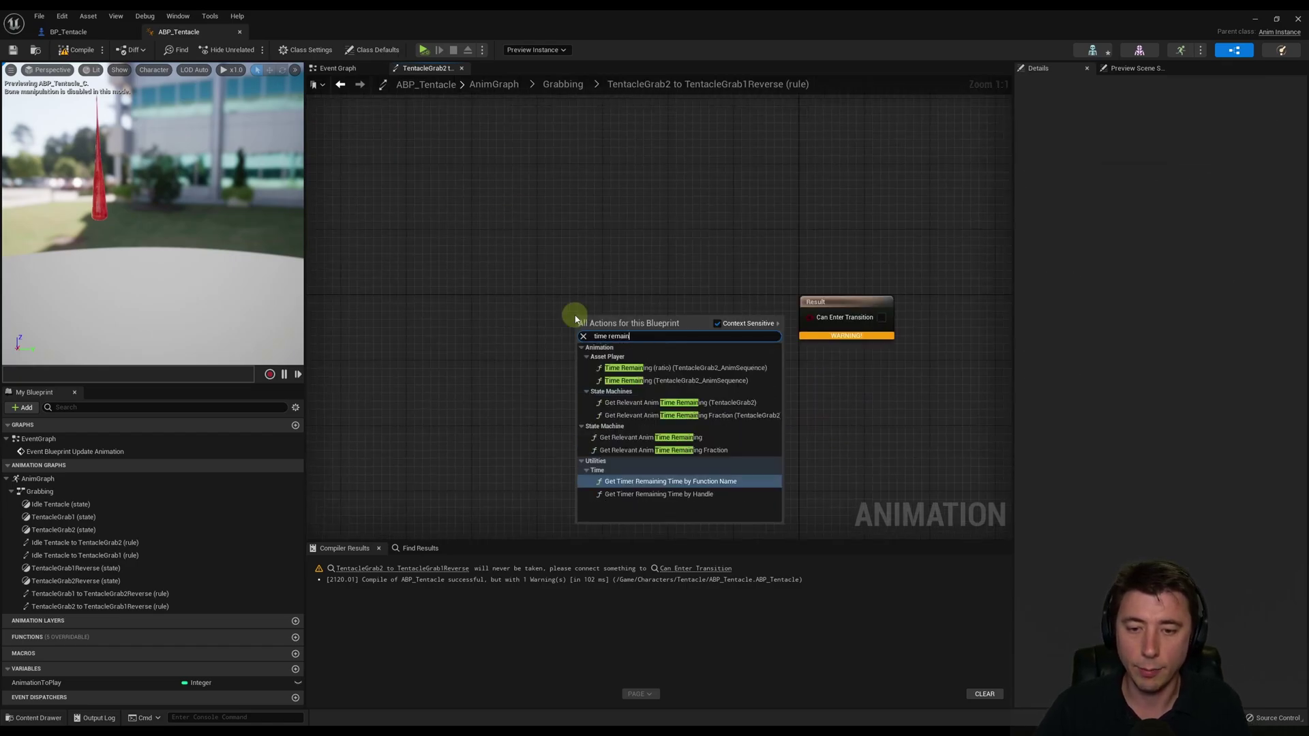
type("ing")
left_click(649, 368)
left_click_drag(636, 322, 367, 313)
Step: Feed the TentacleGrab2 remaining-time ratio through a Less than 0.05 check into Can Enter Transition, compile, and return to Grabbing
left_click_drag(486, 324, 537, 319)
type("<")
left_click(577, 379)
left_click(564, 336)
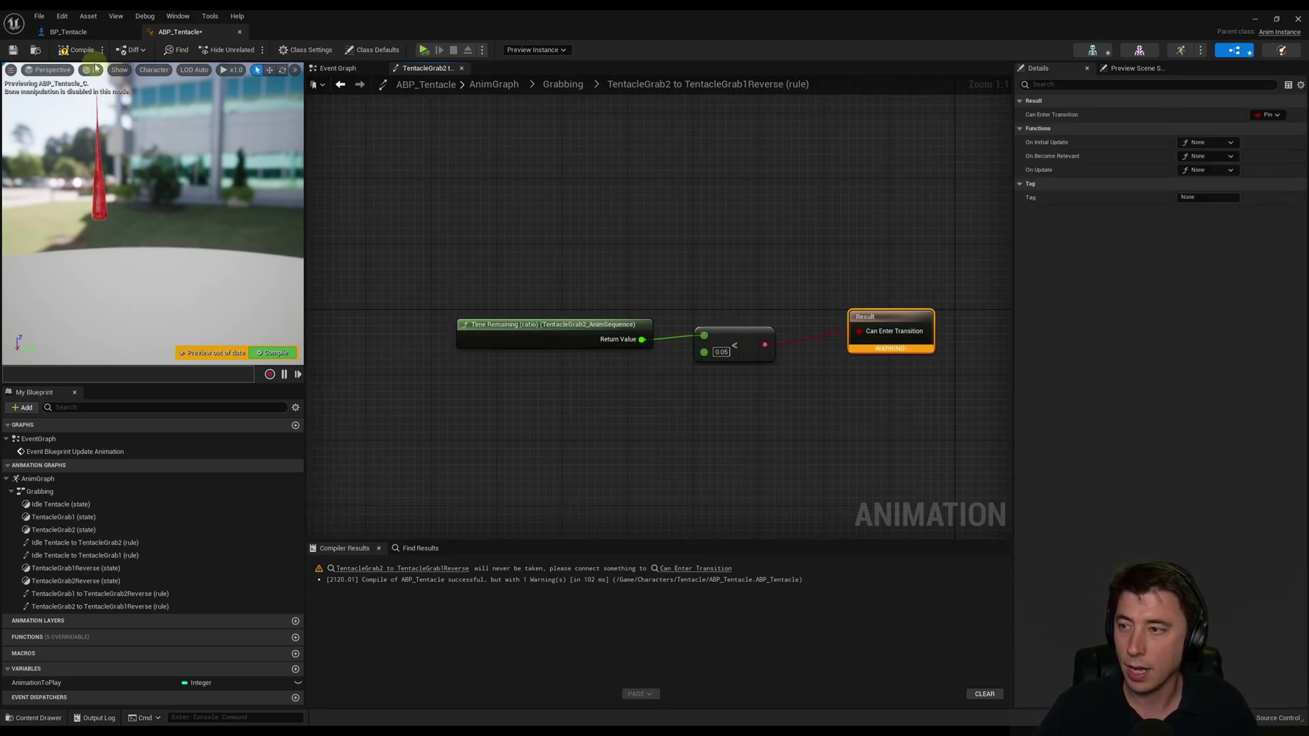
left_click(77, 50)
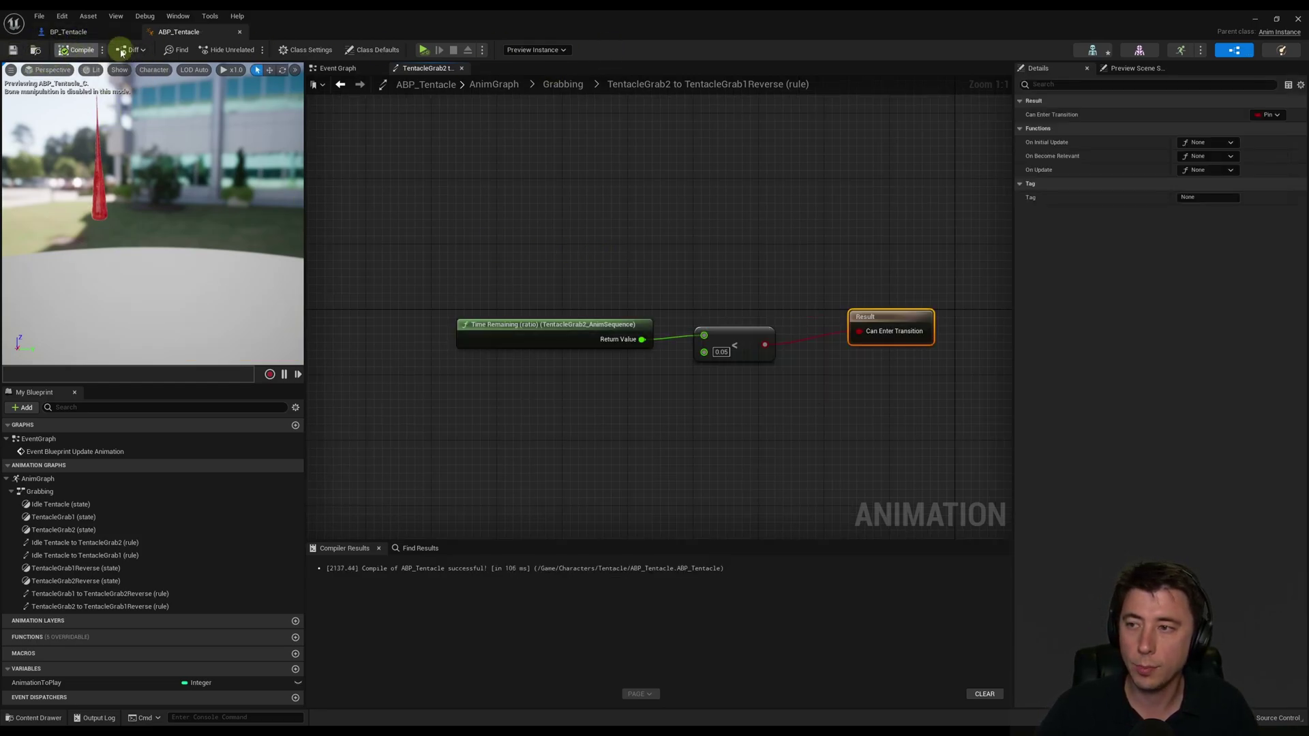
left_click(563, 84)
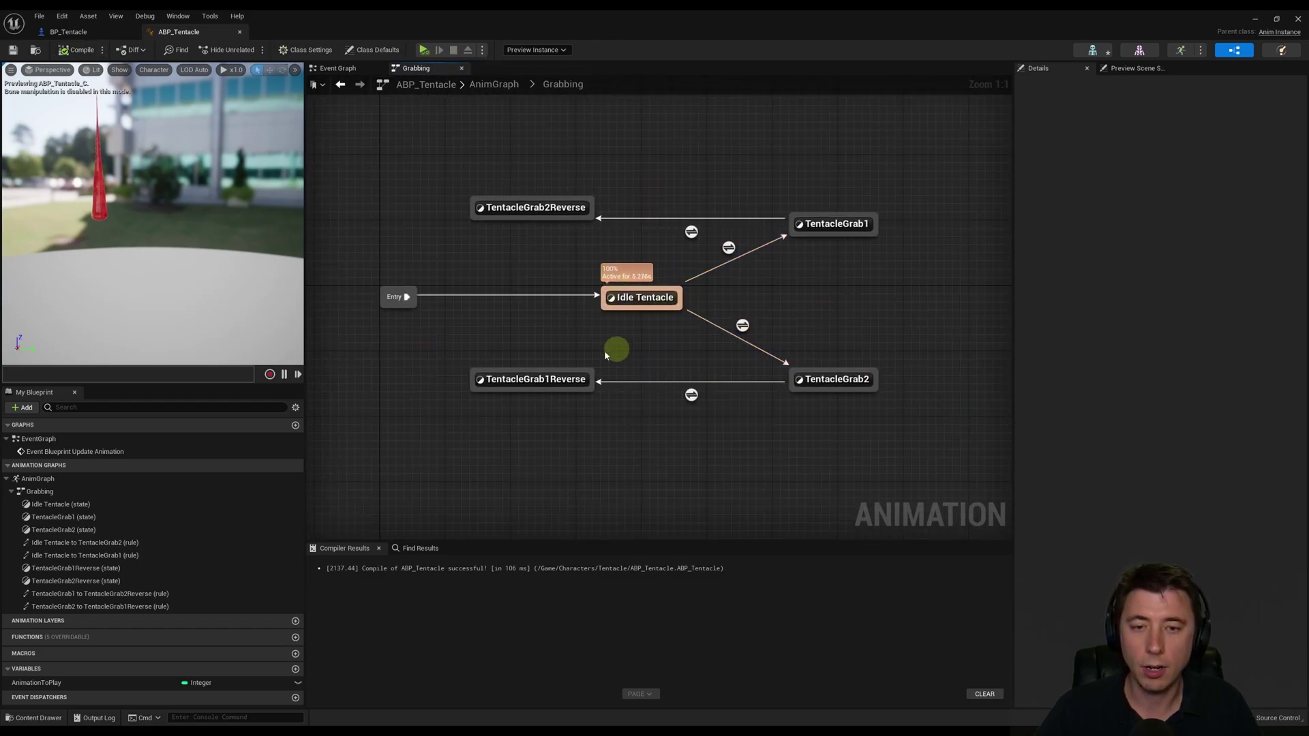
Step: Create transitions from TentacleGrab2Reverse and from TentacleGrab1Reverse back to Idle Tentacle
left_click(727, 222)
left_click(736, 371)
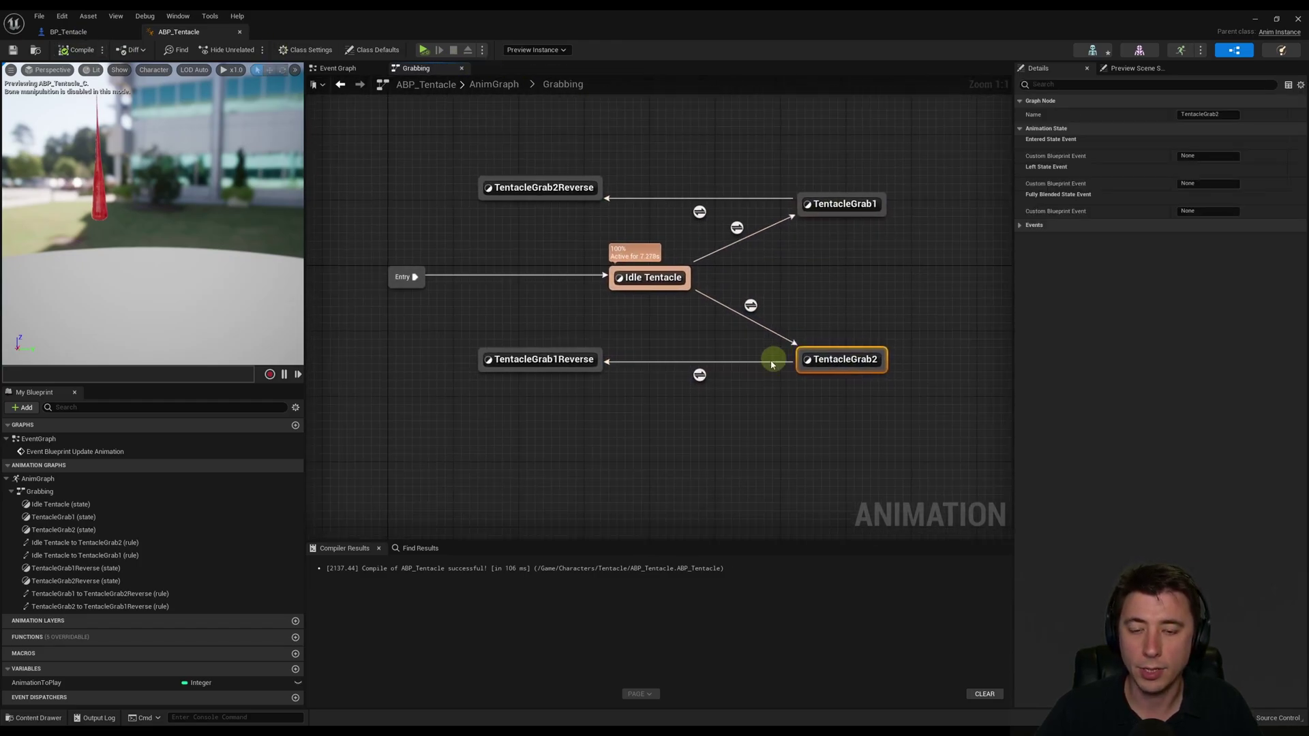
left_click(546, 192)
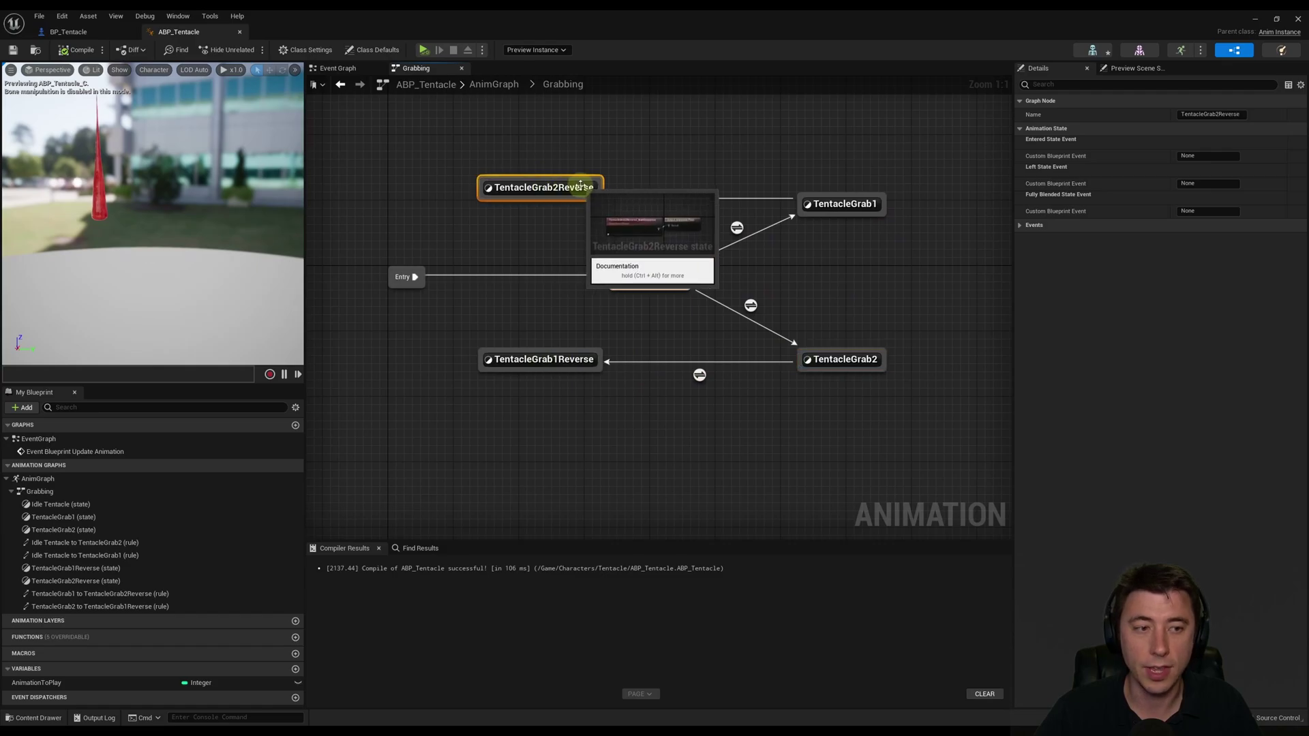
left_click(552, 333)
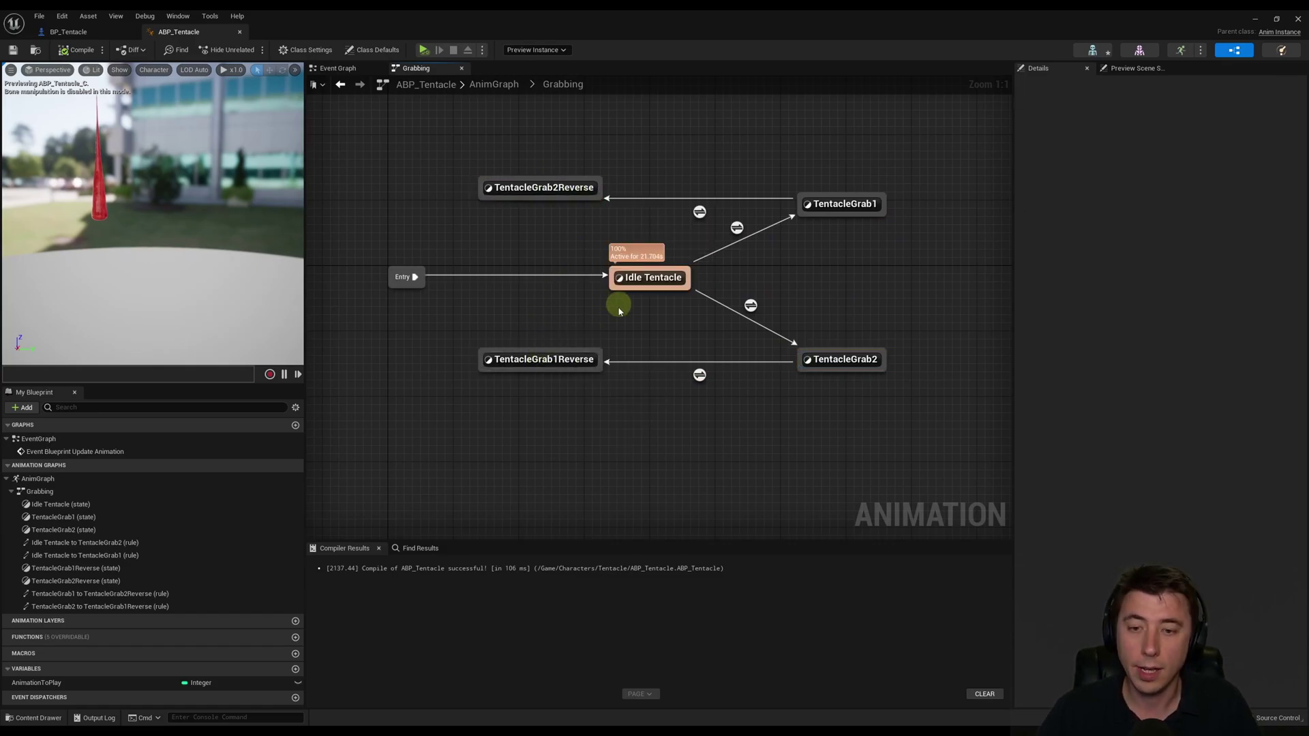
left_click_drag(564, 202, 627, 275)
left_click_drag(573, 355, 620, 276)
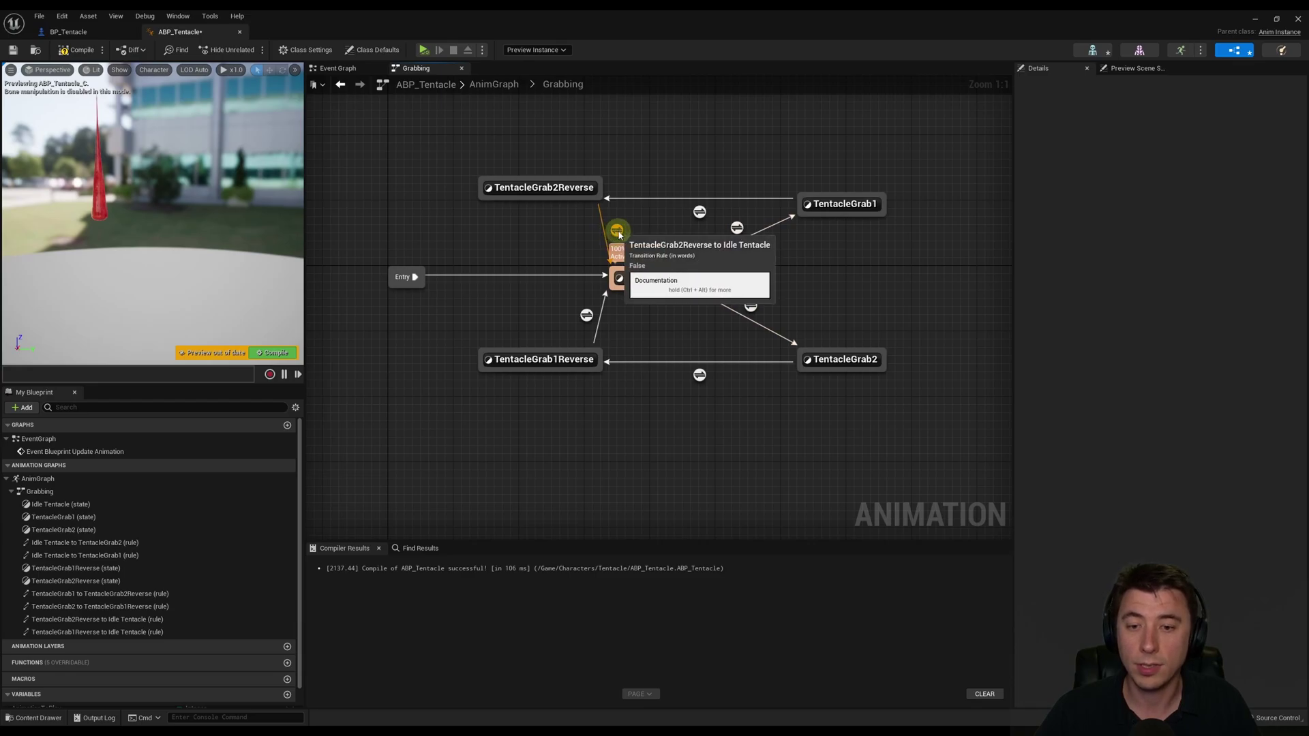
Step: Make the TentacleGrab2Reverse to Idle Tentacle rule pass when TentacleGrab2Reverse_AnimSequence's Time Remaining (ratio) is below 0.05, and compile
double_click(618, 232)
right_click(520, 310)
type("time remaining")
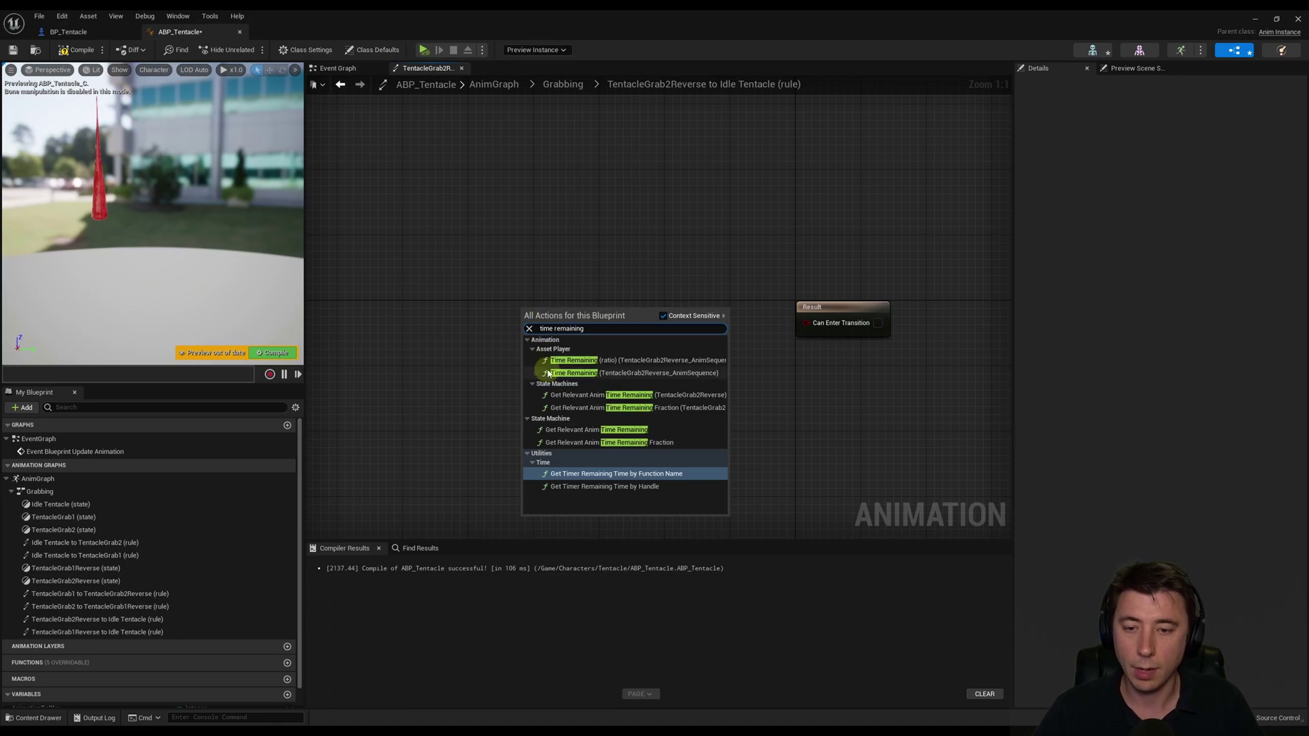
left_click(565, 359)
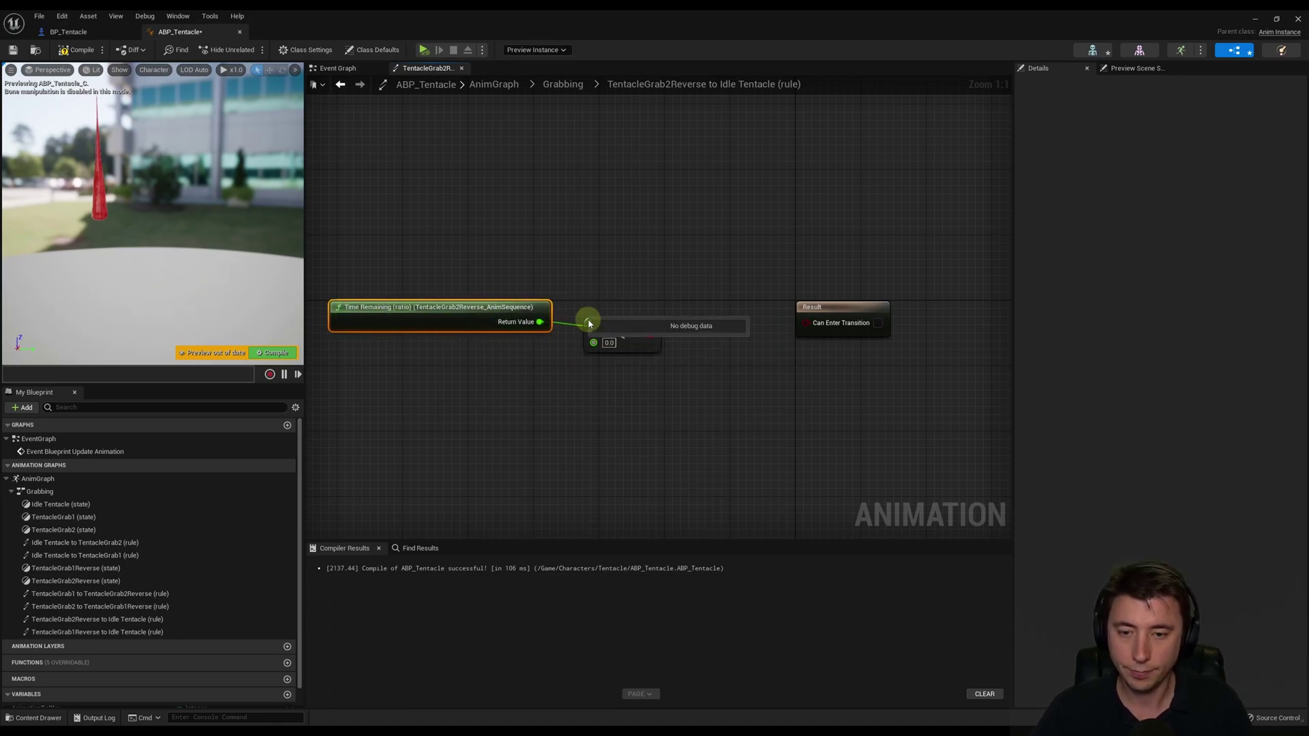
left_click_drag(655, 335, 763, 325)
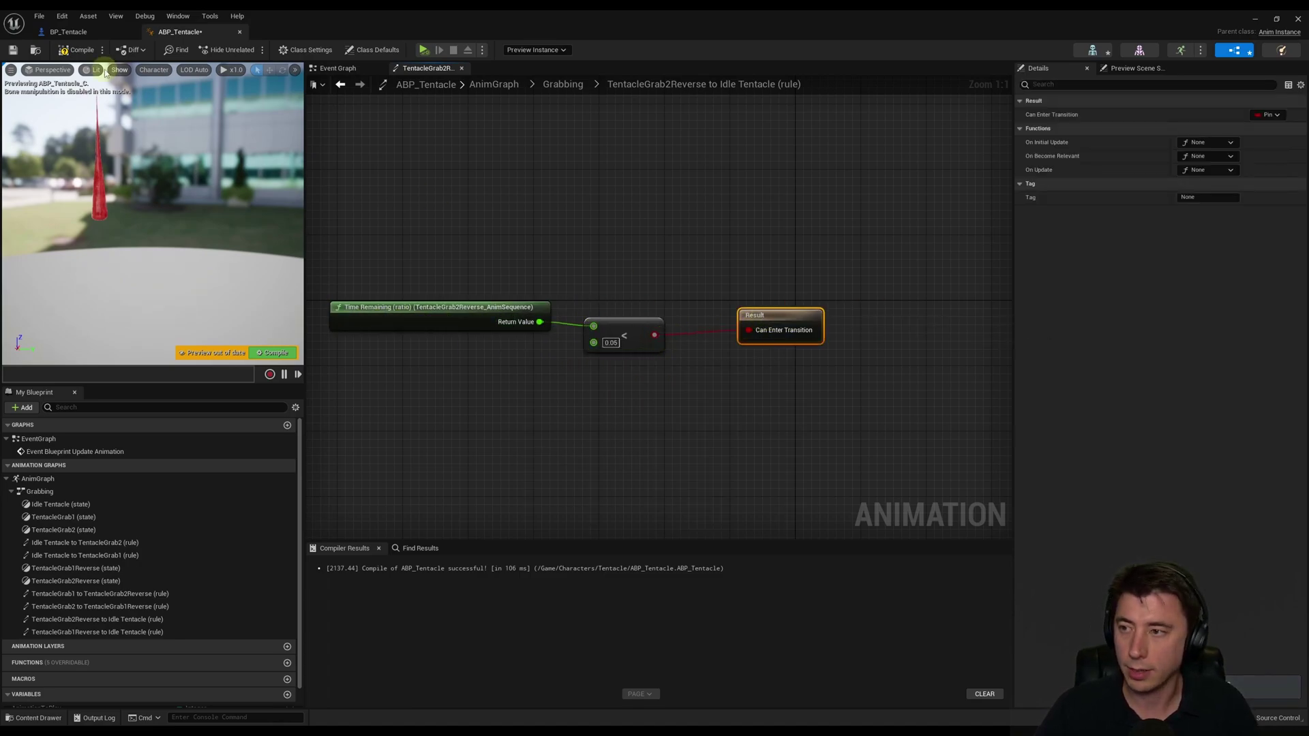
left_click(77, 49)
left_click(564, 84)
Step: Make the TentacleGrab1Reverse to Idle Tentacle rule pass when TentacleGrab1Reverse_AnimSequence's Time Remaining (ratio) is below 0.05, and compile
double_click(652, 350)
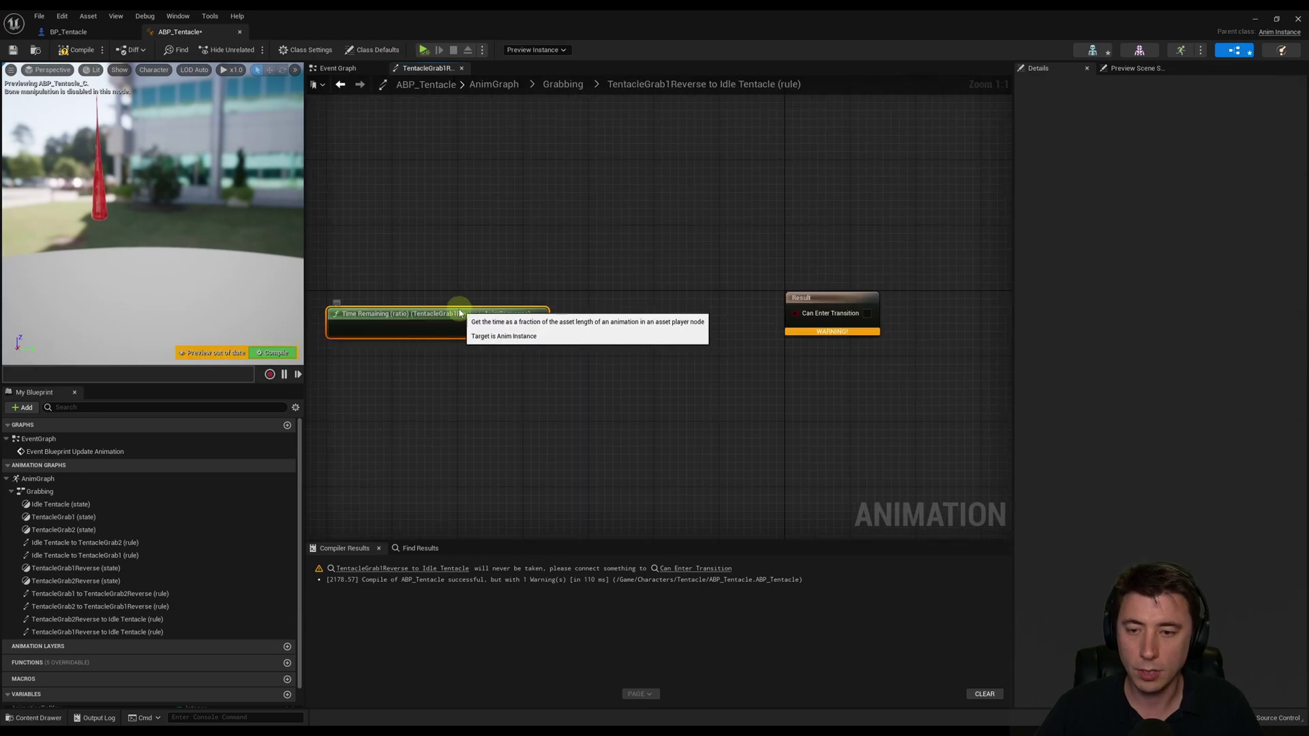
left_click_drag(531, 322, 580, 327)
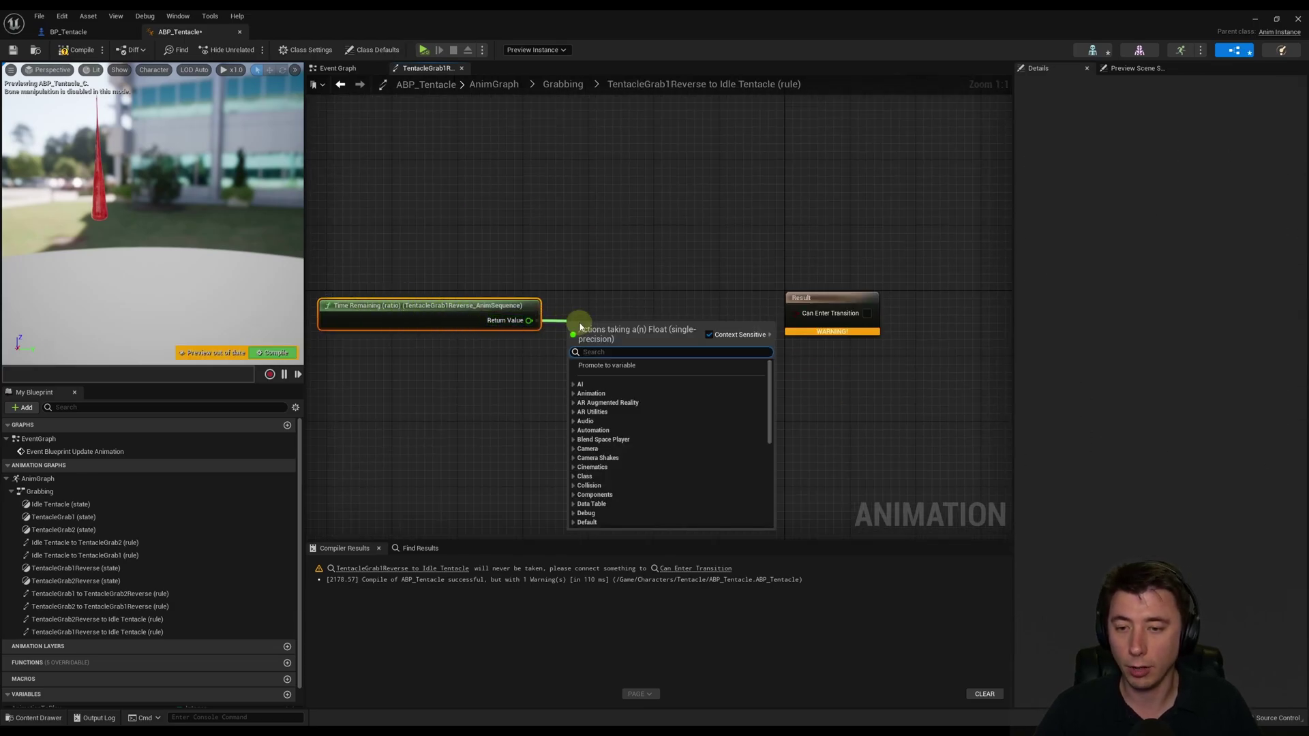
type("<")
key("Return")
left_click(592, 343)
type("5")
key("Return")
left_click_drag(634, 334, 804, 319)
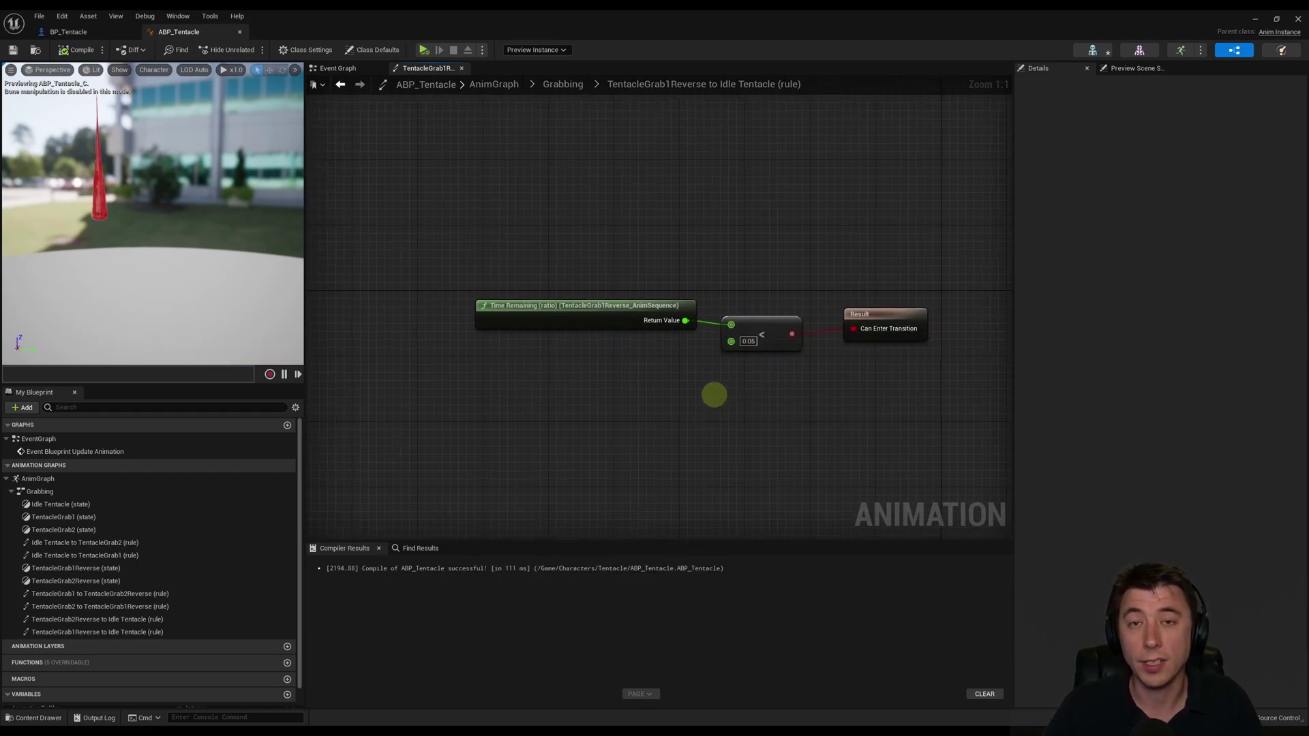
Step: Check the 0.05 threshold in the TentacleGrab1Reverse to Idle Tentacle rule and return to the Grabbing state machine
left_click(731, 341)
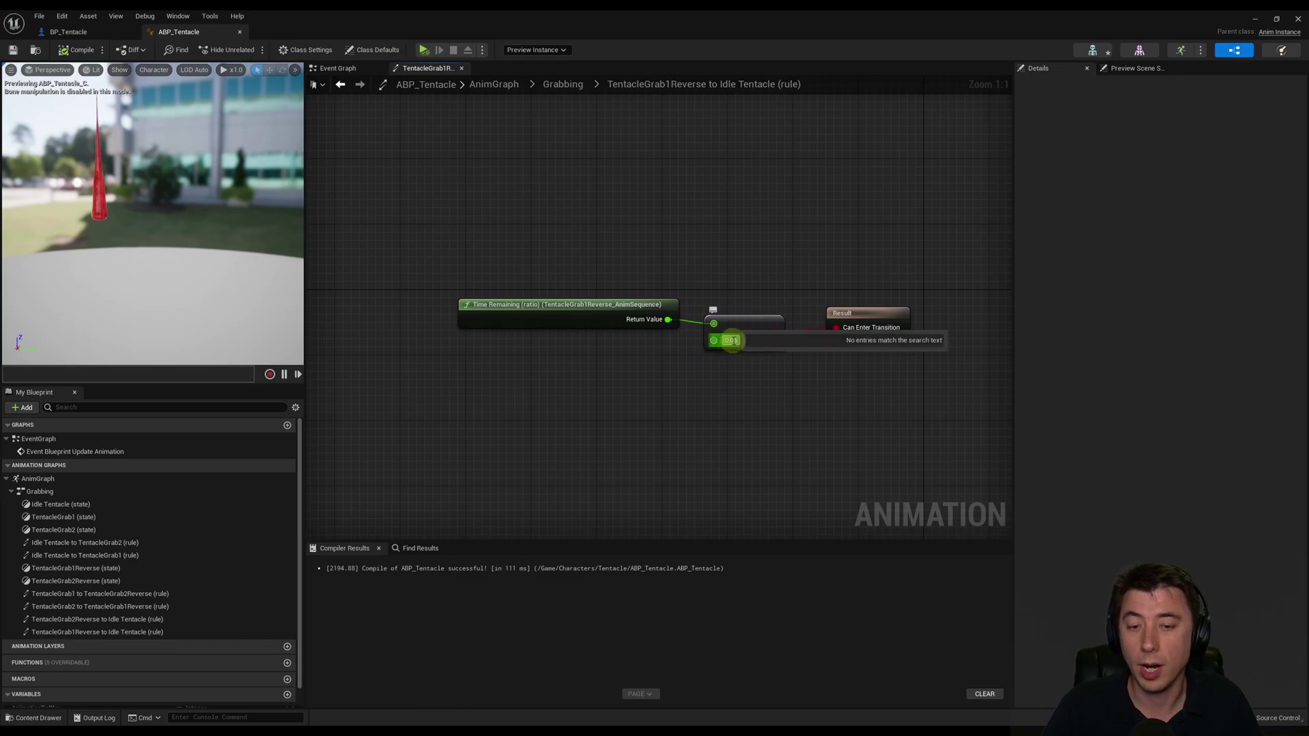
left_click(731, 369)
right_click_drag(730, 368, 688, 372)
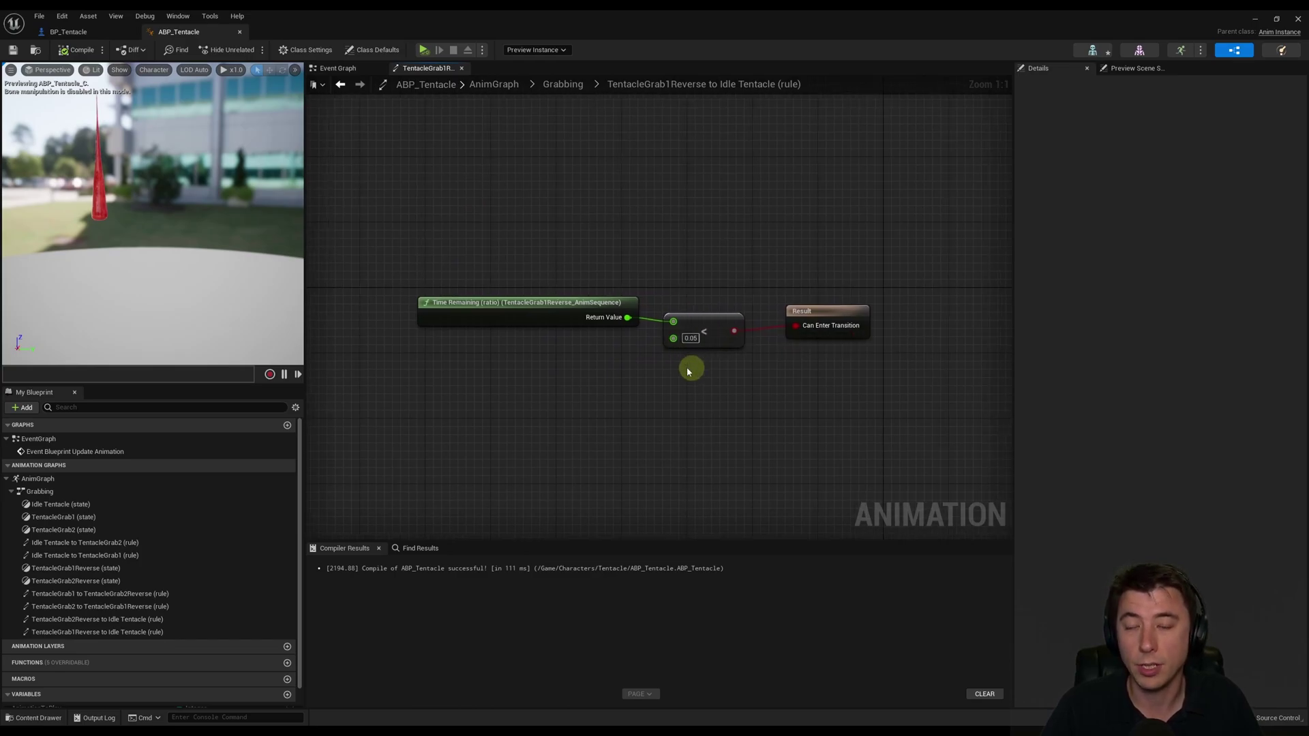
left_click(562, 85)
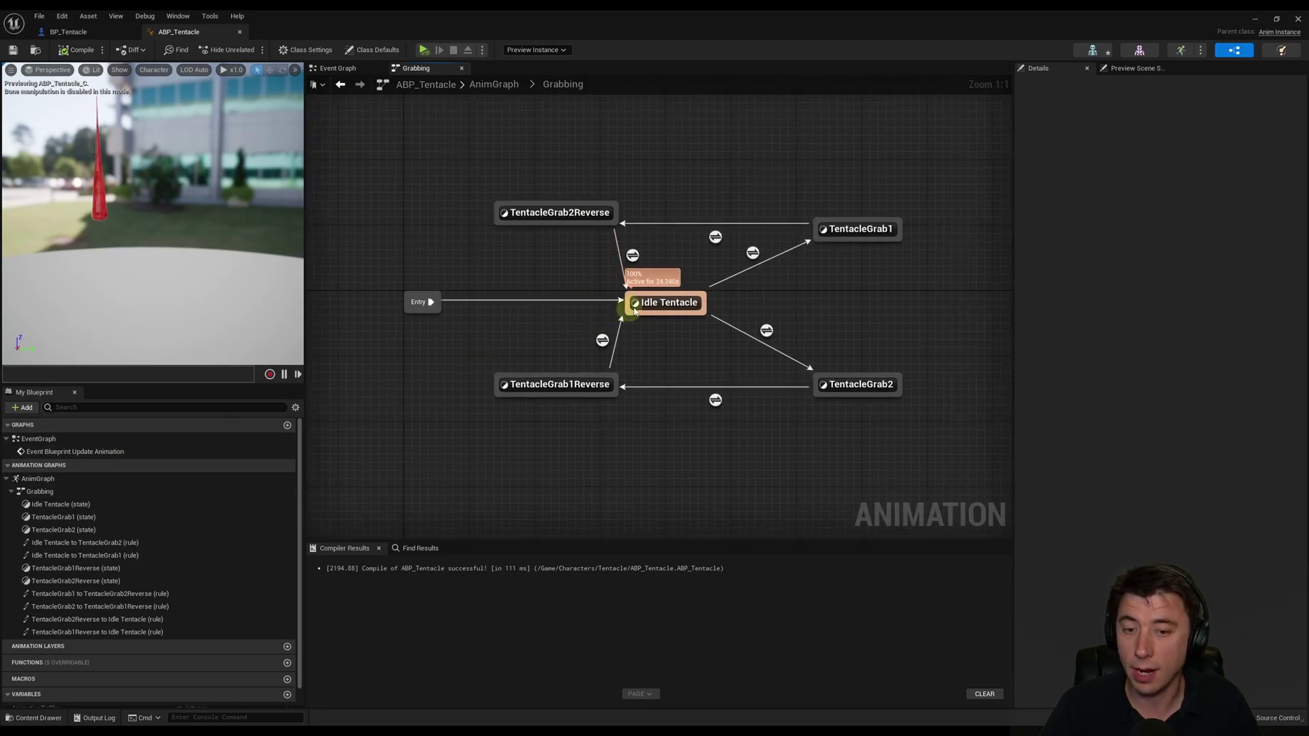
Step: Test the TentacleGrab1 transition by setting AnimationToPlay's default value to 1, reset the default to 0, and compile
scroll(49, 648, "down", 1)
left_click(28, 686)
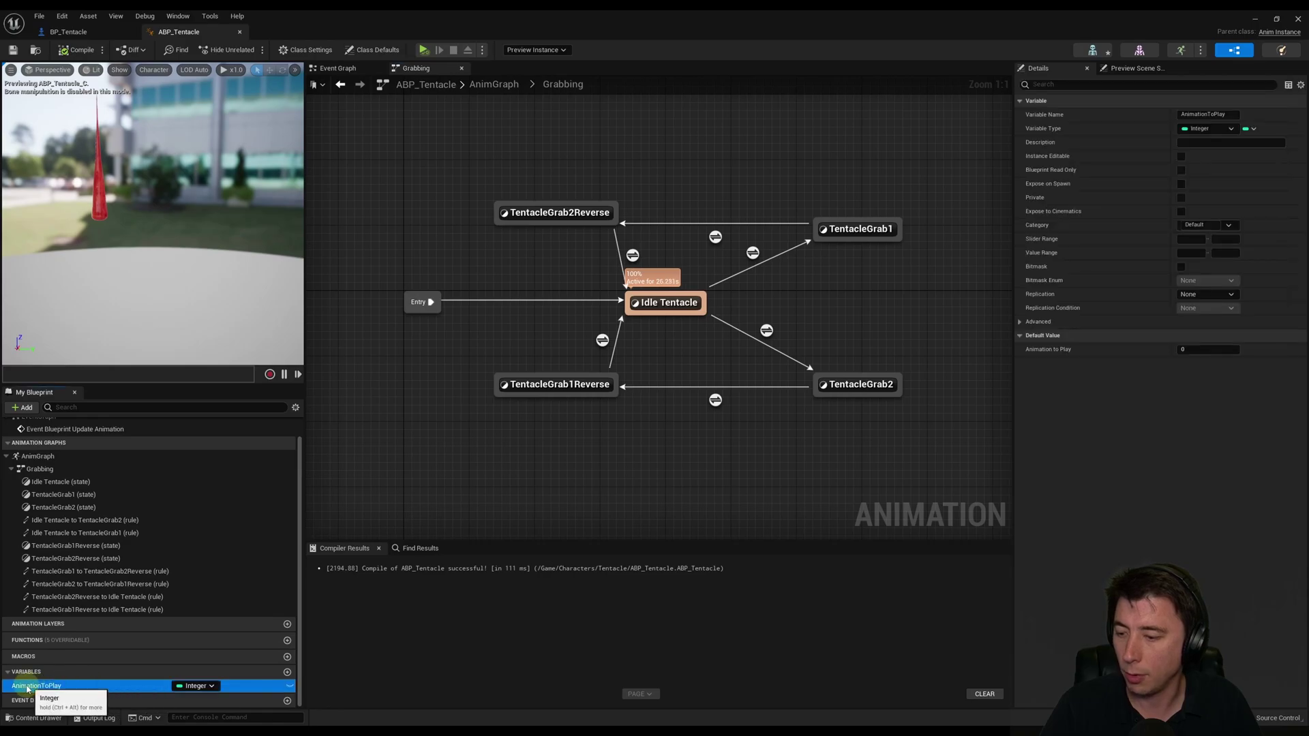
left_click(1200, 349)
type("1")
key("Return")
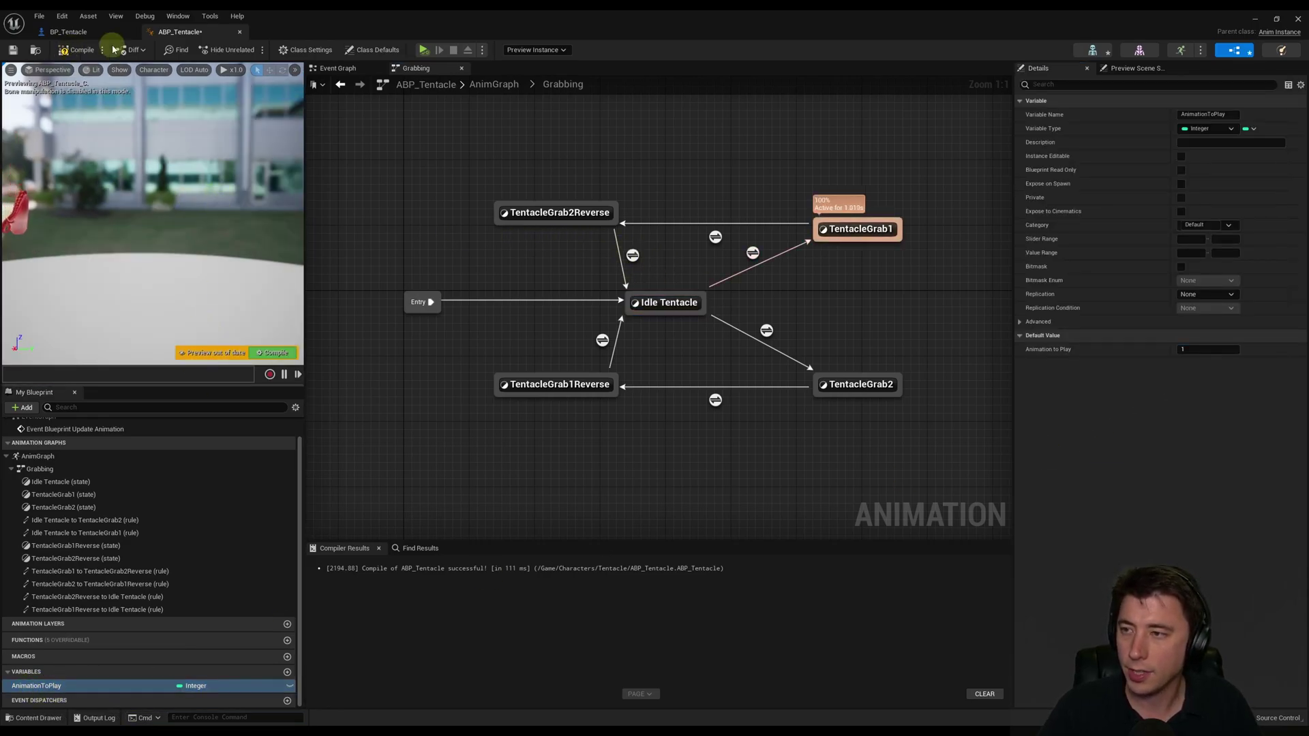
left_click(1191, 349)
type("0")
key("Return")
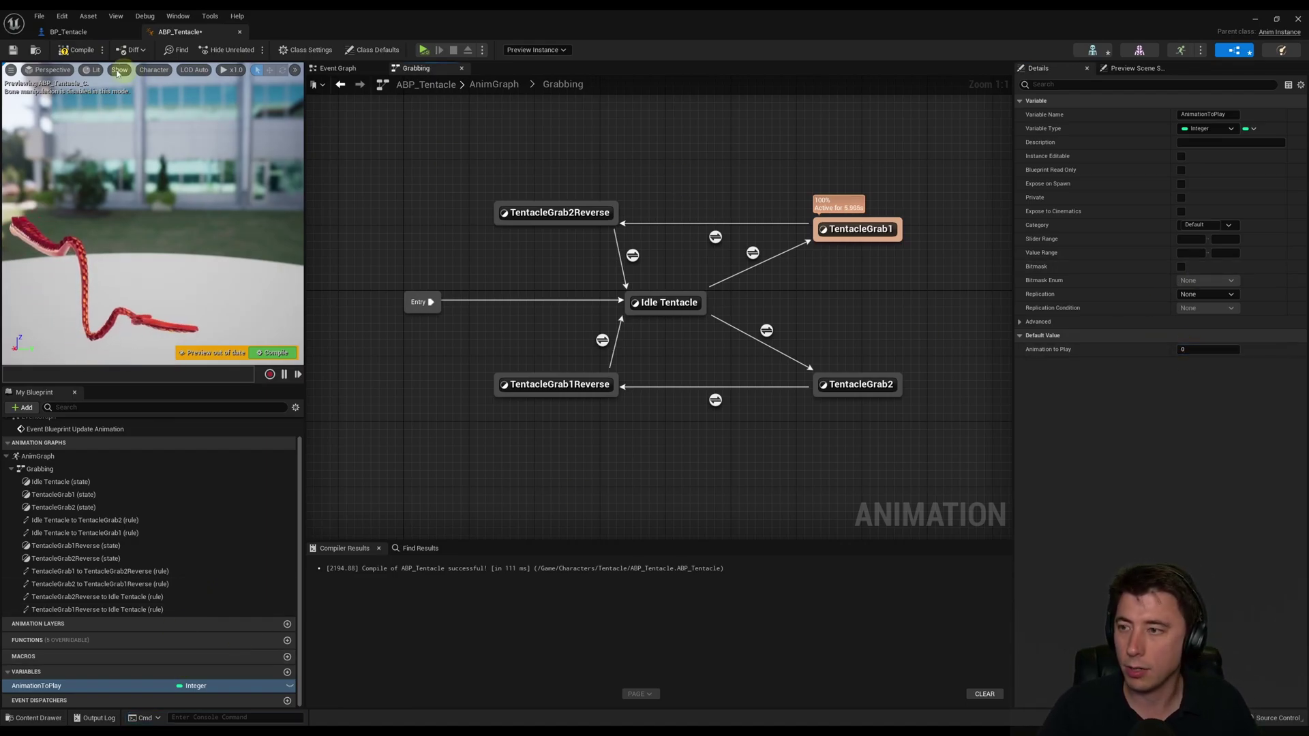
left_click(77, 49)
Step: Raise the blend durations of the four reverse-related transitions, with 1.0 for TentacleGrab2 to TentacleGrab1Reverse and 2.0 for TentacleGrab2Reverse to Idle Tentacle
left_click(715, 237)
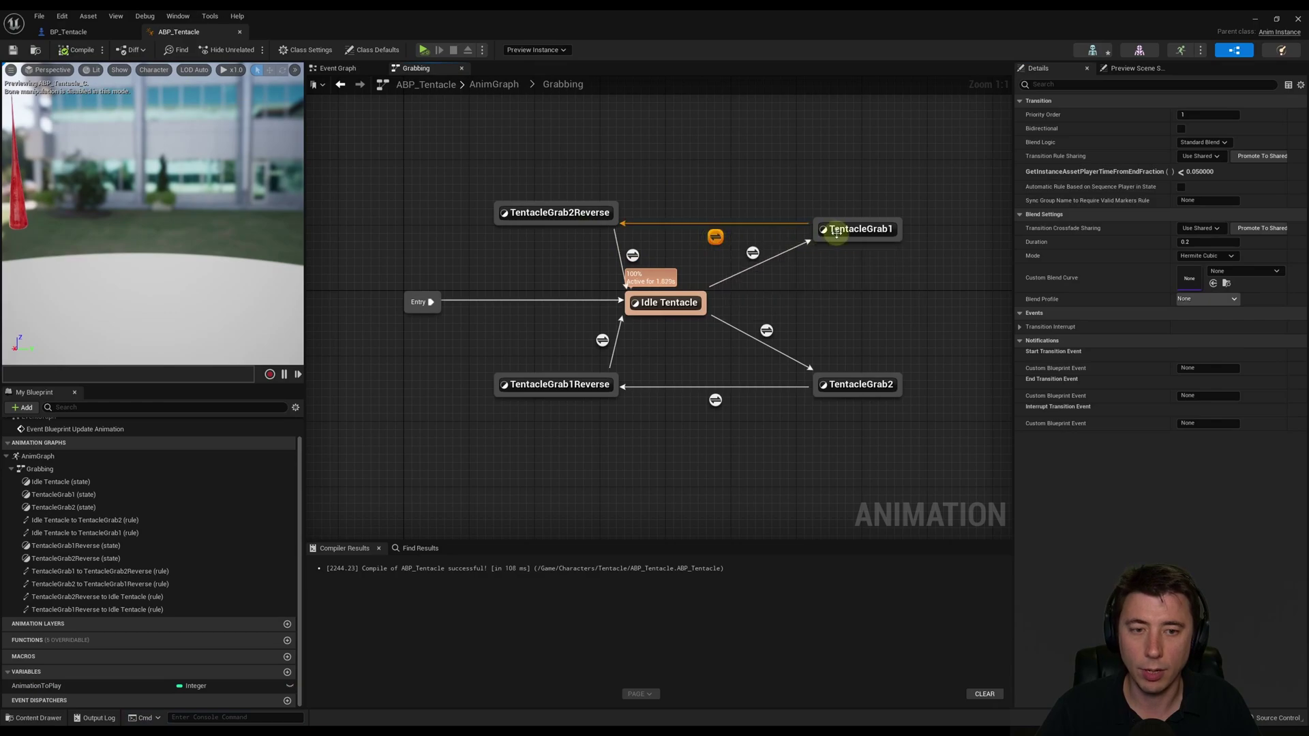
left_click(1196, 241)
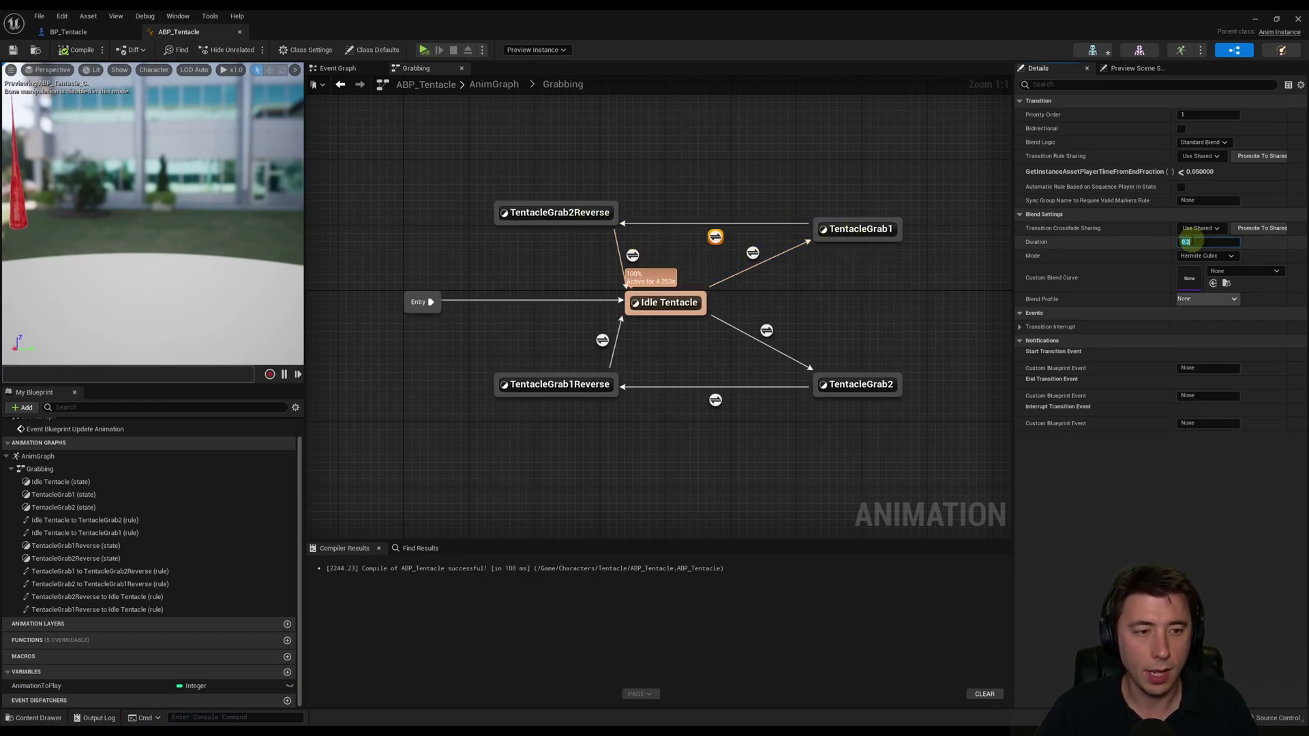
left_click(715, 400)
left_click(1190, 241)
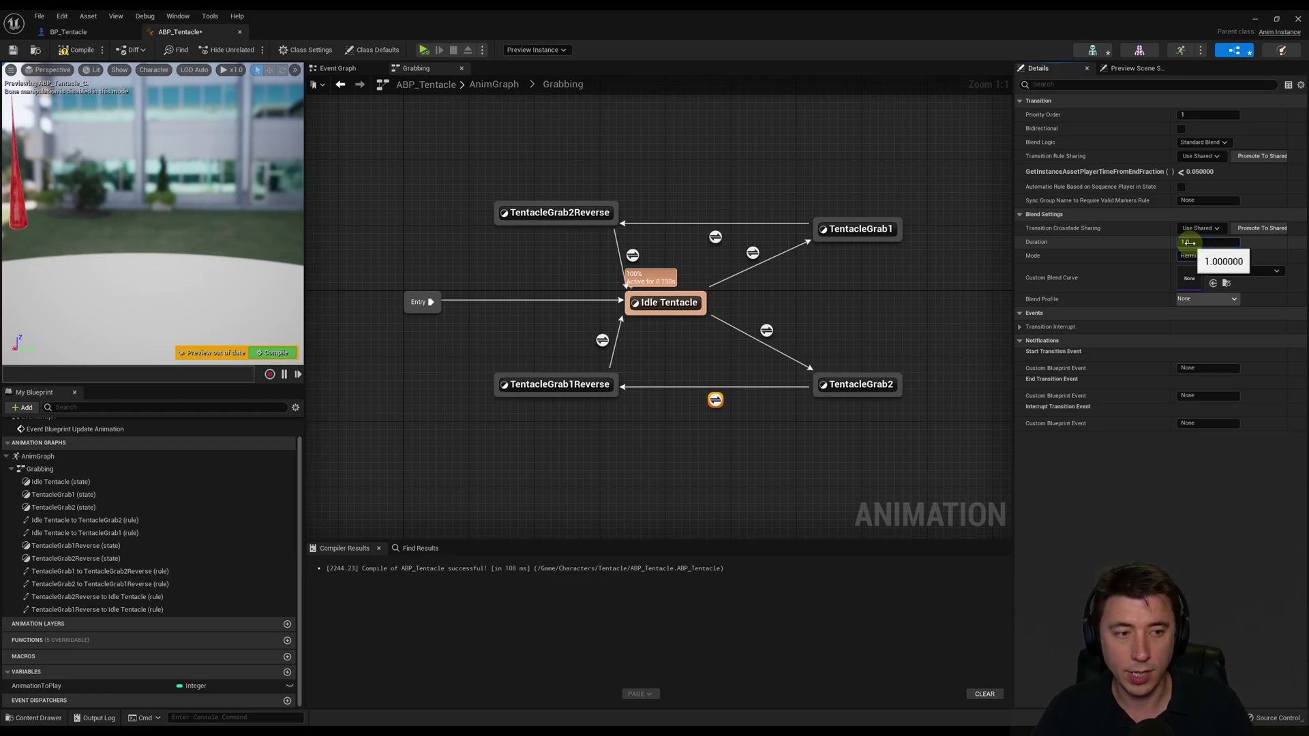
left_click(602, 339)
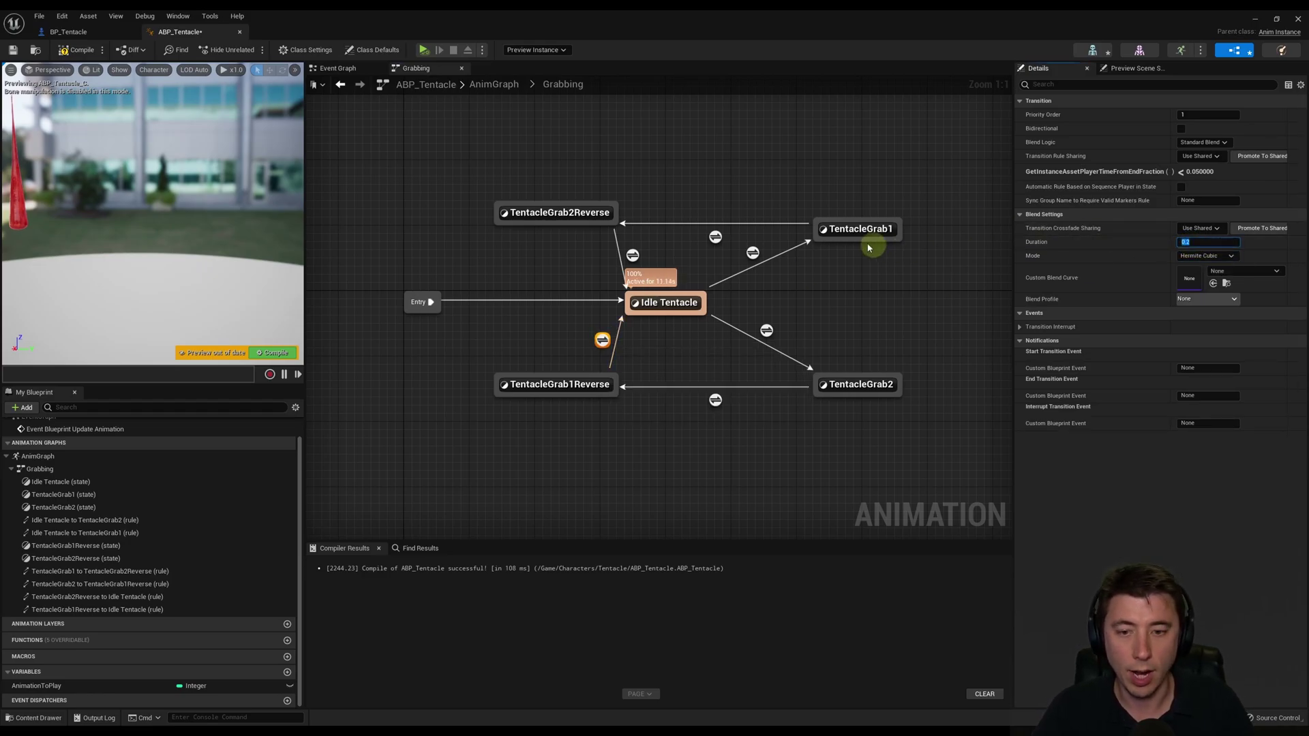
left_click(632, 257)
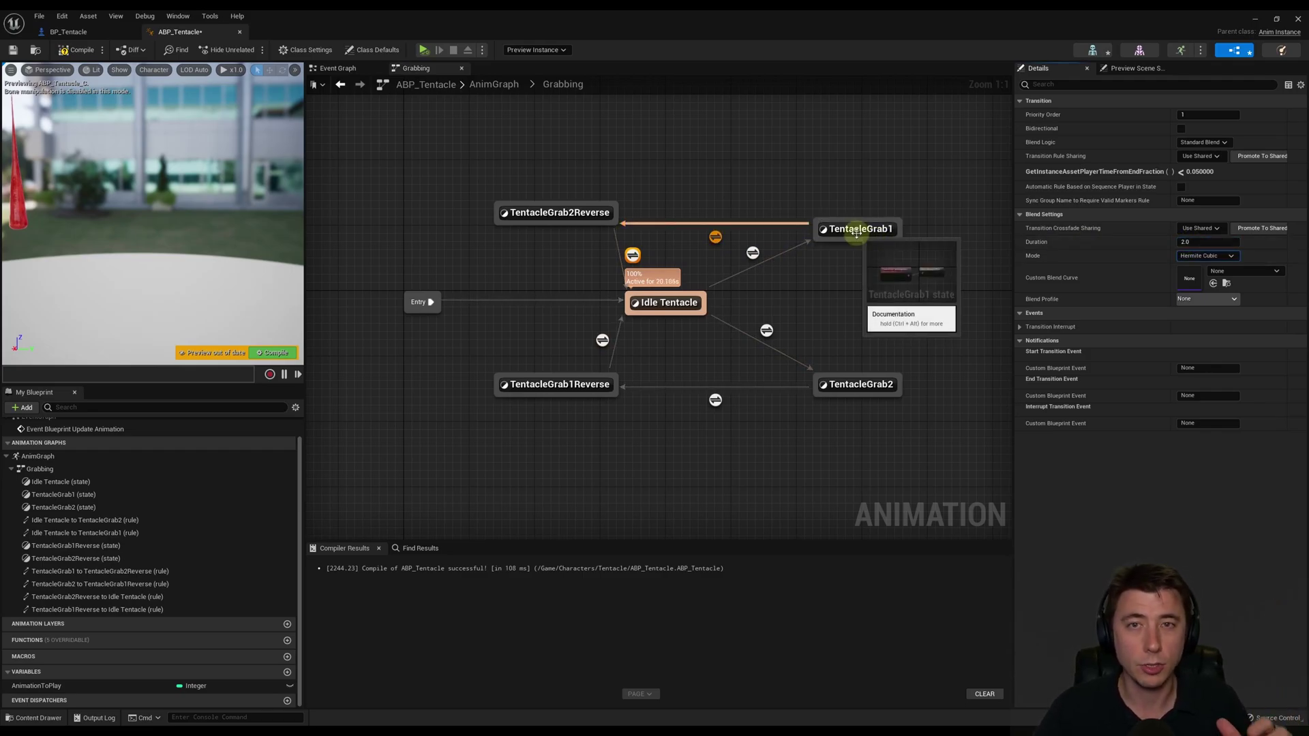
Step: Preview the lengthened blends by compiling with AnimationToPlay's default at 1, and restore the default to 0 with another compile
left_click(54, 685)
left_click(1197, 349)
type("1")
key("Return")
left_click(76, 50)
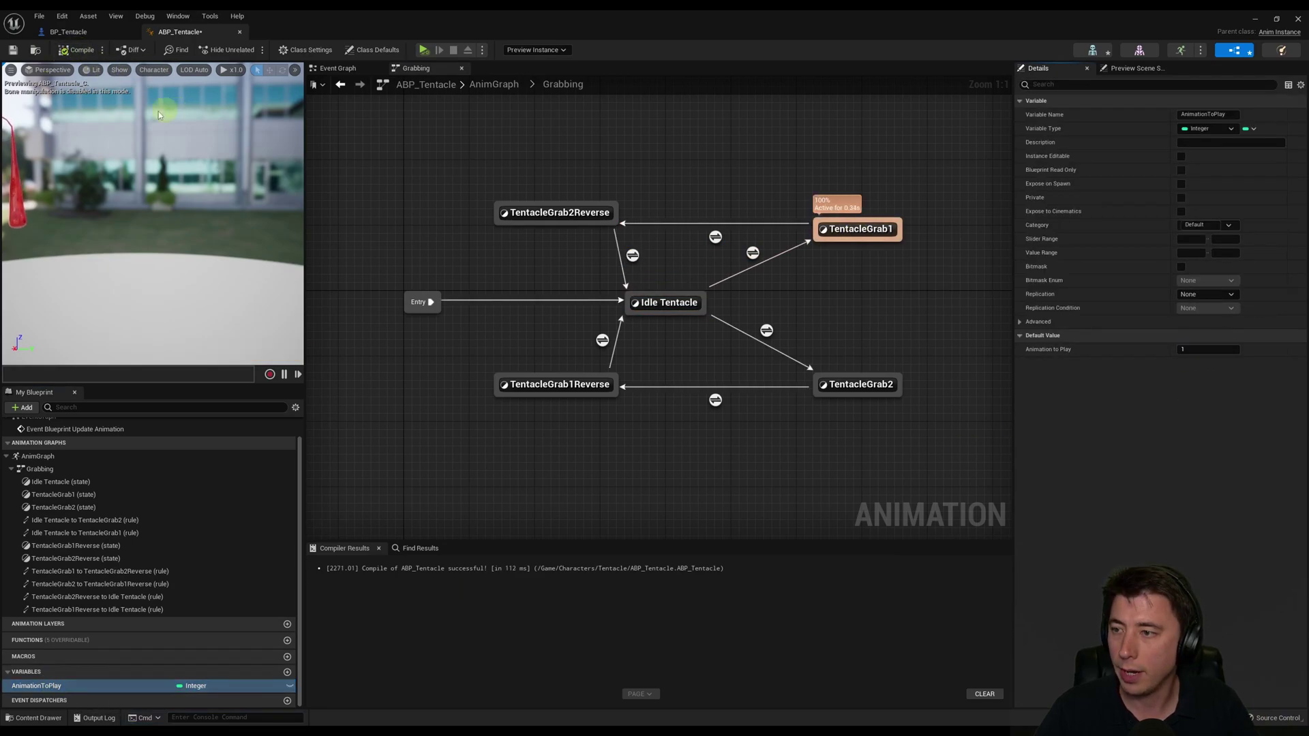
right_click_drag(428, 126, 362, 122)
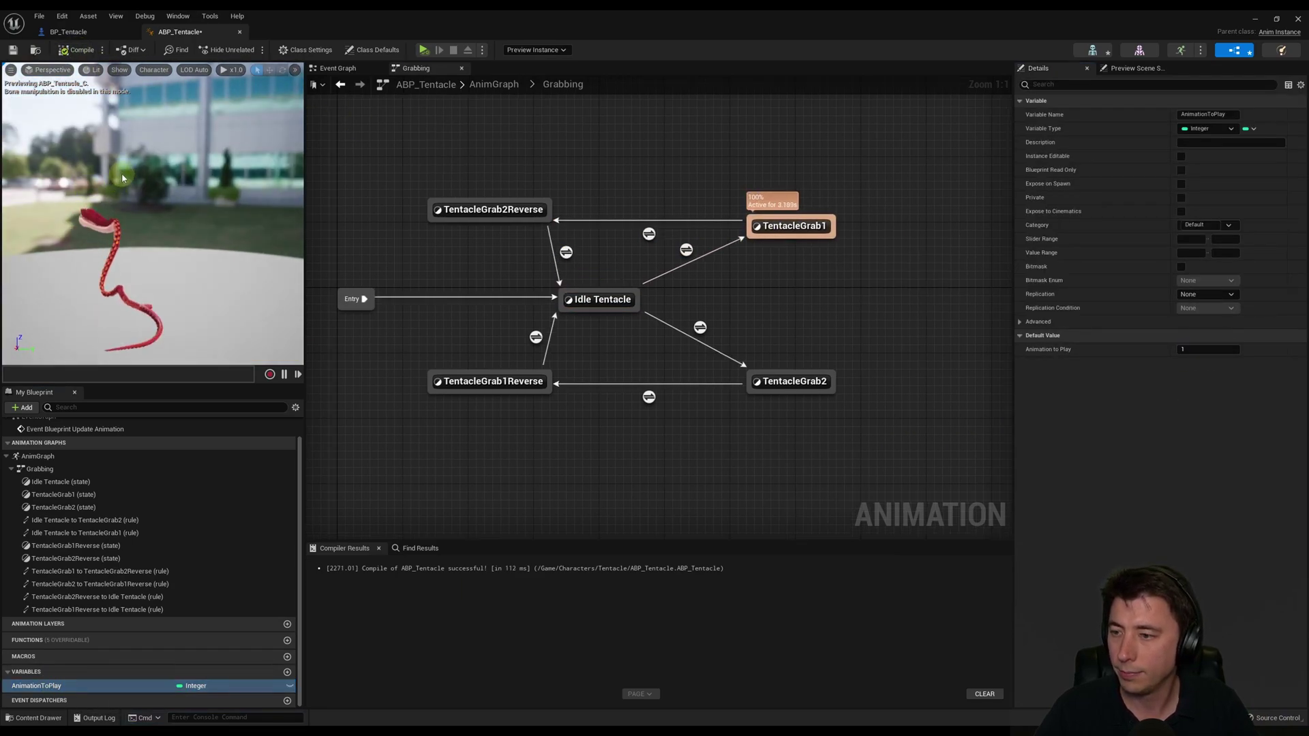
left_click_drag(122, 177, 120, 141)
left_click(1195, 349)
left_click(76, 50)
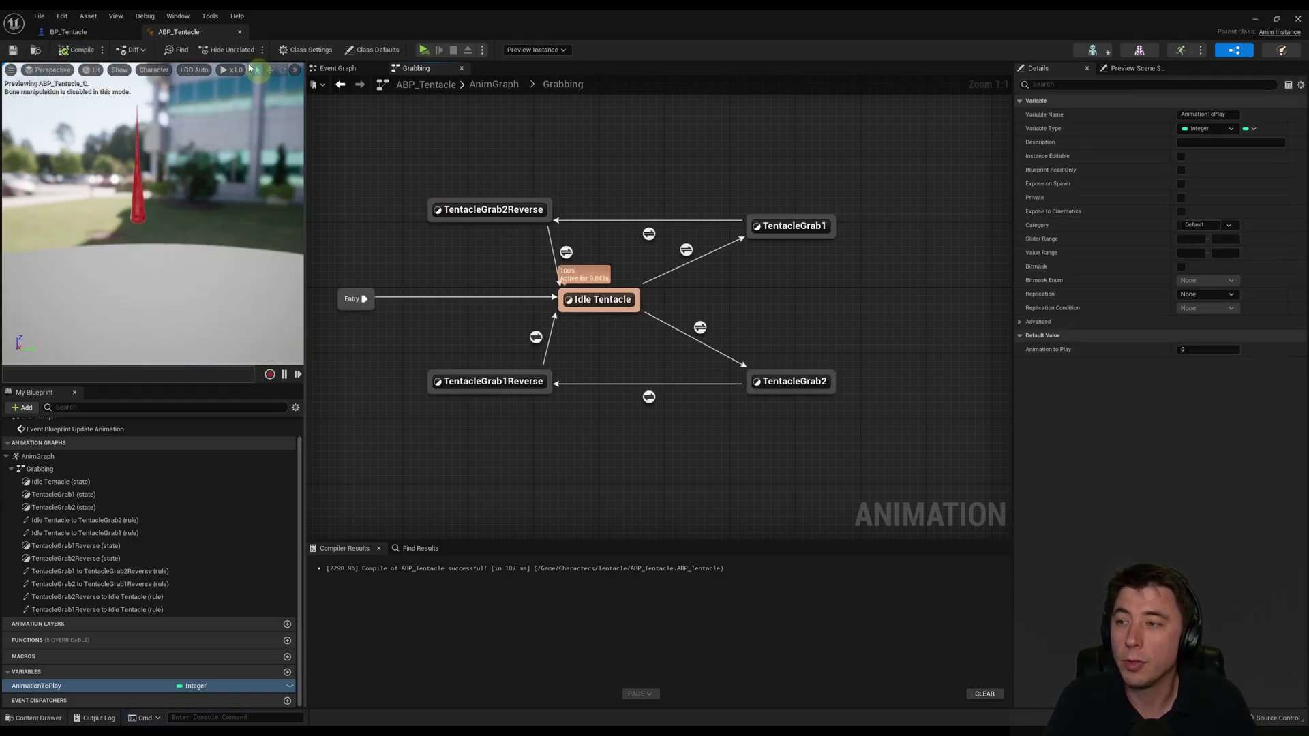
Step: In BP_Tentacle, assign ABP_Tentacle as the Anim Class of the TentacleMesh component
left_click(70, 32)
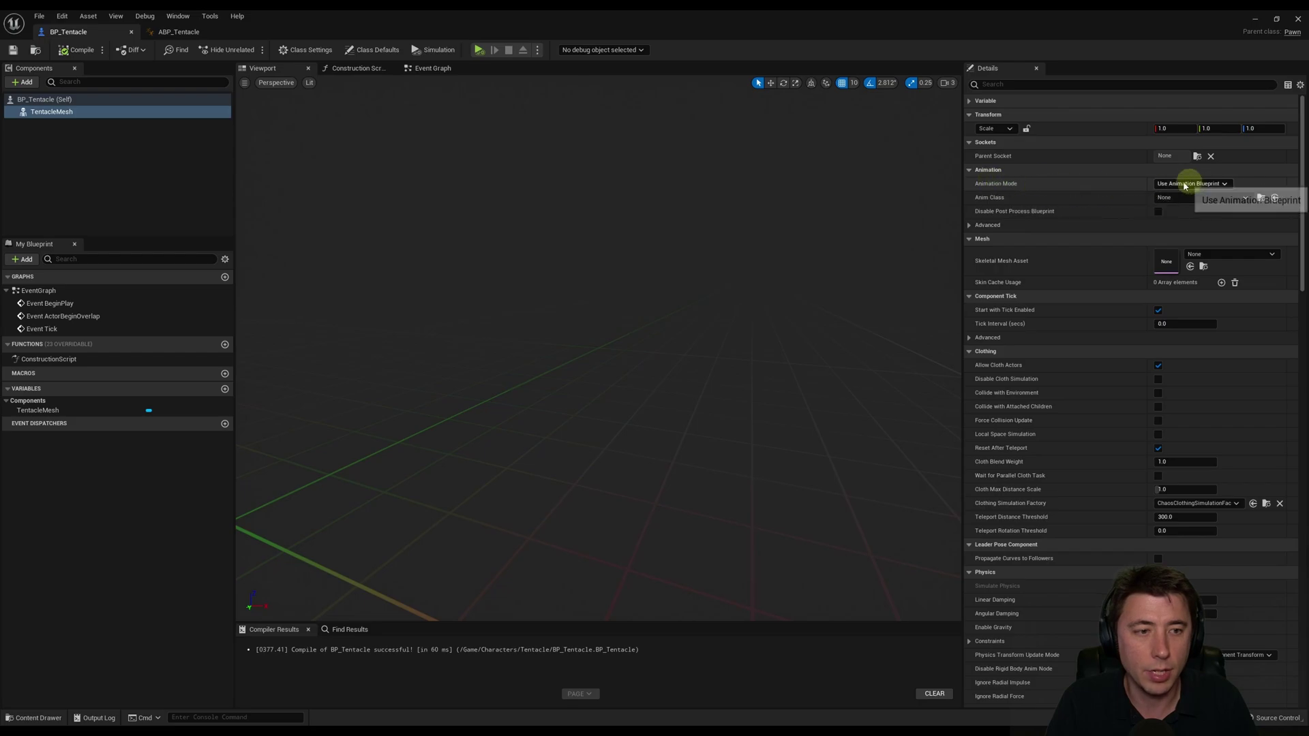
left_click(1182, 197)
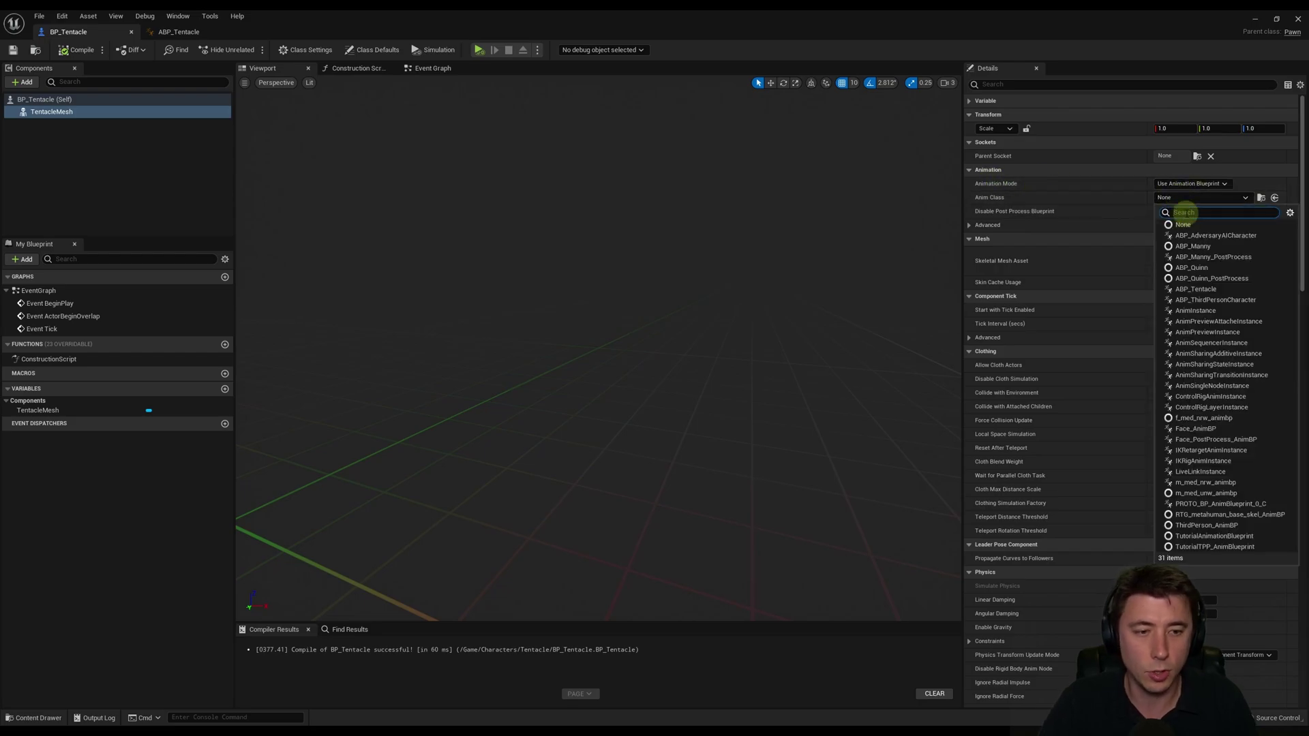
type("ABP_Tent")
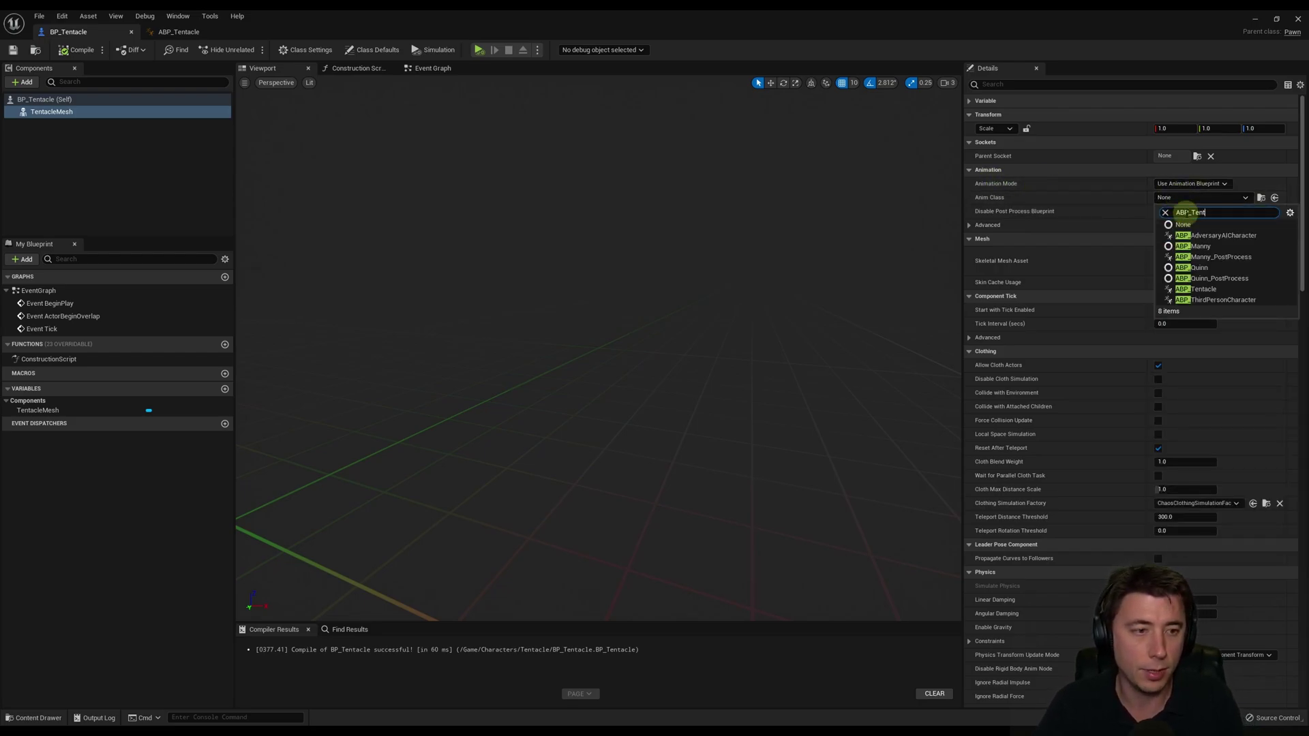
left_click(1199, 236)
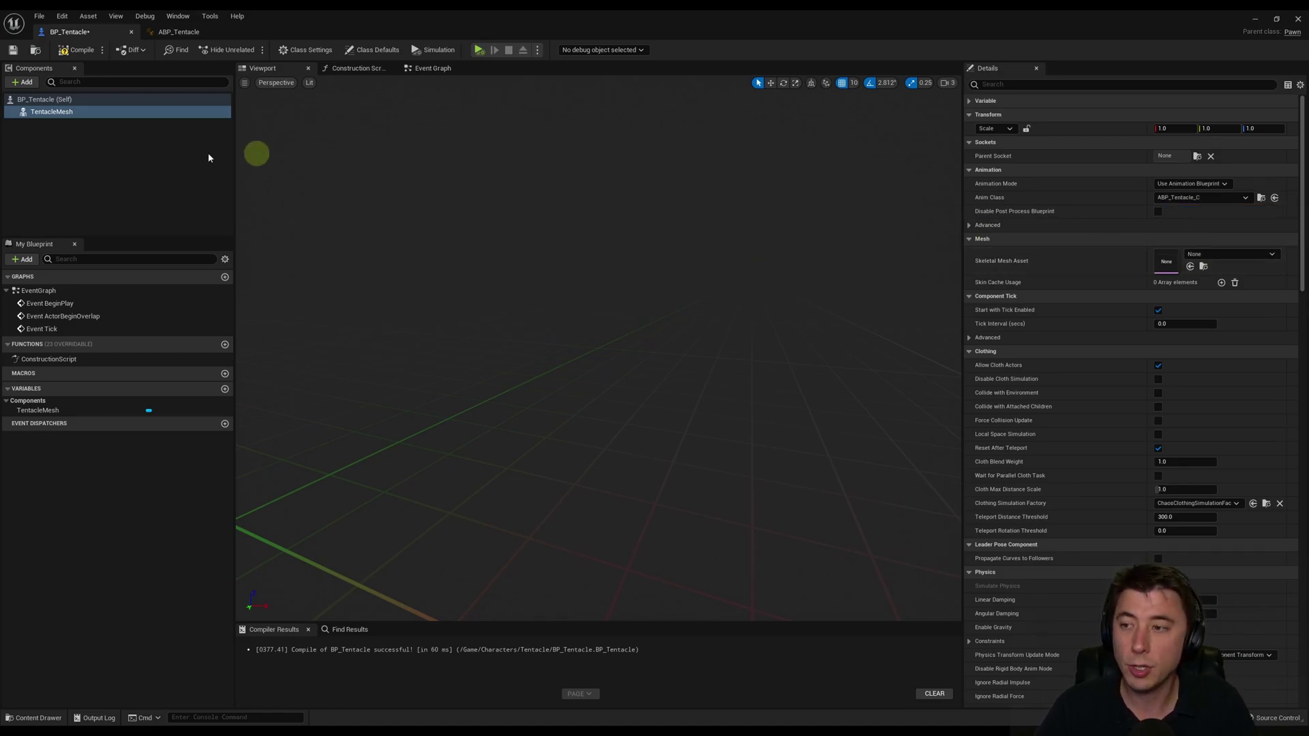
Step: Assign tentacle_redo3_99 as the Skeletal Mesh Asset of TentacleMesh
left_click(1215, 256)
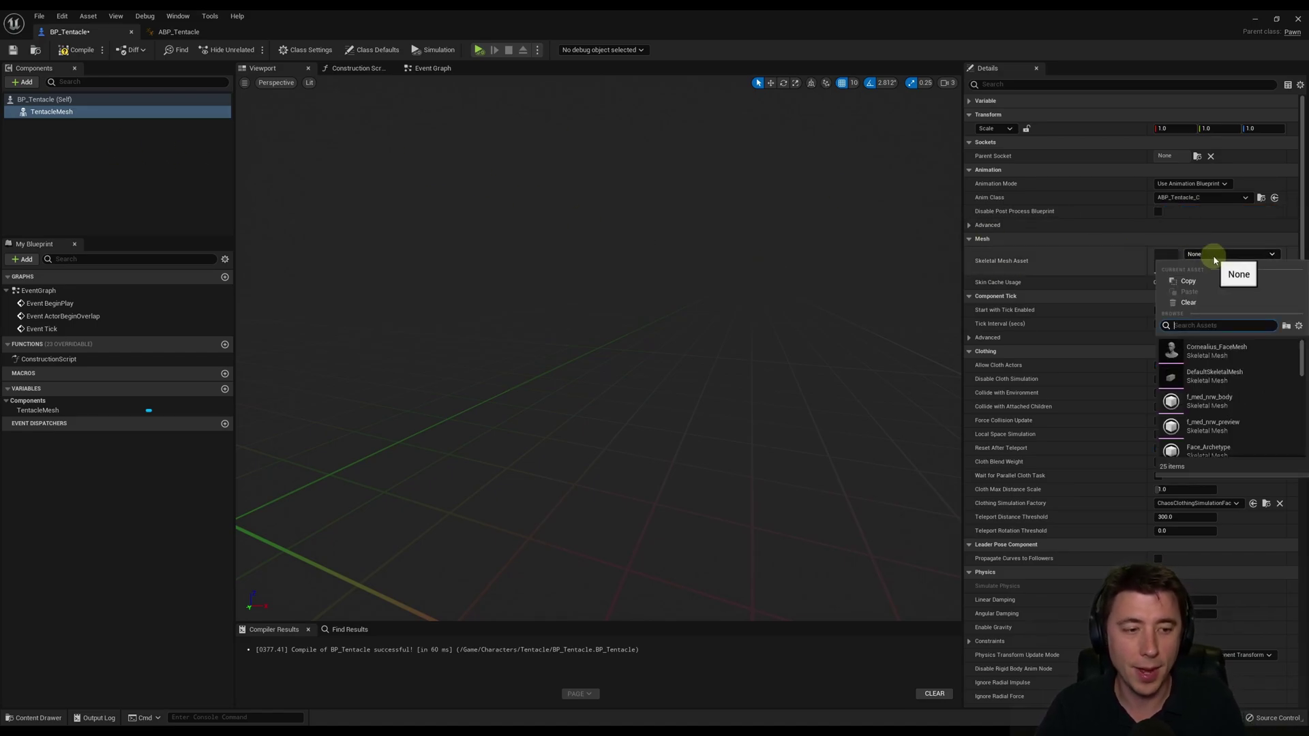
type("Tentacle")
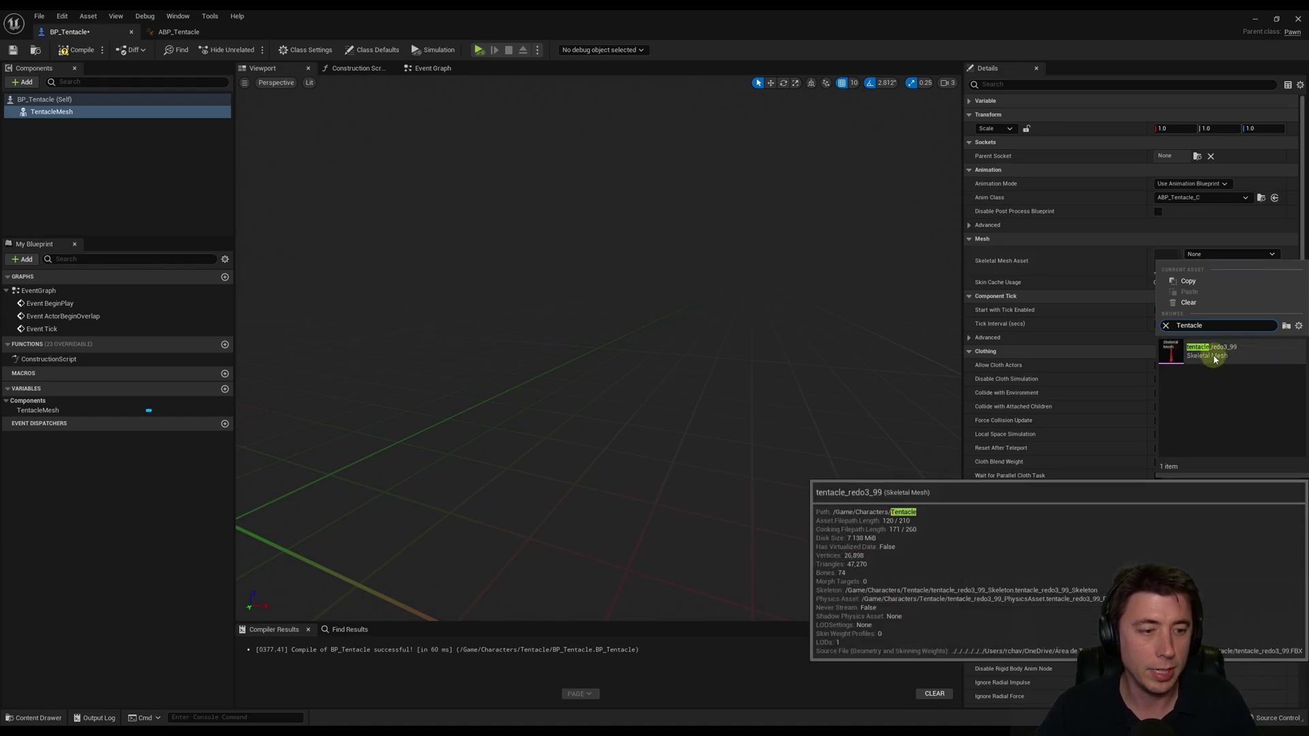
left_click(1214, 360)
Step: Scale TentacleMesh to 2.7 on X, Y and Z, and compile BP_Tentacle
right_click_drag(698, 263, 689, 187)
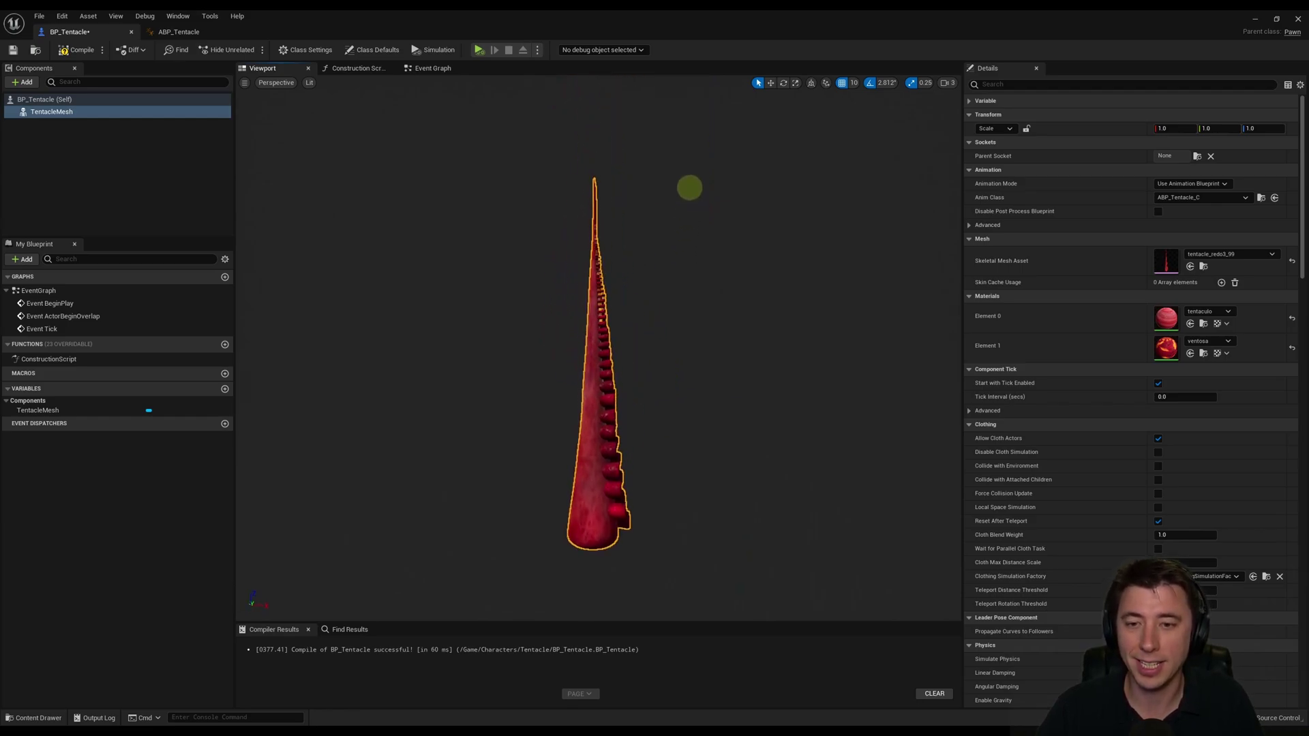
left_click(1167, 129)
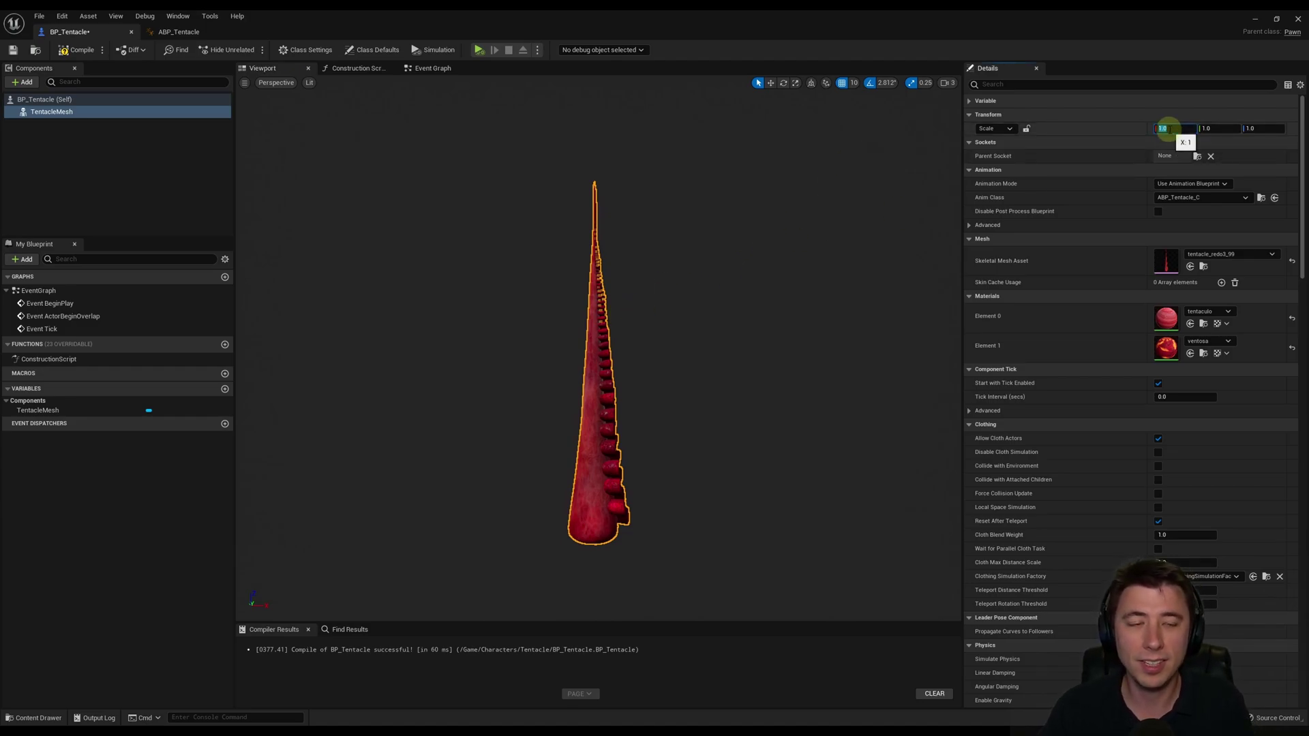
key("Tab")
type("2.7")
key("Tab")
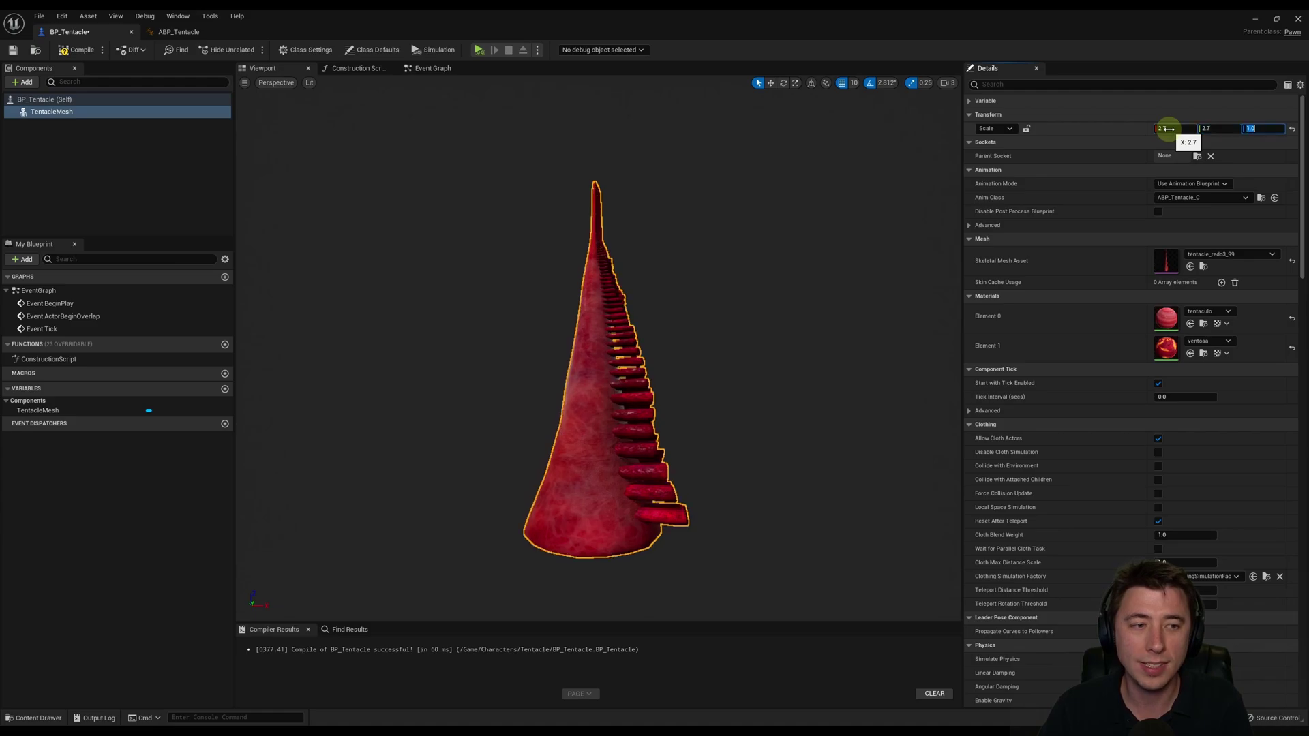
key("Return")
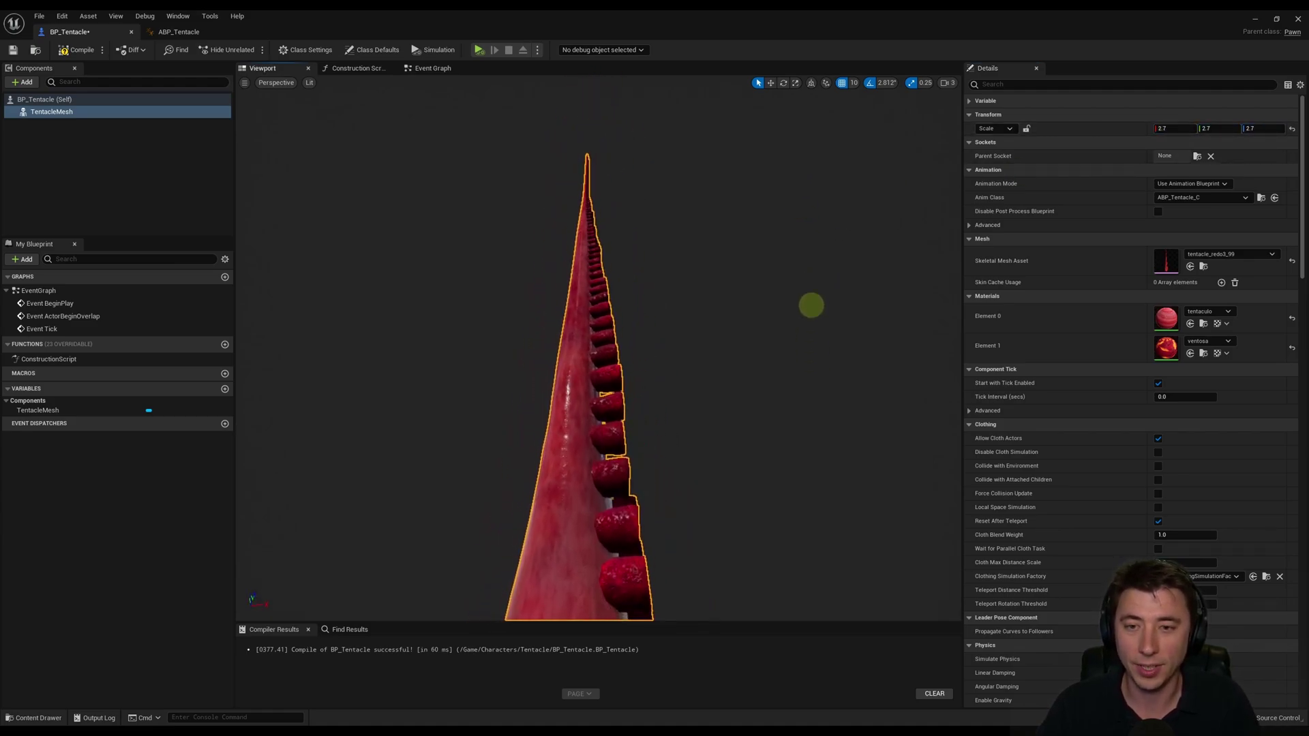
left_click(68, 50)
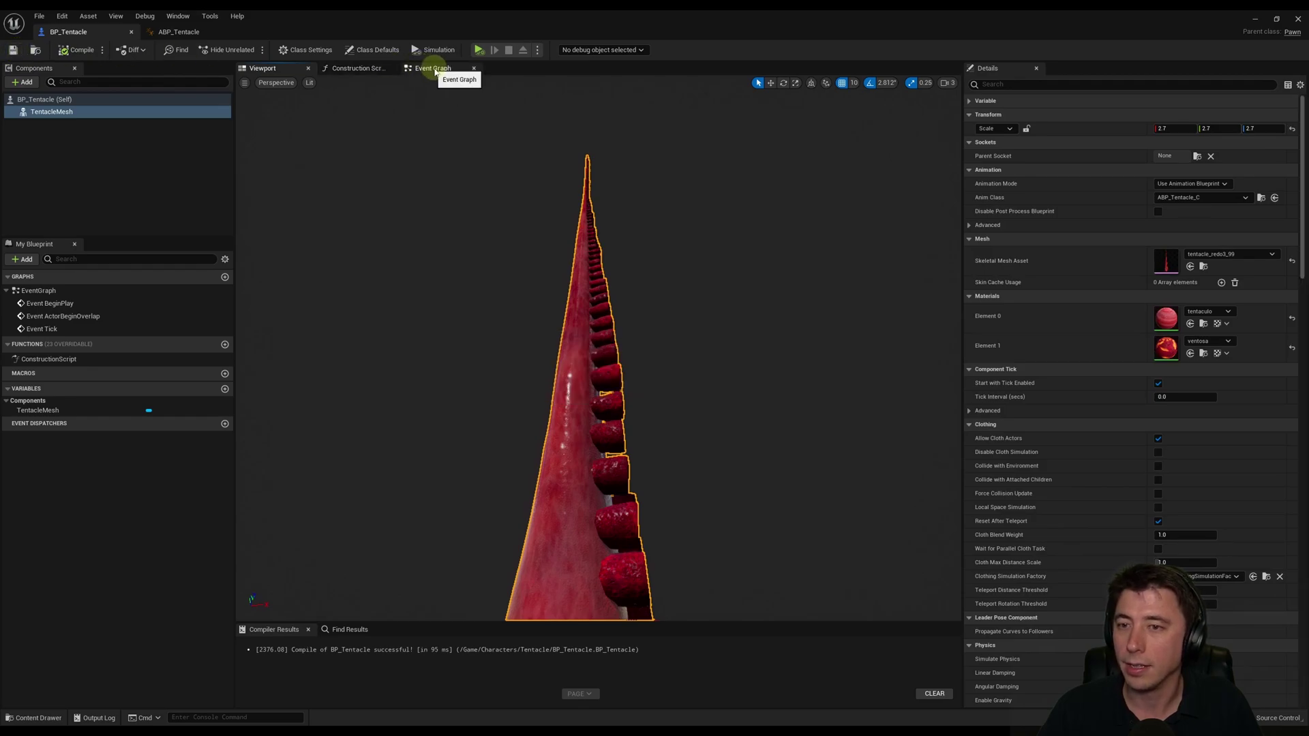
Step: In BP_Tentacle's Event Graph, add a TentacleMesh reference and feed it into a Get Anim Instance node
left_click(435, 69)
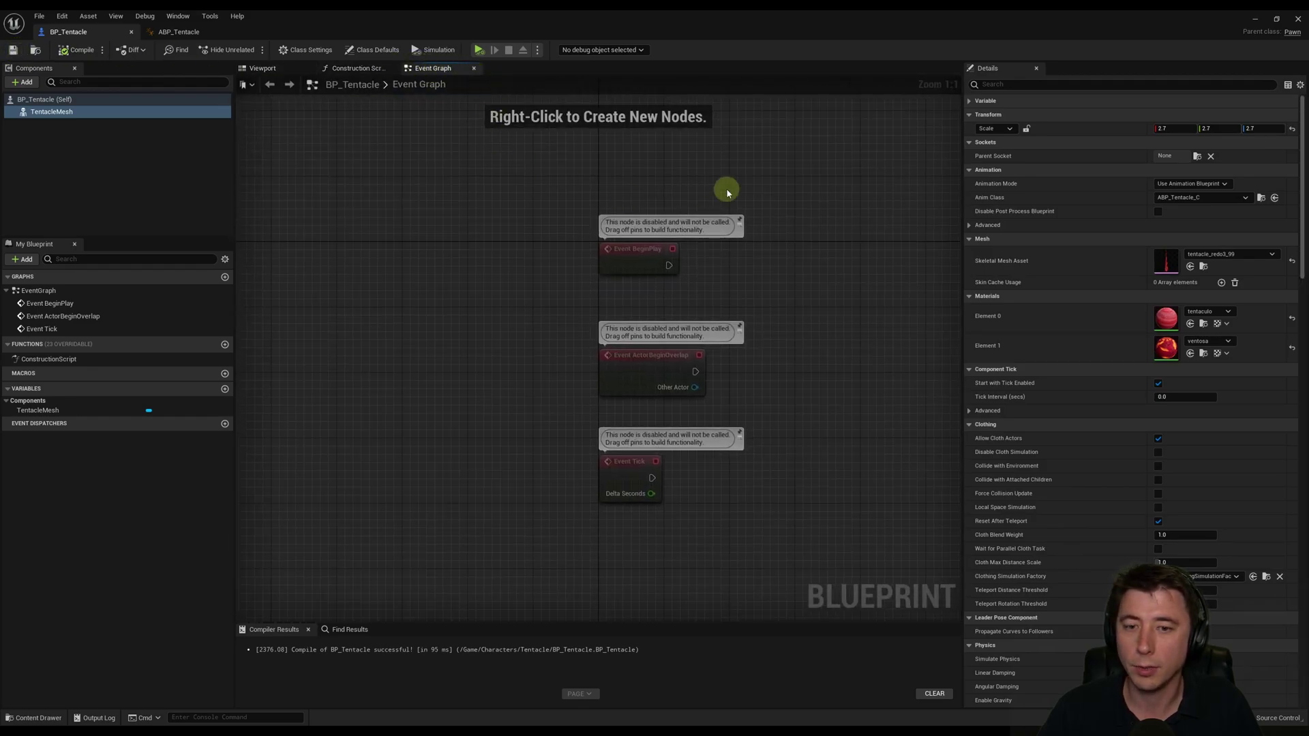
right_click_drag(628, 281, 599, 249)
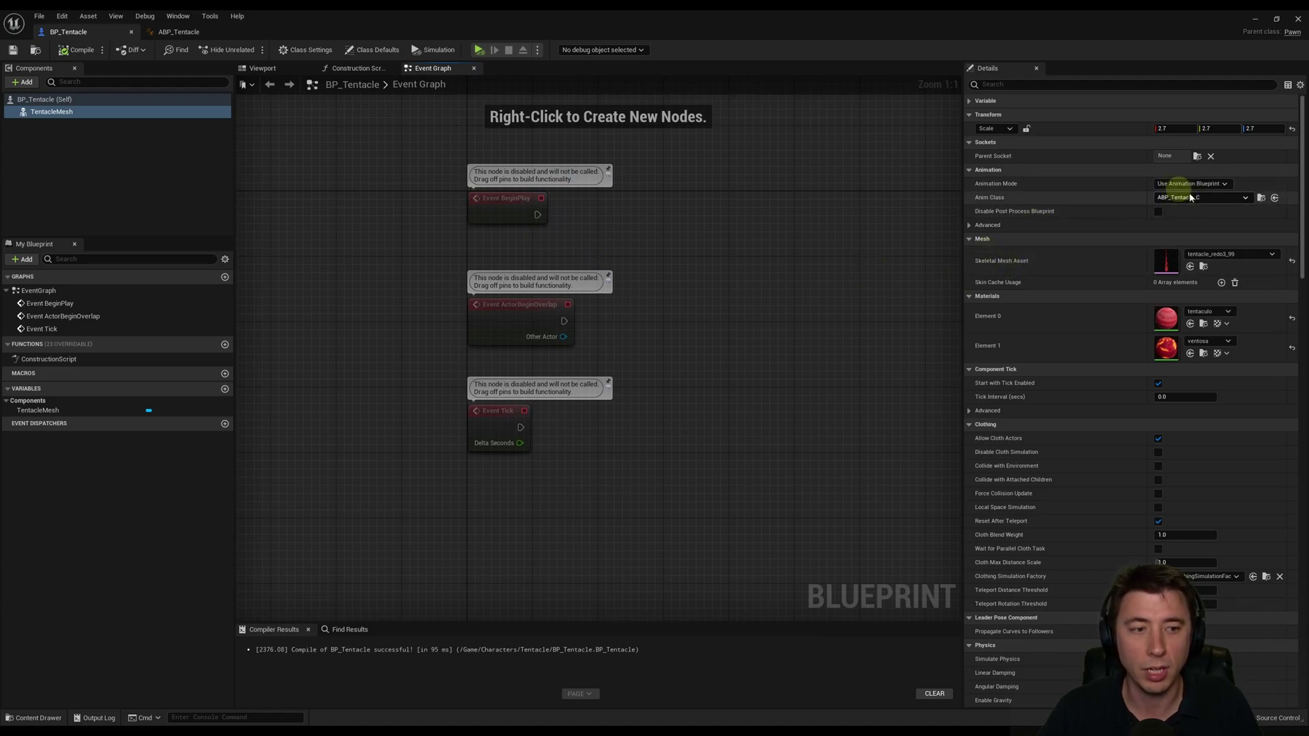
left_click_drag(38, 410, 496, 247)
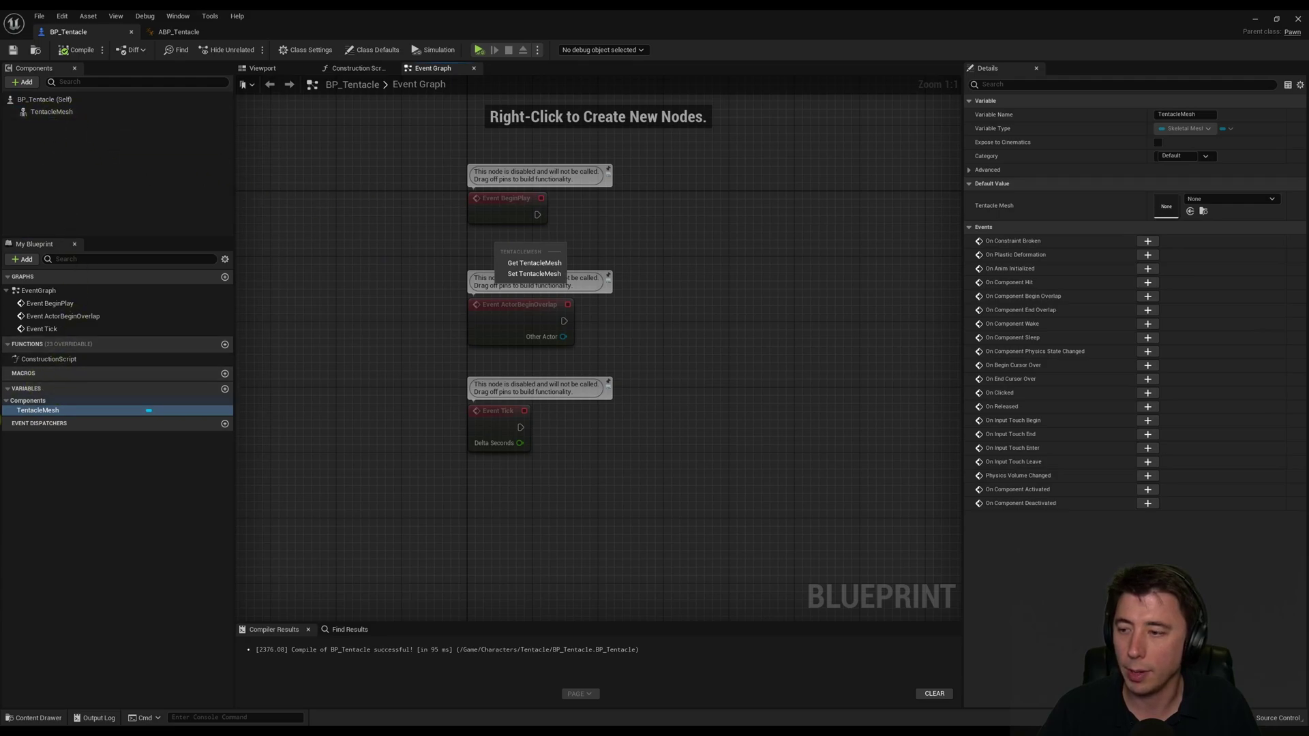
left_click(567, 262)
left_click_drag(547, 249, 599, 242)
type("get anim instan")
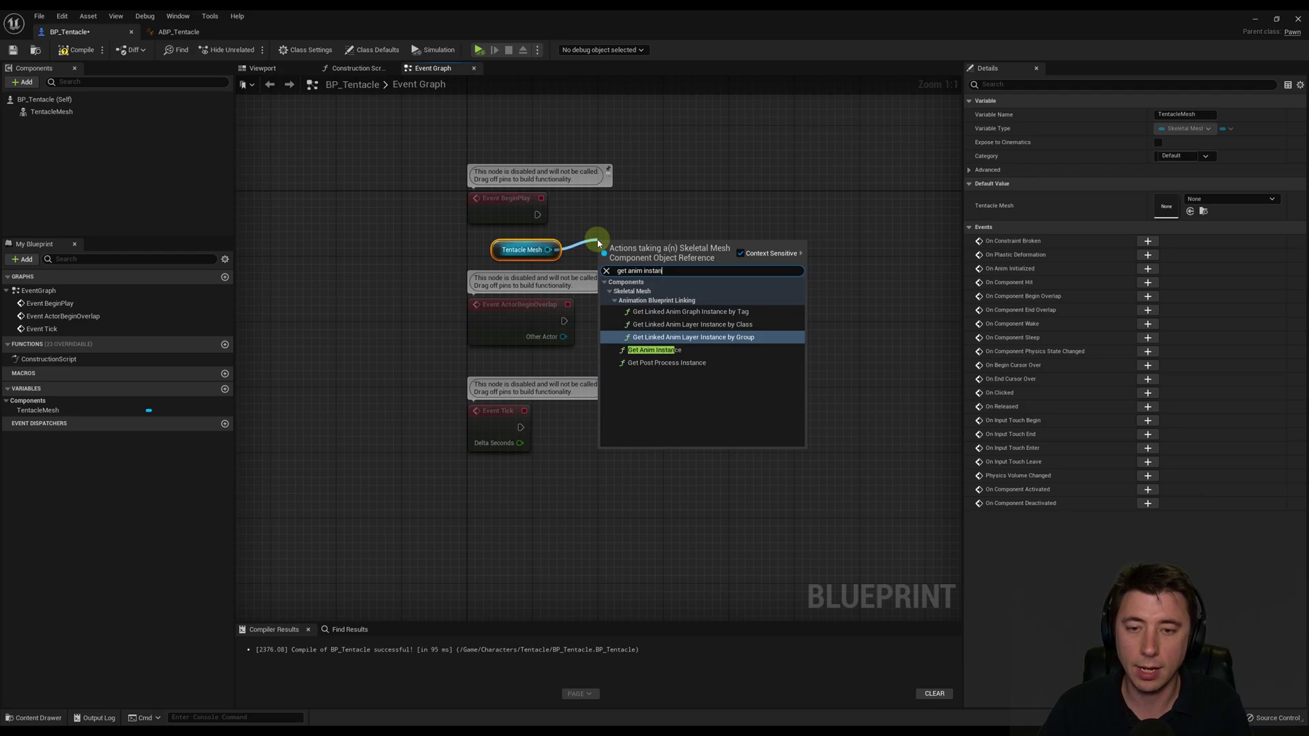
left_click(648, 350)
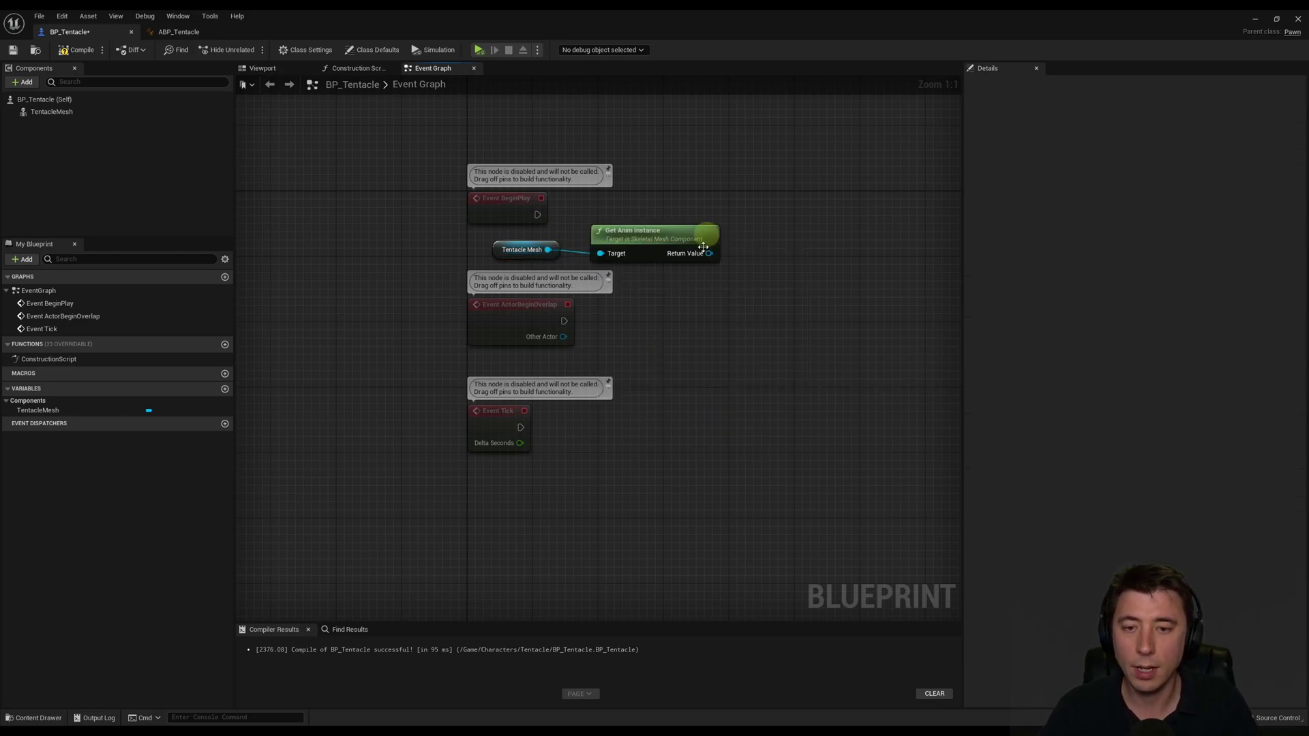
Step: Cast the anim instance to ABP_Tentacle, run the cast from Event BeginPlay, and delete the unused ActorBeginOverlap and Tick events
left_click_drag(755, 225, 757, 227)
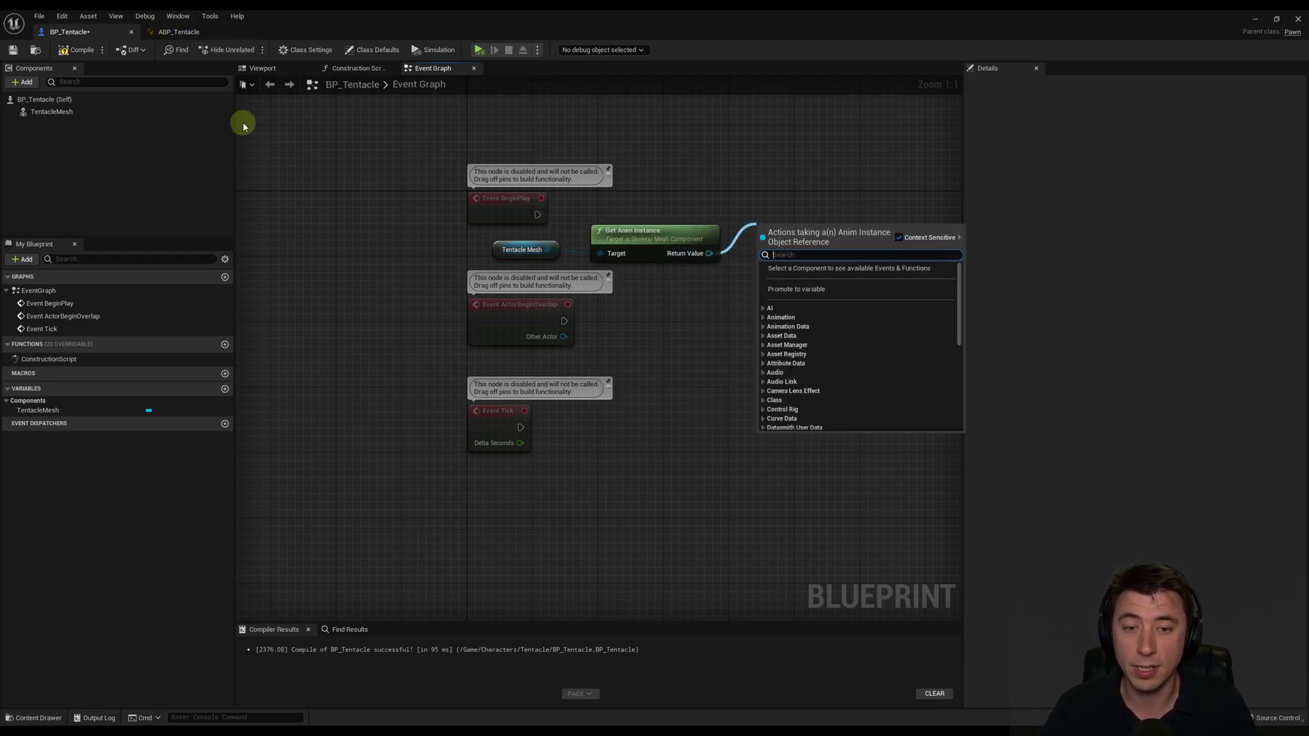
type("cast to abp")
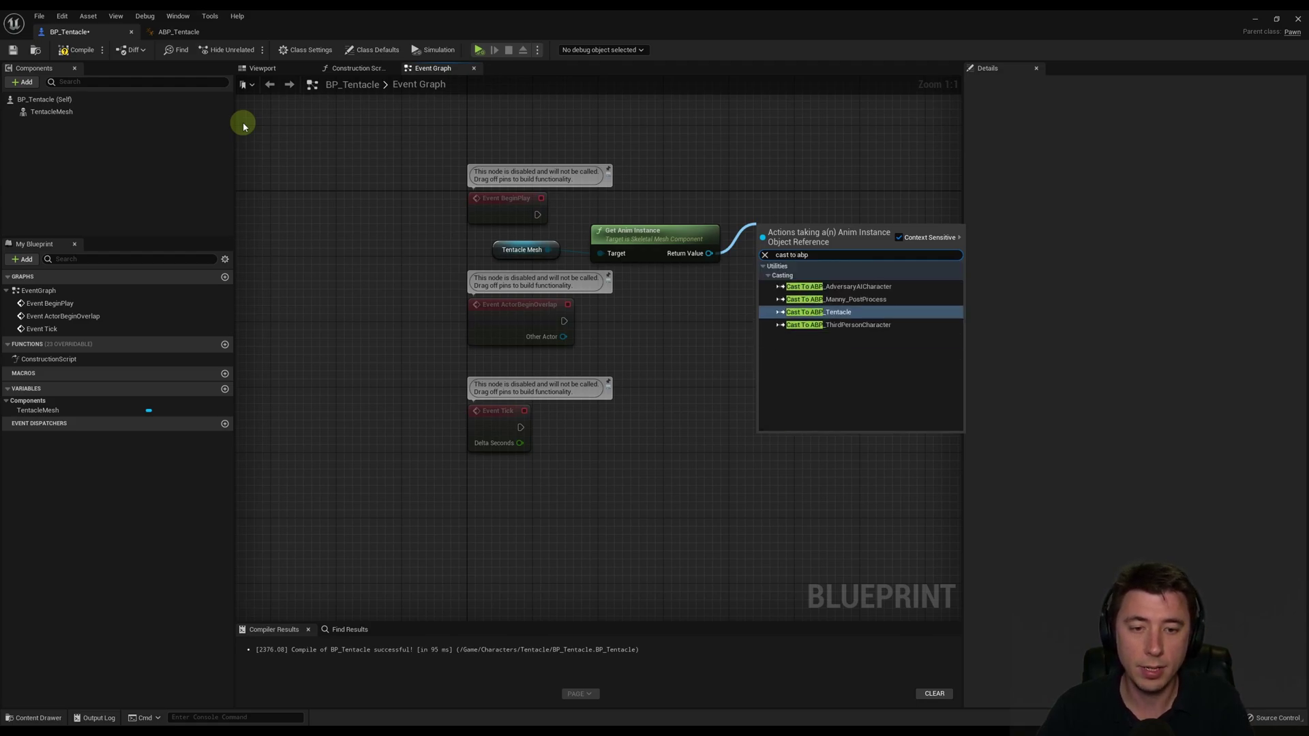
key("Return")
left_click_drag(538, 214, 626, 215)
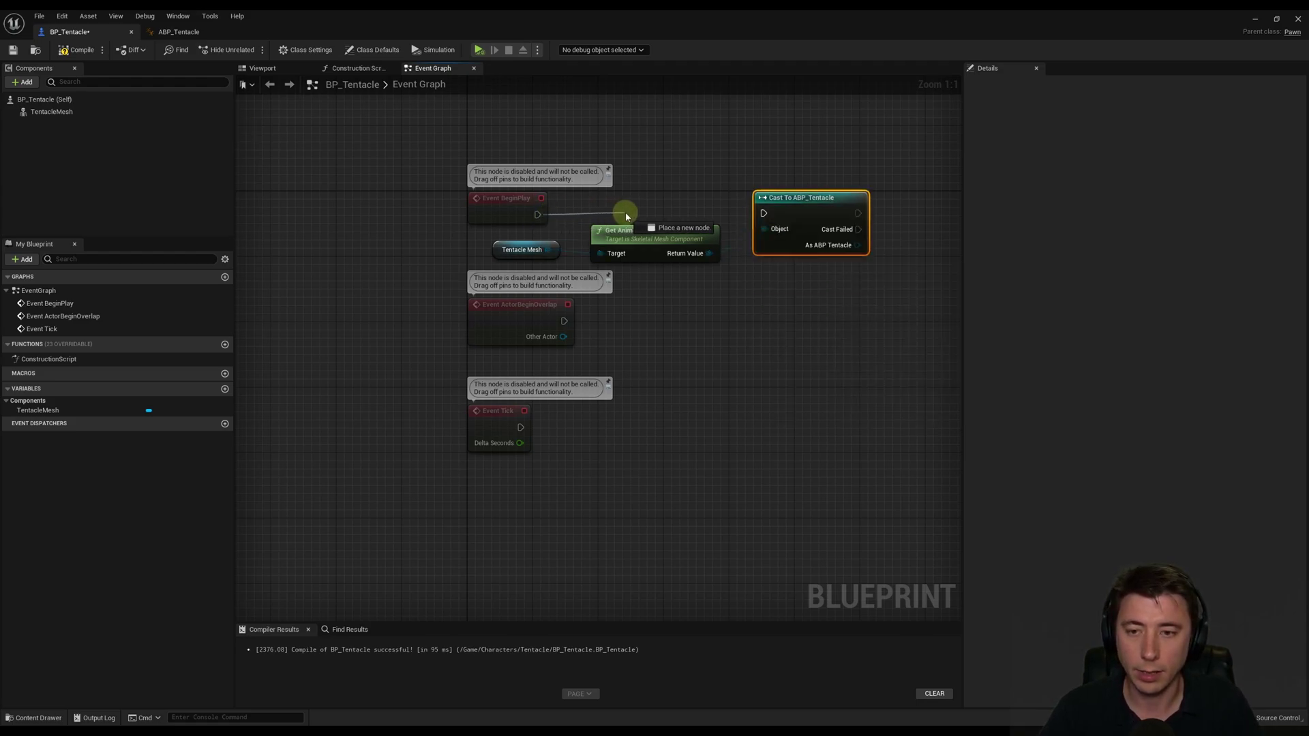
left_click_drag(732, 228, 764, 214)
left_click_drag(342, 304, 581, 457)
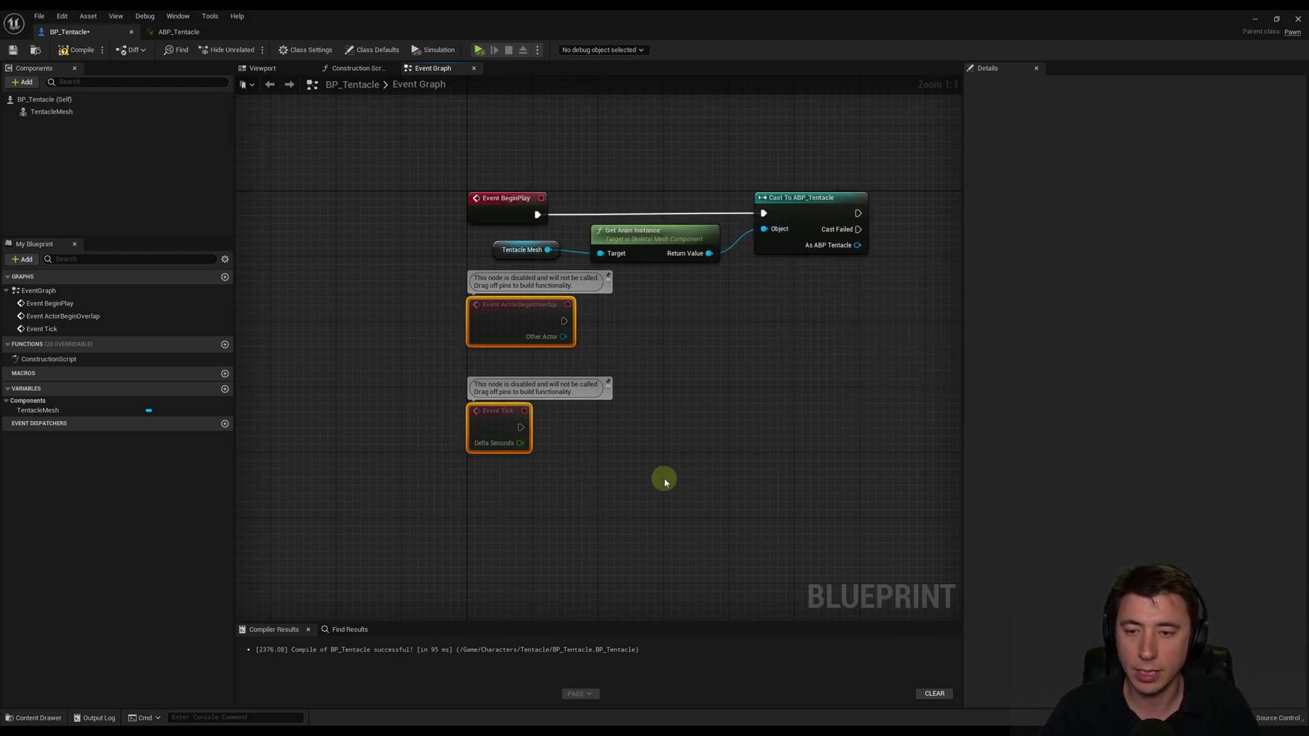
key("Delete")
Step: Promote the cast's As ABP Tentacle output to a variable and position its Set node beside the cast
right_click_drag(652, 475, 521, 456)
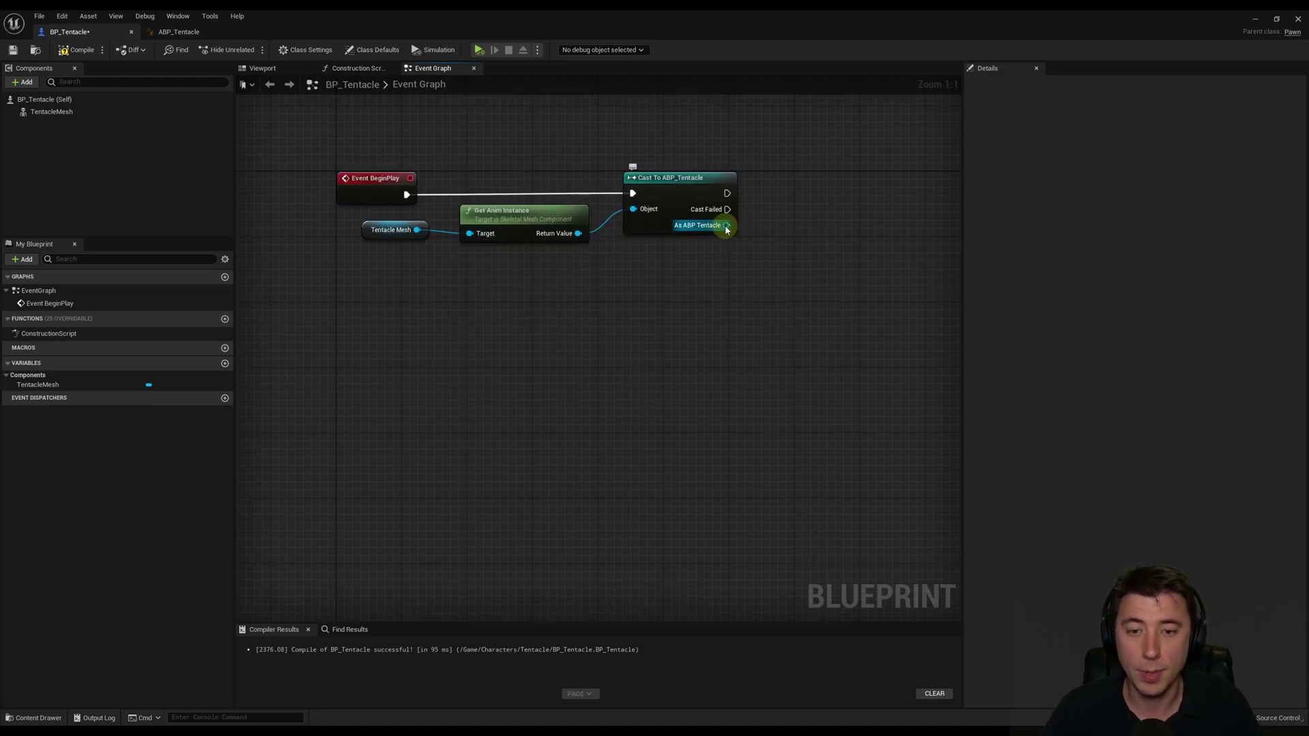
right_click(726, 230)
left_click(761, 247)
left_click_drag(872, 193, 823, 202)
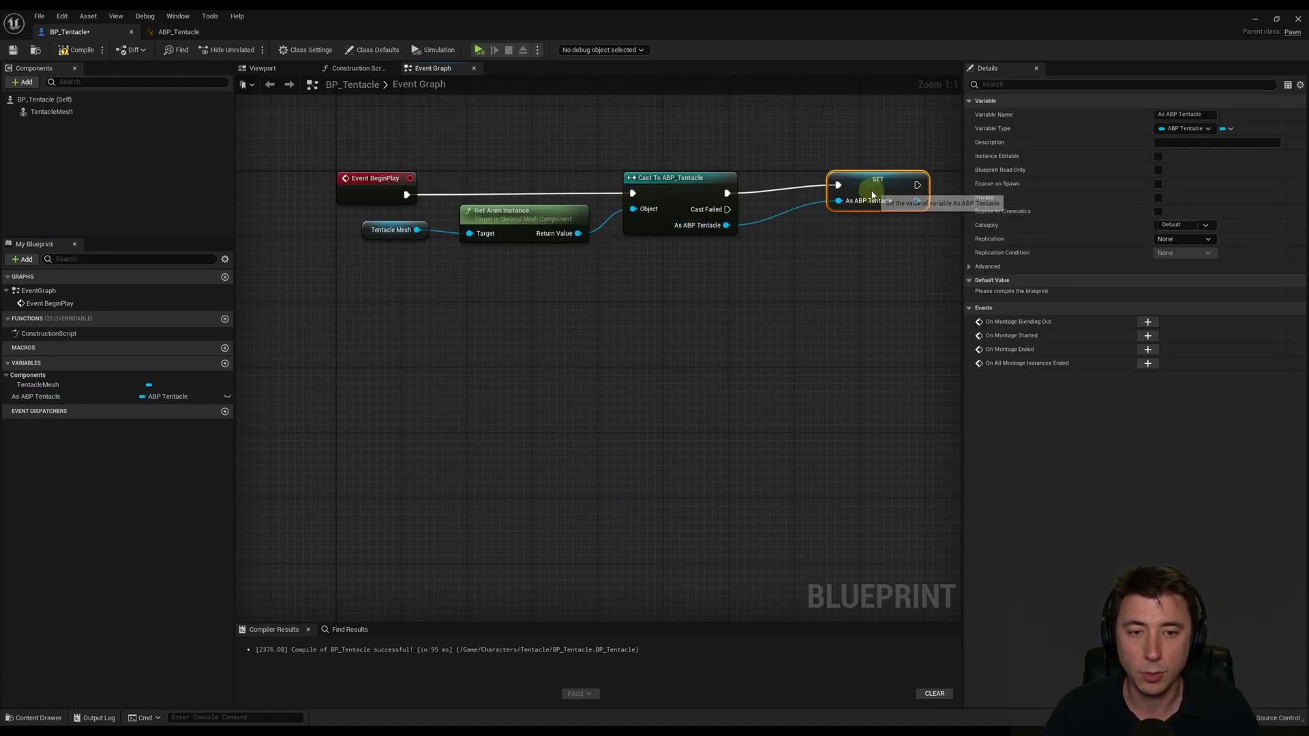
Step: Rename the As ABP Tentacle variable to TentacleABPReference and compile BP_Tentacle
left_click(815, 178)
left_click(39, 396)
right_click(37, 396)
left_click(65, 407)
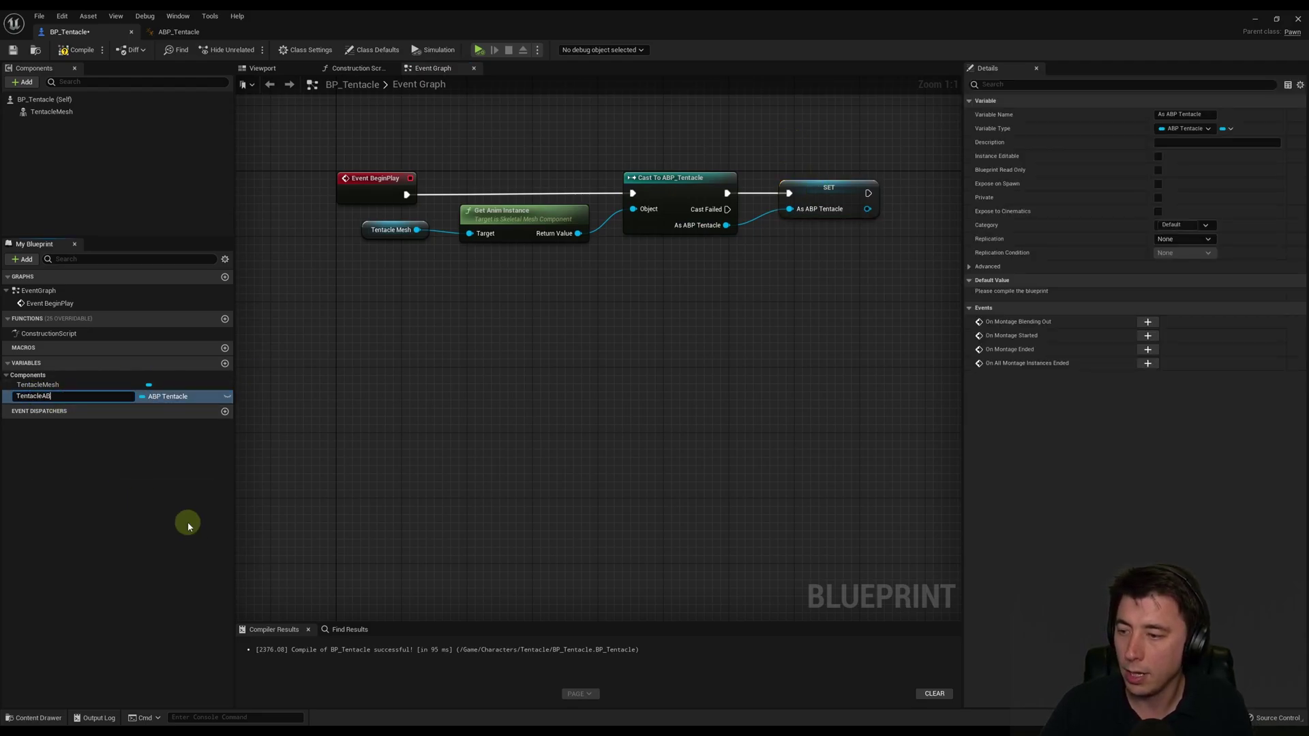
type("e")
key("Return")
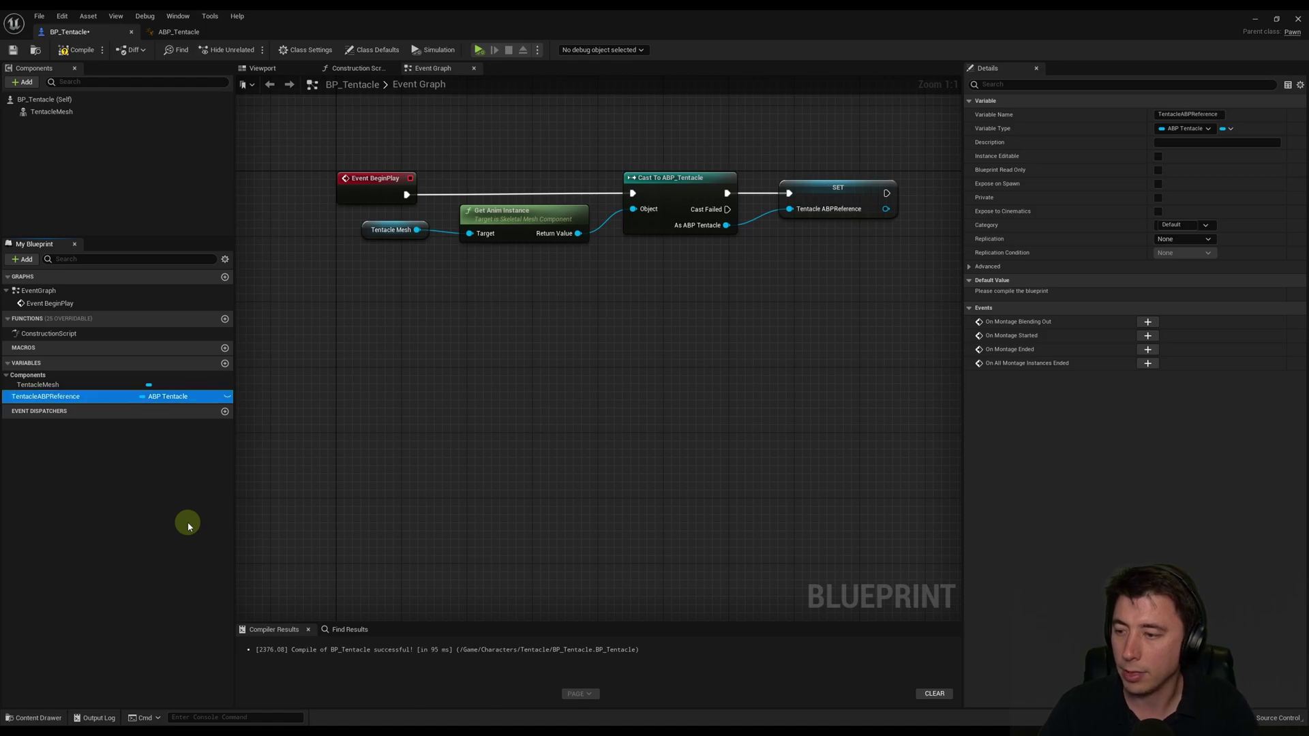
left_click(77, 50)
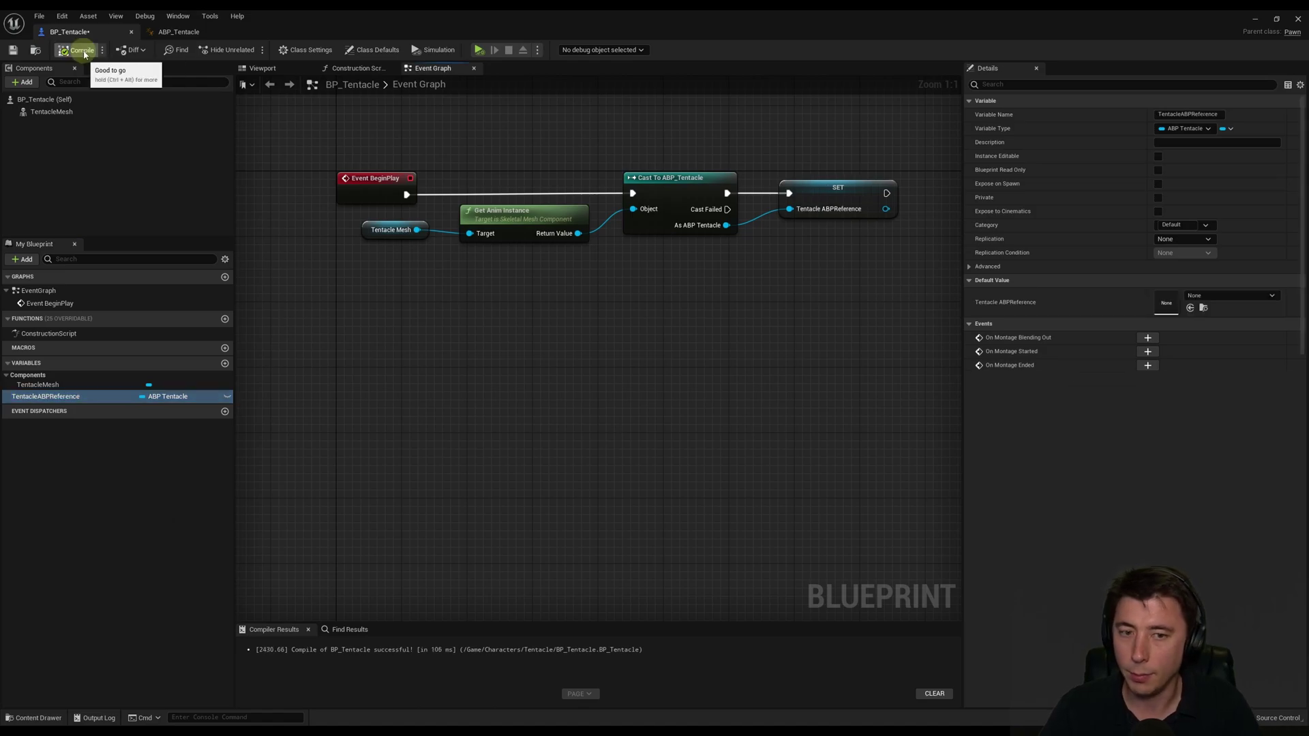
Step: Close both blueprint editors, place BP_Tentacle in the water of the Island_v1 level, and rotate it about 90 degrees around Z
left_click(131, 33)
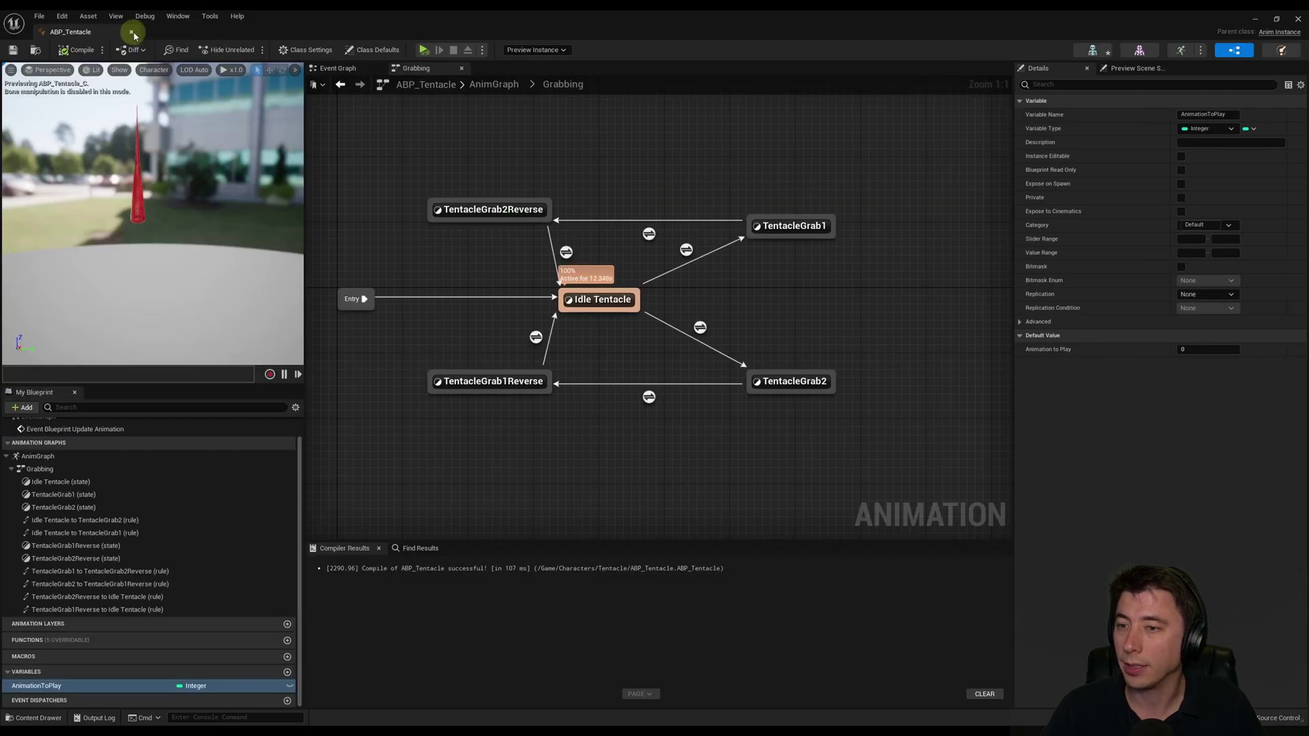
left_click(131, 34)
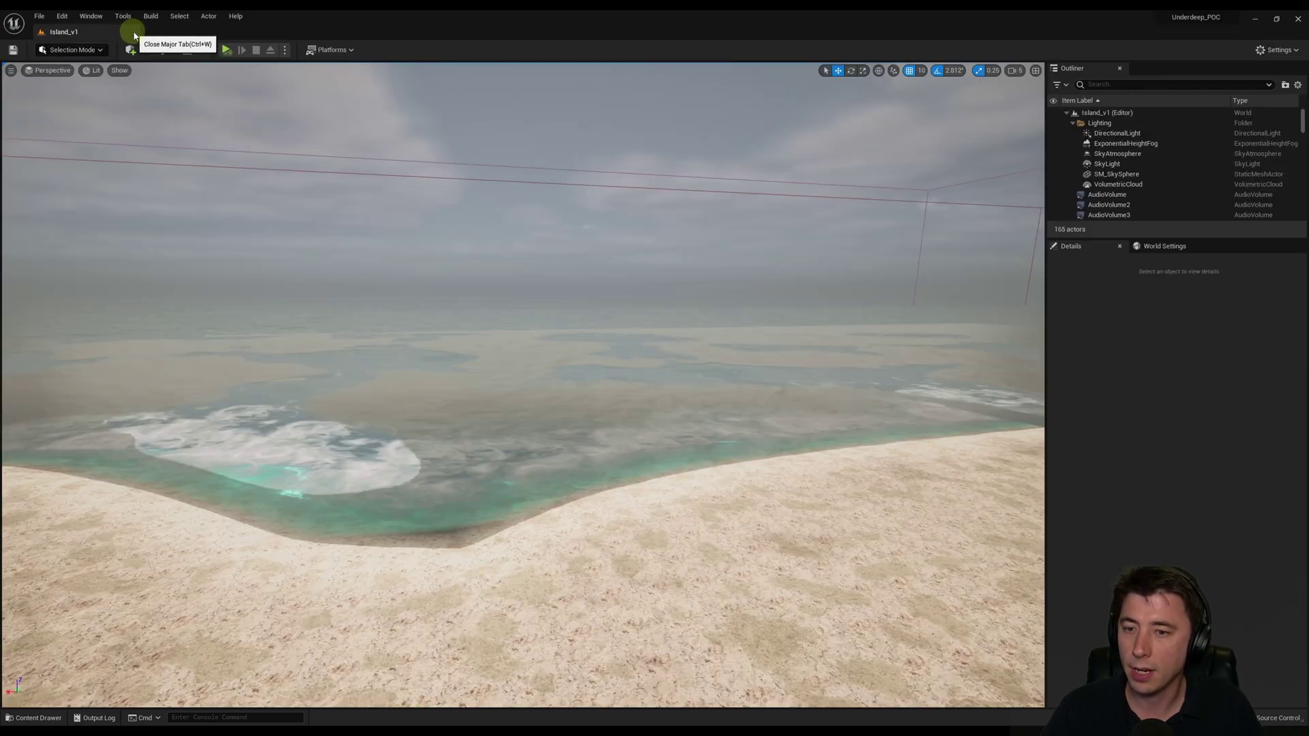
left_click(37, 718)
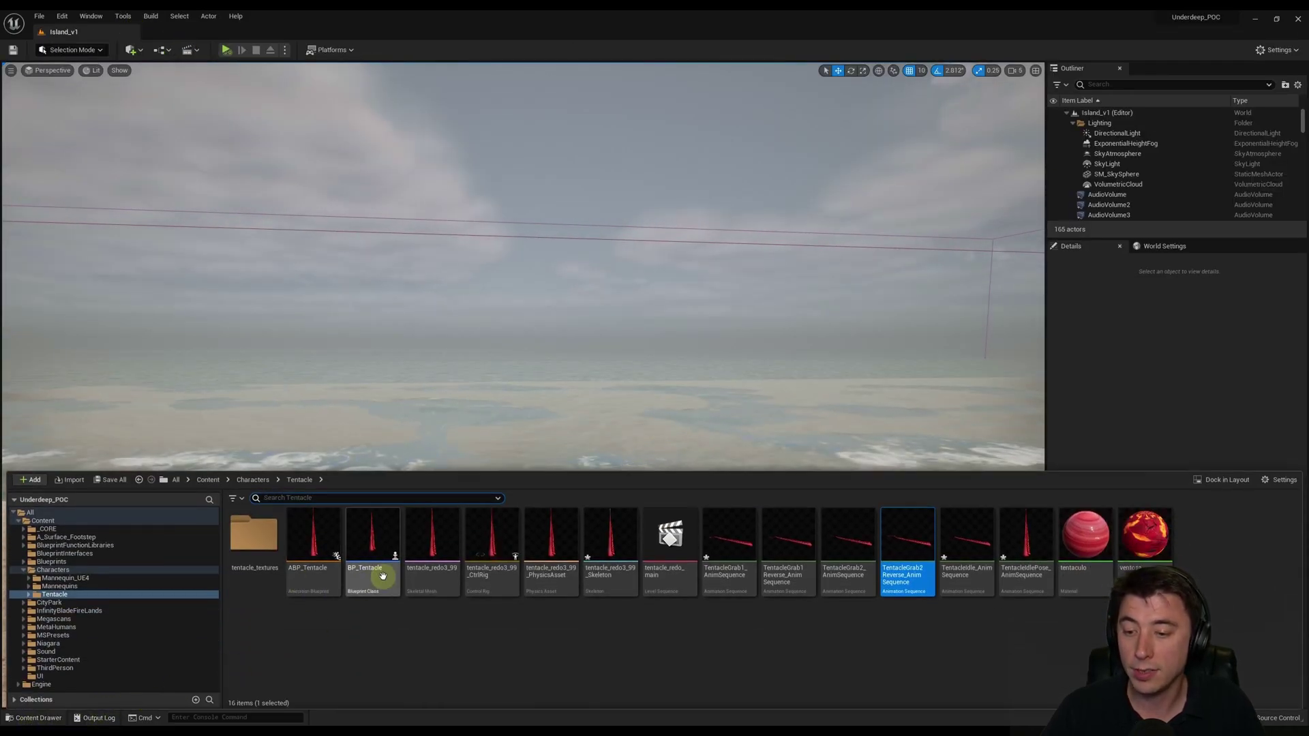
left_click_drag(374, 576, 232, 548)
key("e")
right_click_drag(641, 485, 671, 518)
Step: In ABP_Tentacle, set the default value of AnimationToPlay to 1, compile, and minimize the blueprint editor
left_click(34, 718)
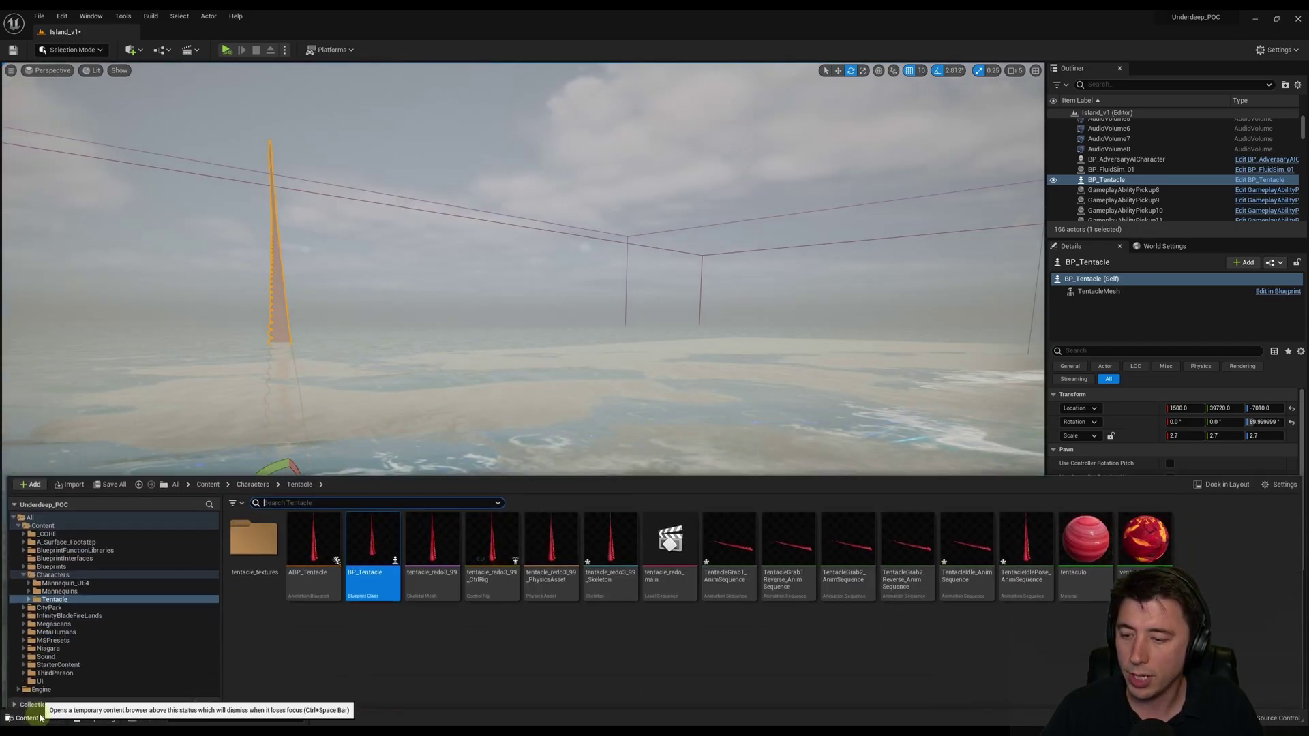
double_click(318, 546)
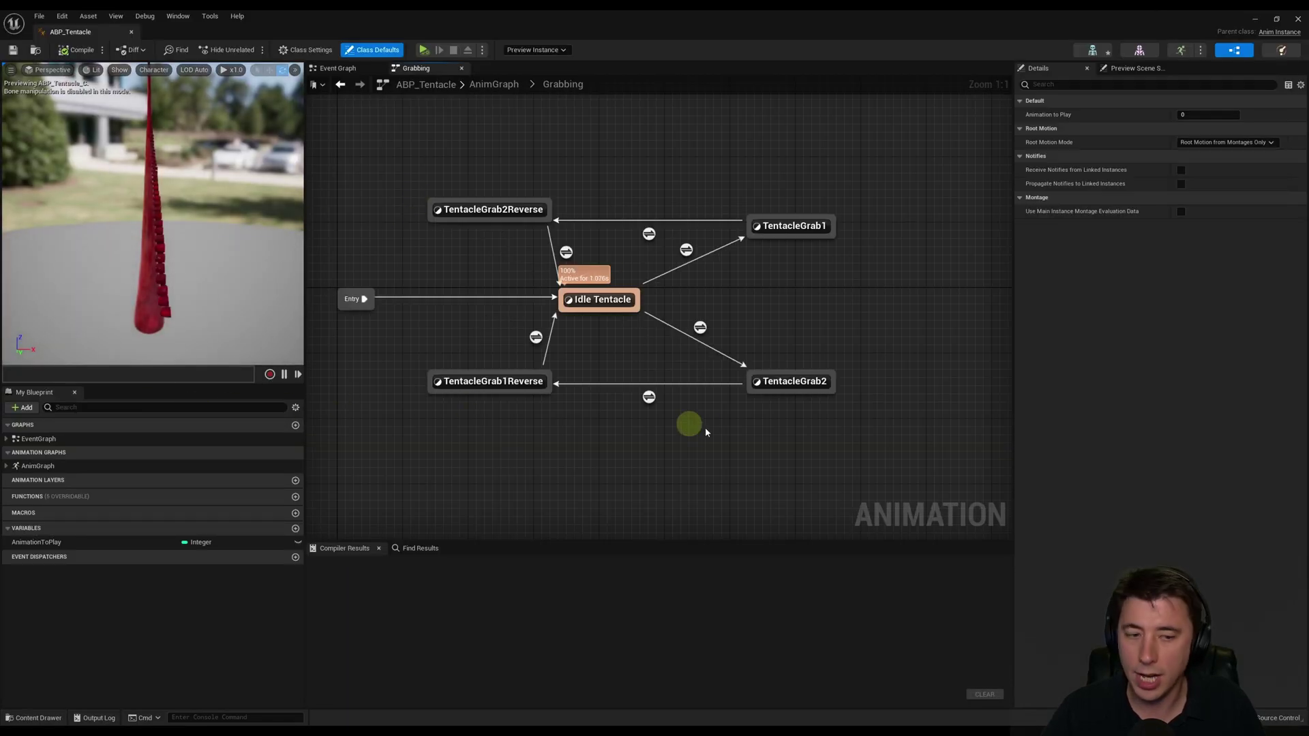
left_click(62, 542)
left_click(1190, 349)
type("1")
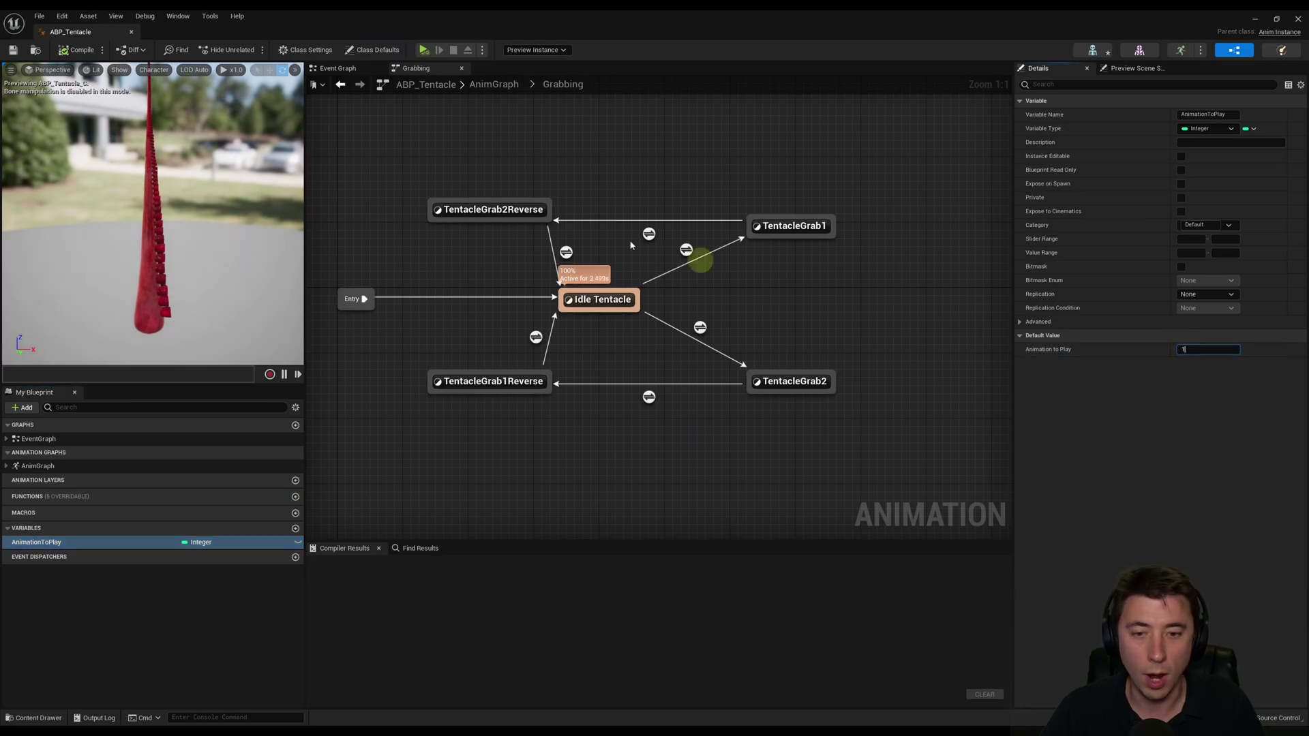
left_click(77, 50)
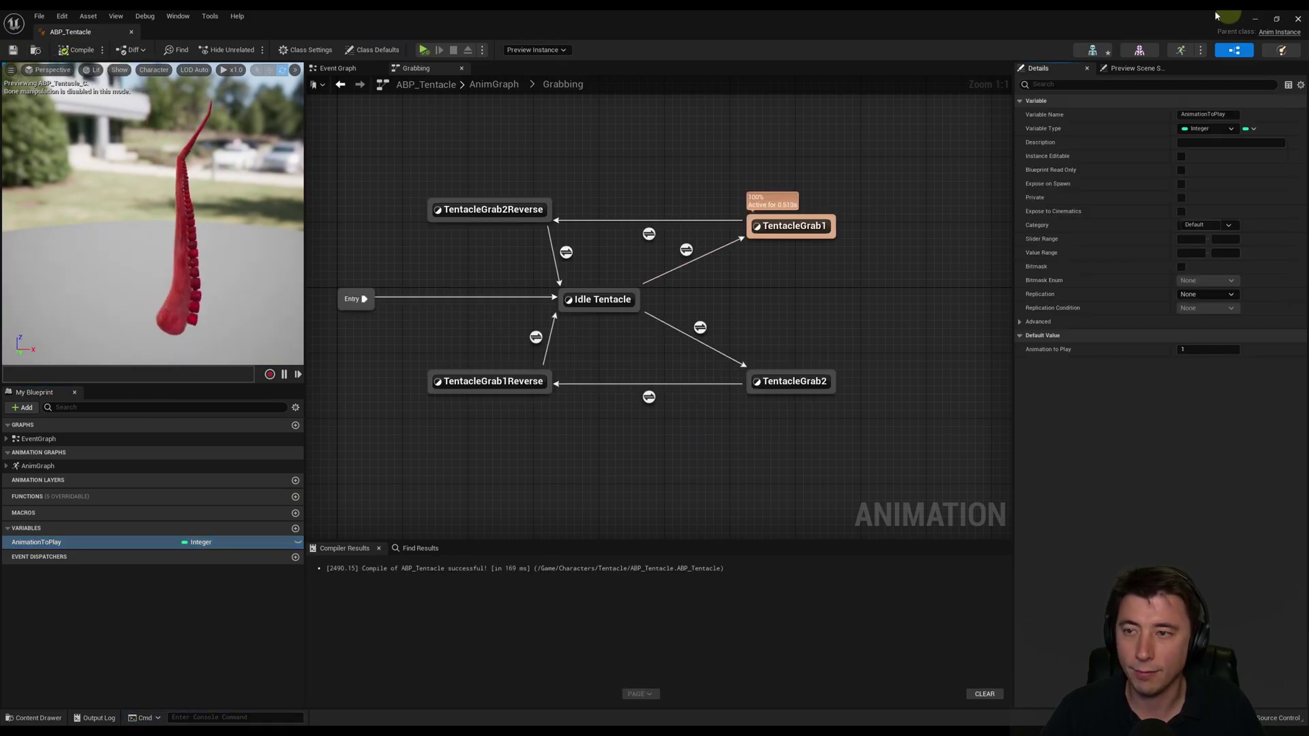
left_click(1255, 18)
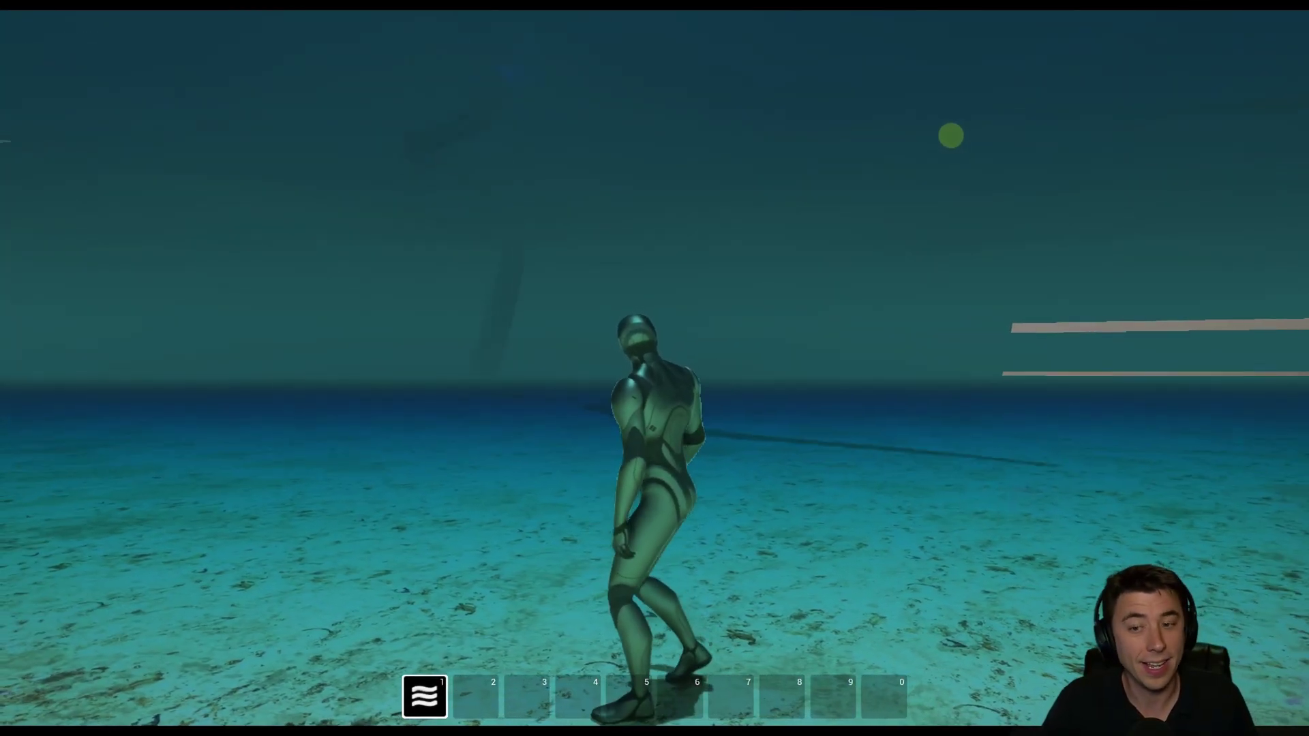
Step: Playtest the level by swimming up toward the tentacle to observe its grab animation underwater
key("w")
key("space")
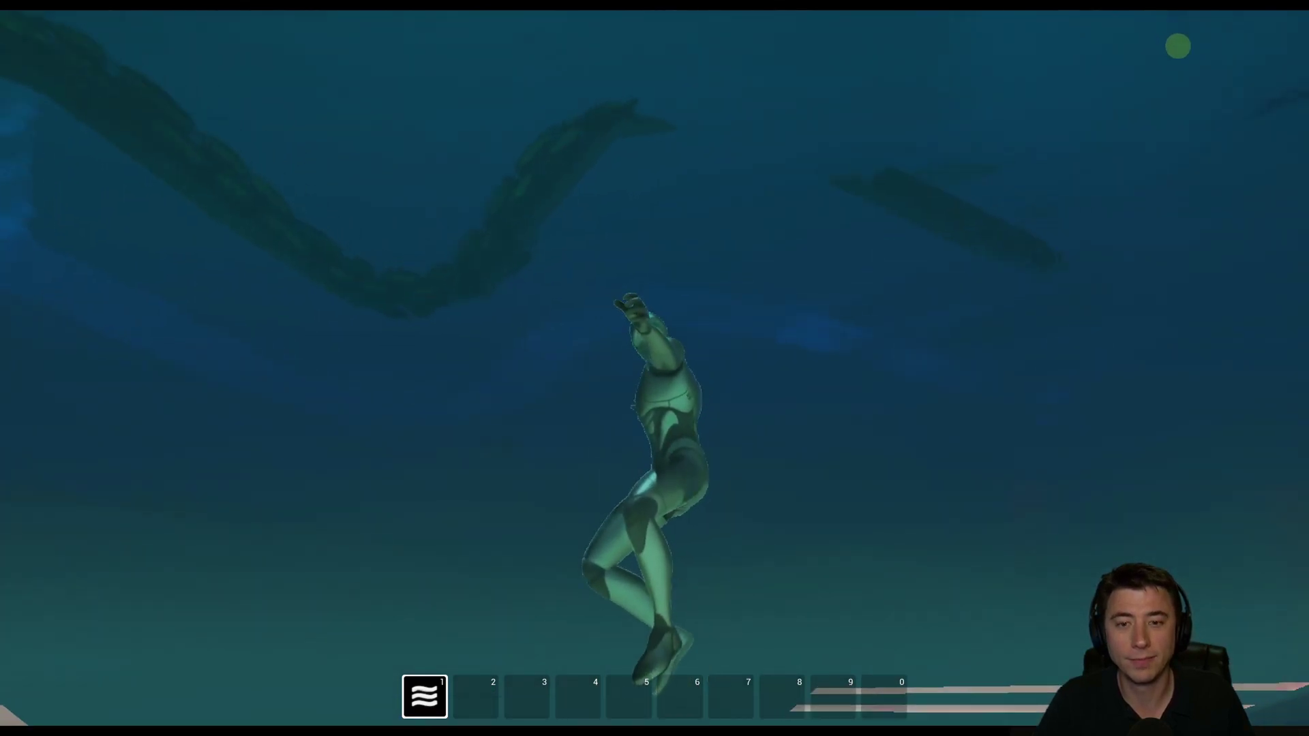
key("w")
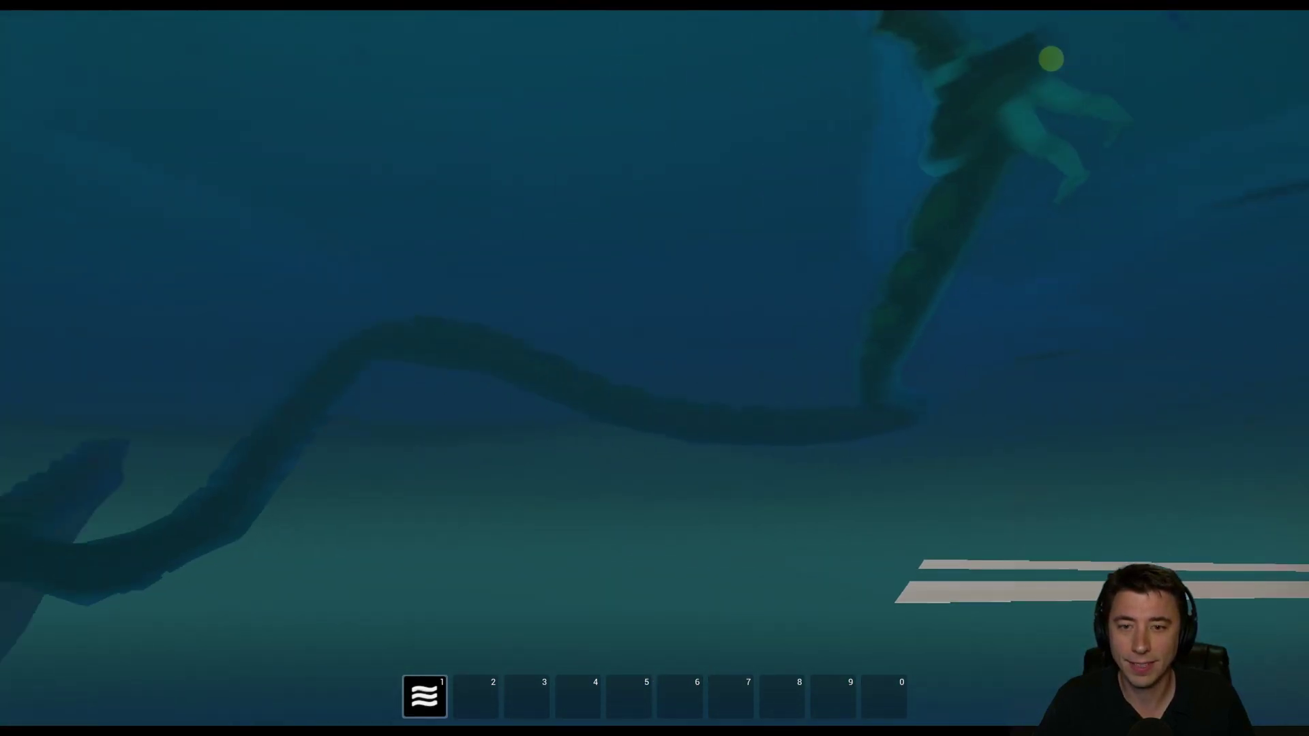
key("w")
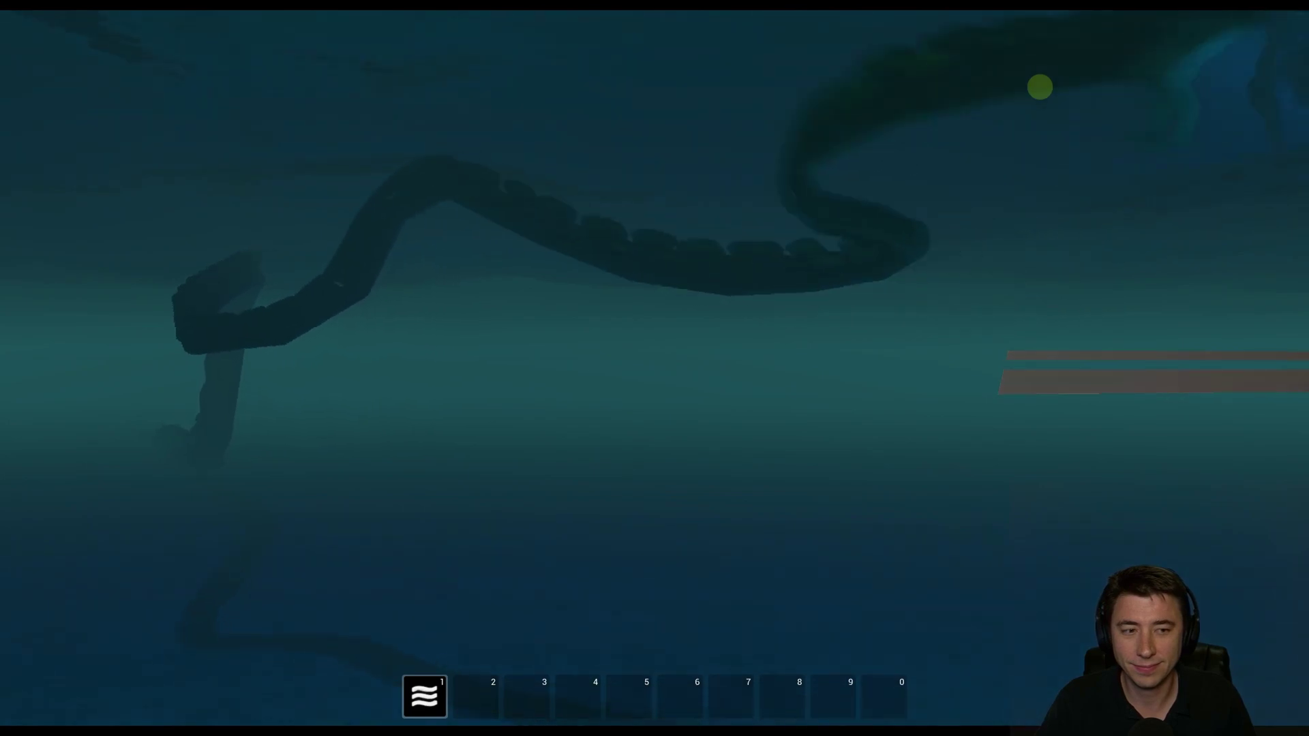
key("w")
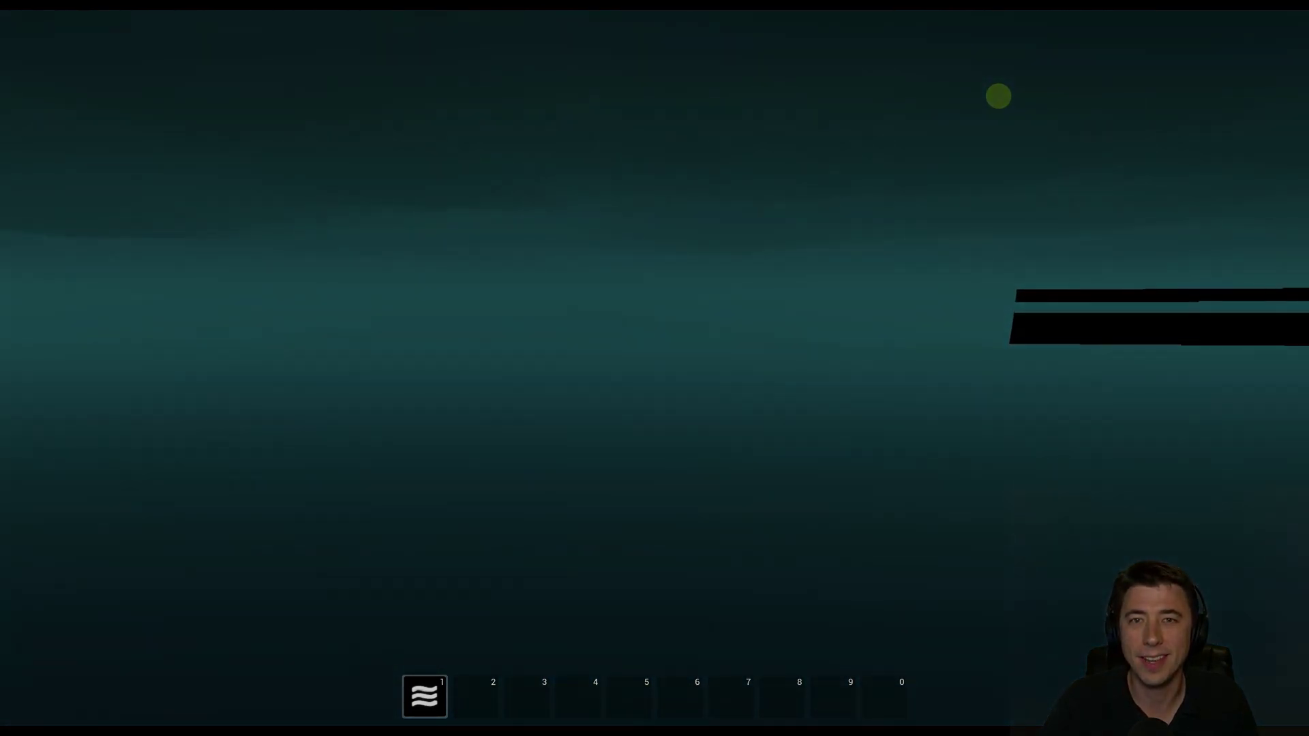